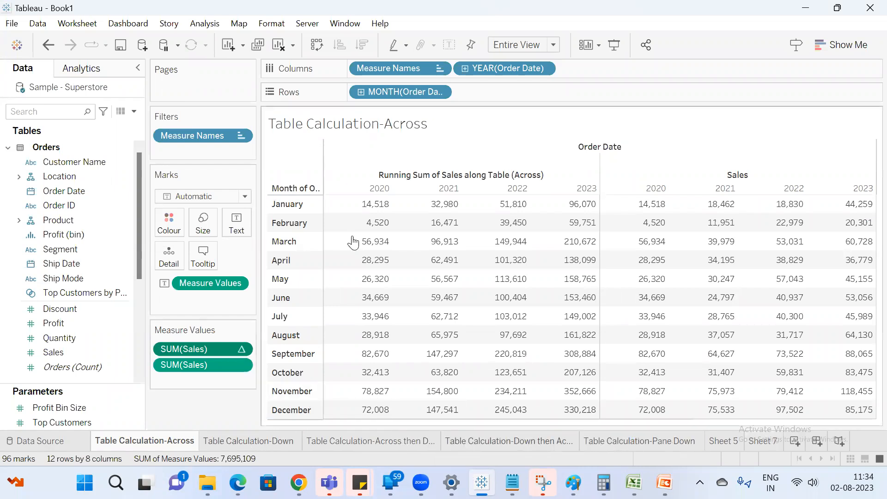
Switch to the Google Meet call, admit the waiting participant, and return to the Tableau workbook
mouse_move(481, 483)
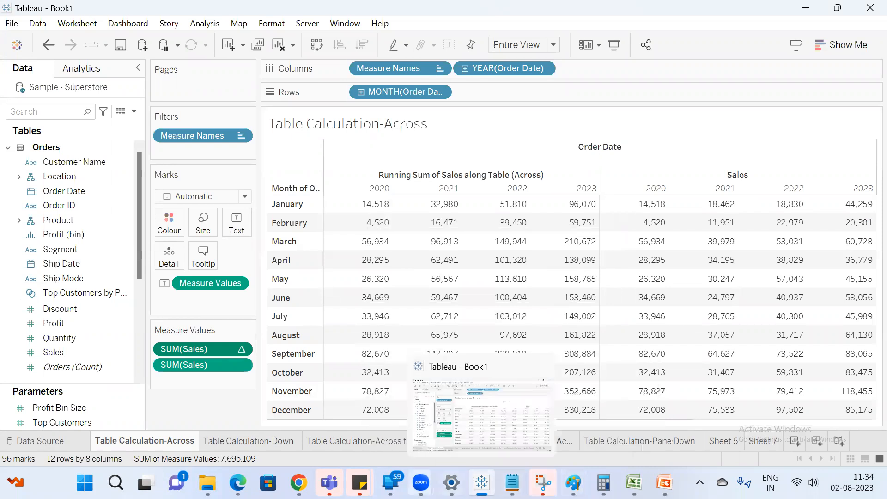
mouse_move(298, 483)
click(251, 398)
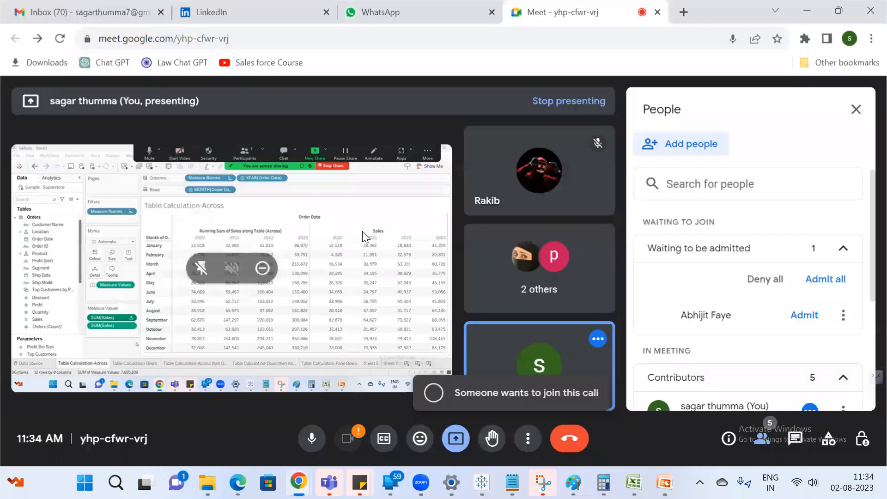
click(803, 315)
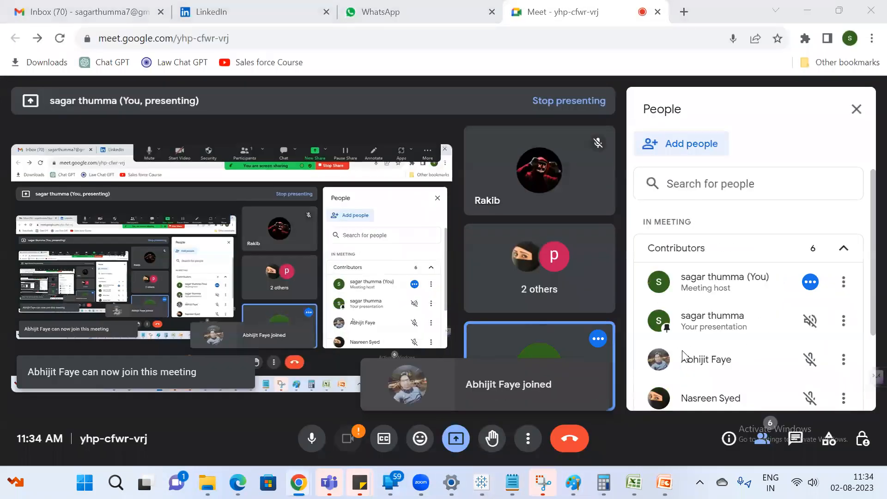
key(alt+Tab)
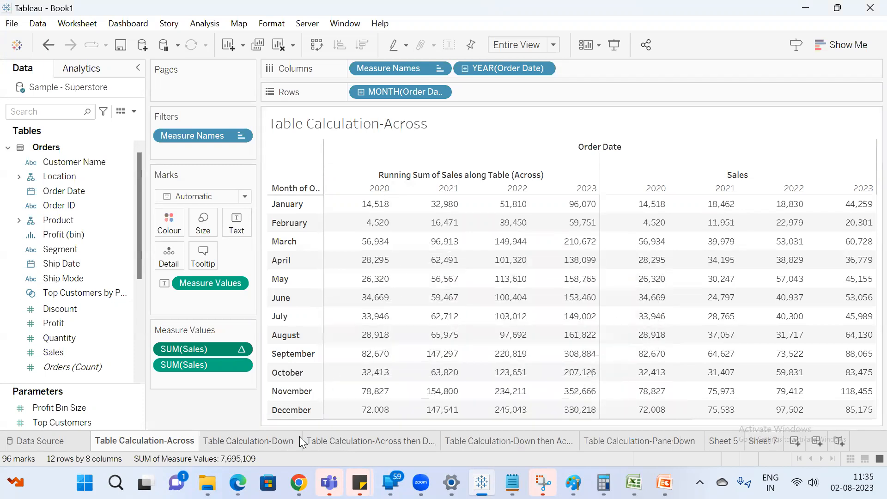
Examine the Q1 running sums of sales on the Table Calculation-Pane Down sheet, from January to March across all years
click(618, 440)
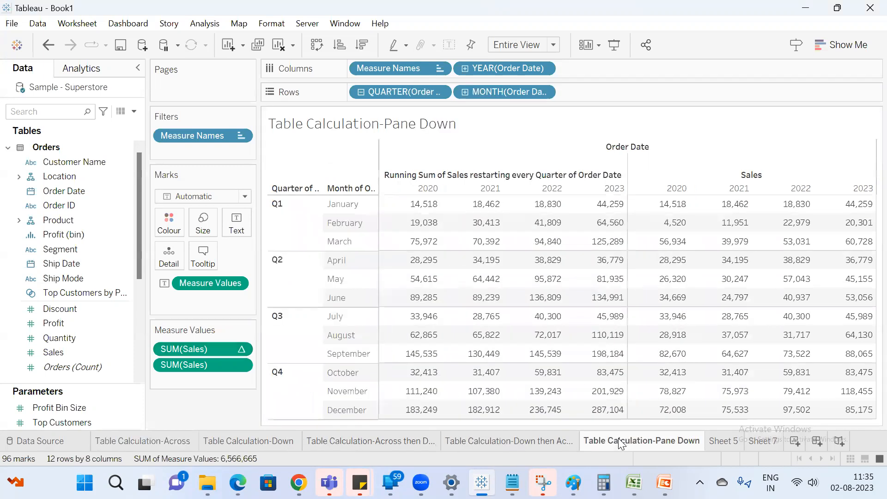
drag(421, 209, 610, 245)
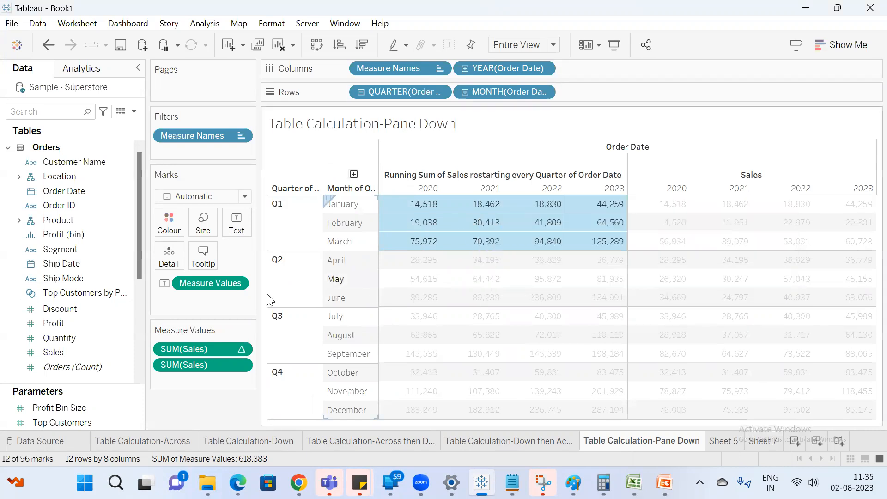
key(Escape)
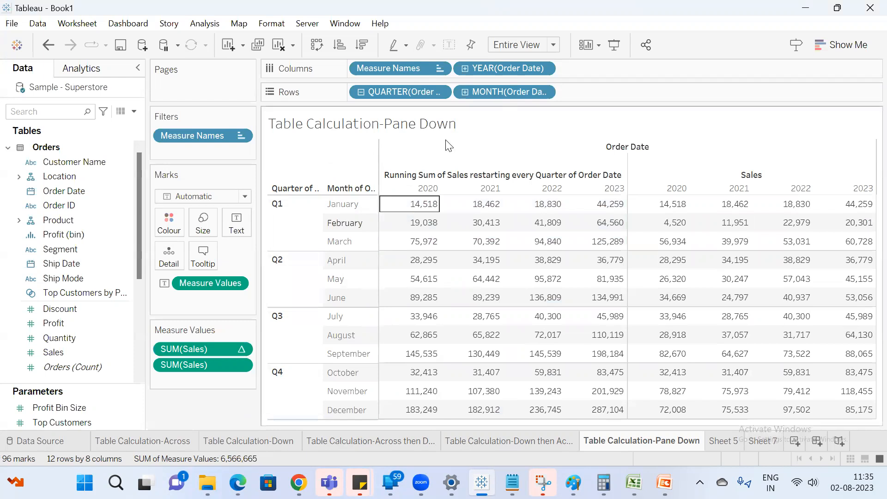
mouse_move(425, 209)
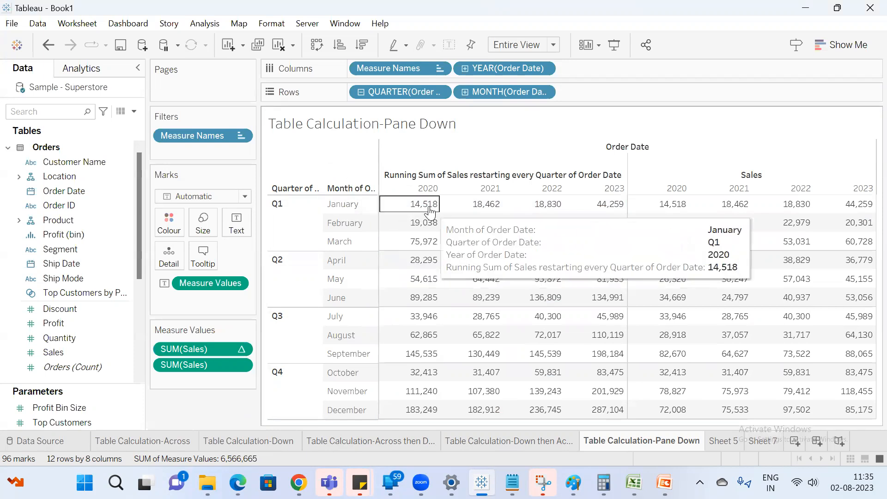
click(489, 205)
click(407, 203)
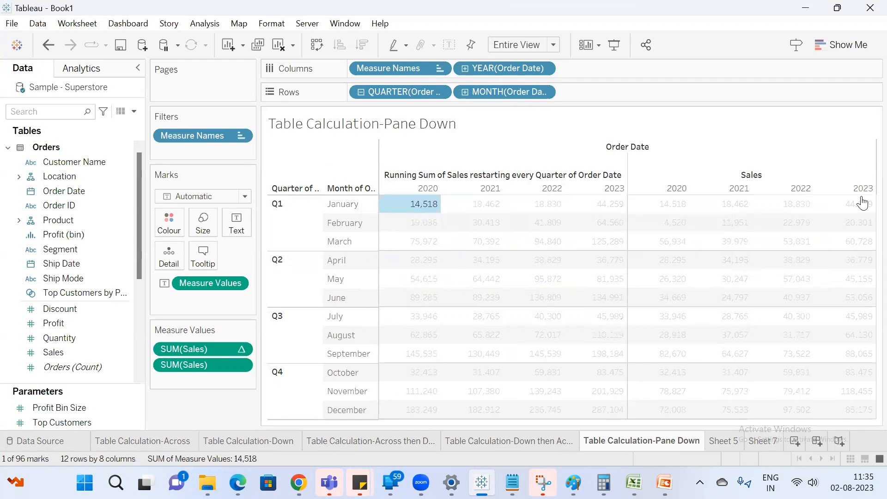
Open Sheet 5, and in the PowerPoint deck read slides 3 to 5 on table calculation types and Running Total options
click(728, 441)
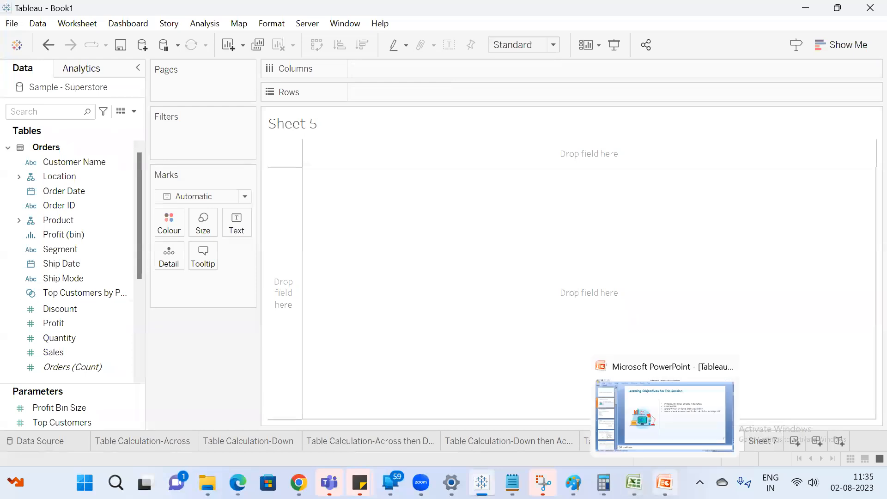
click(664, 482)
click(65, 222)
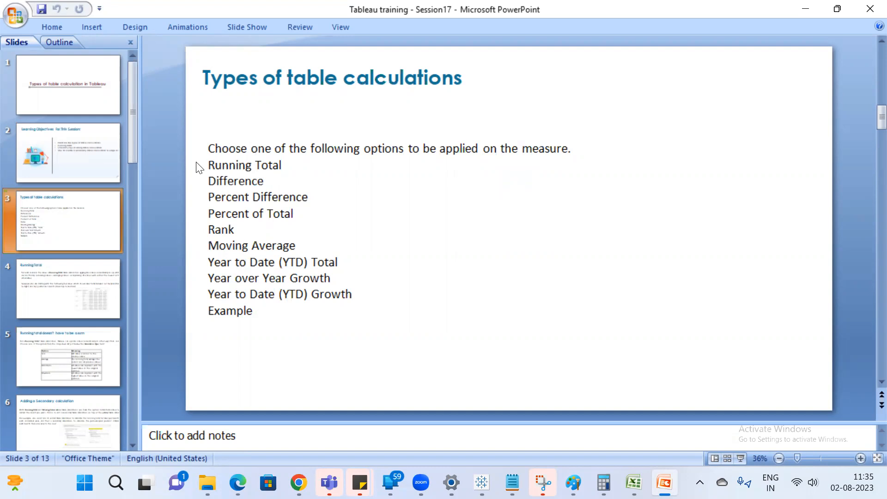
click(58, 297)
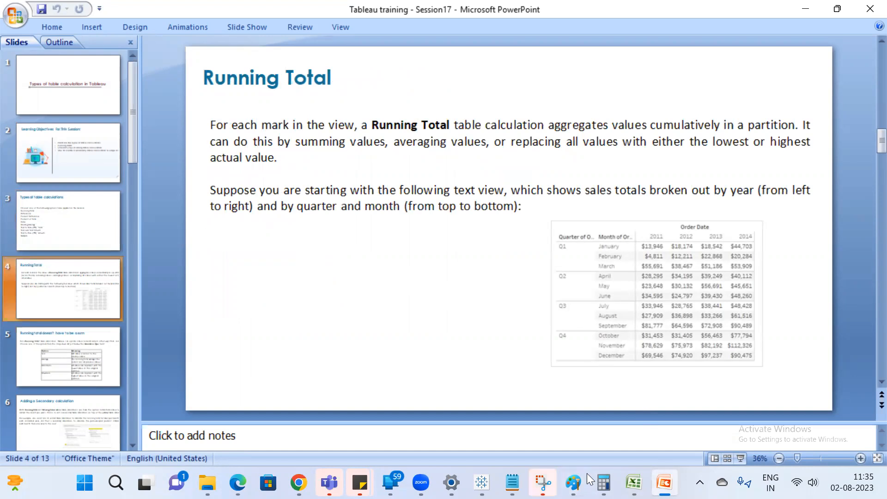
click(86, 357)
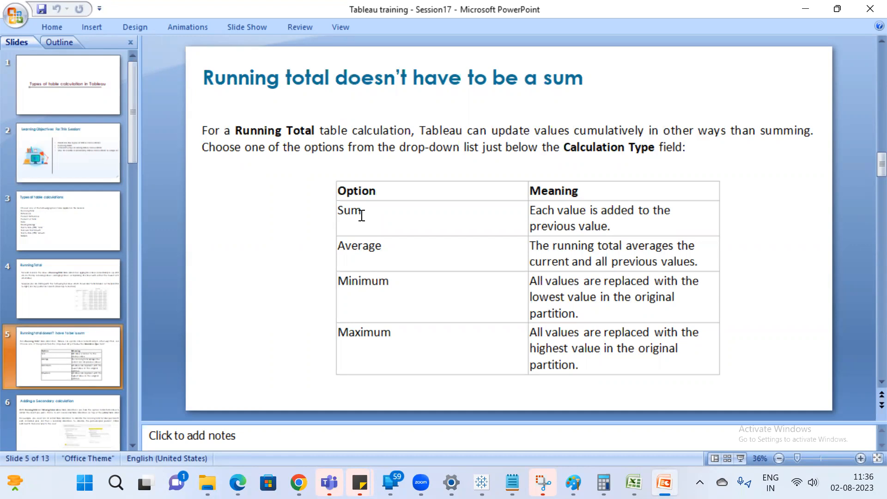
Switch back to Tableau and place Order Date on Rows as a discrete month-and-year field on Sheet 5
click(482, 483)
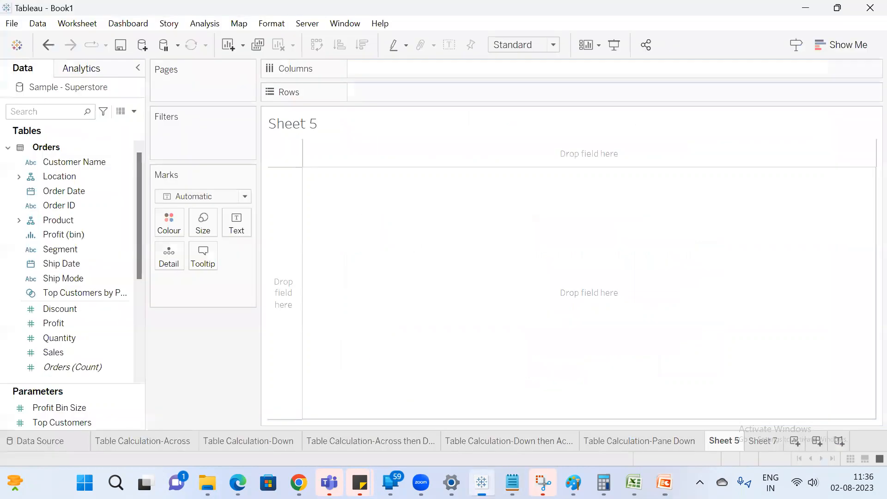
click(32, 113)
text(ord)
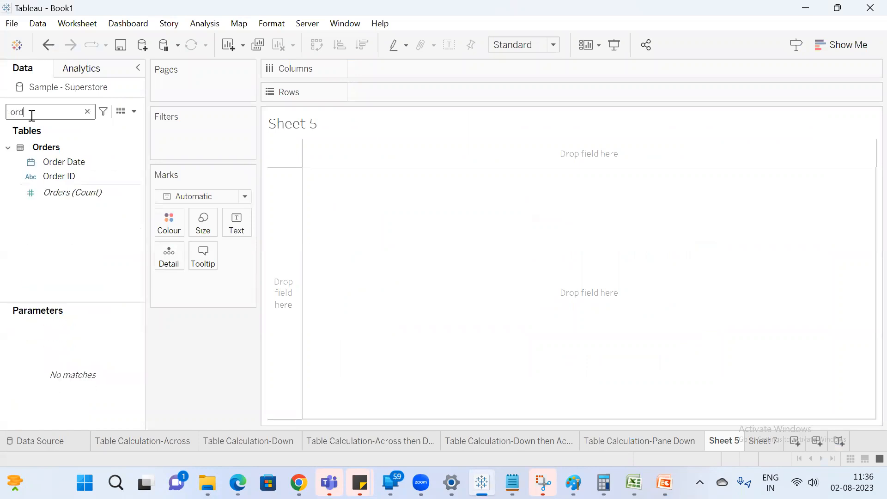
click(97, 178)
drag(78, 163, 406, 92)
right_click(406, 93)
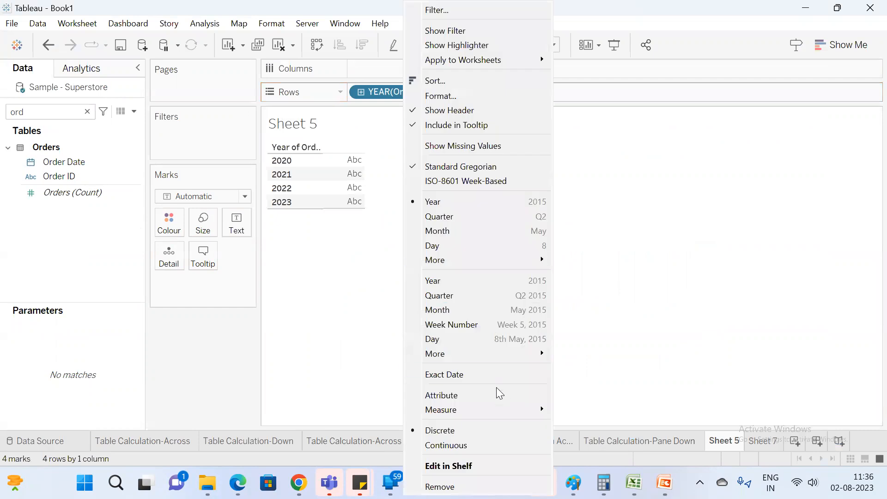
click(464, 307)
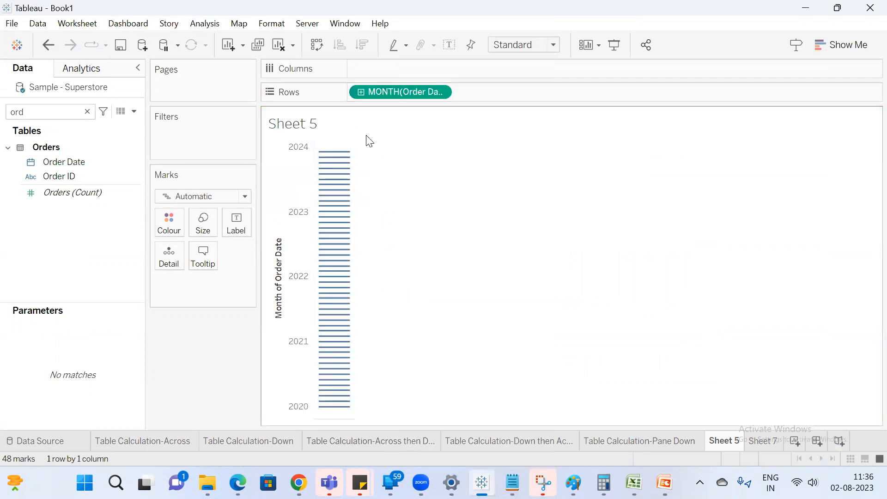
right_click(405, 91)
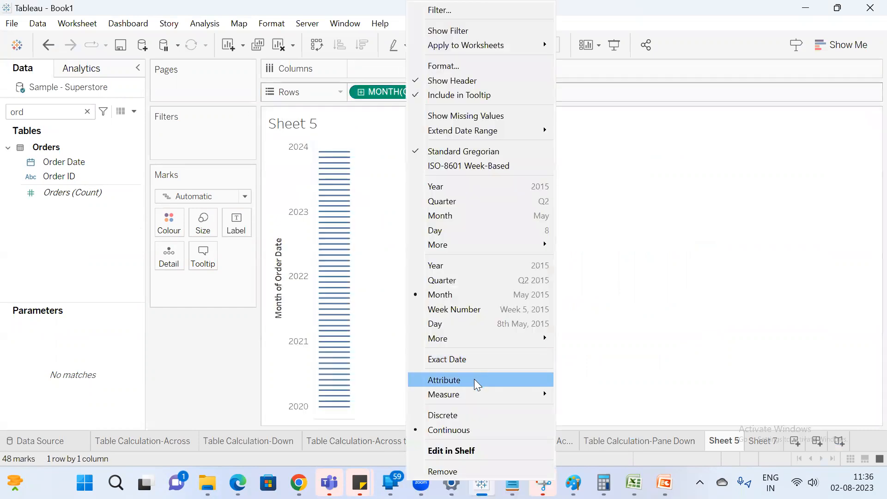
click(460, 417)
Find the Sales field and add it to the view as the text value for each month
double_click(56, 113)
text(sa)
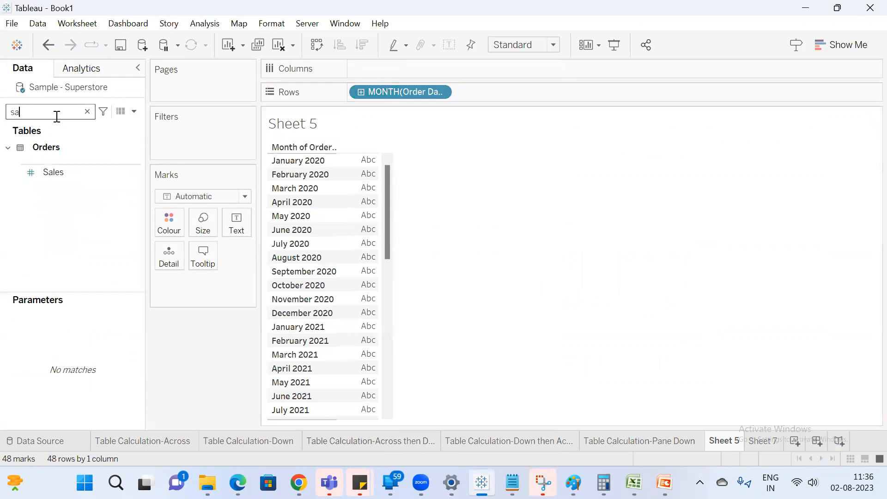
double_click(58, 175)
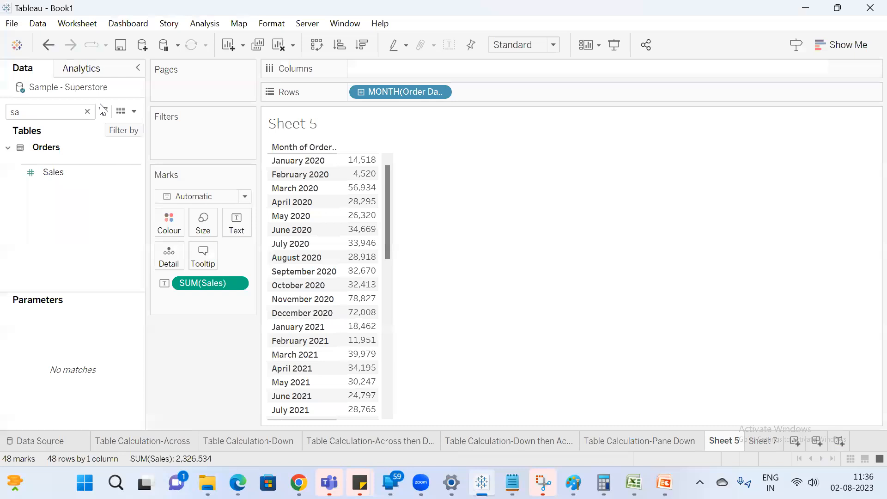
Place Order Date on Columns as years and change the Order Date field on Rows to the month date part
click(87, 114)
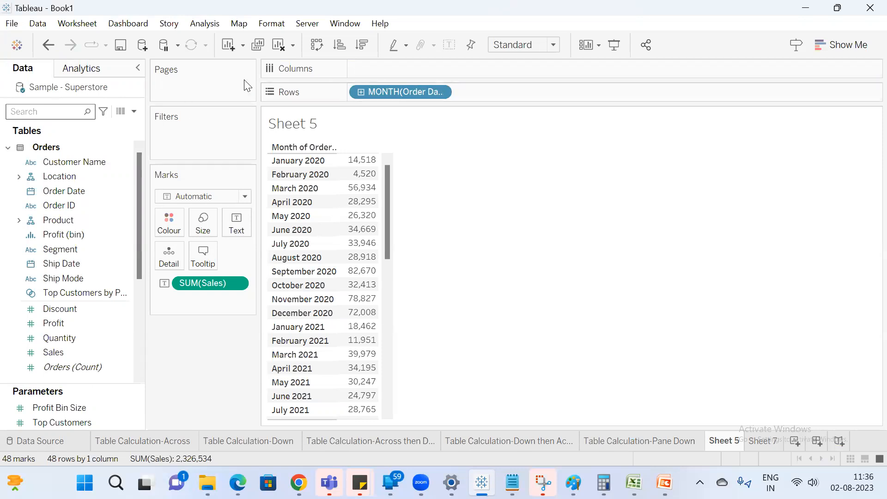
text(ord)
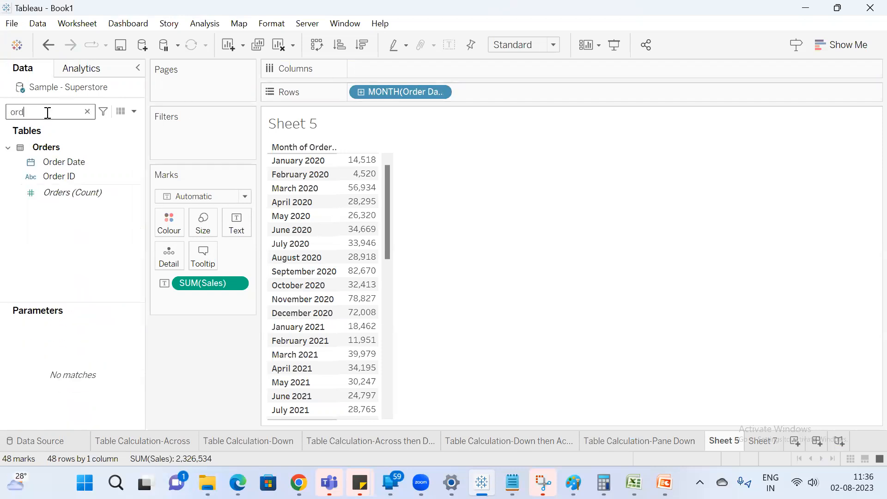
drag(75, 161, 403, 69)
drag(79, 161, 375, 67)
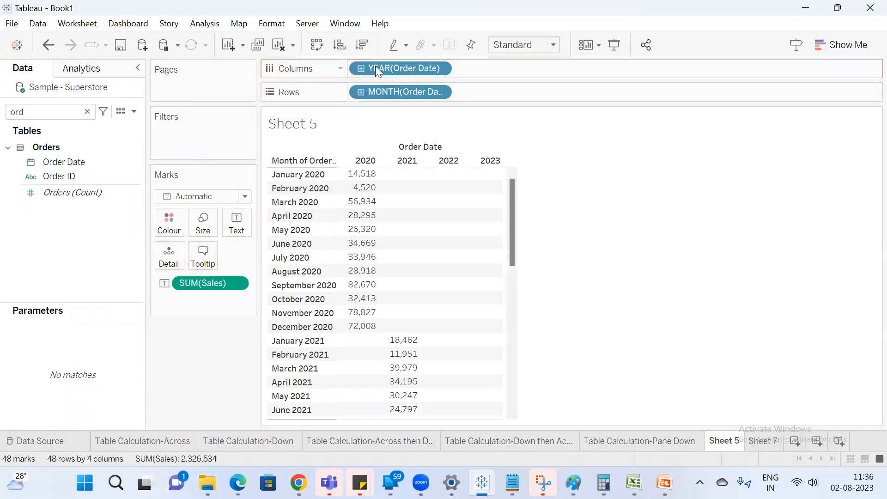
right_click(403, 88)
click(484, 250)
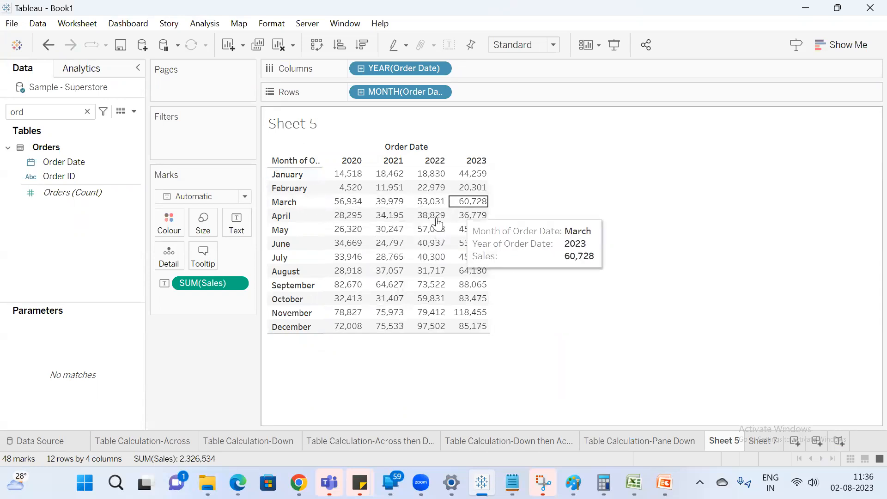
Clear the field search and apply the Running Total quick table calculation to SUM(Sales)
click(87, 113)
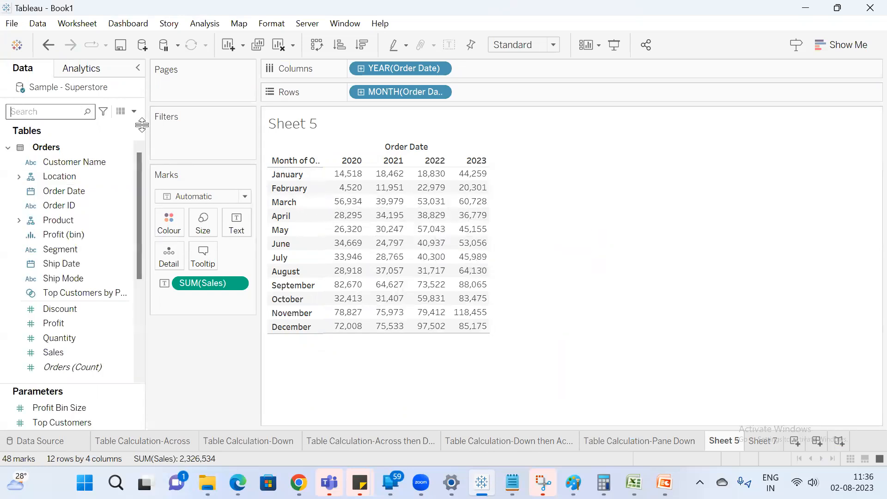
right_click(203, 279)
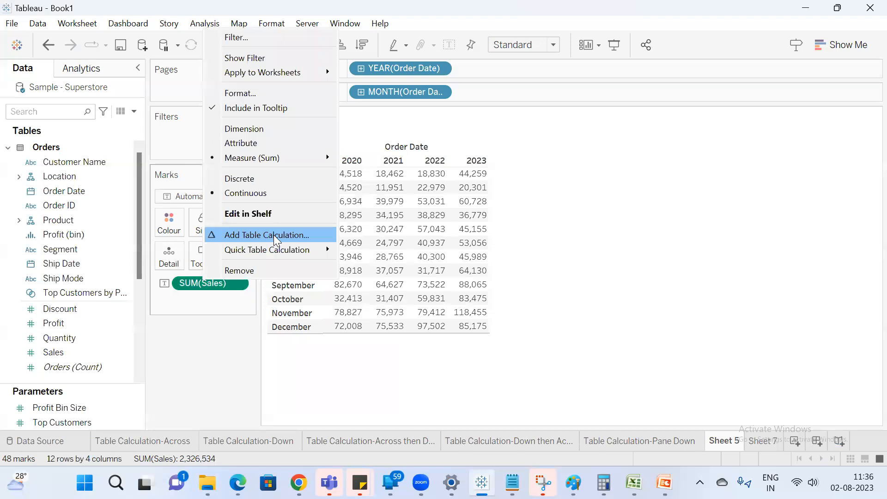
mouse_move(275, 251)
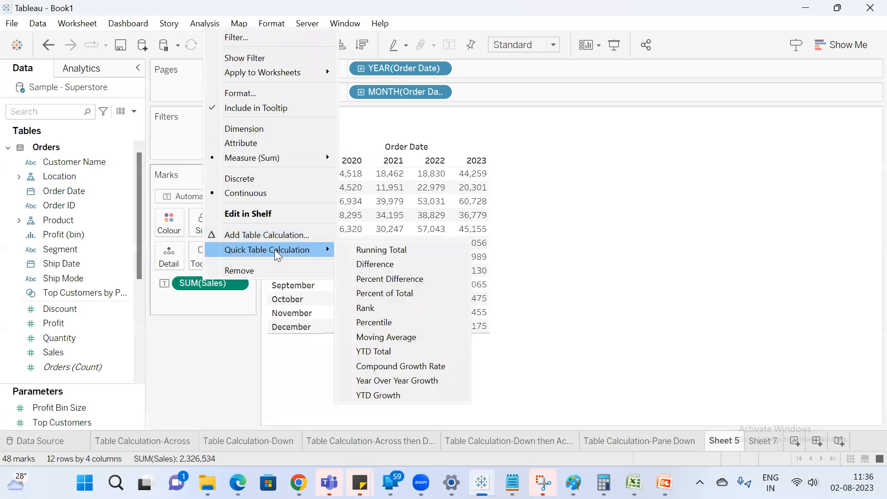
click(395, 251)
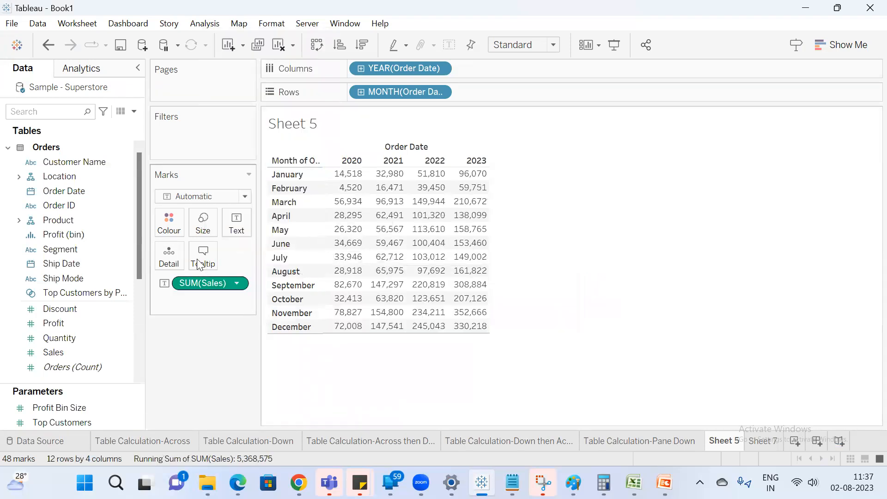
Add Sales as a second measure and arrange Measure Names before YEAR(Order Date) on Columns
click(56, 115)
text(sa)
double_click(59, 172)
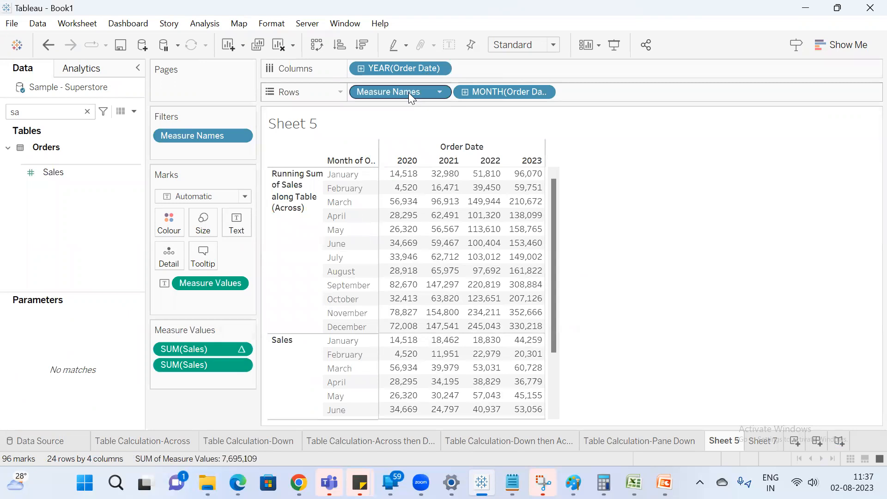
drag(408, 92, 492, 72)
drag(397, 70, 585, 69)
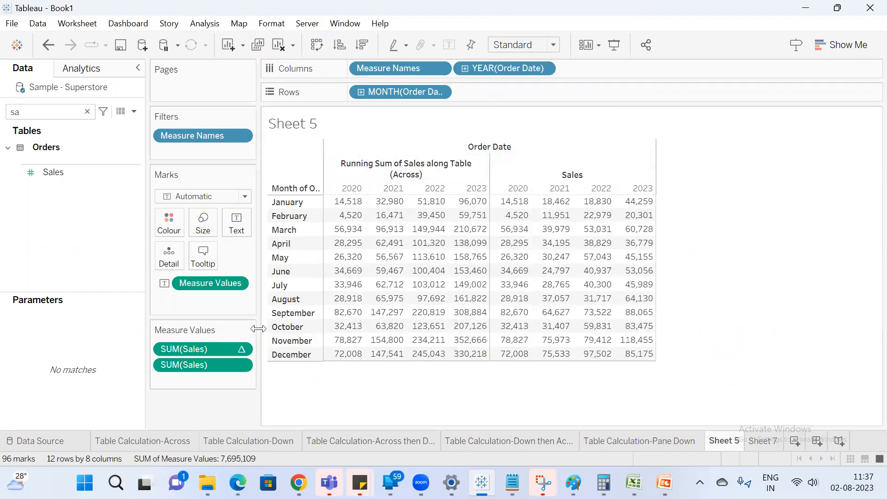
Widen the cards area beside the view and compute the running total of Sales using Table (across)
drag(258, 328, 284, 330)
right_click(230, 346)
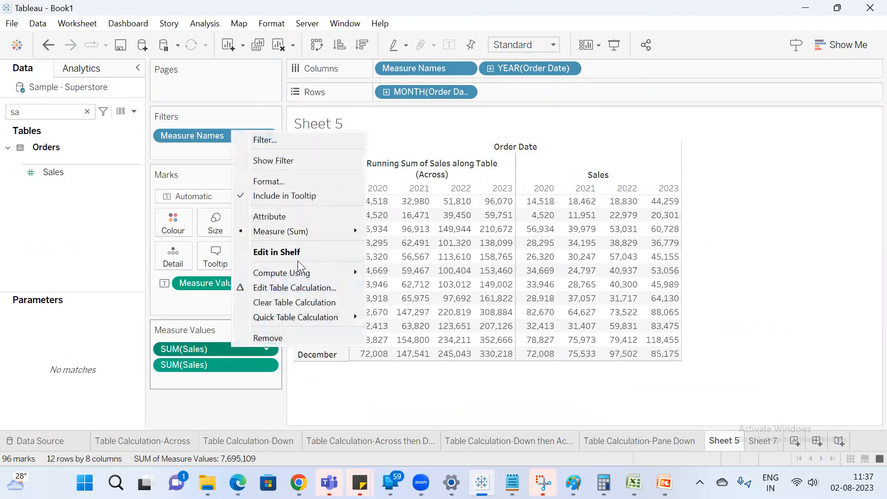
mouse_move(298, 273)
click(412, 273)
Highlight the January Sales values for 2020 to 2023 and compare them with the January running sums
drag(538, 204, 677, 203)
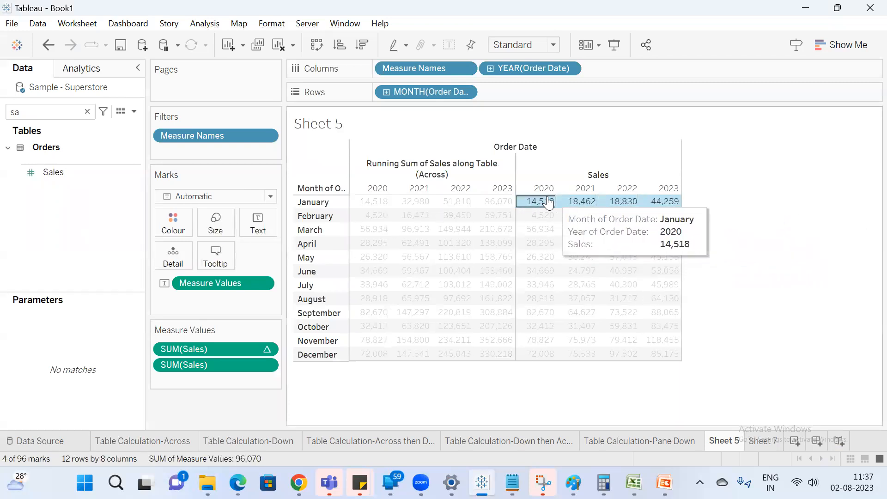
mouse_move(546, 203)
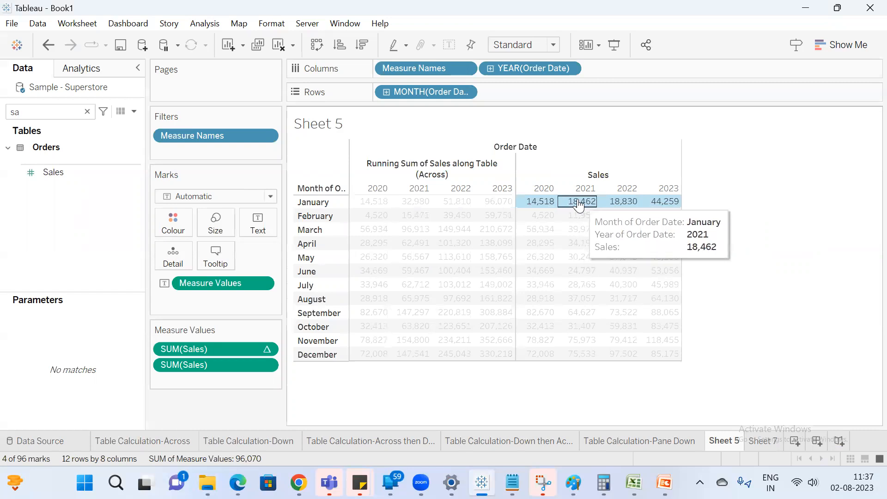
mouse_move(578, 204)
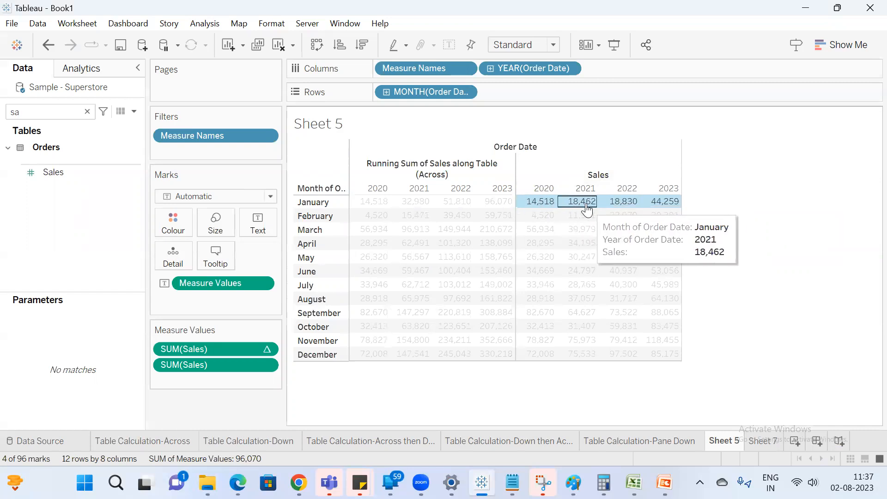
mouse_move(419, 208)
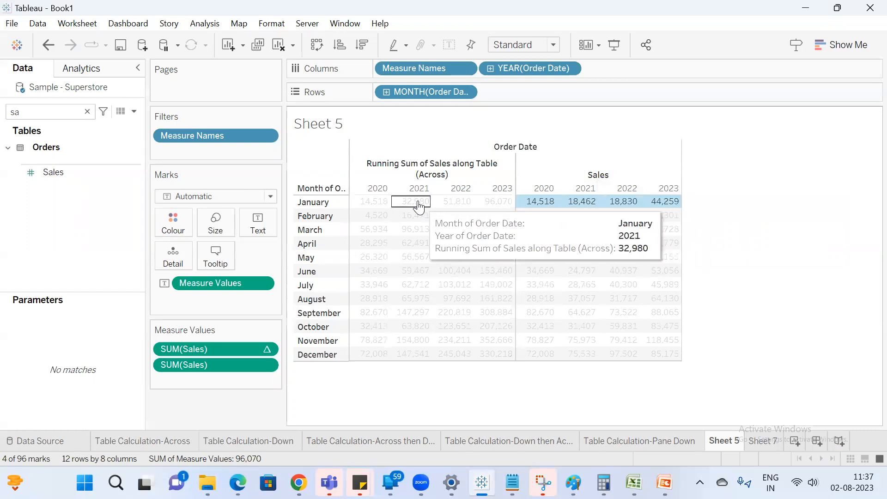
Check the January 2022 Sales value and clear the highlighted January selection
mouse_move(617, 208)
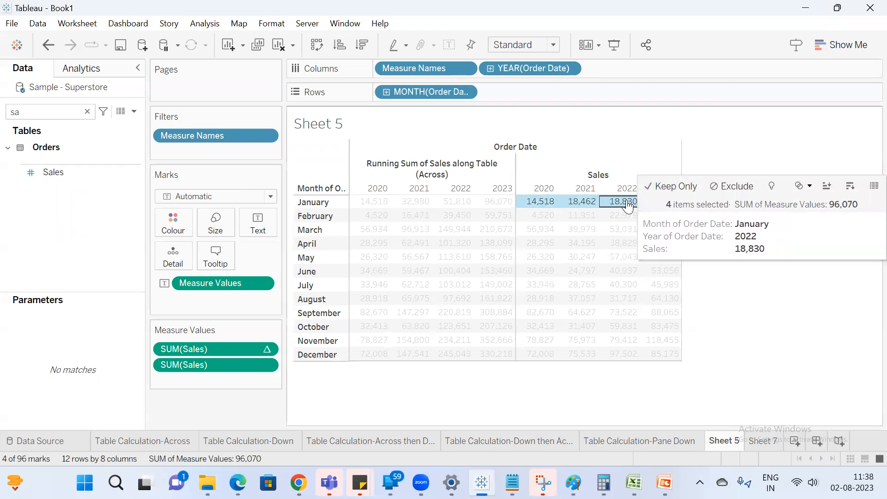
click(724, 166)
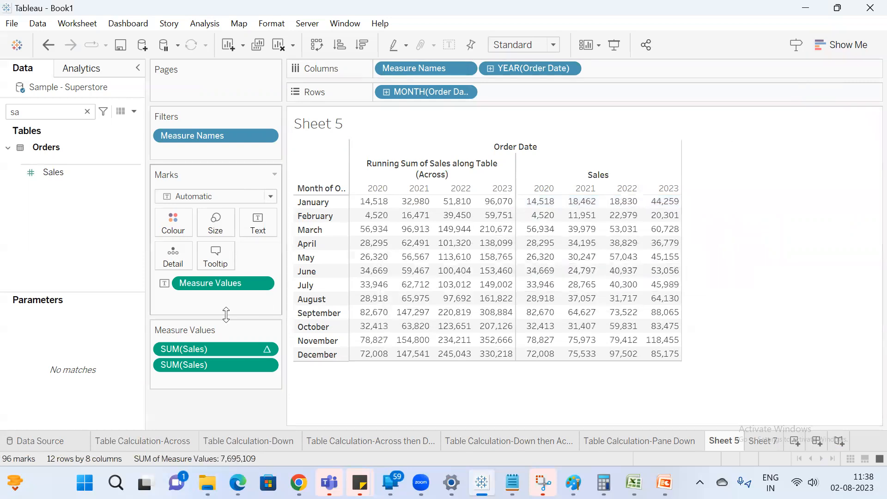
Try Average as the aggregation of the running-total Sales measure and set it back to Sum
right_click(253, 346)
mouse_move(351, 231)
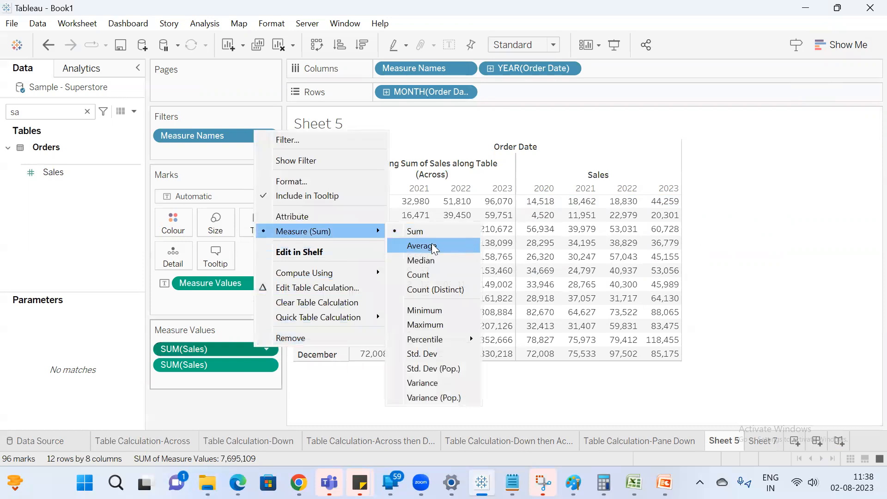
click(422, 246)
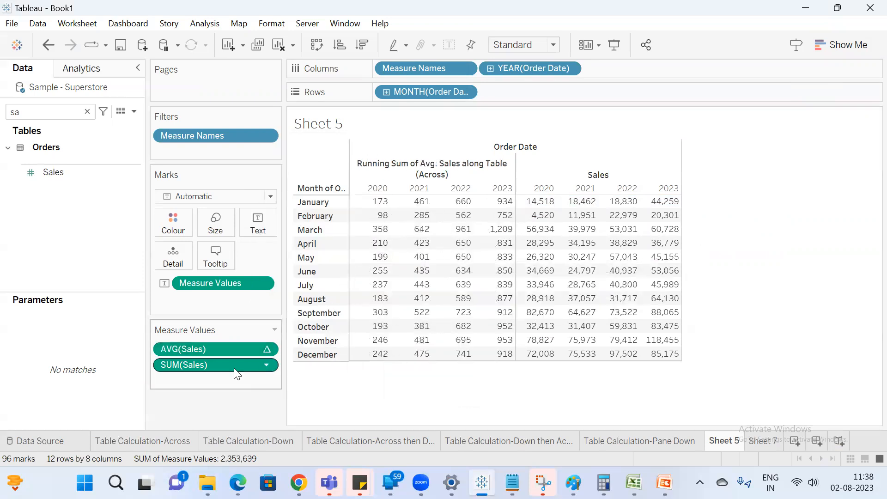
right_click(239, 347)
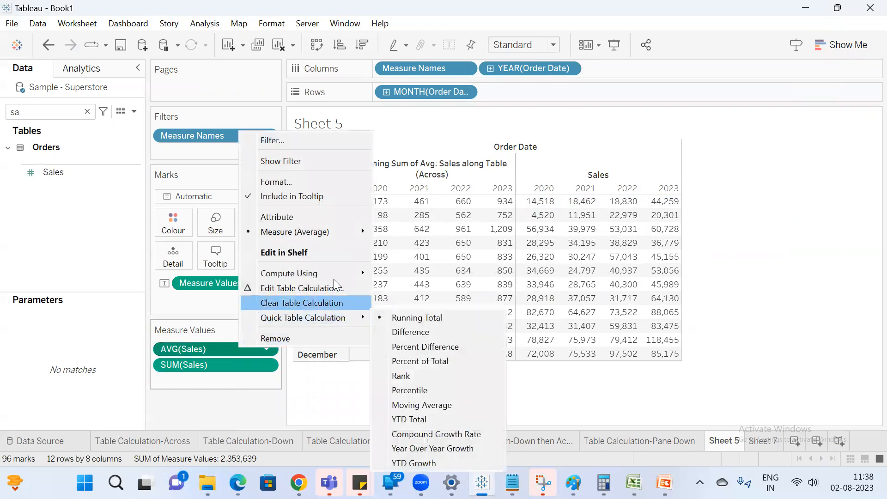
mouse_move(334, 273)
mouse_move(339, 234)
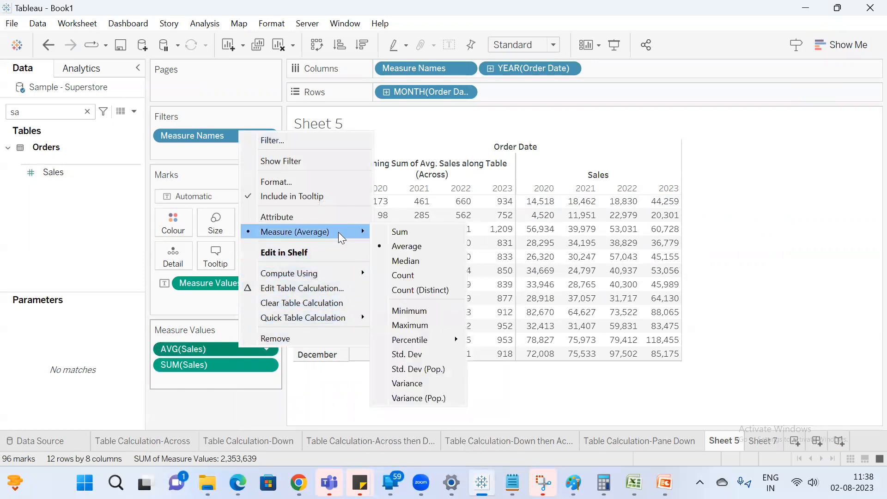
click(396, 234)
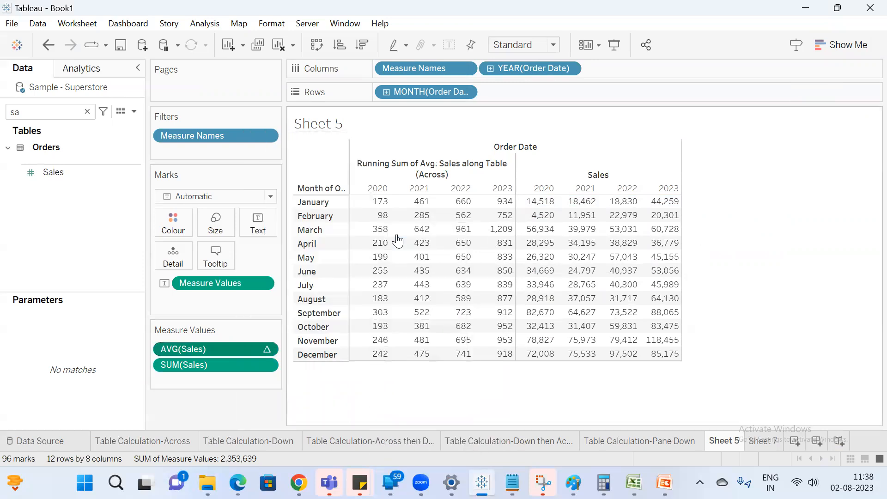
Switch to PowerPoint to read the slide on running total options, and return to Tableau
right_click(243, 349)
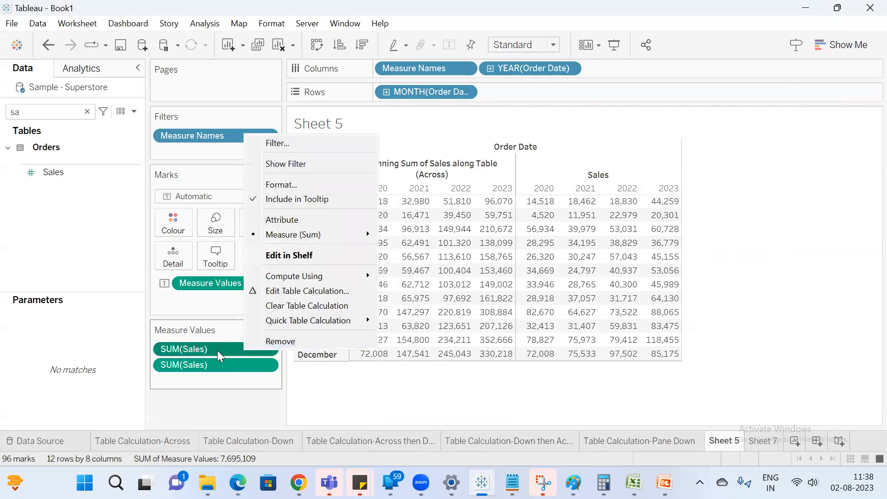
key(alt+Tab)
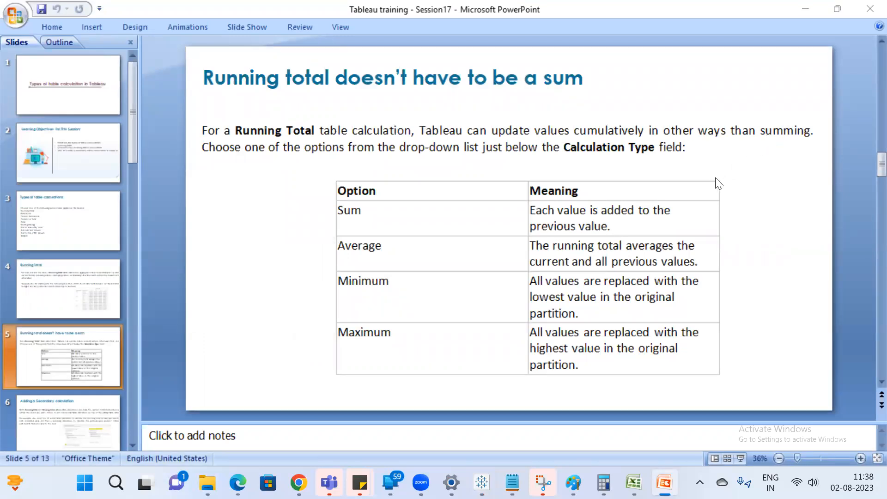
key(alt+Tab)
Edit the table calculation of the first SUM(Sales) so its Running Total uses Average instead of Sum
right_click(235, 349)
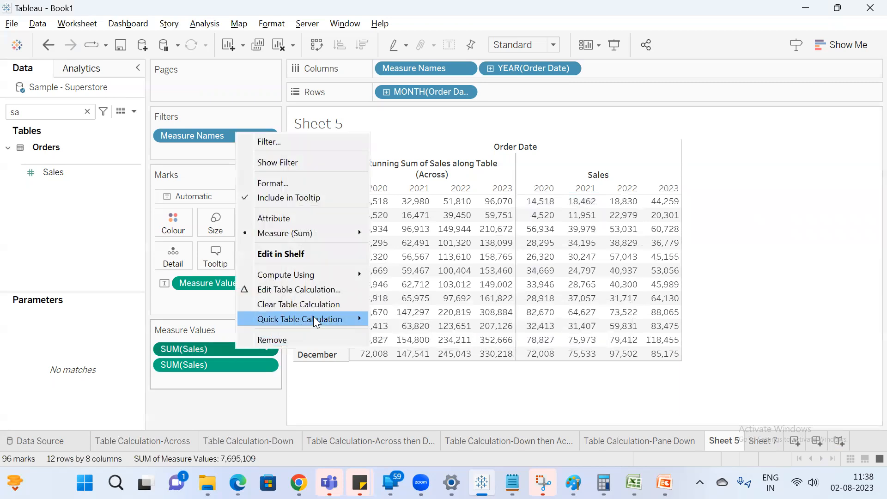
mouse_move(316, 322)
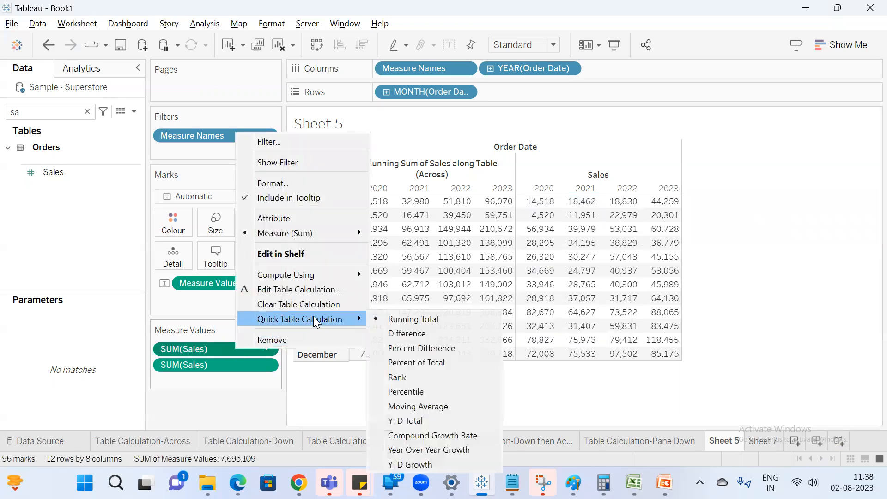
click(286, 289)
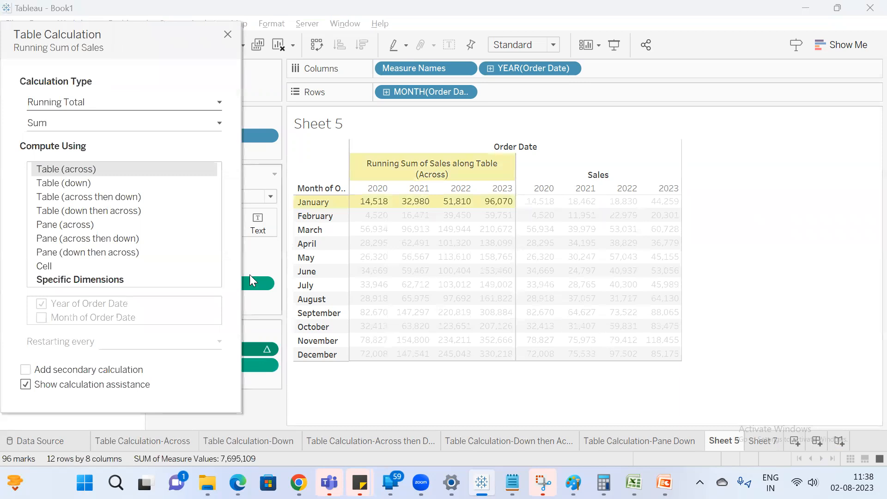
drag(87, 52, 136, 59)
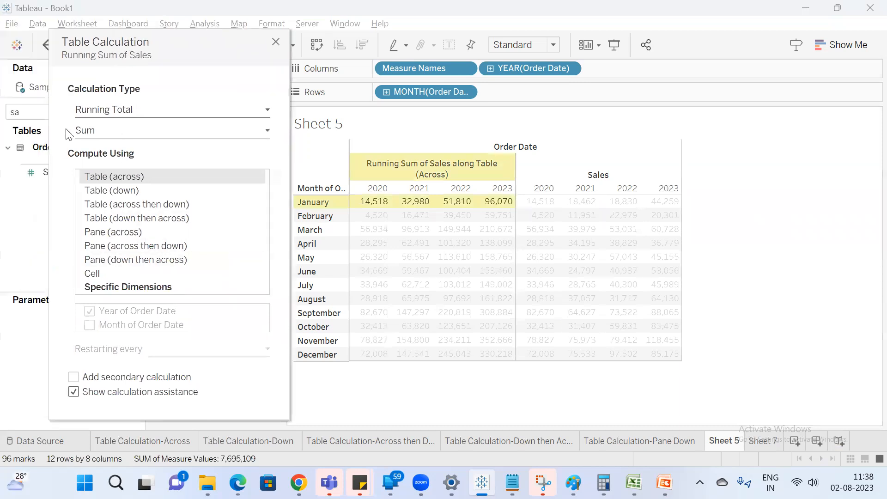
click(96, 131)
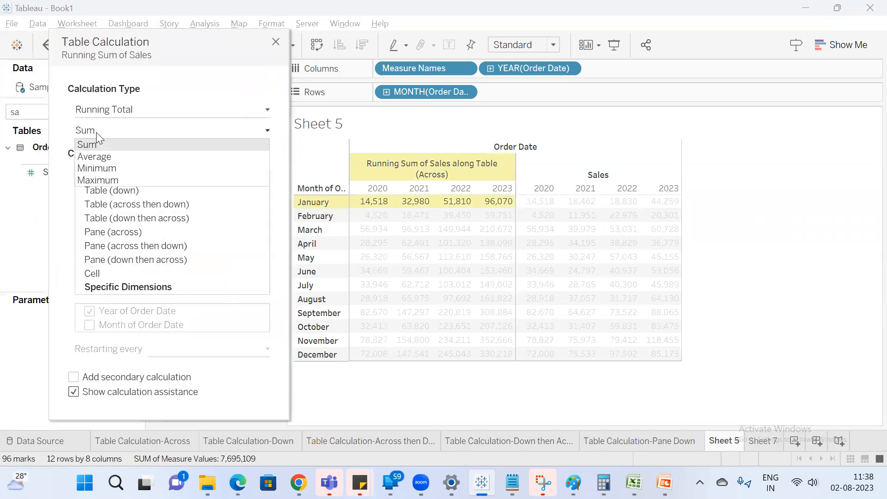
click(105, 157)
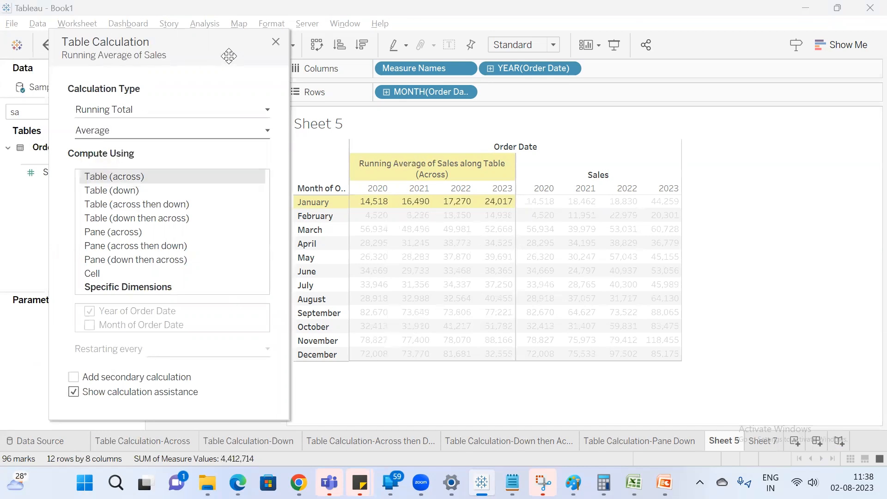
click(275, 41)
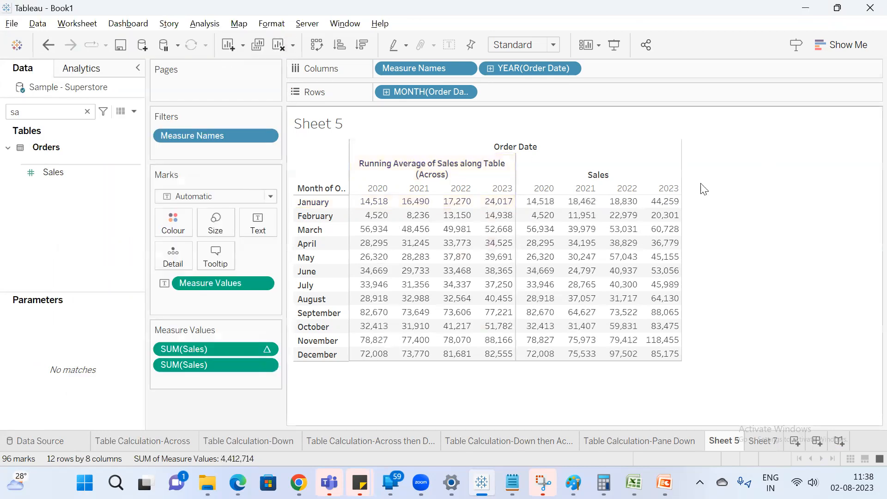
right_click(215, 347)
mouse_move(323, 231)
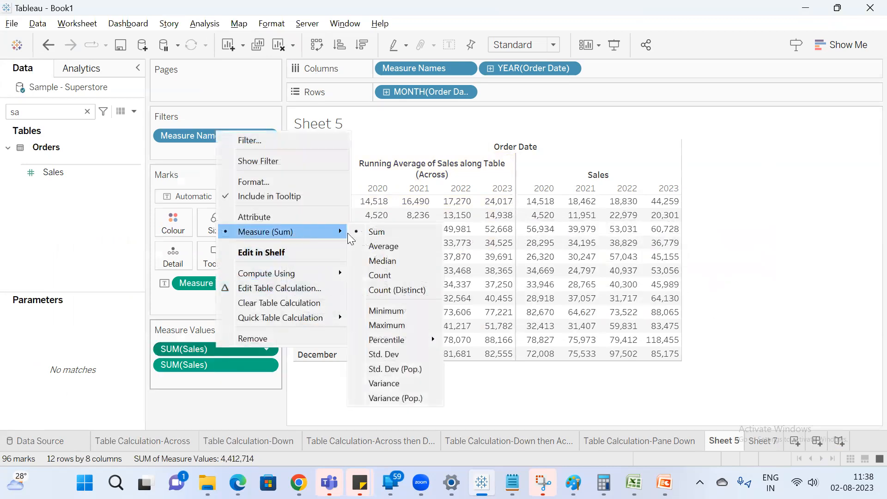
mouse_move(286, 273)
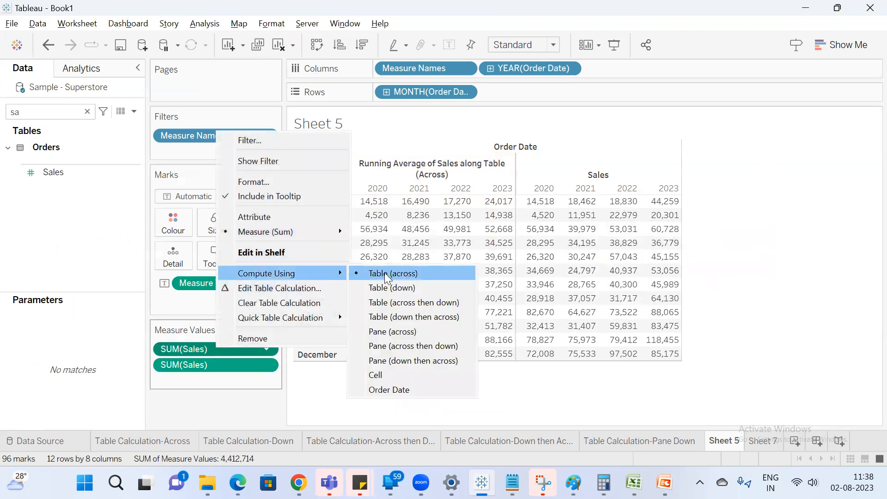
click(789, 252)
Highlight the January Sales values for 2020 to 2023 and inspect the 2020 and 2021 values
drag(540, 201, 665, 204)
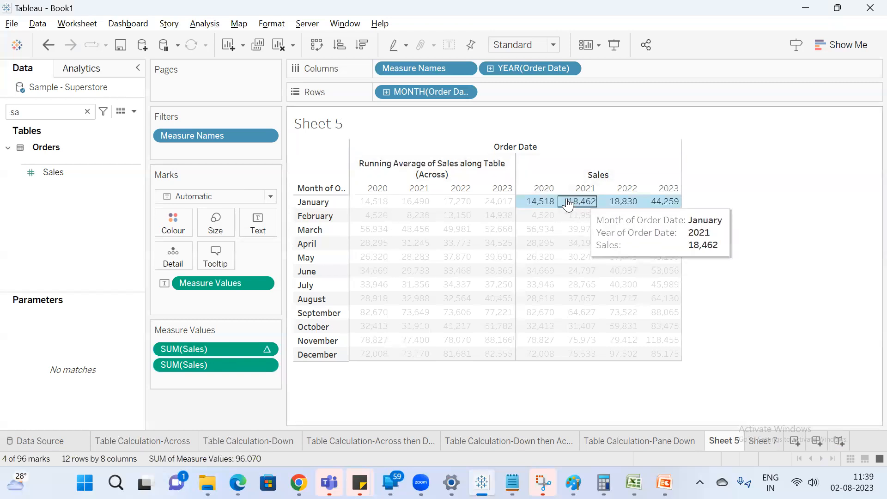
mouse_move(582, 203)
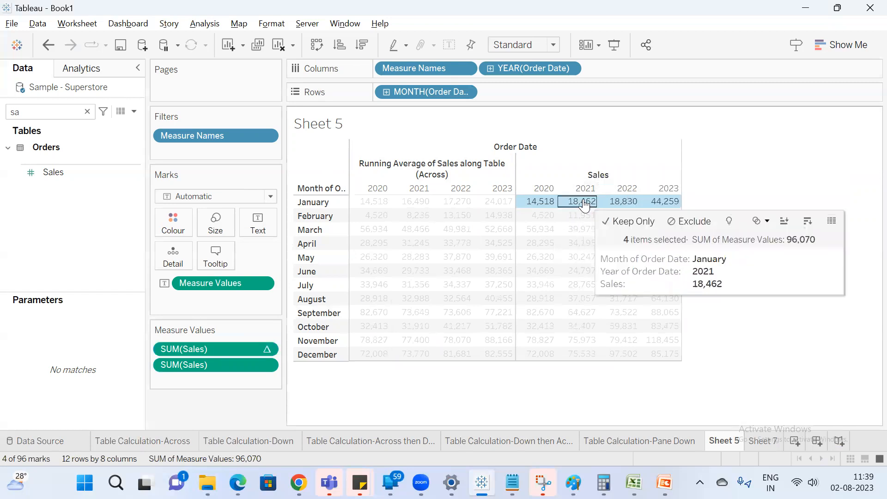
mouse_move(544, 207)
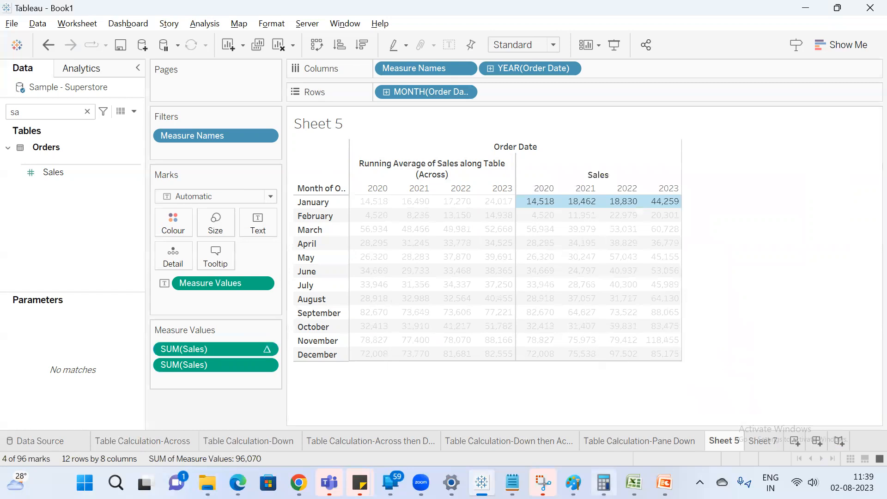
In Calculator, add 18462 and 14518, divide by 2, and compare with the January 2021 running average in Tableau
click(604, 482)
key(Escape)
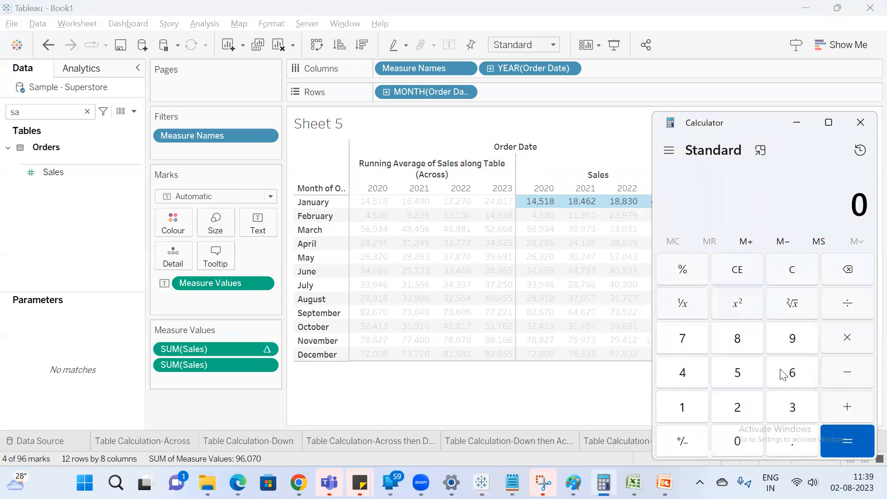
text(18462)
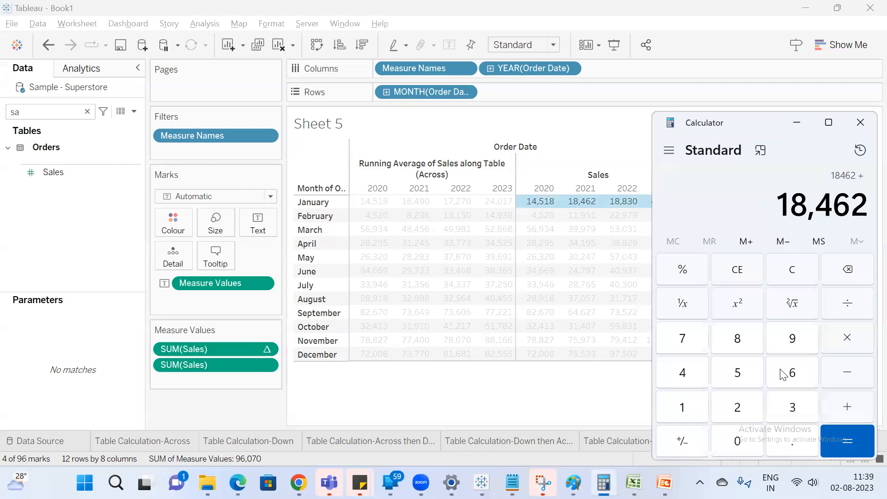
text(1)
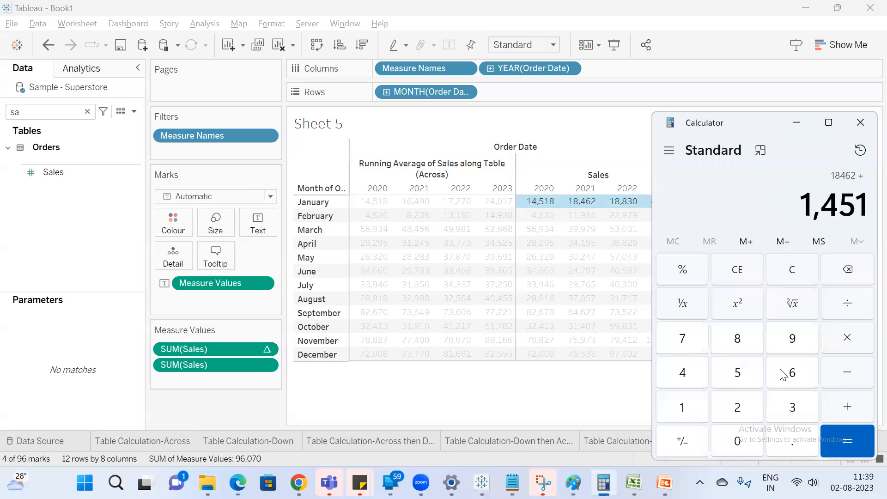
text(4518)
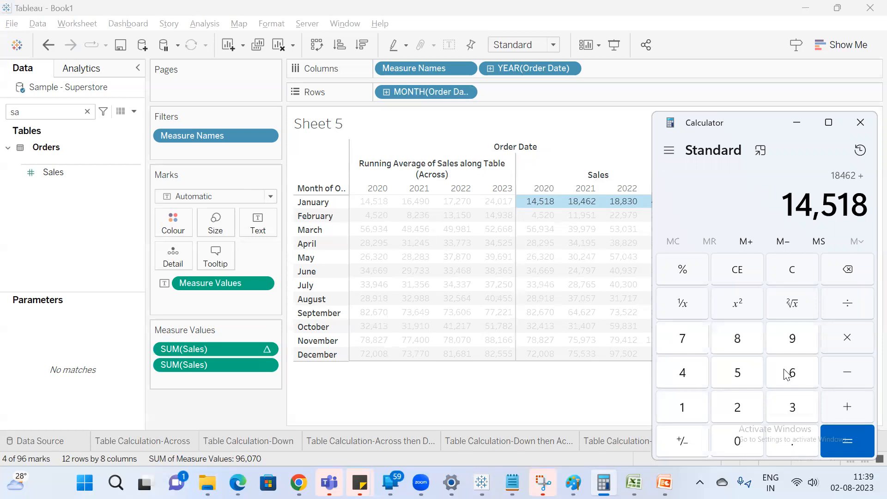
key(Return)
text(2)
key(Return)
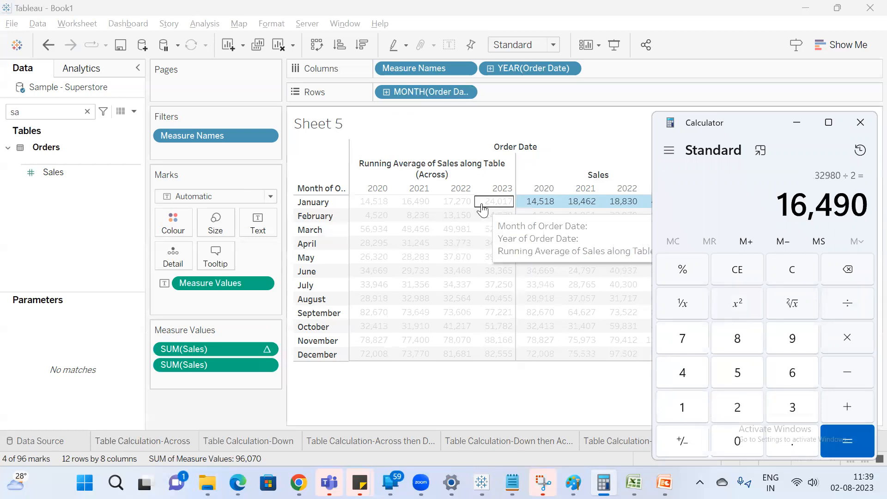
click(426, 204)
click(810, 245)
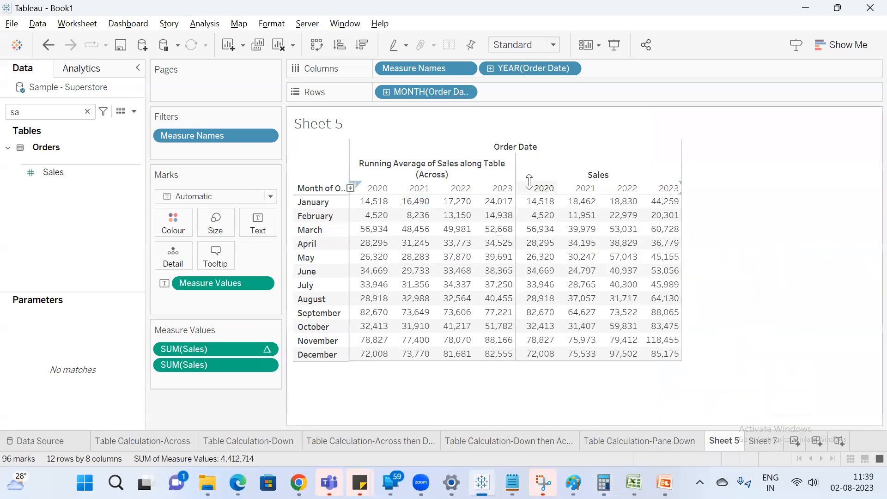
Highlight only the January Sales values for 2020 to 2022 in the table
click(537, 202)
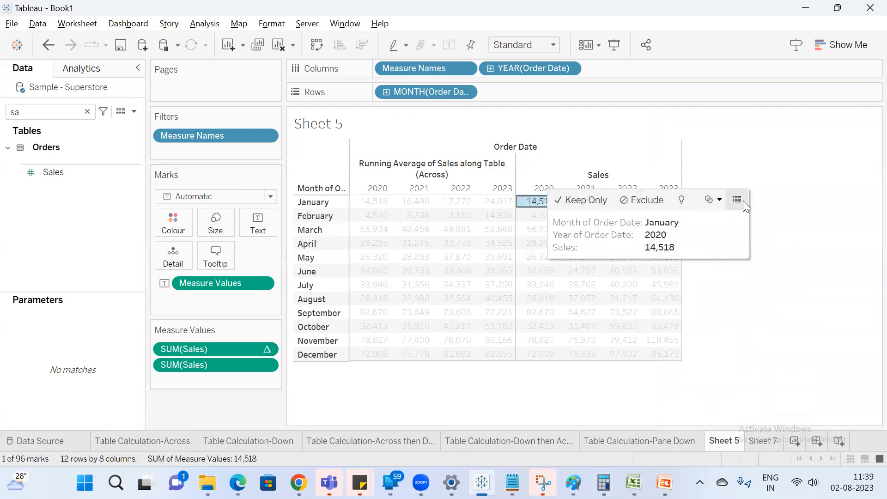
click(770, 174)
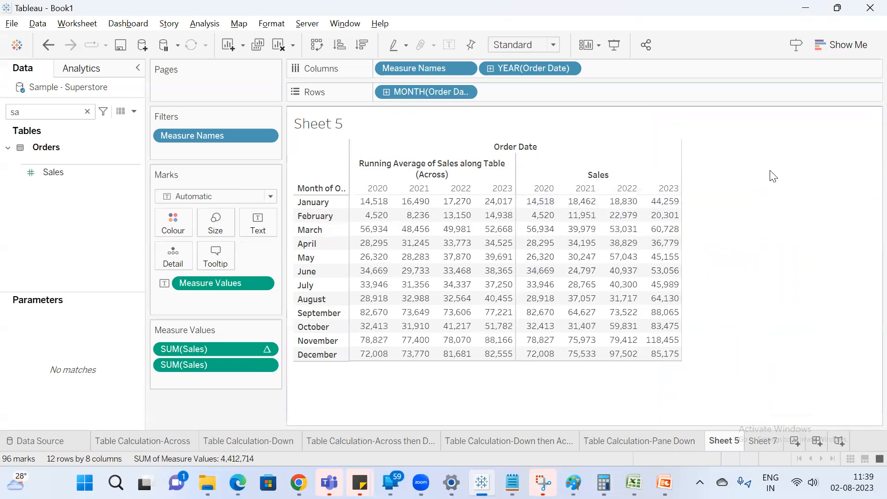
click(628, 202)
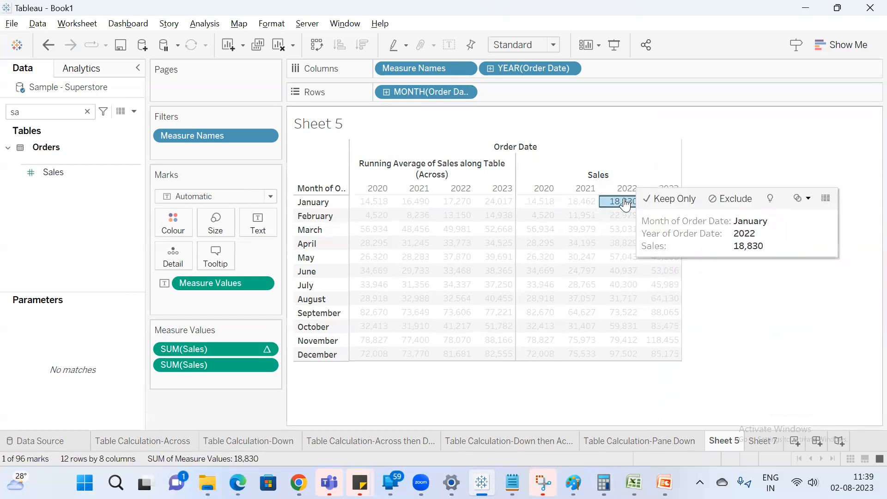
drag(619, 204, 595, 205)
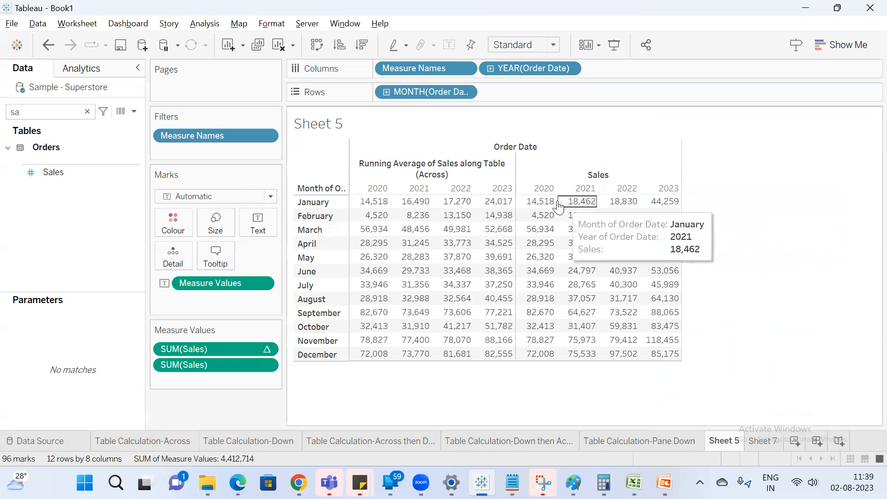
drag(541, 202, 631, 205)
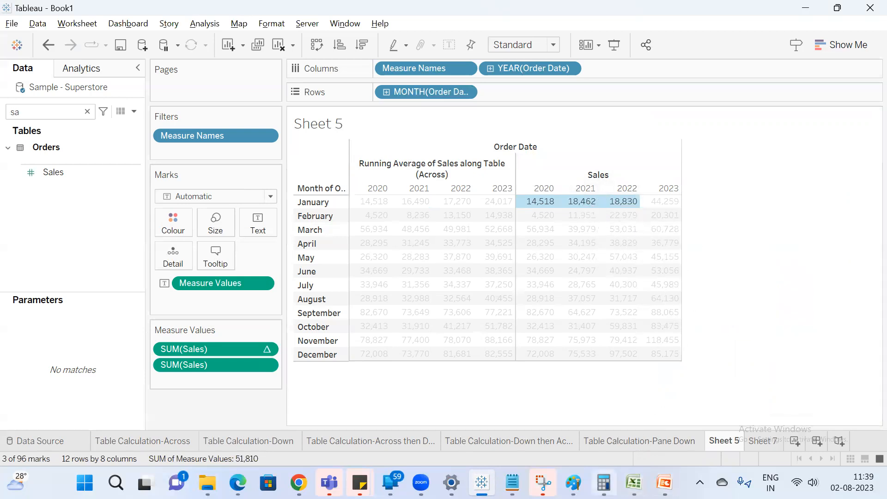
In Calculator, add 14518, 18462 and 18830, divide by 3, and compare with the January 2022 running average in Tableau
click(603, 483)
key(Escape)
text(14518+)
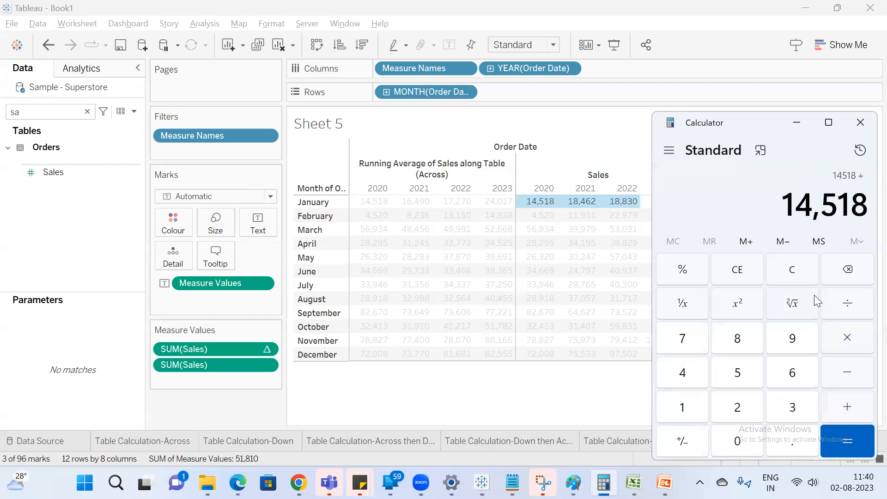
text(18462)
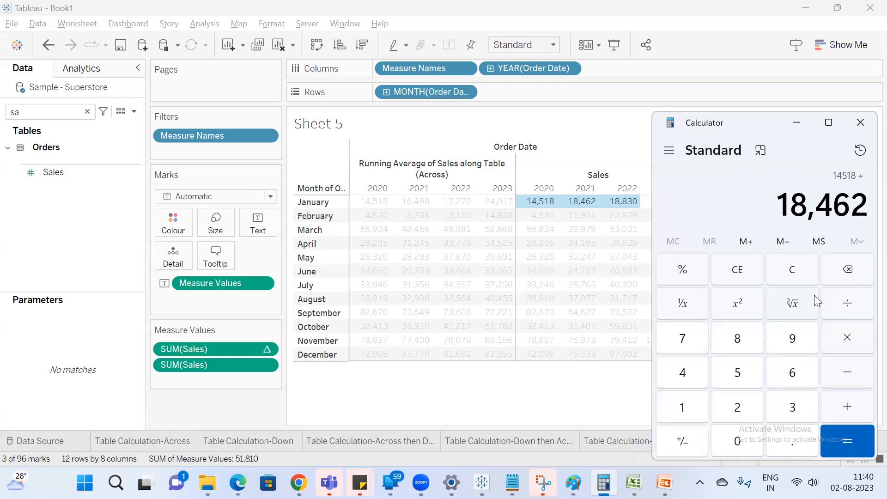
text(+18)
text(830)
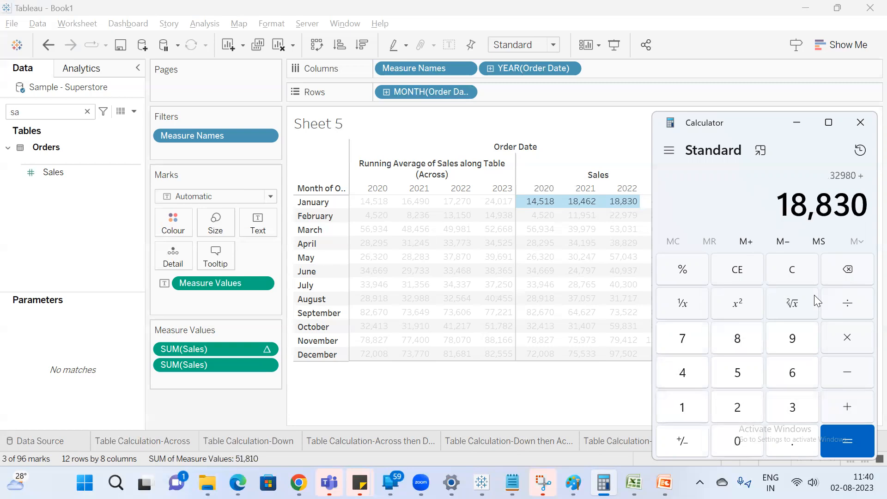
key(Return)
text(/)
text(3)
key(Return)
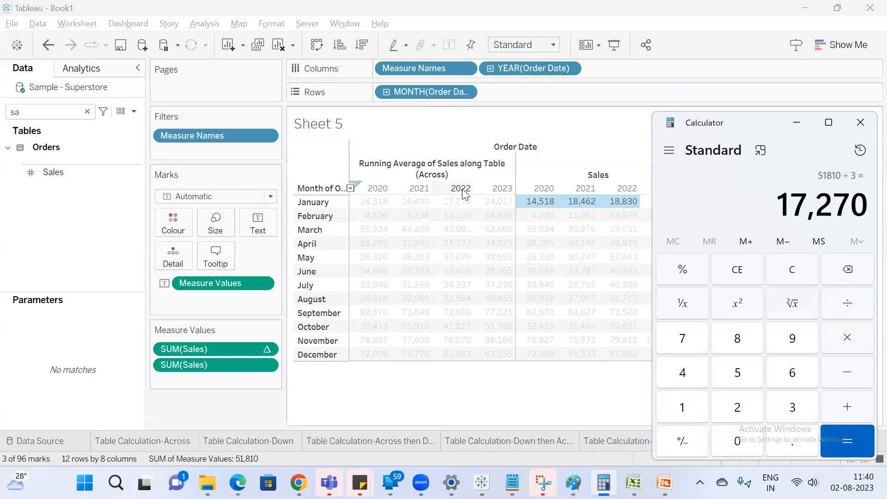
click(460, 202)
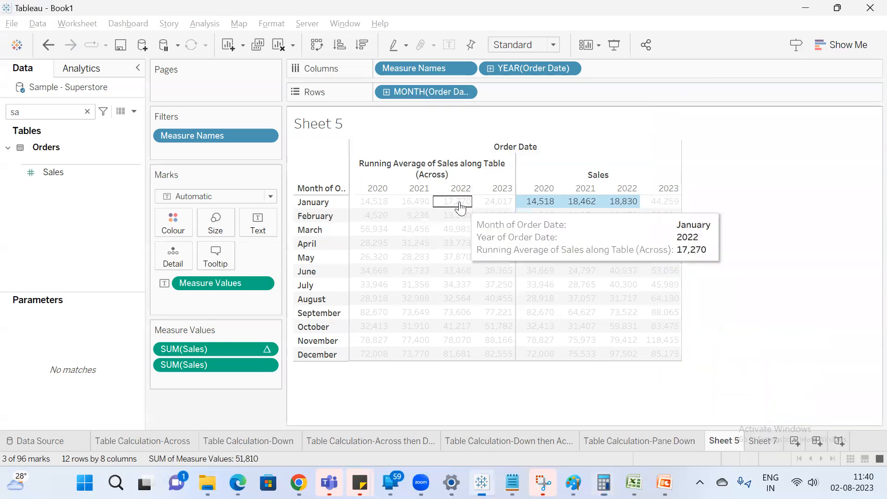
click(734, 186)
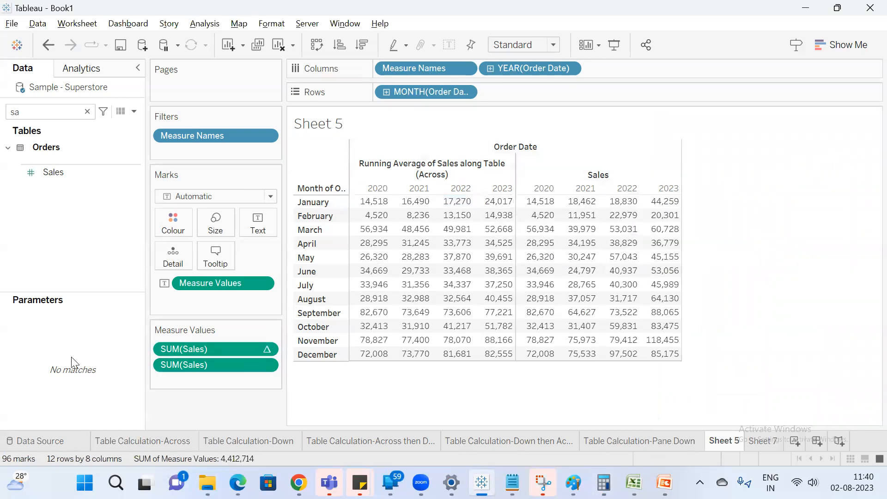
Edit the table calculation of the first SUM(Sales) so its Running Total uses Minimum
right_click(209, 347)
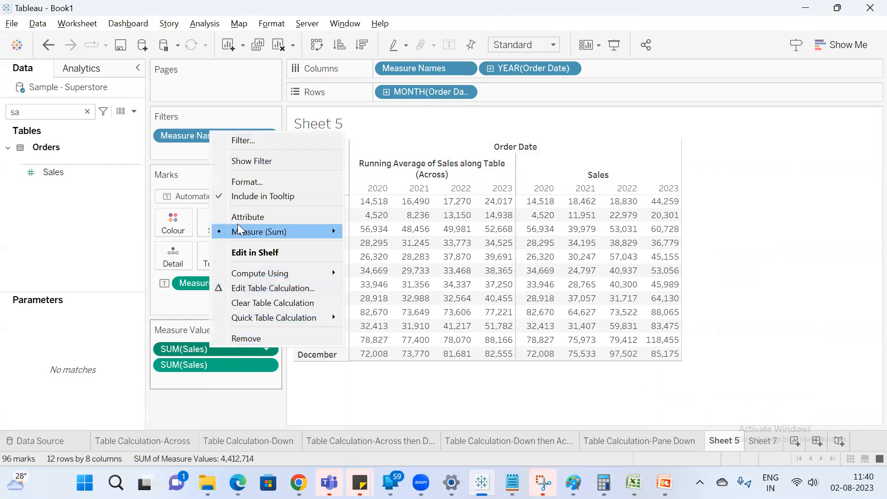
click(254, 288)
click(113, 131)
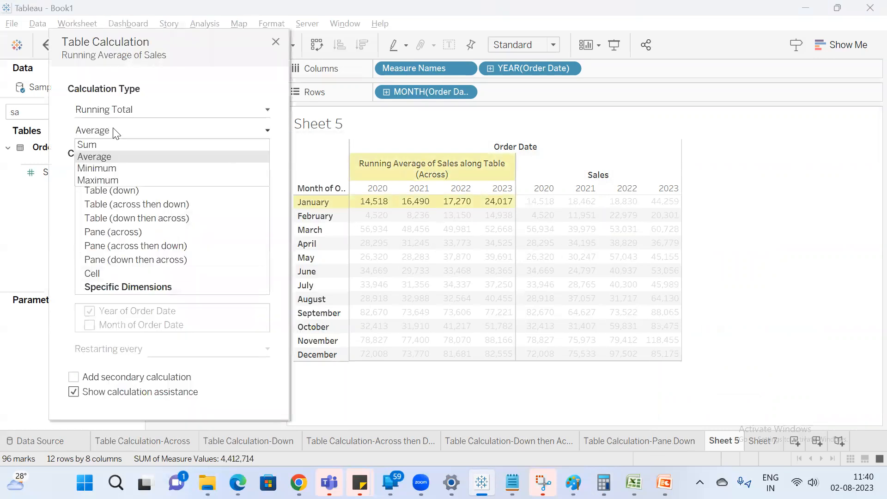
click(123, 165)
drag(275, 47, 278, 144)
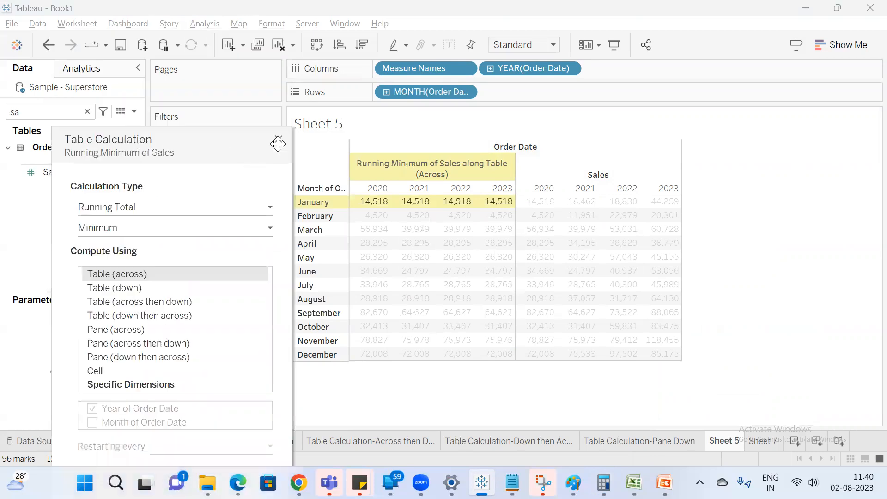
click(278, 140)
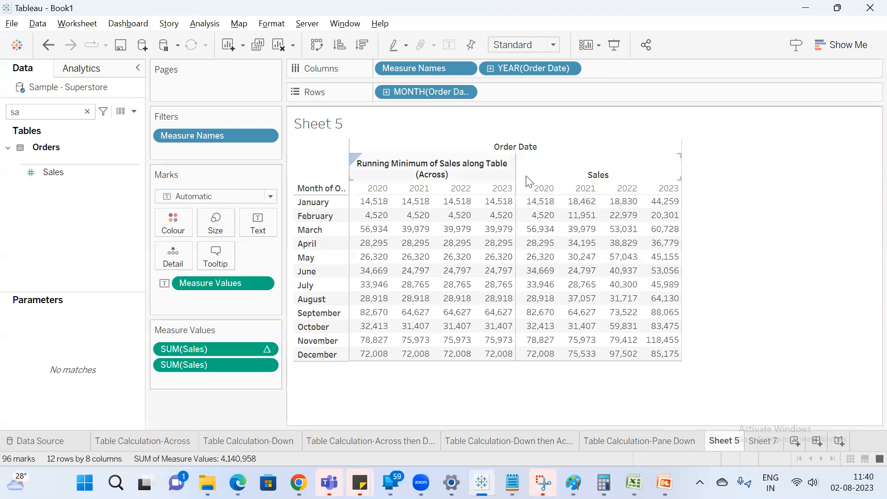
Highlight the January Sales values for 2020 to 2023 and compare them with the January running minimum values
click(540, 204)
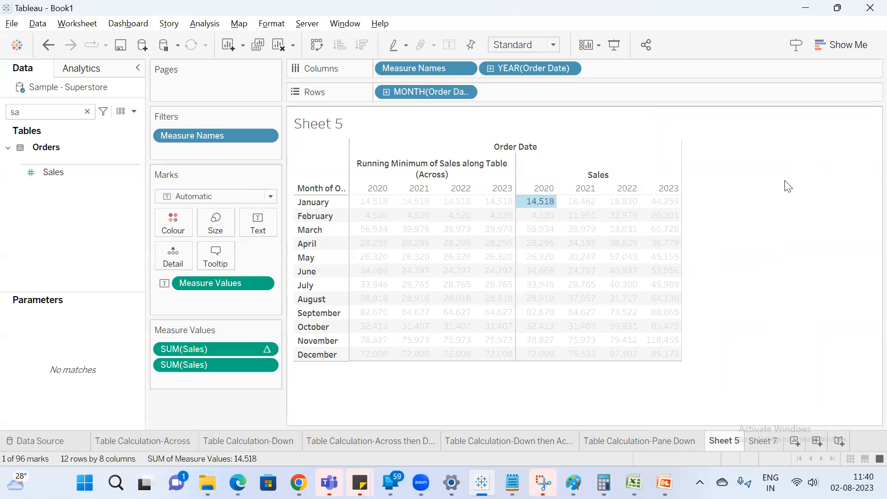
drag(545, 200, 703, 198)
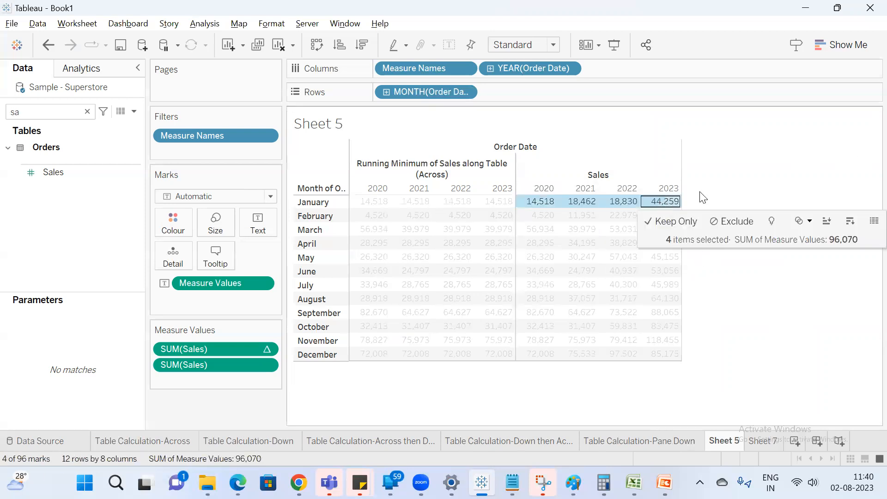
mouse_move(535, 204)
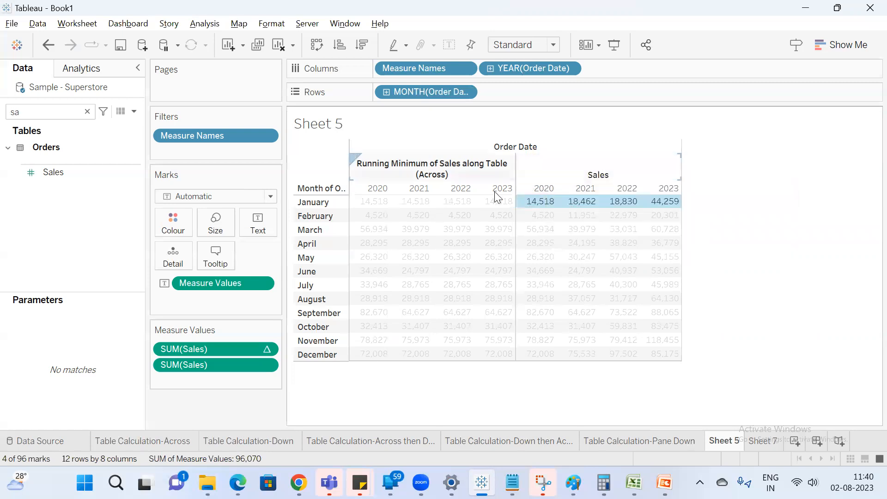
mouse_move(375, 205)
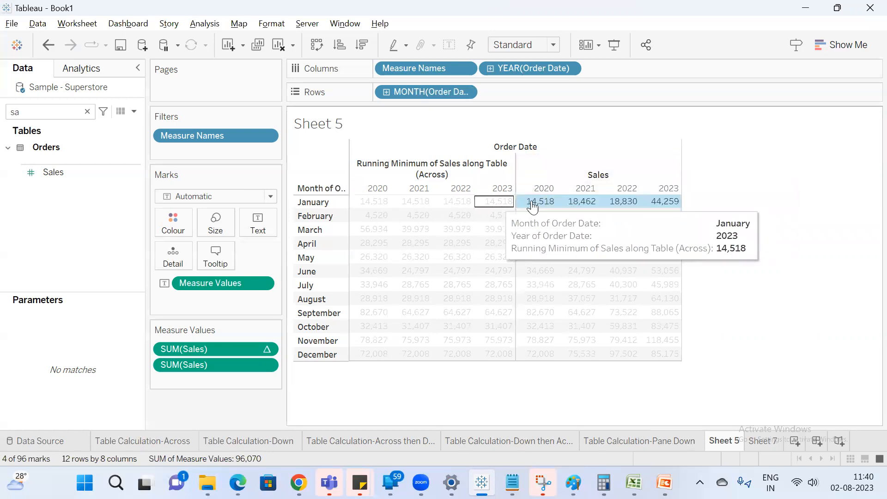
Select the January 2021 Sales value and add the January 2020 and 2022 values to the selection to check the running minimum
click(586, 206)
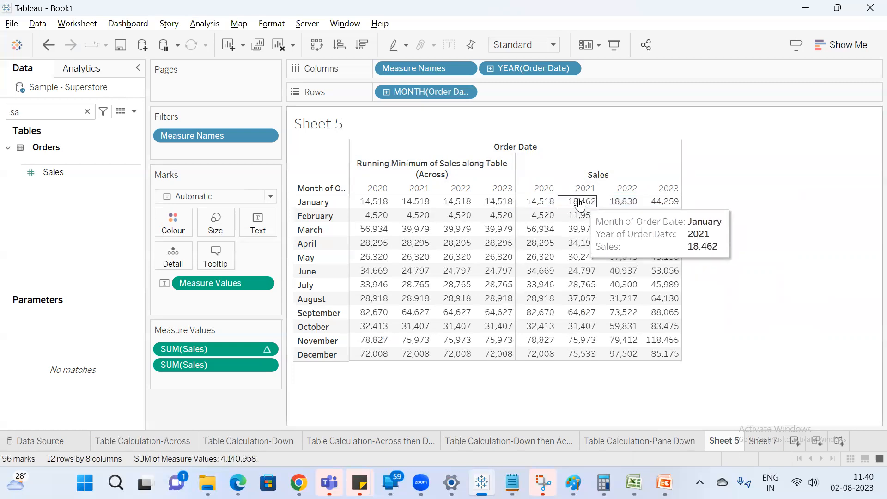
click(580, 205)
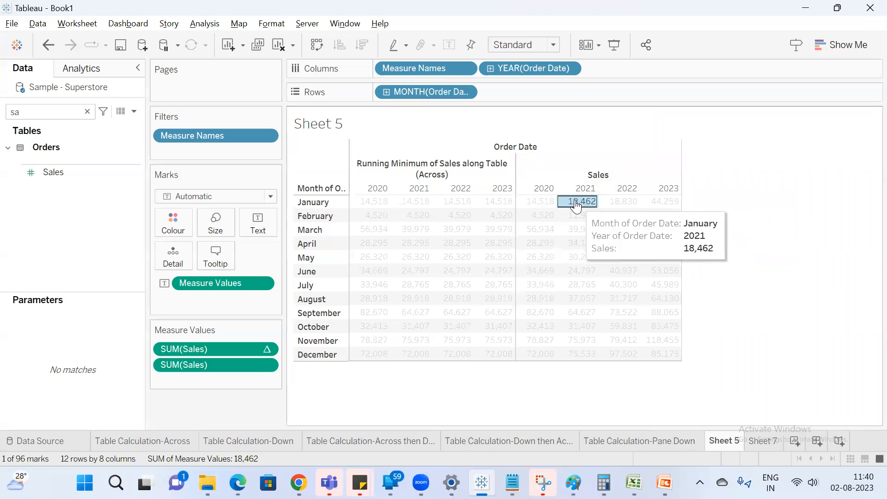
ctrl+click(538, 204)
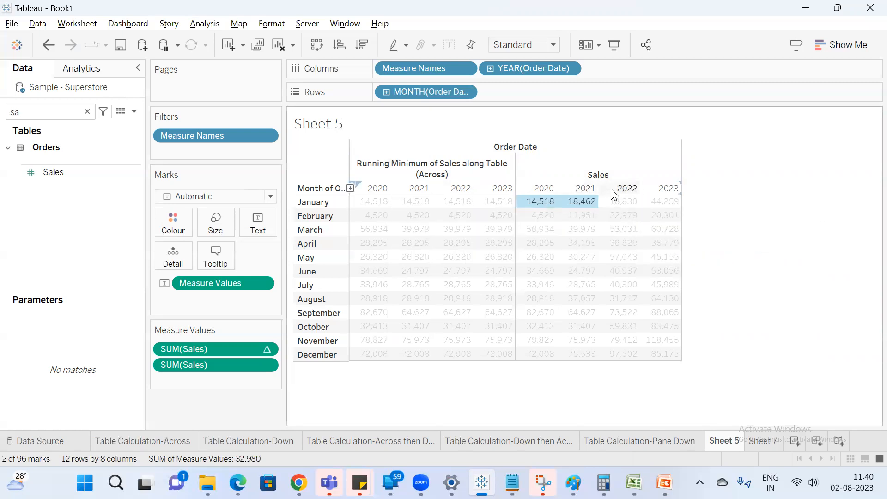
ctrl+click(624, 201)
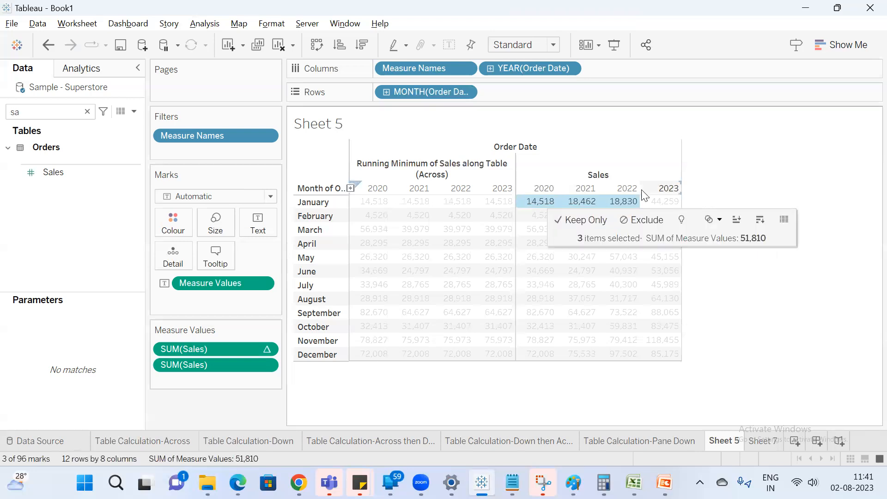
Highlight all four January Sales values again, clear the selection, and examine the four January running minimum values
click(721, 195)
mouse_move(673, 198)
mouse_down()
mouse_move(502, 205)
mouse_move(665, 204)
mouse_up()
click(537, 205)
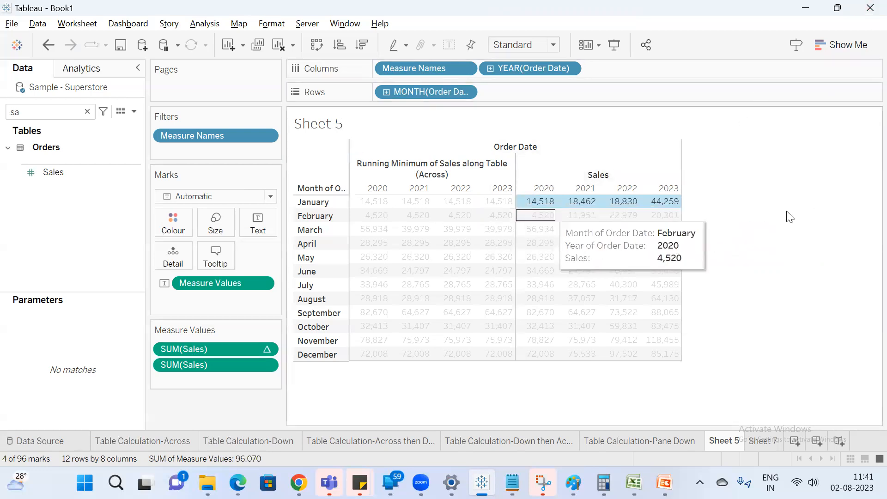
click(738, 214)
drag(674, 213, 552, 203)
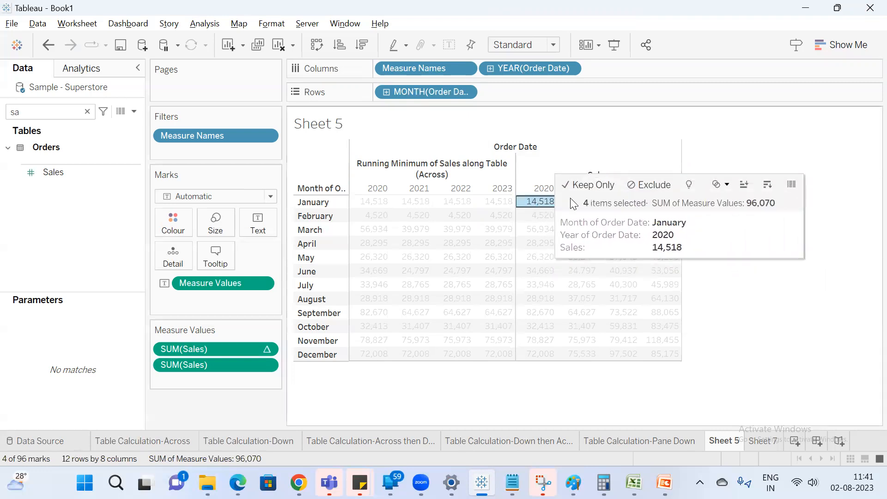
click(843, 175)
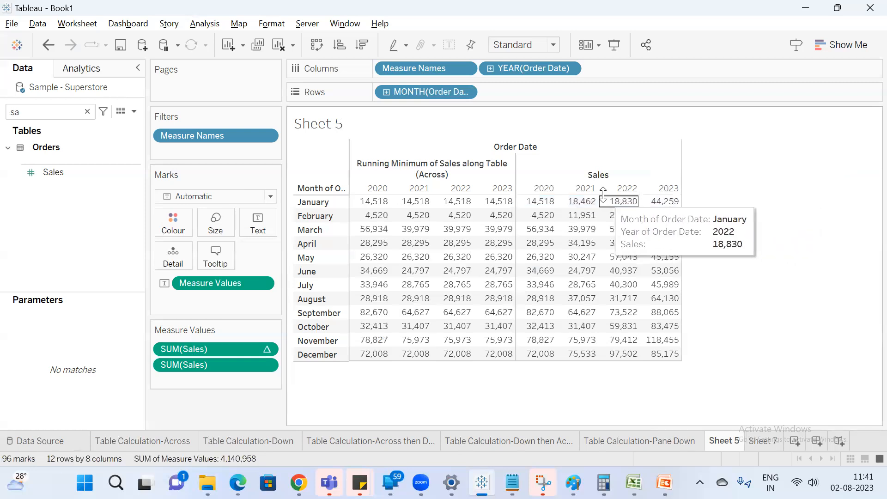
drag(504, 198, 365, 202)
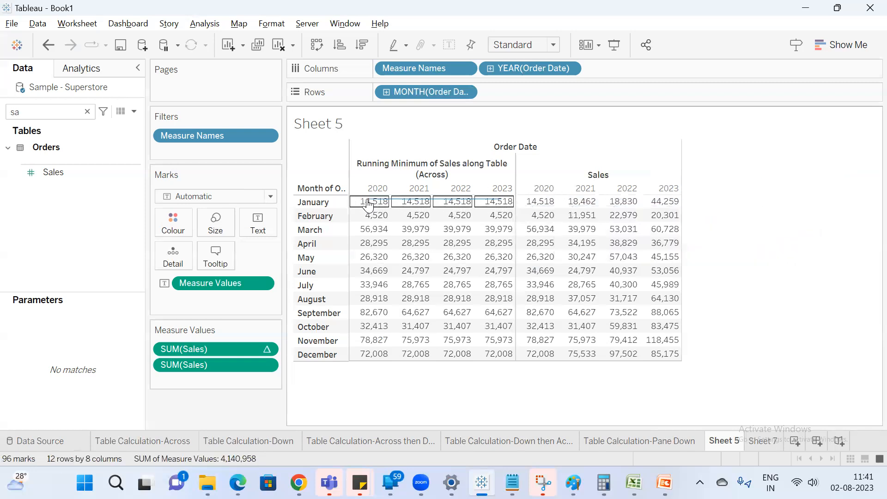
click(807, 182)
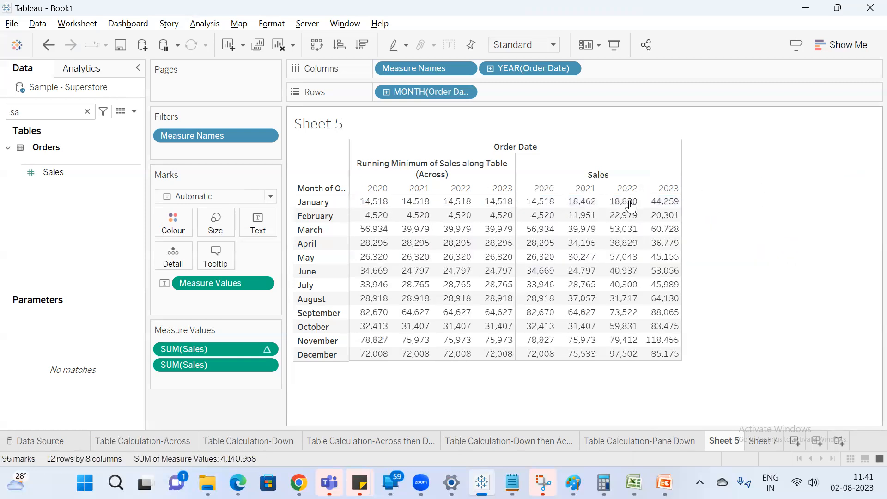
Change the first SUM(Sales) table calculation so its Running Total uses Maximum
right_click(210, 349)
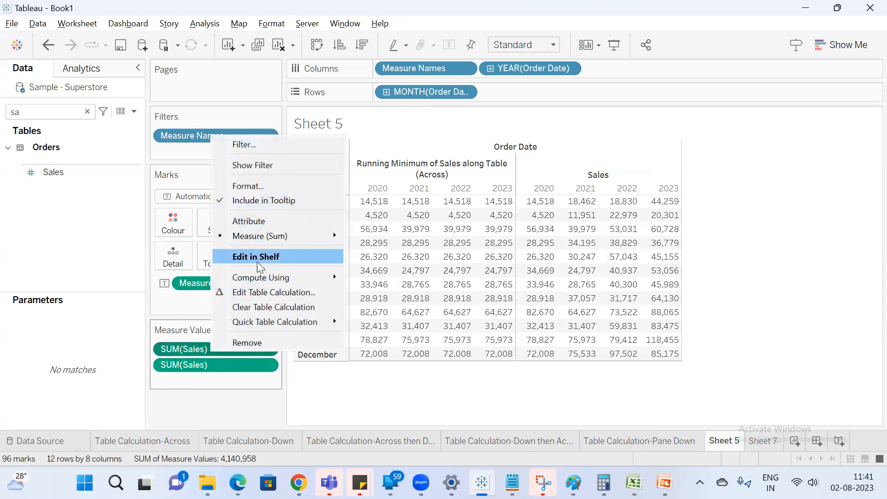
click(261, 292)
click(155, 185)
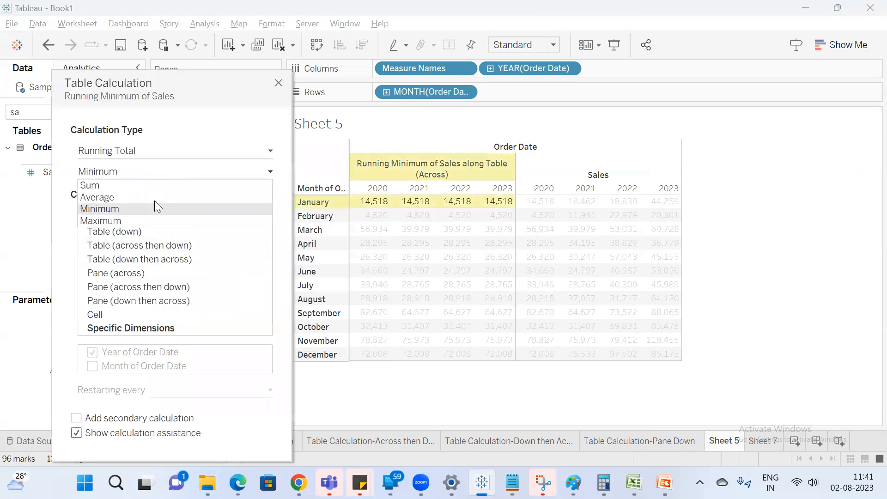
click(155, 218)
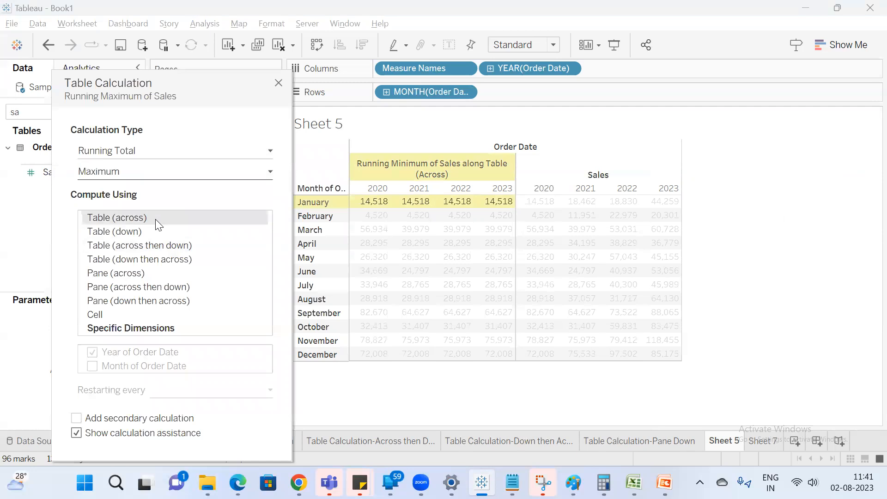
click(278, 80)
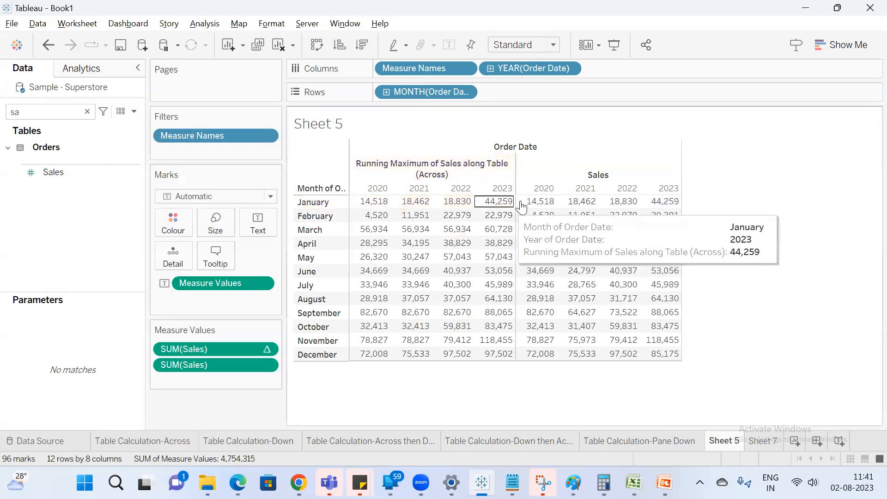
Compare the January 2020 Sales value with the January 2020 running maximum and clear the selection
click(536, 203)
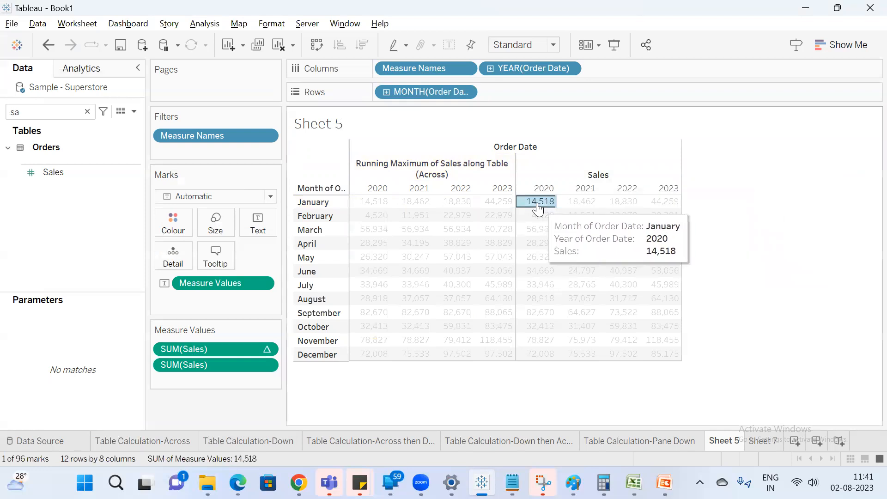
click(378, 199)
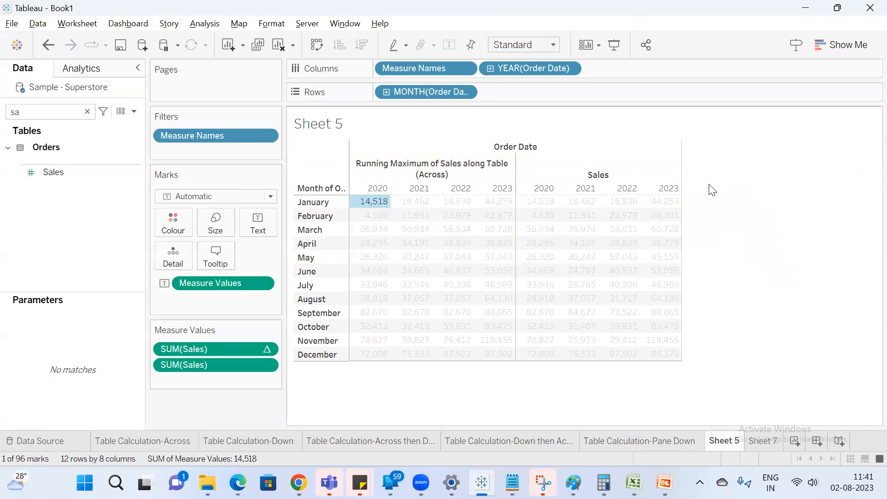
click(710, 192)
Highlight January Sales from 2020 through 2021, 2022 and 2023 in turn, checking each range against the running maximum
drag(576, 201, 541, 205)
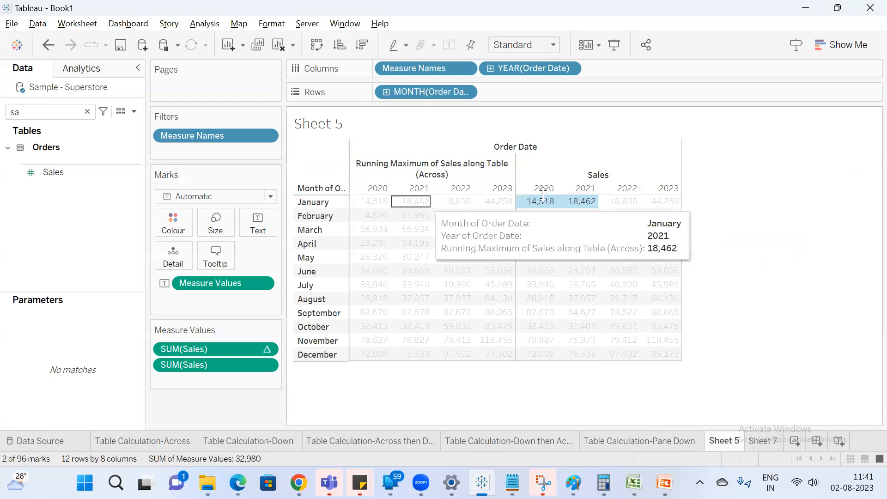
drag(626, 197, 531, 205)
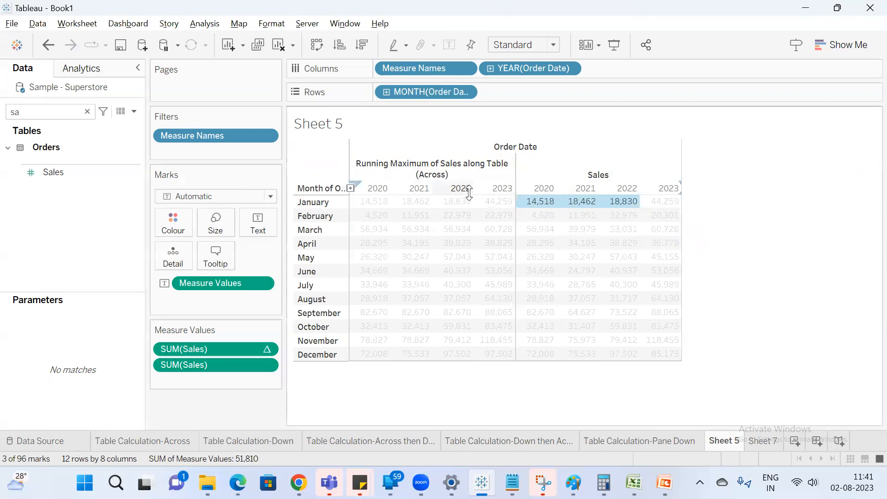
click(705, 213)
drag(679, 199, 536, 206)
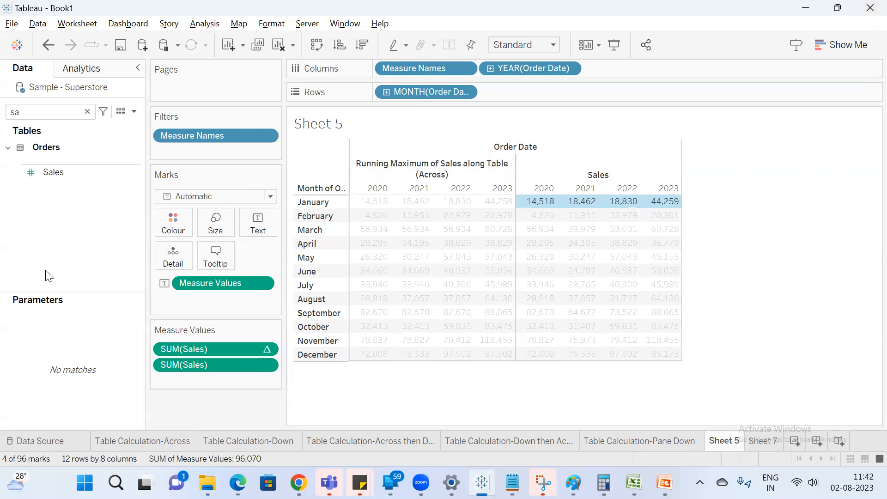
Change the first SUM(Sales) table calculation so its Running Total uses Sum, and close the settings
mouse_move(225, 344)
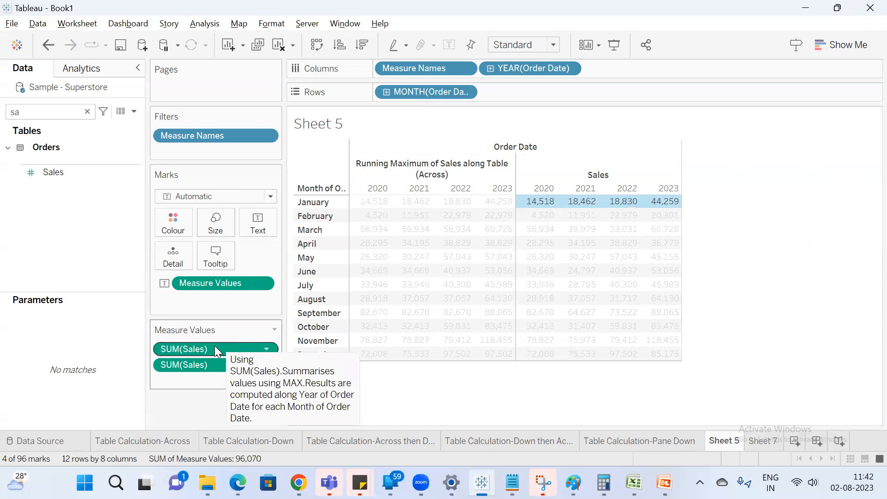
right_click(215, 350)
mouse_move(263, 273)
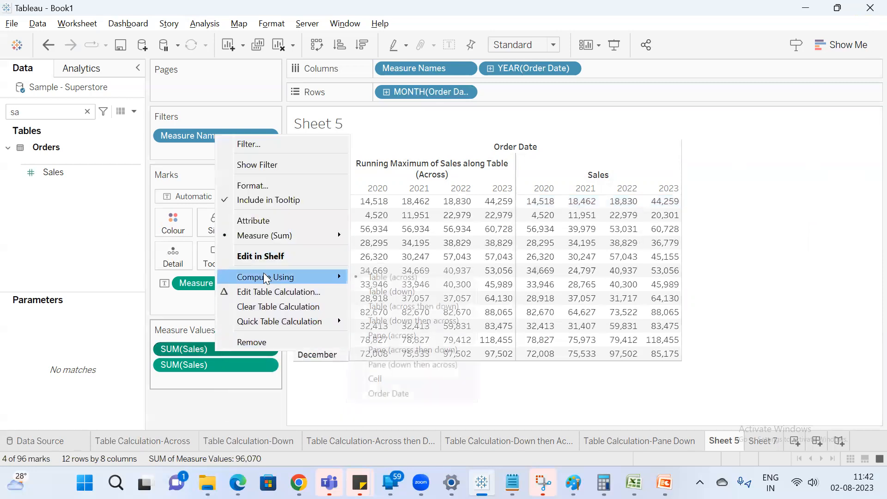
click(277, 295)
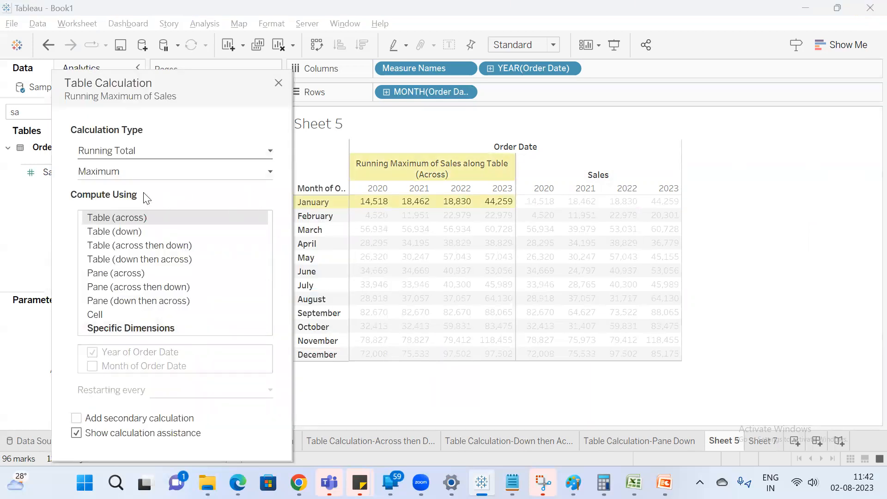
click(154, 174)
click(159, 185)
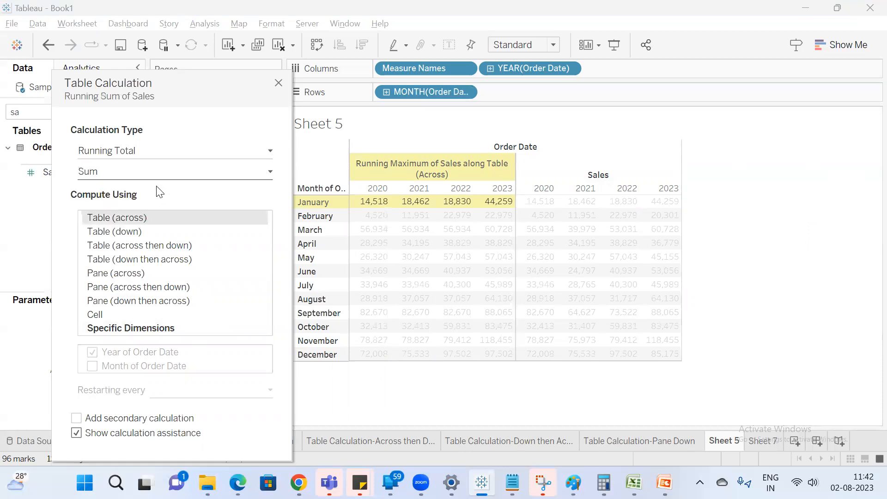
click(278, 83)
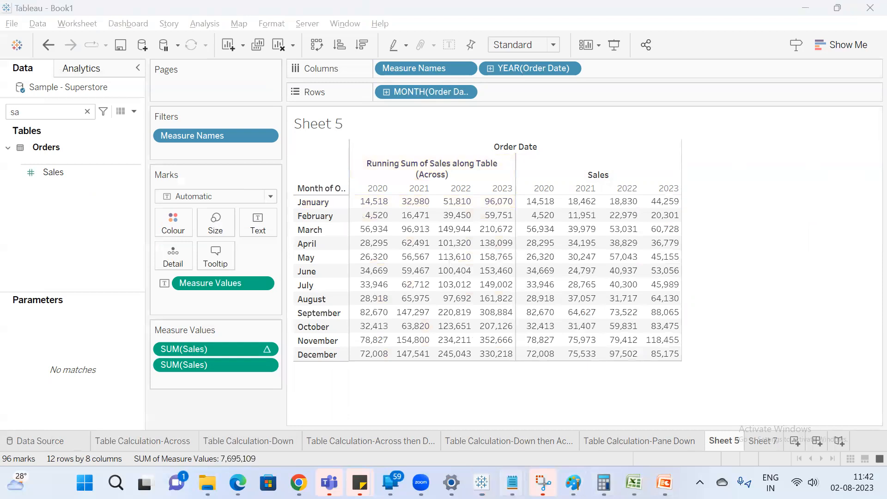
Switch to the PowerPoint deck and review the slides on Running Total, its aggregation options, and adding a secondary calculation
click(664, 482)
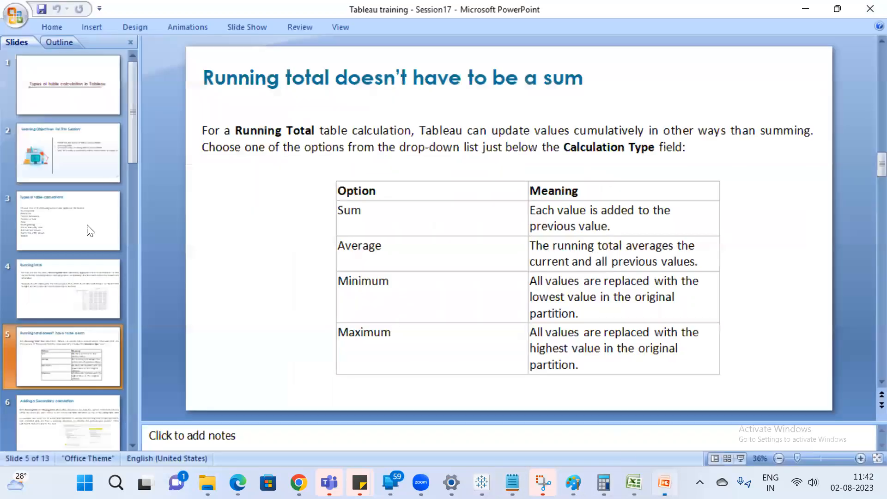
click(78, 285)
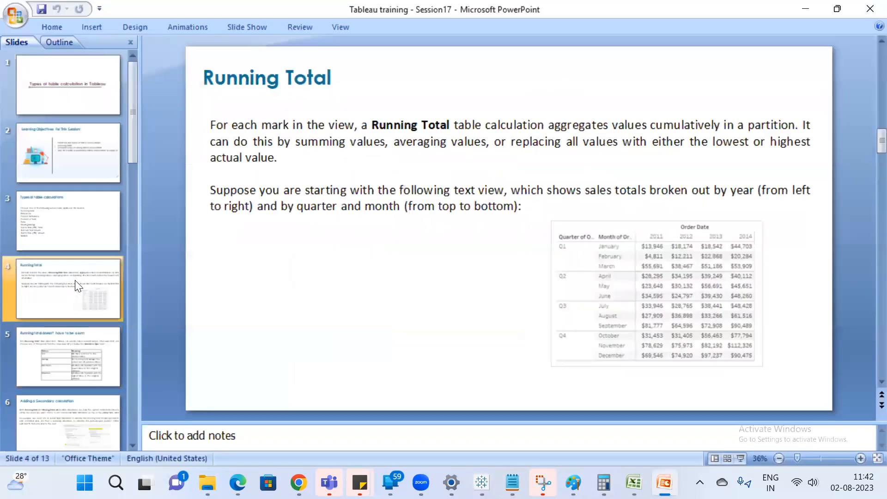
click(85, 237)
click(85, 350)
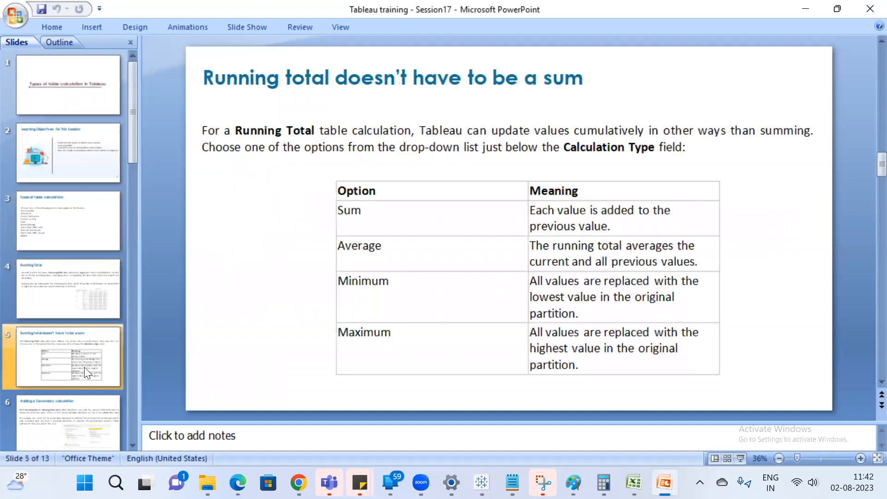
scroll(76, 408, down, 1)
click(77, 338)
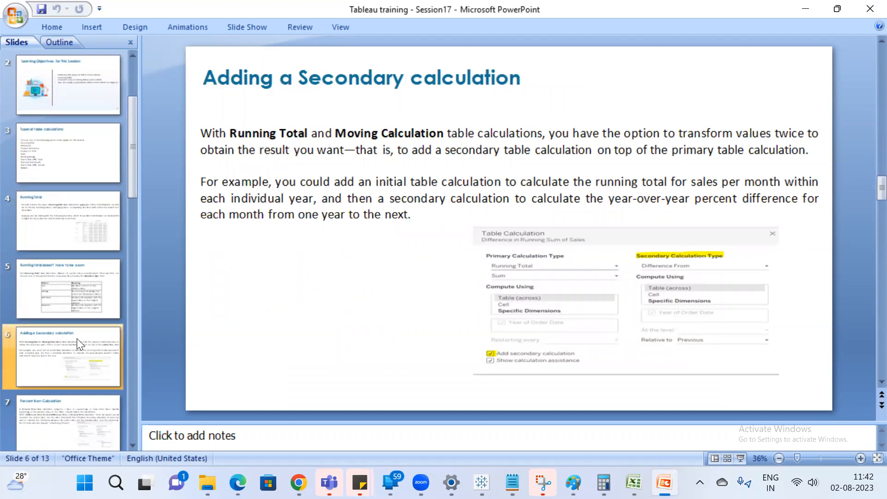
Switch back to Tableau and apply the Difference quick table calculation to the first SUM(Sales) measure value
key(alt+Tab)
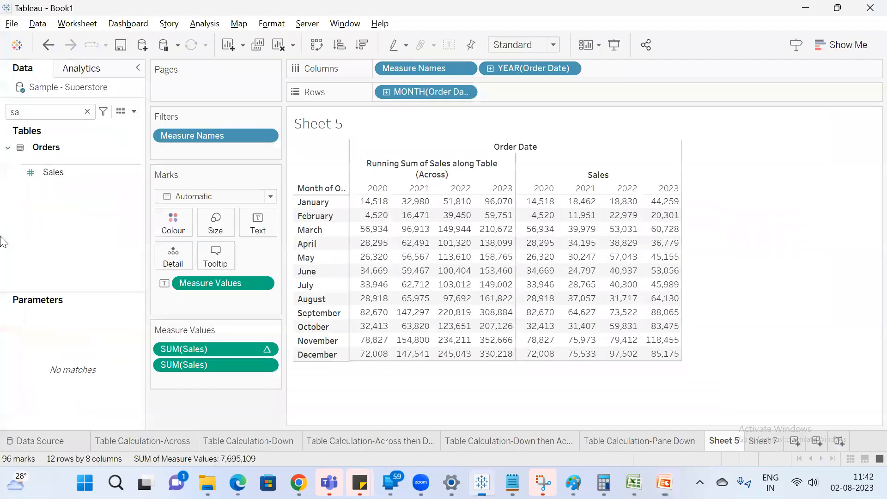
right_click(238, 348)
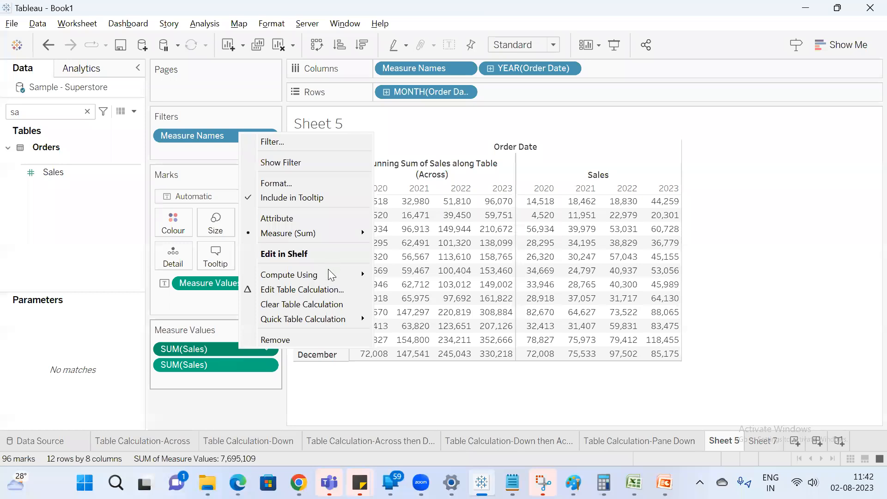
mouse_move(336, 318)
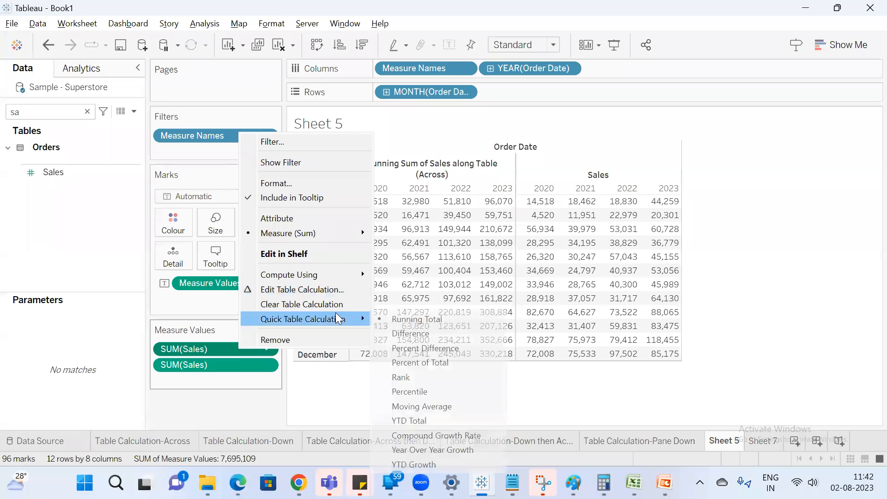
click(411, 332)
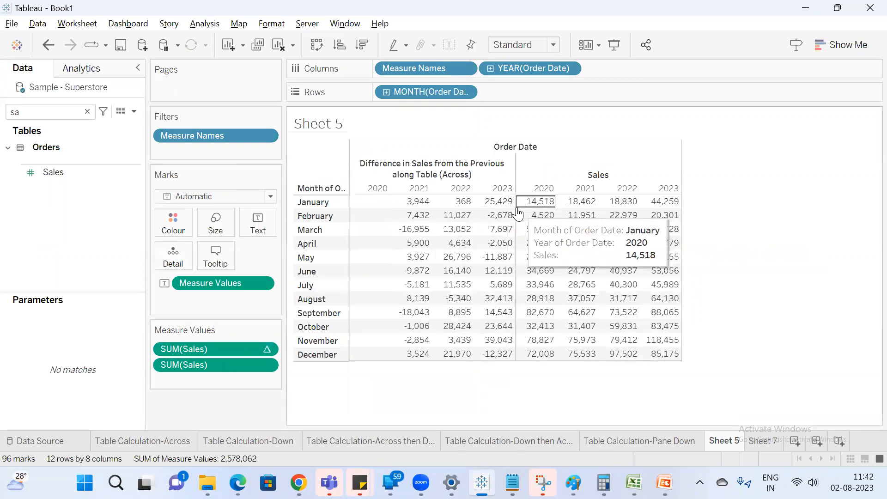
Examine the Compute Using and Relative to options of the first SUM(Sales) difference calculation, including its table calculation settings
right_click(241, 347)
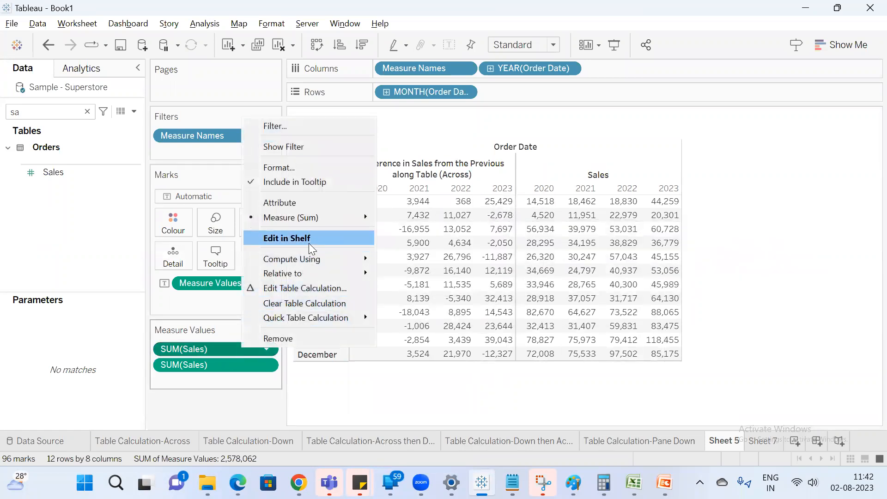
mouse_move(316, 262)
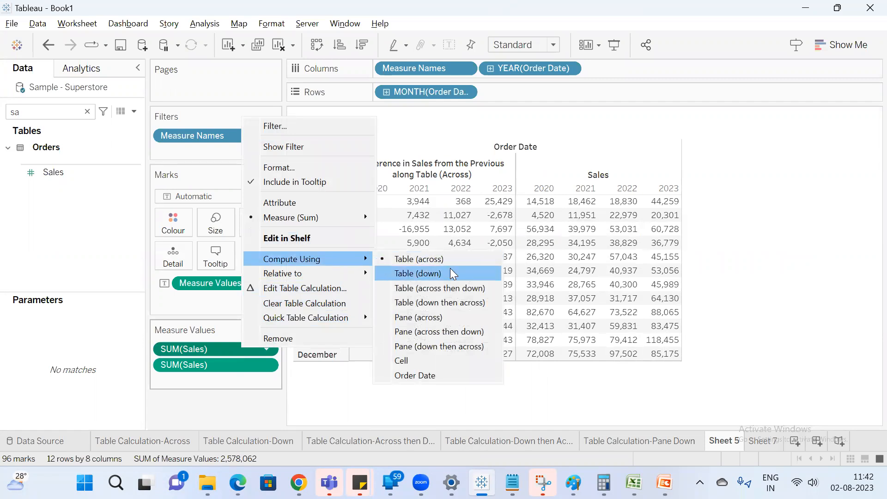
click(304, 289)
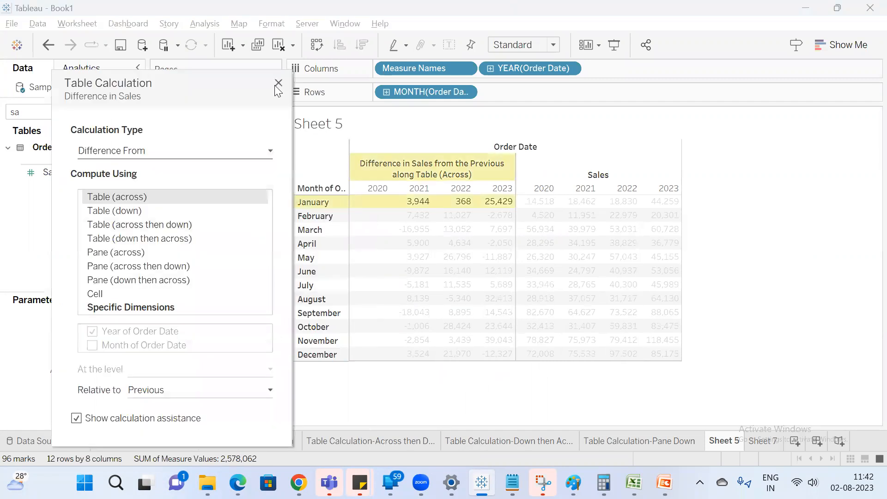
click(173, 394)
click(82, 388)
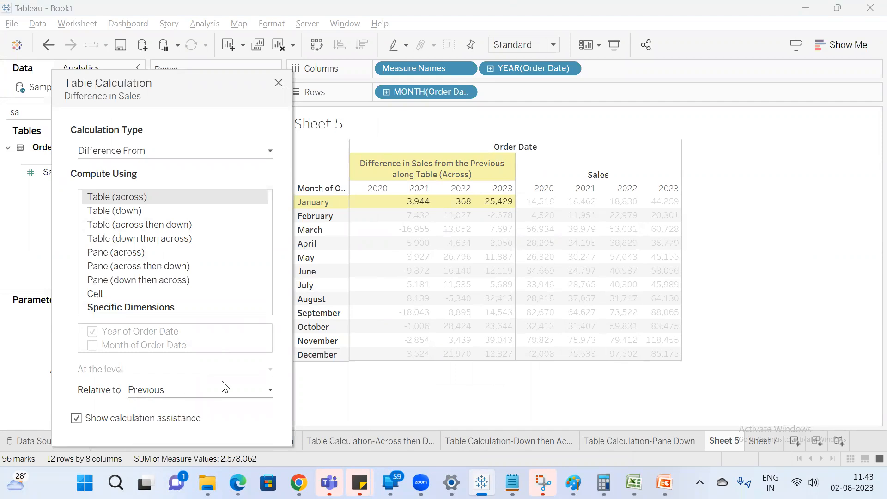
click(278, 82)
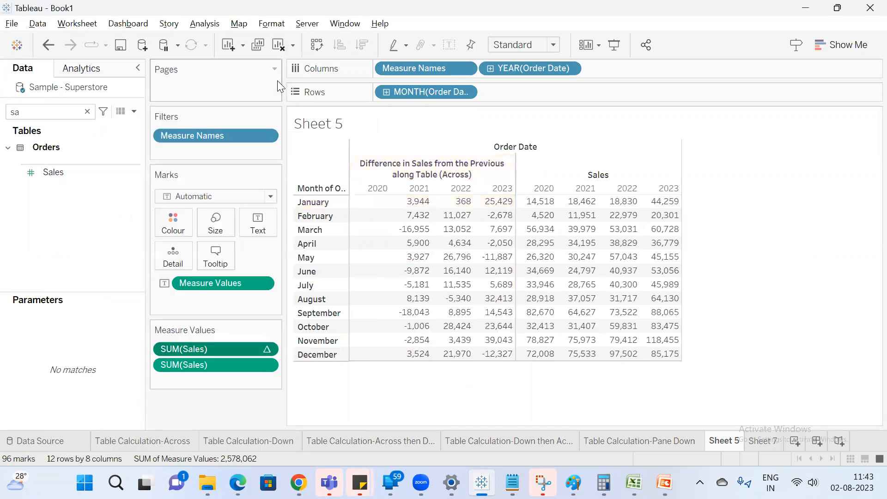
right_click(222, 347)
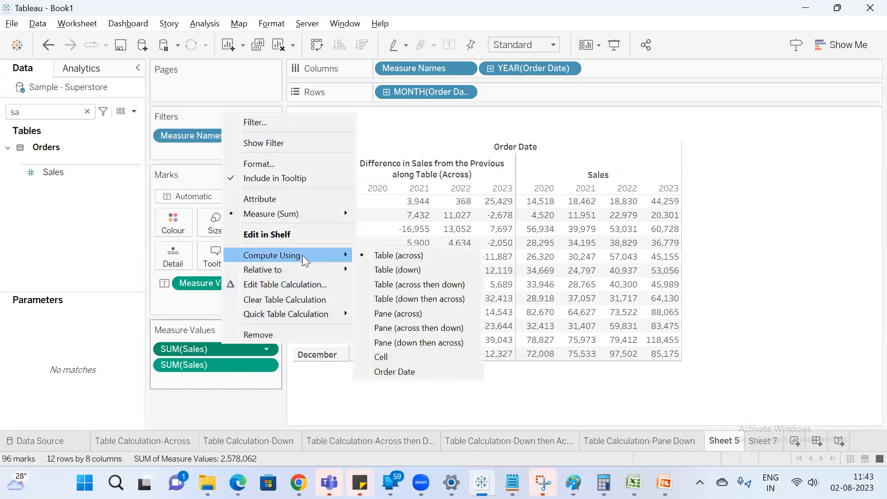
mouse_move(292, 274)
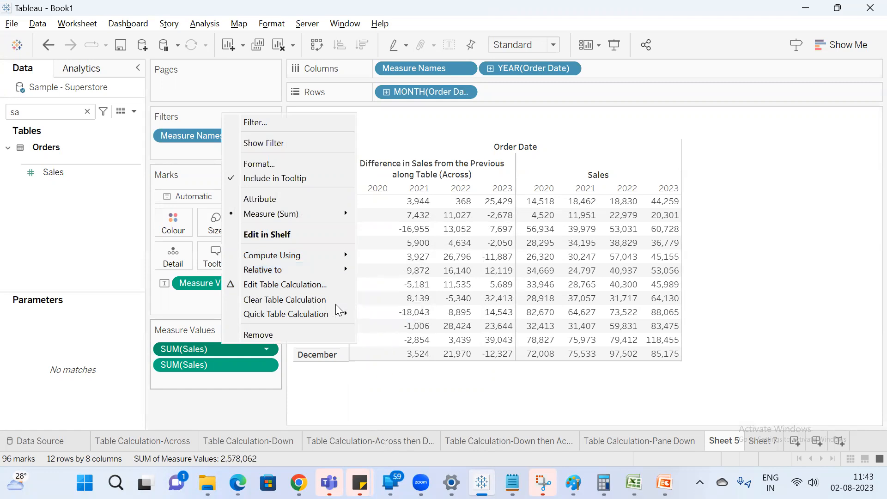
click(396, 382)
Highlight the 2020 Sales values for all months, clear the selection, and highlight January Sales from 2020 through 2023
drag(536, 195, 539, 356)
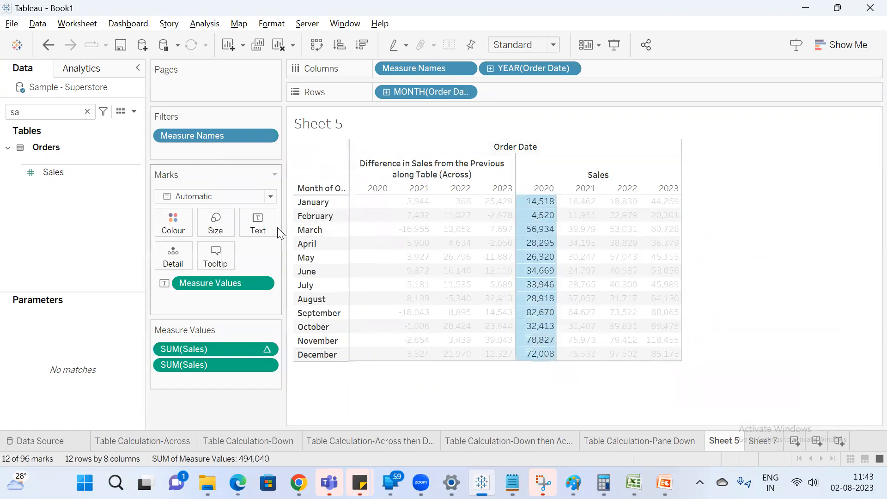
click(865, 211)
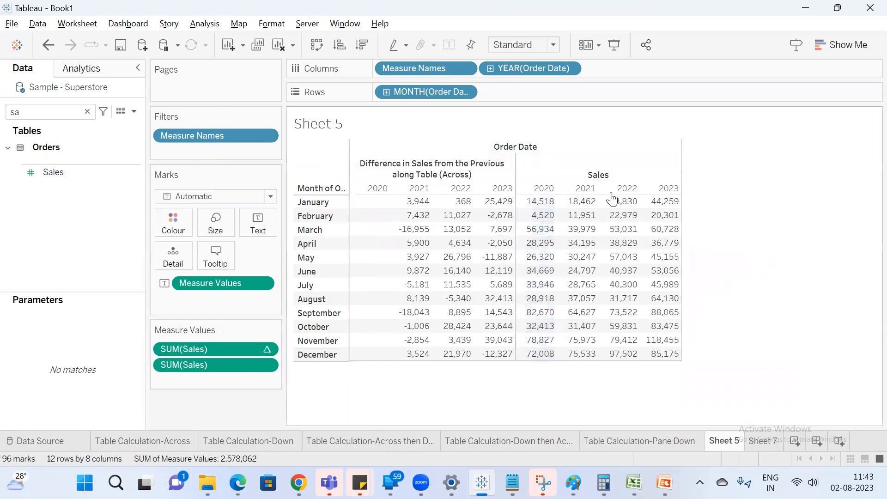
drag(545, 205, 666, 201)
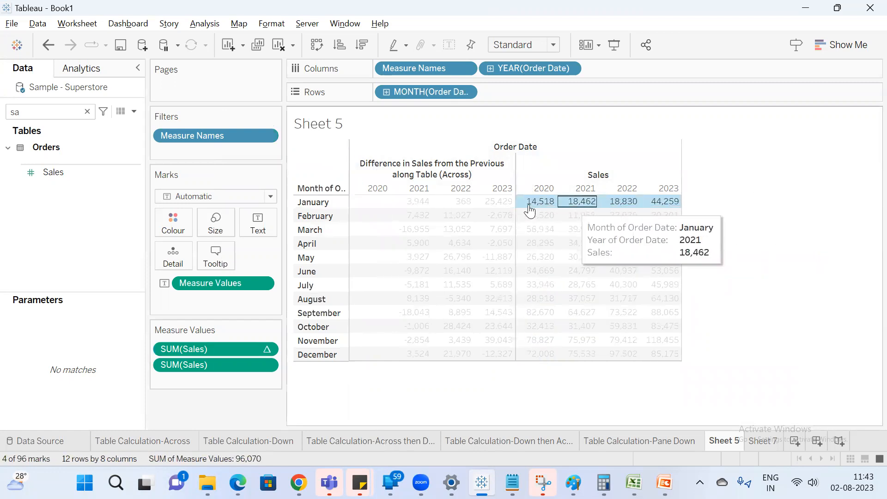
Switch to the Google Meet window in Chrome, admit the waiting participant, and return to Tableau
mouse_move(299, 483)
click(231, 422)
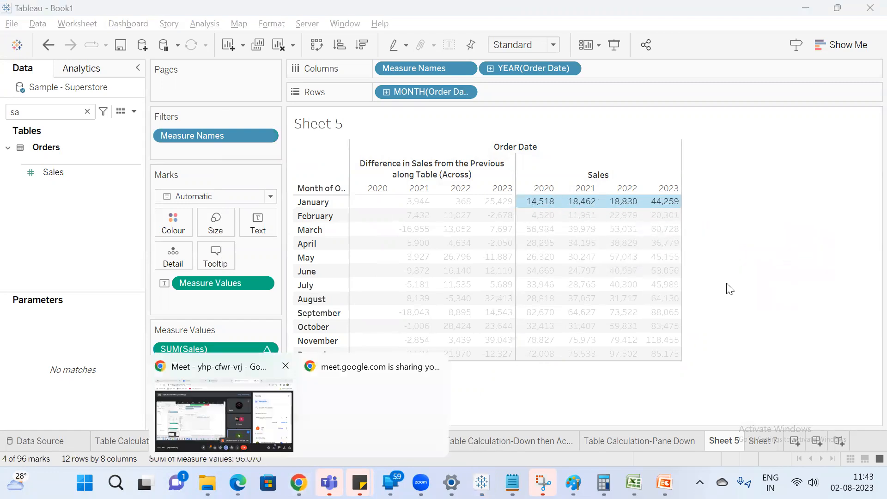
click(795, 316)
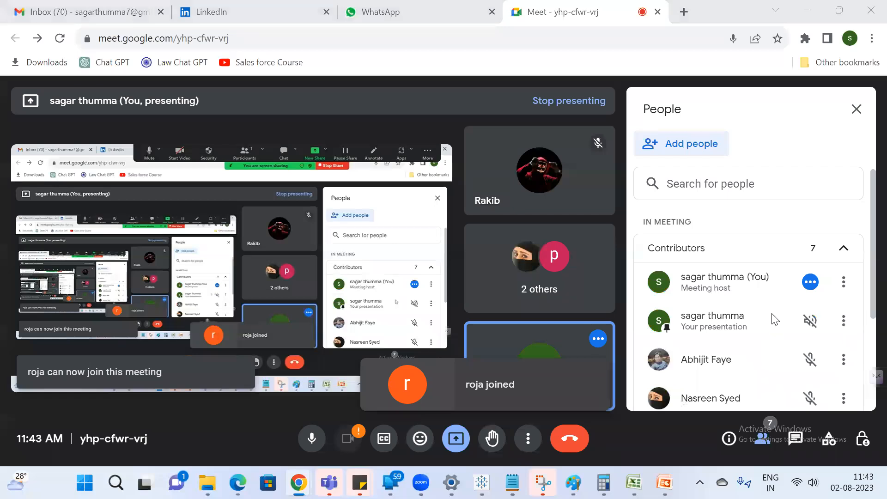
key(alt+Tab)
Check the January 2020 Sales value, highlight the whole 2020 Sales column, and clear the selection
click(538, 202)
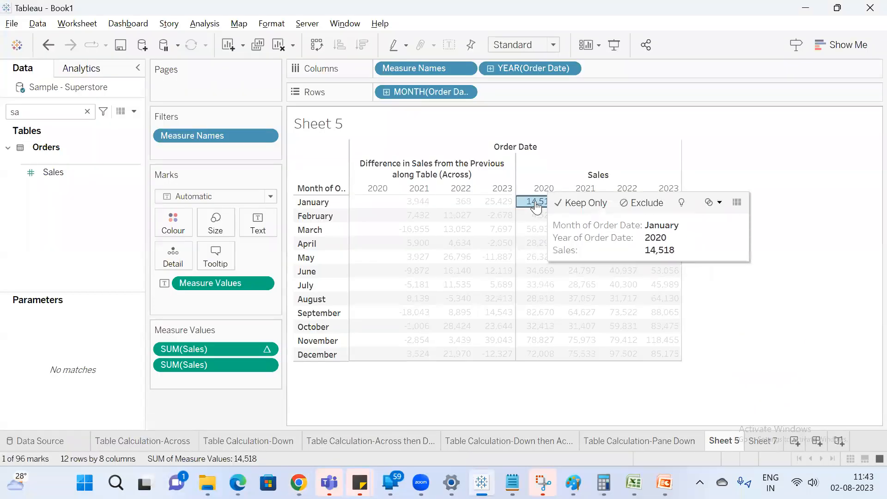
click(791, 236)
drag(533, 204, 549, 352)
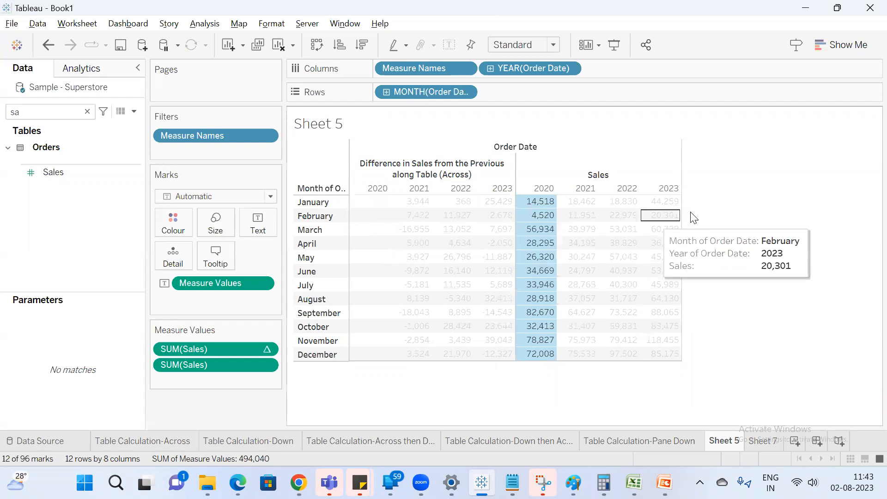
click(746, 192)
Highlight the 2020 column of the Difference in Sales section from January to December twice, clearing the selection each time
drag(369, 198, 362, 365)
click(755, 161)
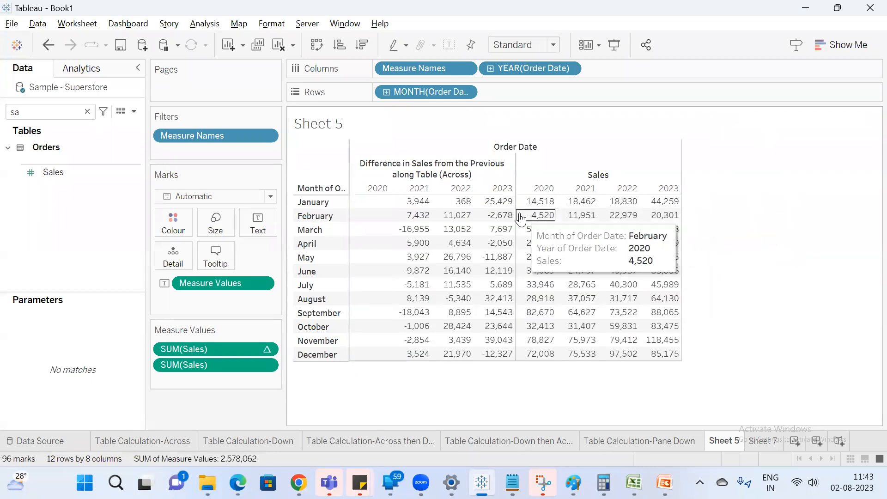
mouse_move(406, 210)
drag(370, 196, 376, 363)
click(761, 181)
Check the January 2021 Sales value and clear the selection
mouse_move(573, 203)
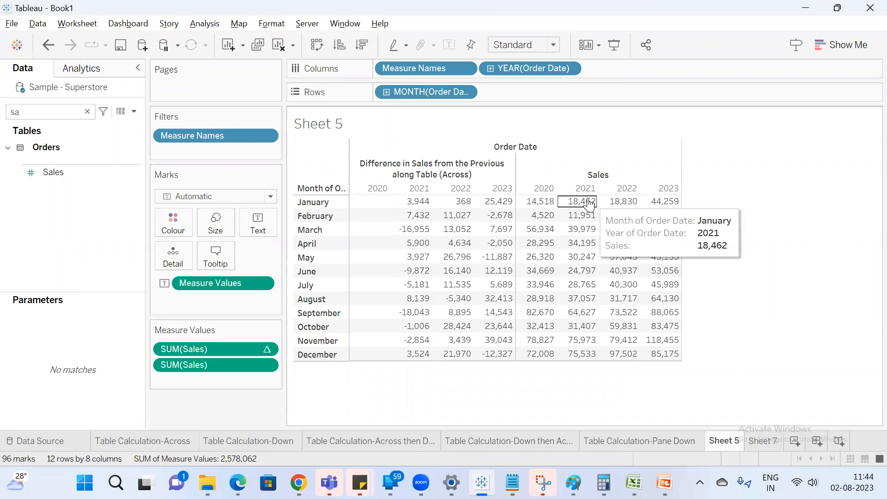
click(588, 204)
click(656, 395)
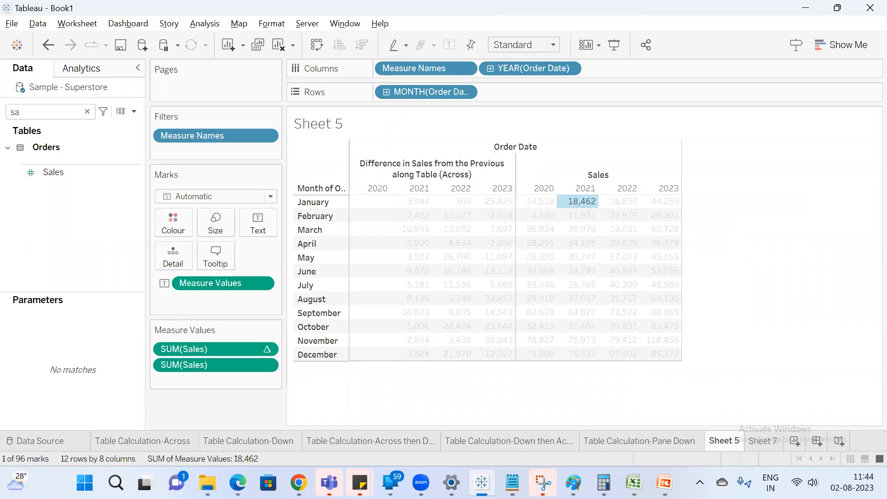
Switch to Calculator, compute 18462 − 14518 to verify the January 2021 Difference in Sales value, and return to Tableau
click(604, 482)
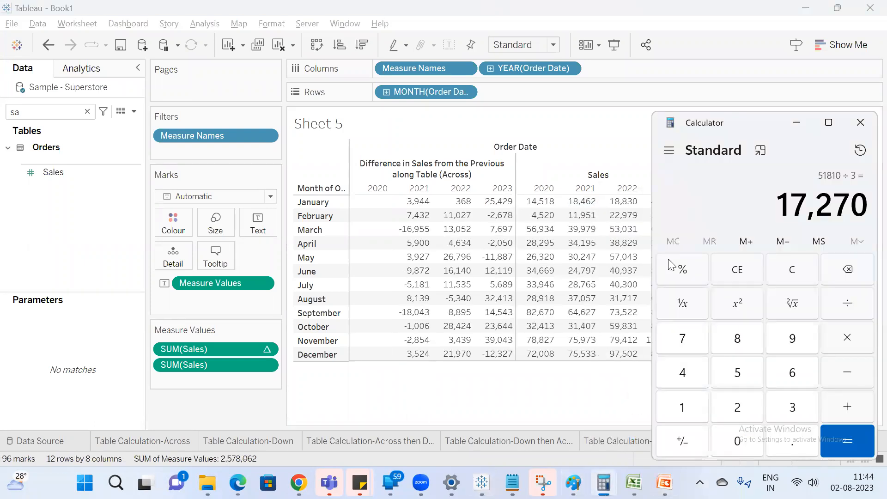
key(Escape)
click(675, 418)
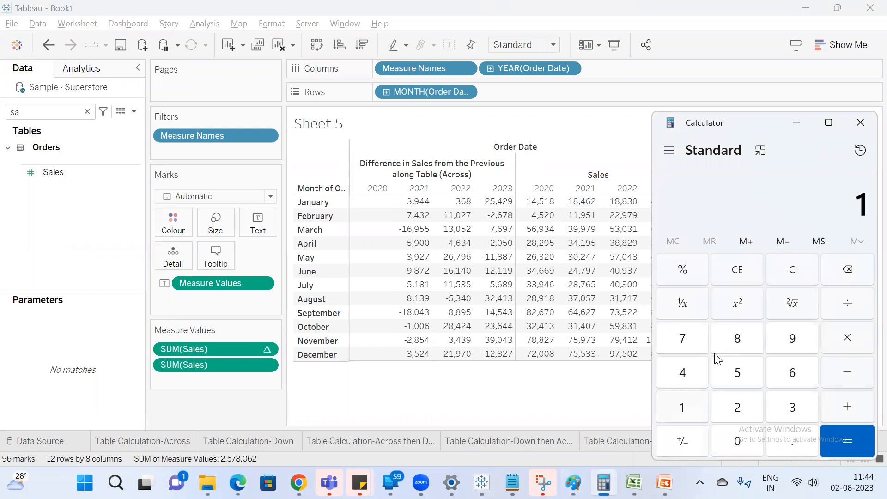
click(729, 342)
click(706, 375)
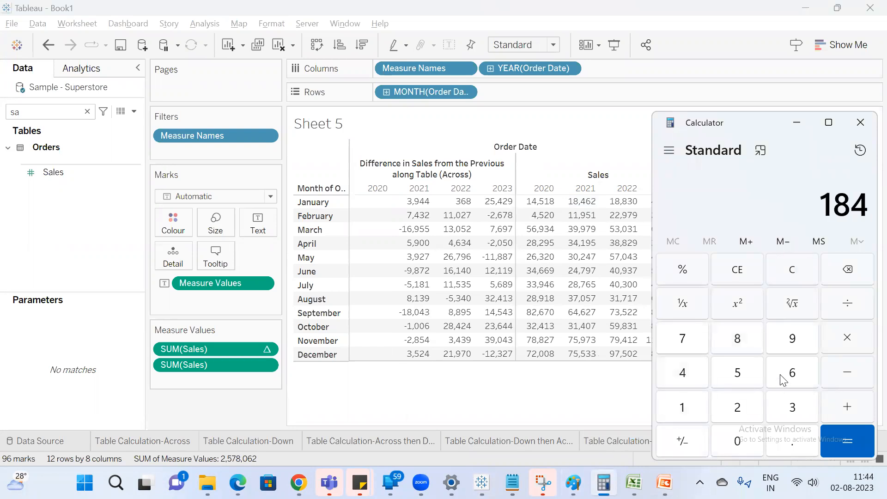
click(784, 380)
click(741, 411)
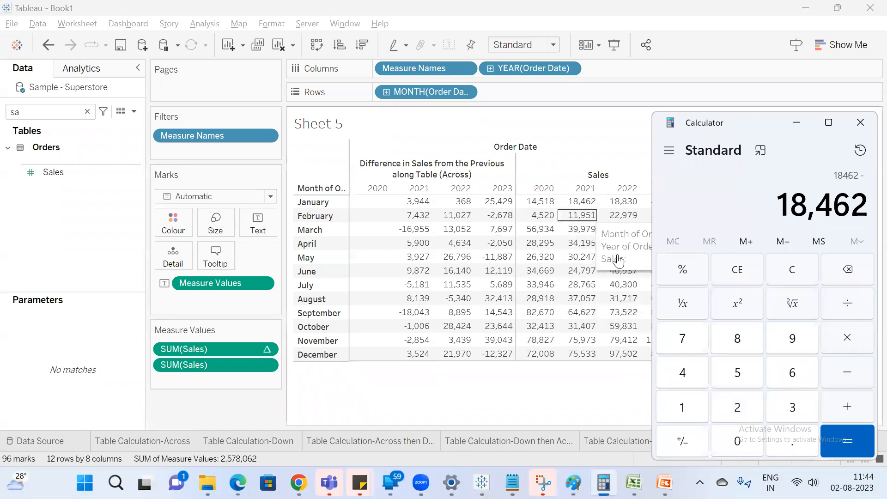
click(686, 408)
click(682, 378)
click(739, 374)
click(705, 407)
click(740, 334)
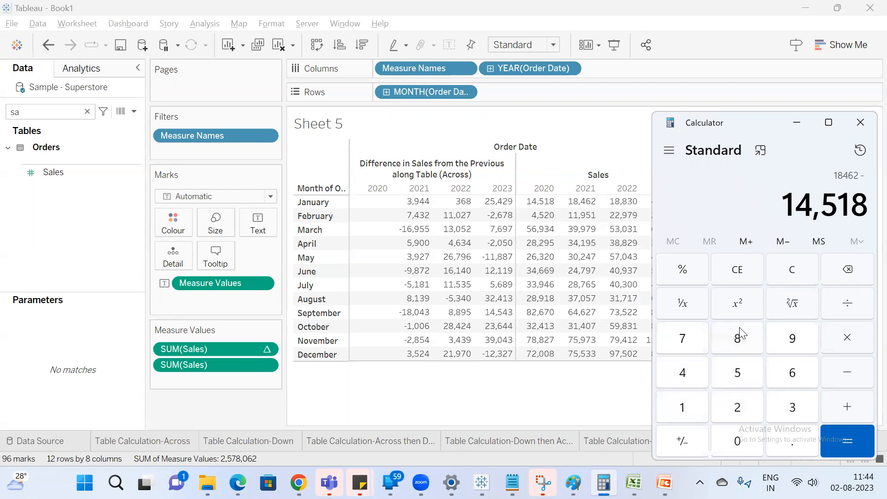
click(838, 446)
mouse_move(412, 206)
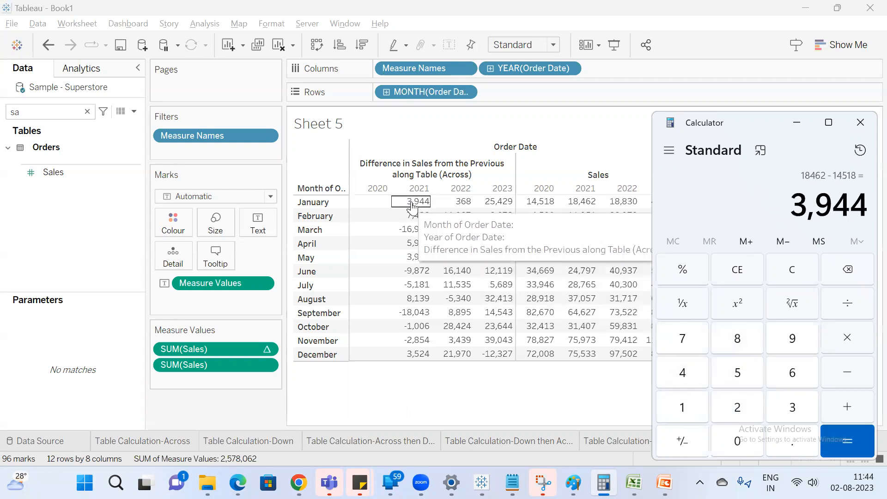
click(507, 383)
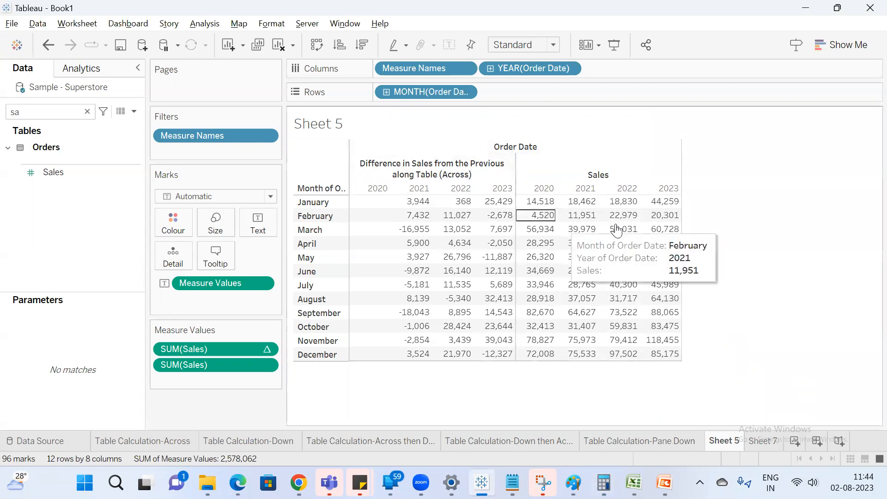
Check the January 2021 Sales value, clear the selection, and select the January 2022 Sales value
mouse_move(586, 208)
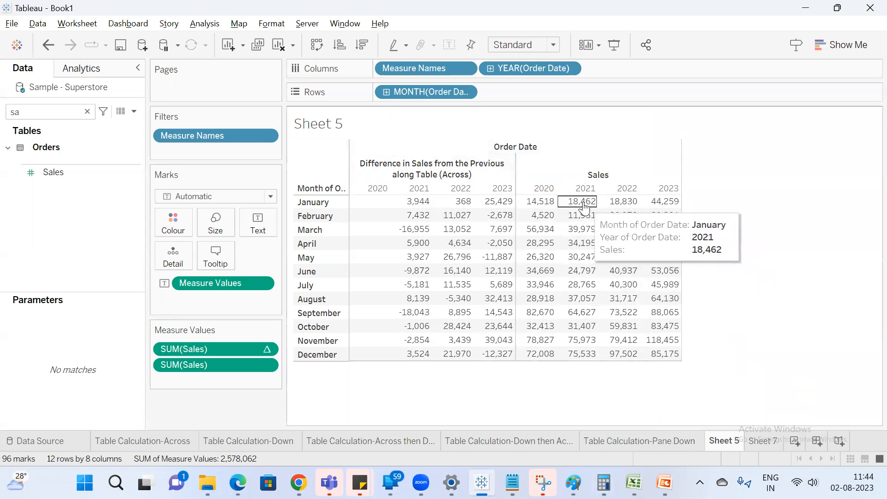
click(588, 208)
click(774, 145)
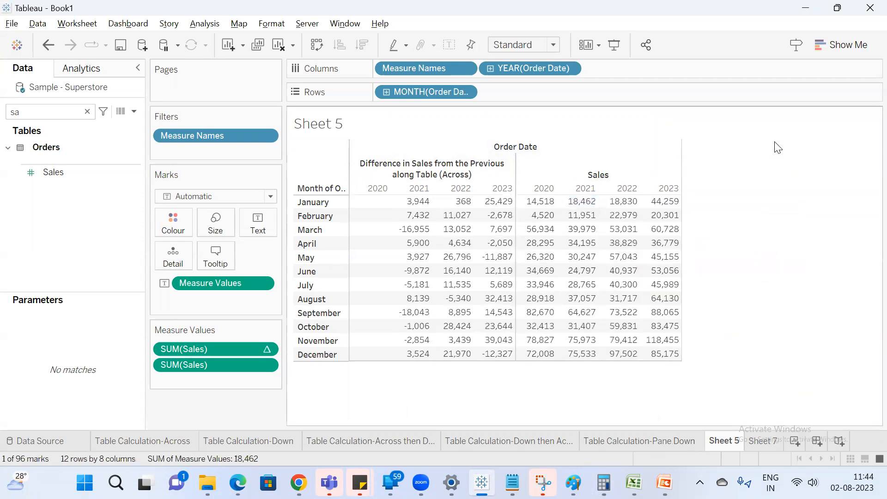
click(627, 208)
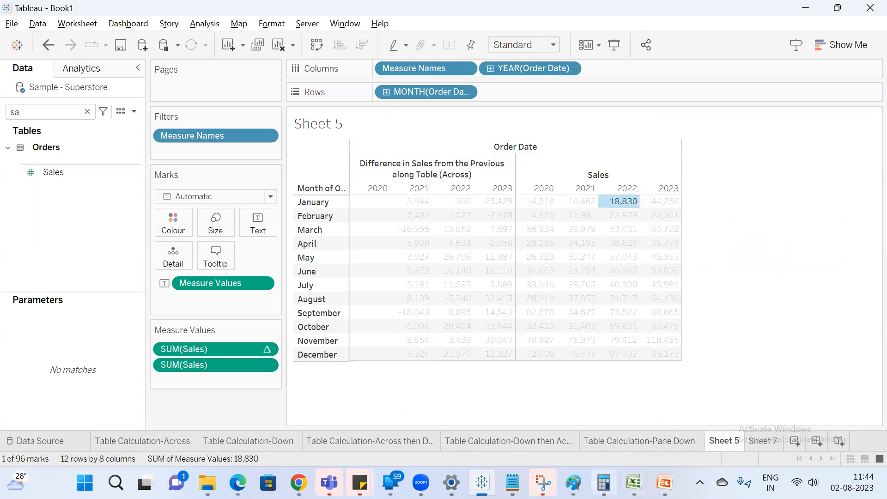
Compute 18830 − 18462 in Calculator, check it against the January 2022 Difference in Sales value in Tableau, and clear the selection
click(604, 483)
key(Escape)
key(1)
click(744, 340)
click(740, 340)
click(781, 413)
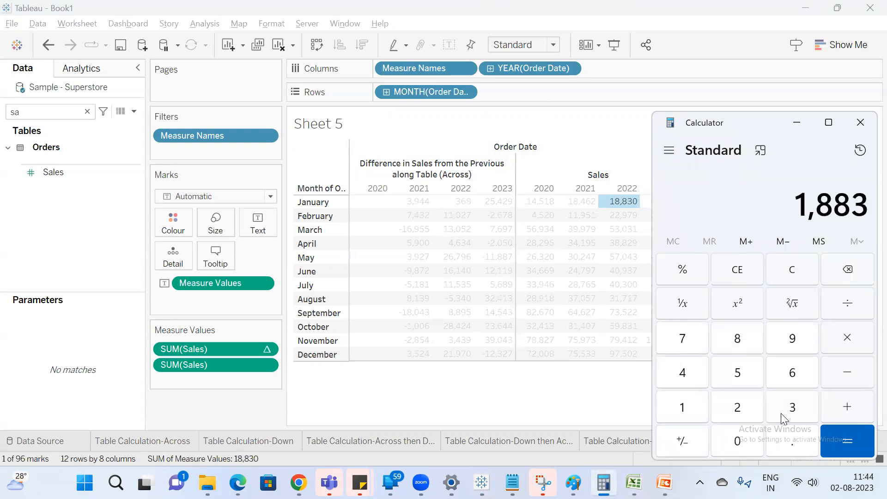
click(736, 452)
click(848, 380)
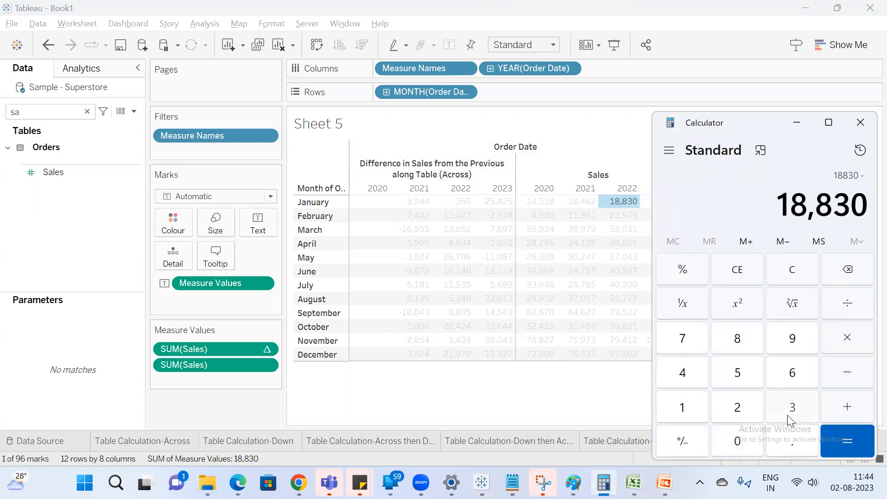
click(787, 415)
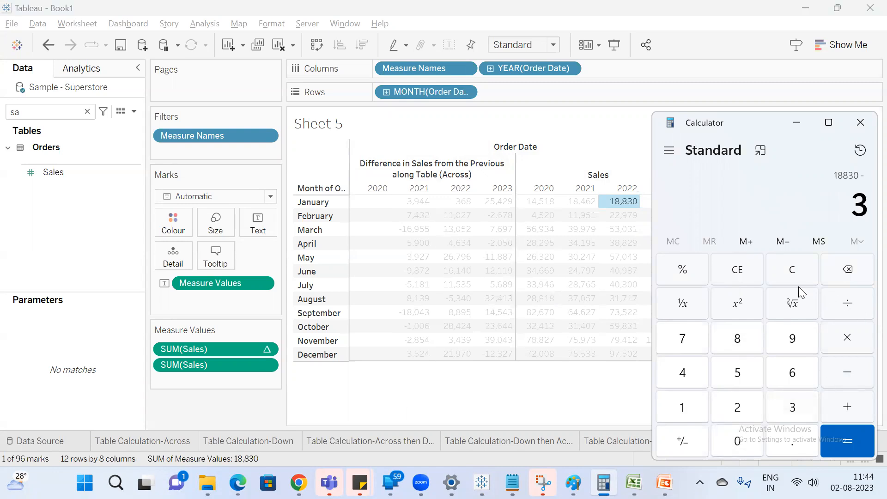
click(848, 274)
click(699, 398)
click(736, 337)
click(687, 377)
click(790, 372)
click(749, 402)
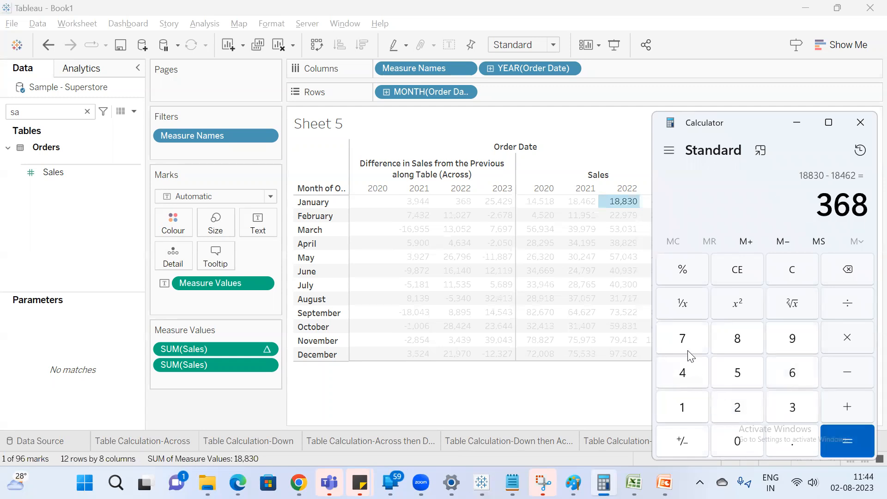
click(464, 208)
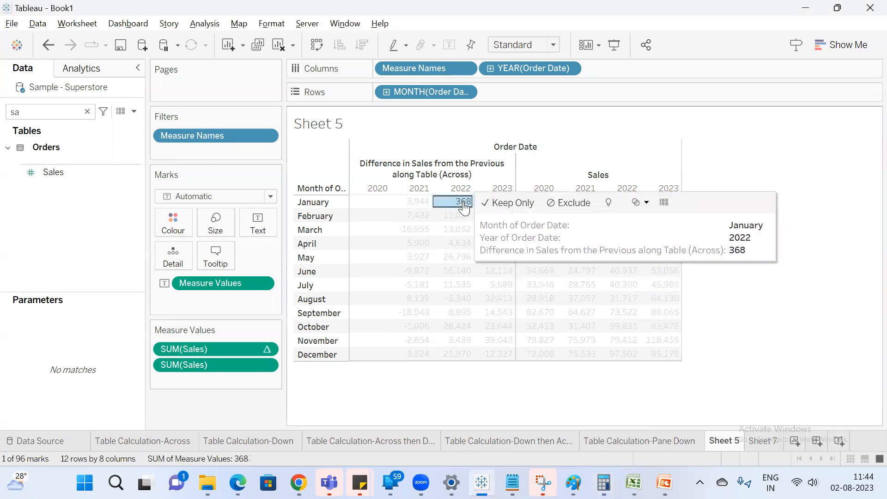
click(440, 203)
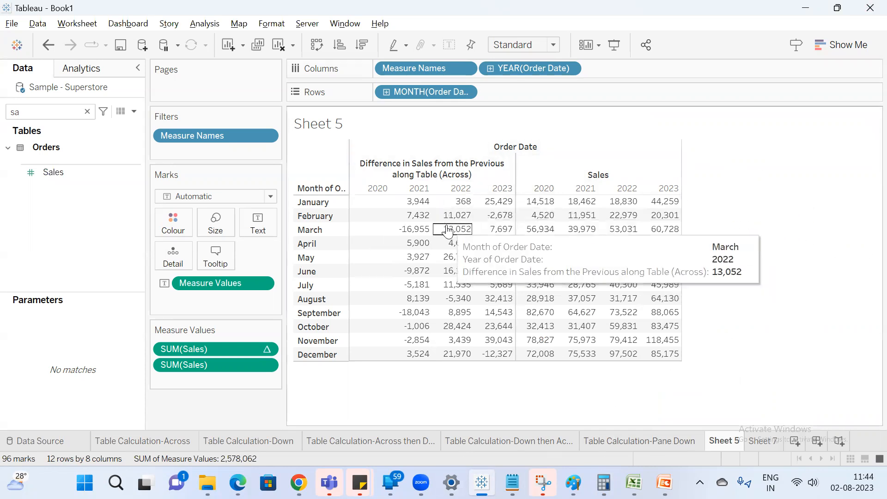
Review the Relative to options of the SUM(Sales) table calculation and close them without choosing one
right_click(217, 345)
mouse_move(284, 272)
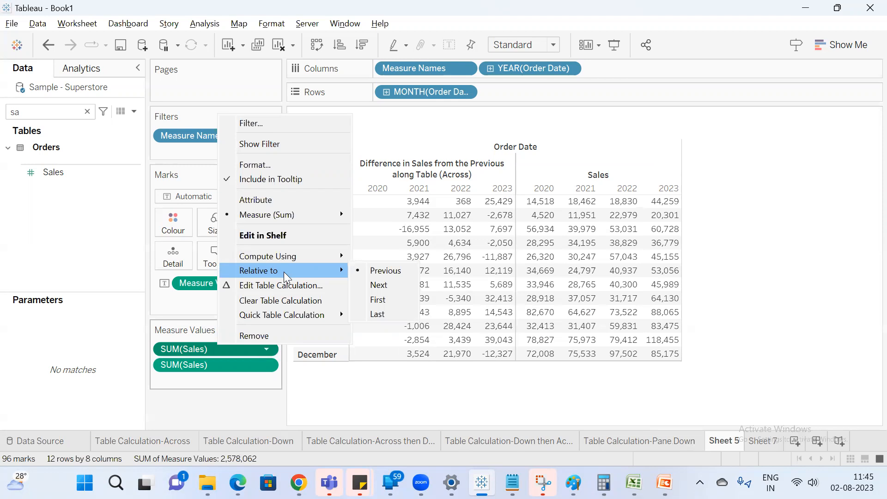
click(808, 226)
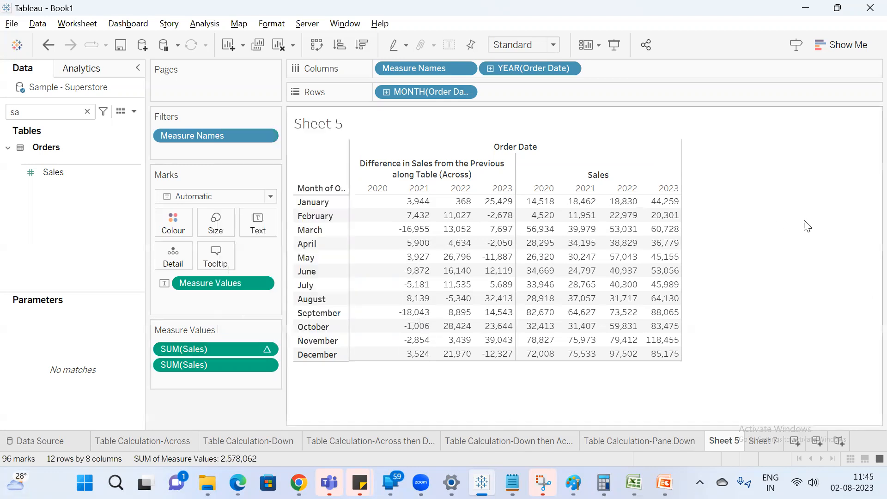
Set the SUM(Sales) difference table calculation to be computed relative to Next
right_click(254, 347)
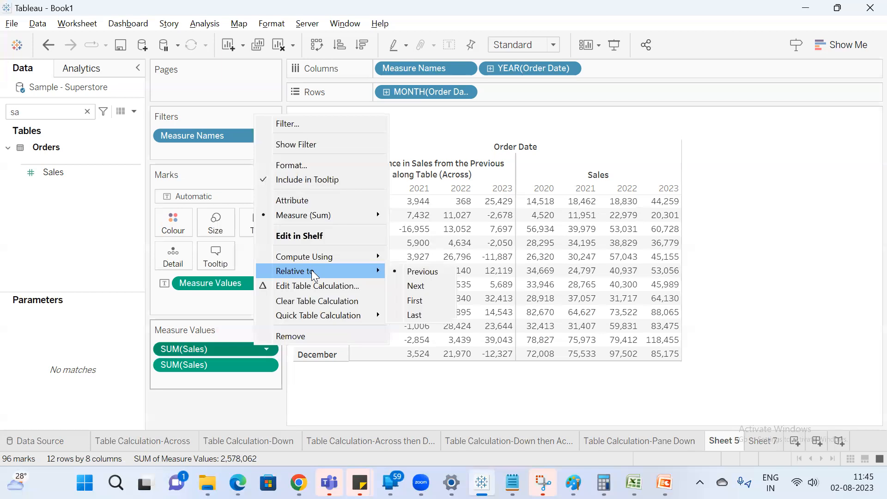
mouse_move(337, 318)
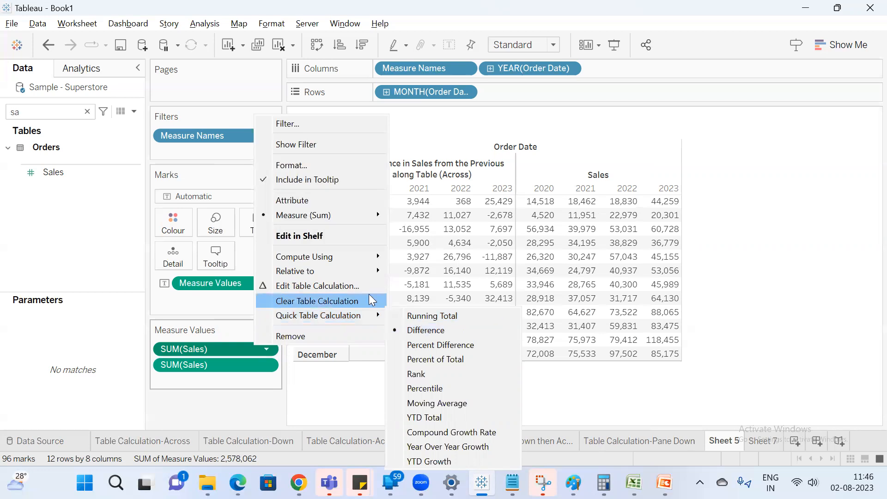
mouse_move(355, 270)
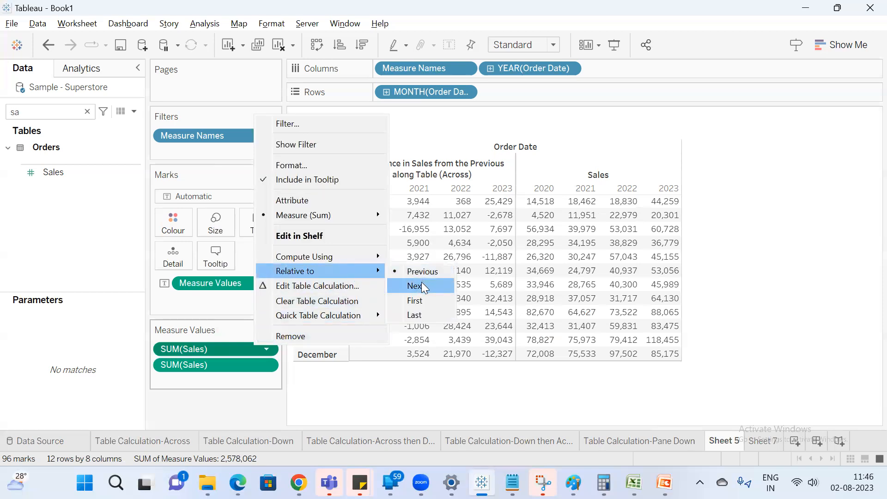
click(421, 284)
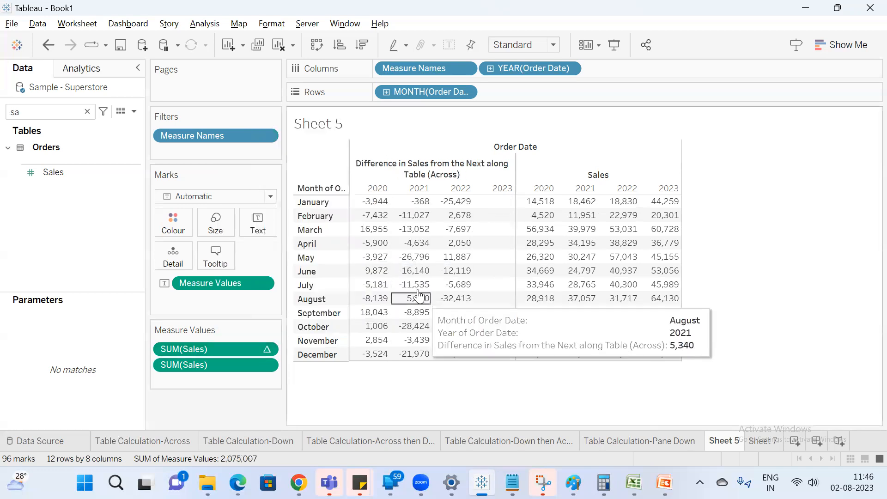
Highlight the January Sales values from 2020 to 2023 and clear the selection
click(541, 206)
drag(549, 203, 673, 206)
click(719, 204)
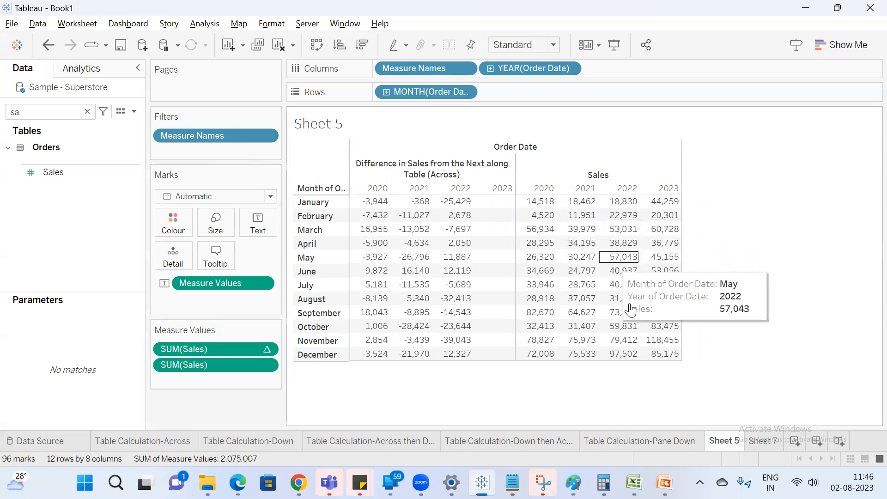
Clear the Calculator entry, switch to the Google Meet window in Chrome to admit the waiting participant, and return to Tableau
click(603, 482)
key(Escape)
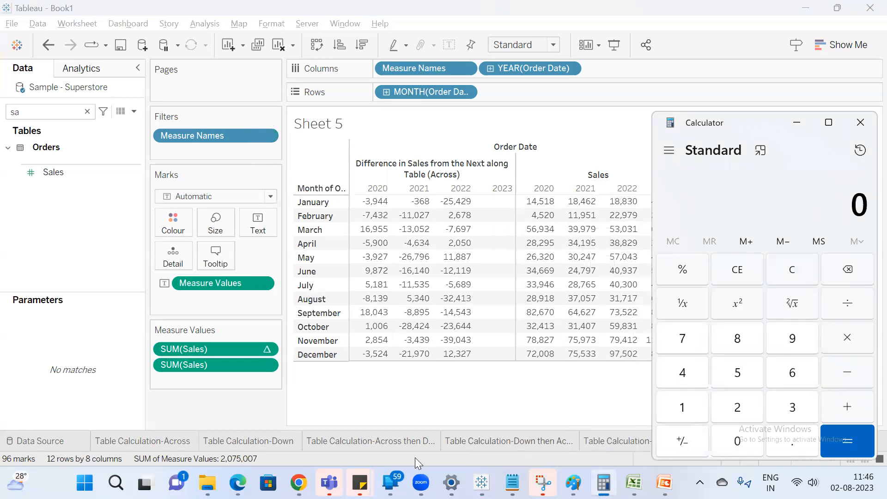
mouse_move(298, 483)
click(234, 415)
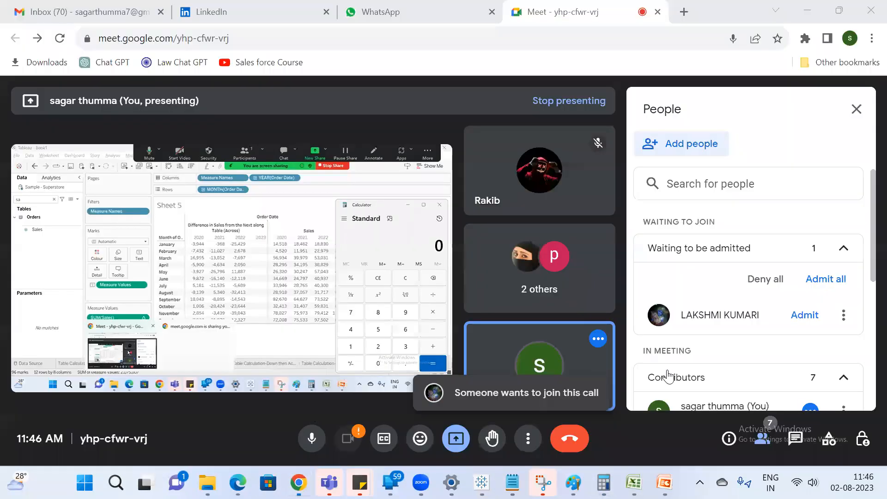
click(813, 318)
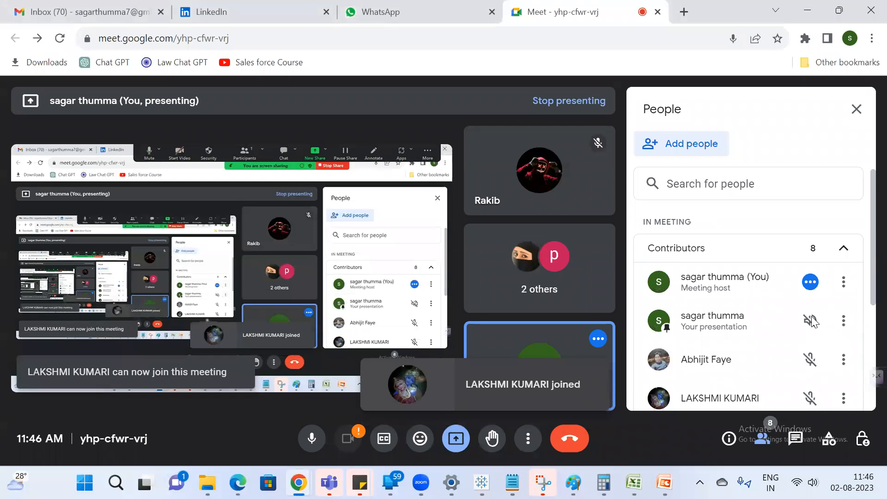
click(604, 482)
mouse_move(603, 483)
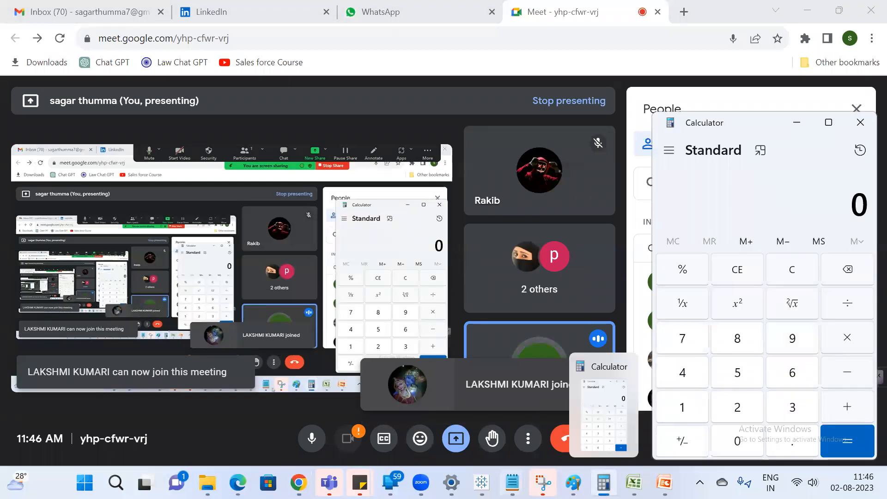
click(481, 483)
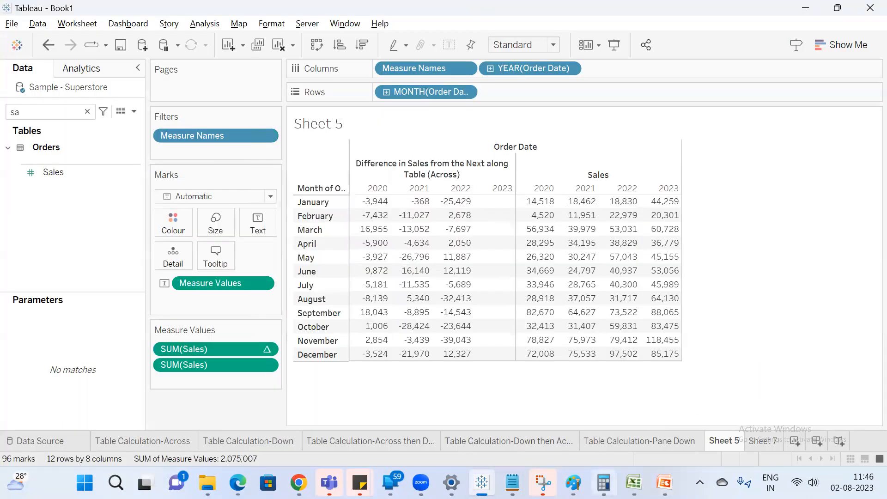
Switch to Calculator, compute 14518 − 18462 to verify the January 2020 Difference in Sales value, and return to Tableau
click(604, 483)
click(683, 408)
click(686, 377)
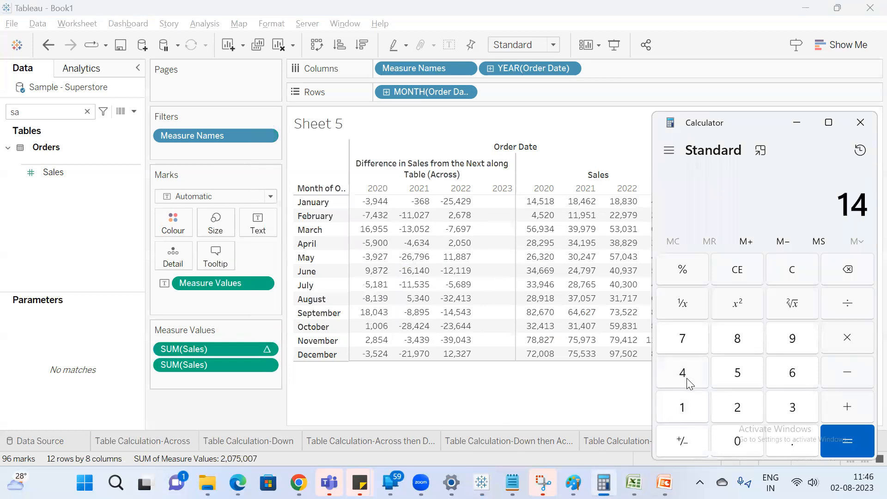
click(745, 373)
click(688, 407)
click(738, 340)
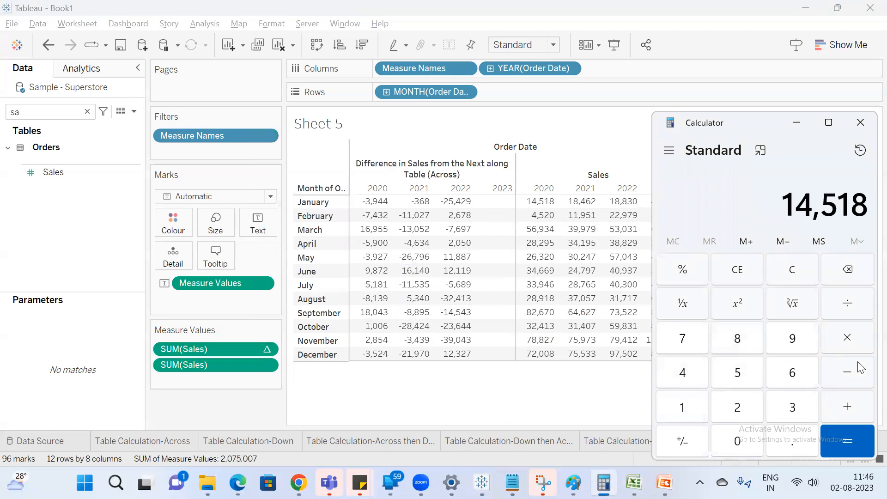
click(679, 411)
click(738, 346)
click(695, 375)
click(799, 381)
click(758, 405)
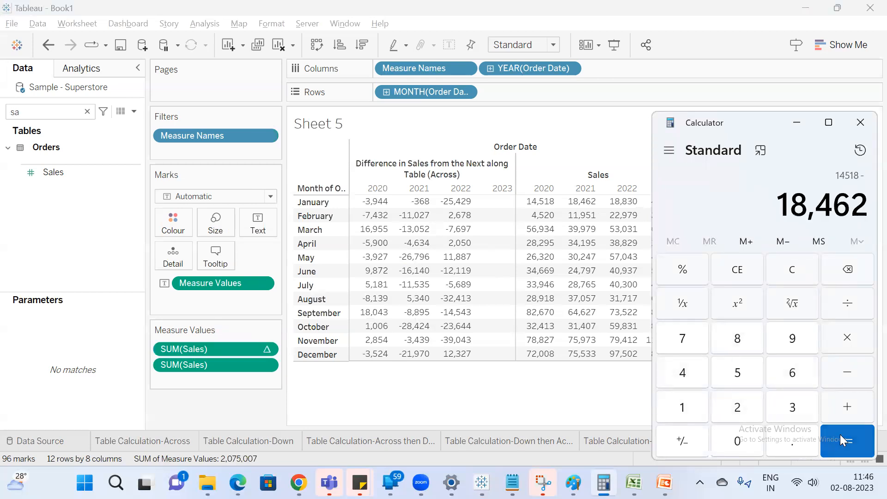
click(840, 435)
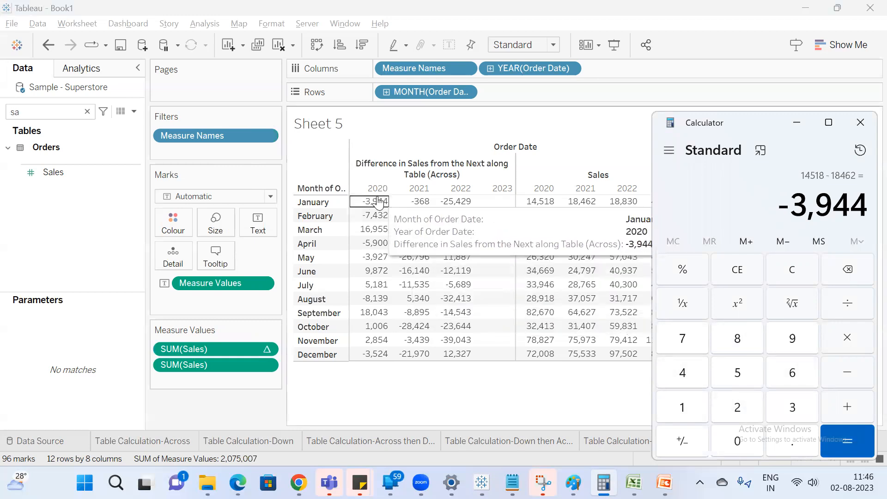
click(448, 399)
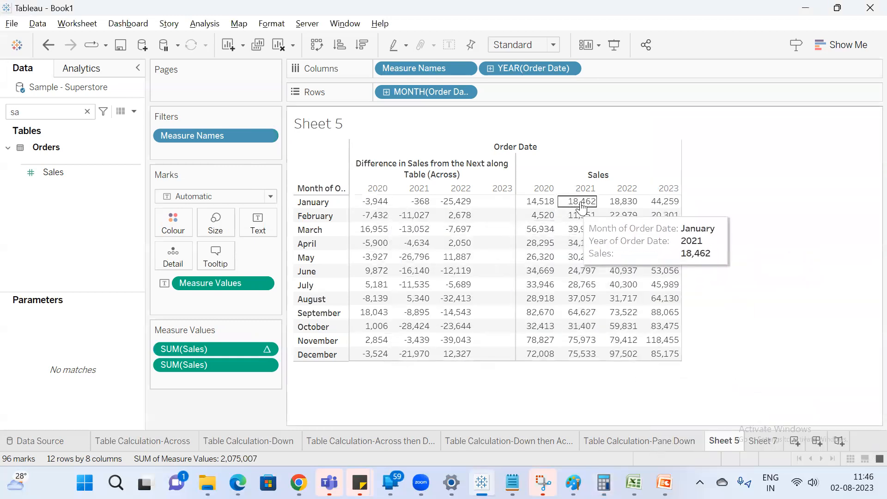
Compute 18830 − 44259 in Calculator to verify the January 2022 Difference in Sales value, and return to Tableau
click(621, 202)
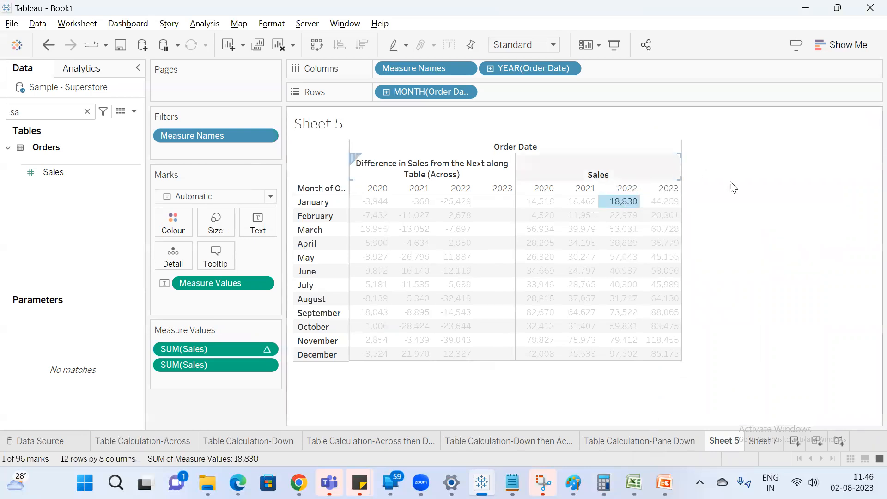
mouse_move(670, 210)
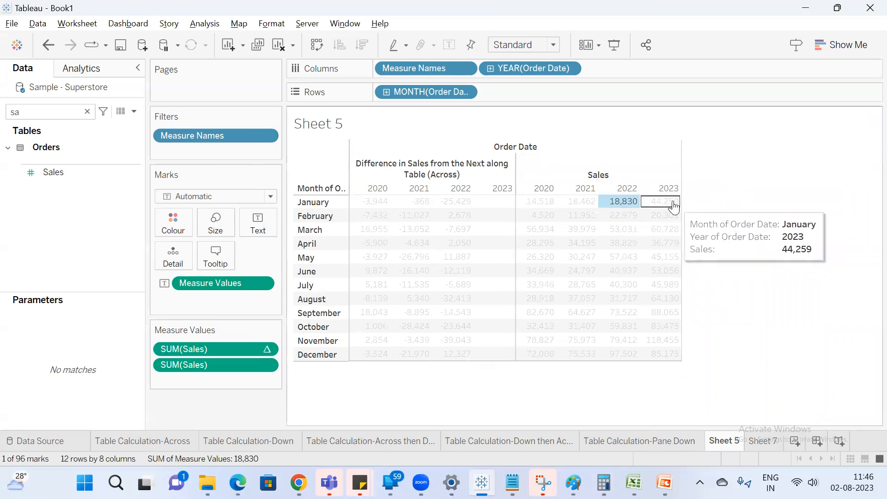
key(alt+Tab)
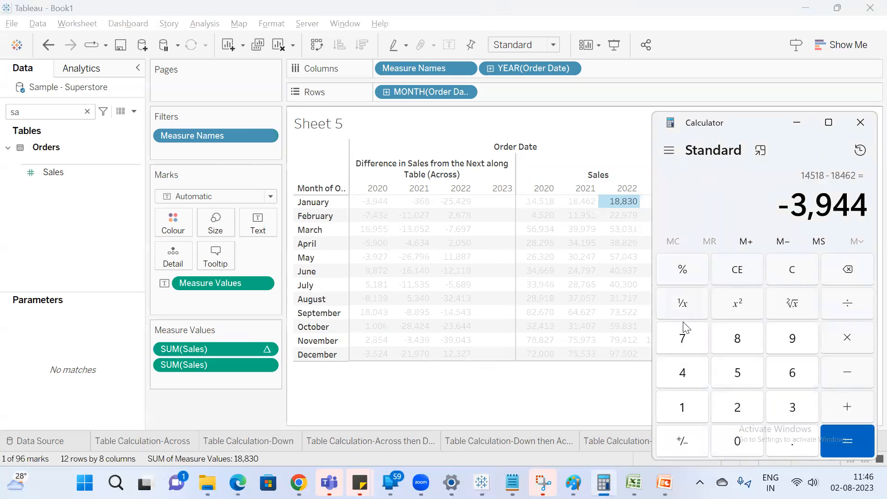
key(Escape)
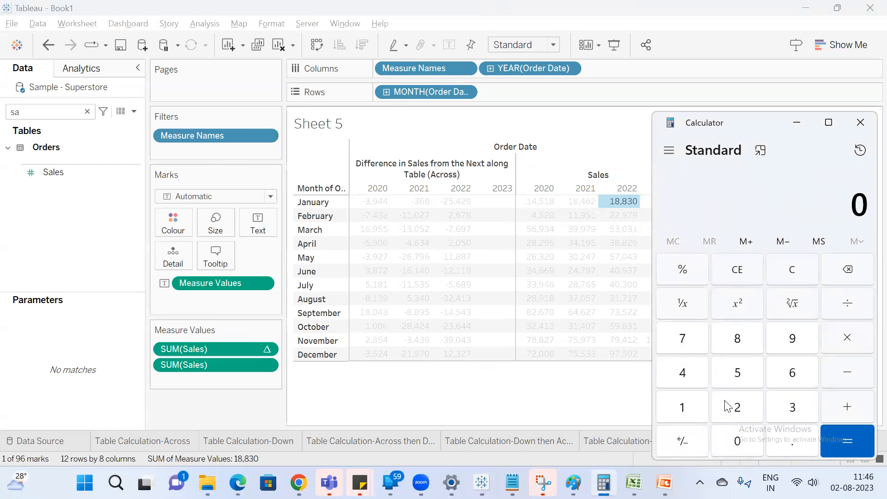
text(18830-)
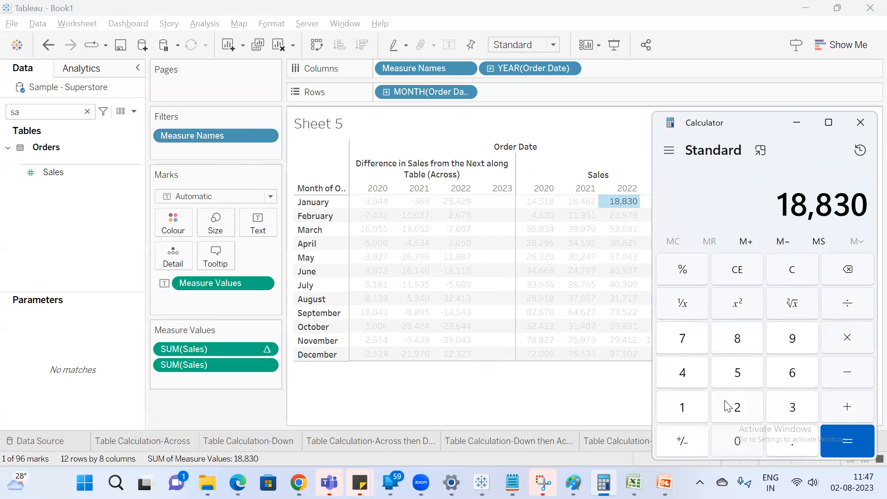
click(621, 386)
click(665, 201)
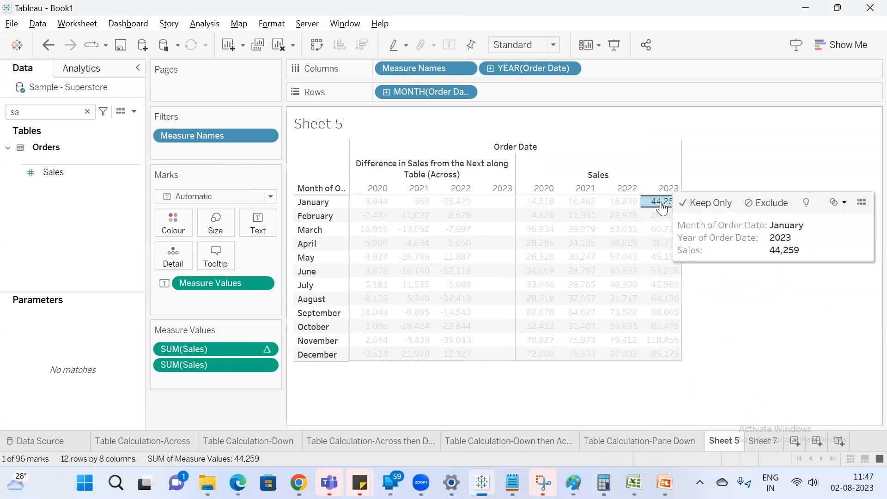
key(alt+Tab)
text(44)
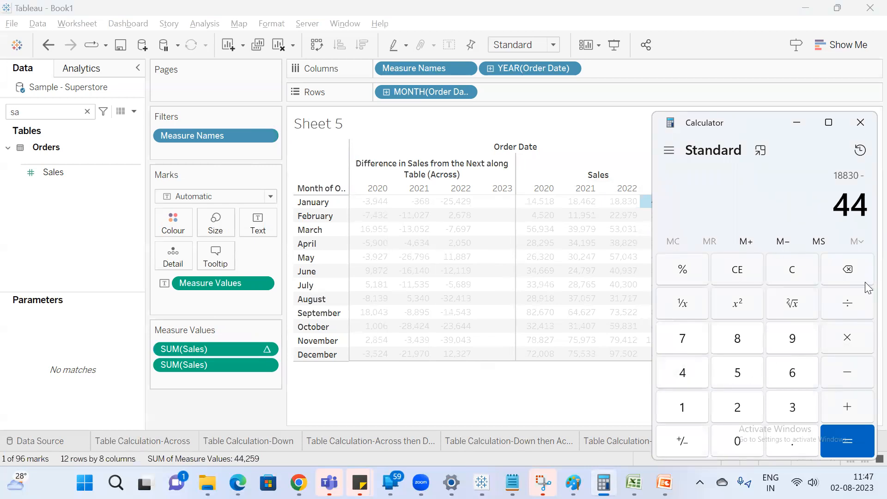
text(259)
key(Return)
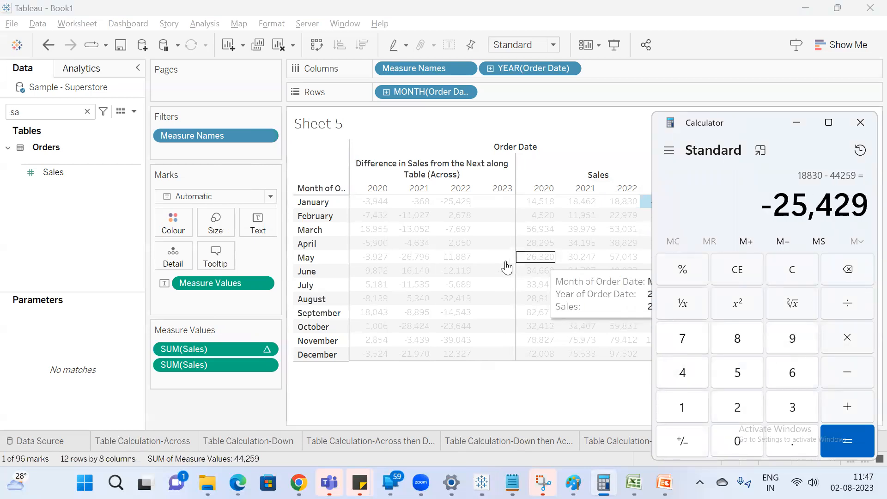
click(458, 206)
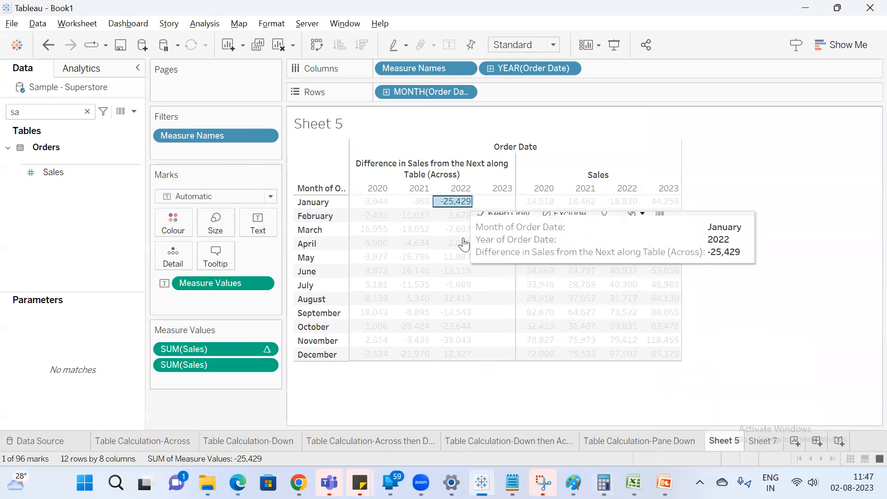
click(507, 397)
Highlight the 2023 column of the Difference in Sales values from January to December and clear the selection
mouse_move(672, 206)
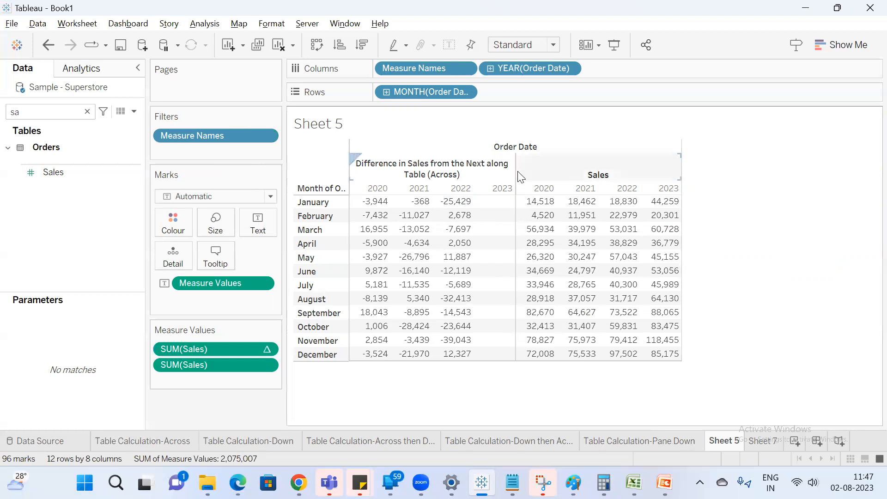
mouse_move(497, 208)
drag(495, 203, 502, 365)
click(407, 385)
right_click(225, 348)
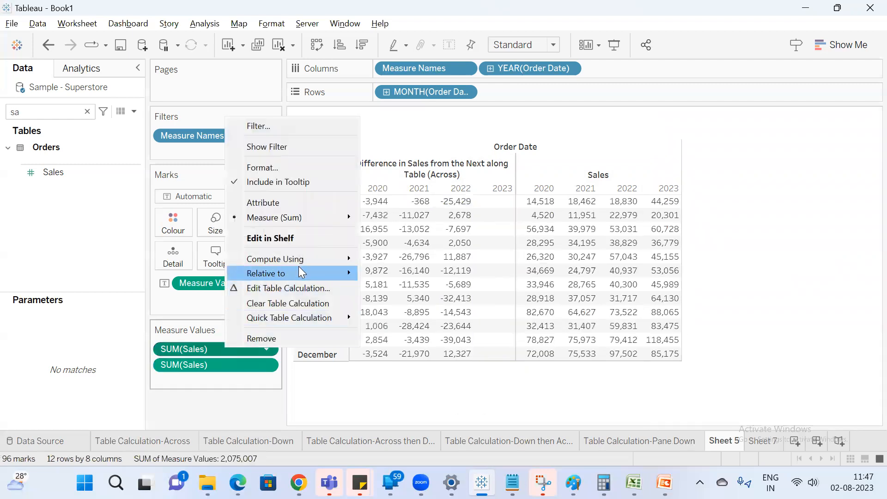
mouse_move(302, 273)
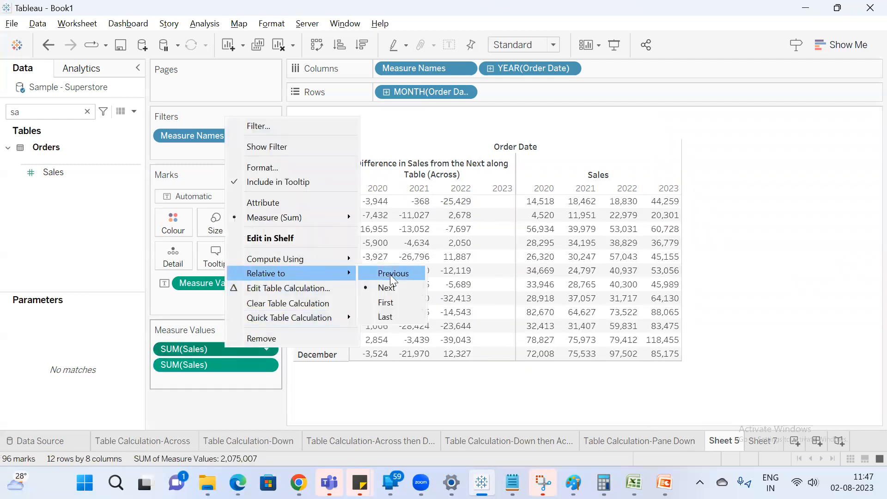
click(429, 392)
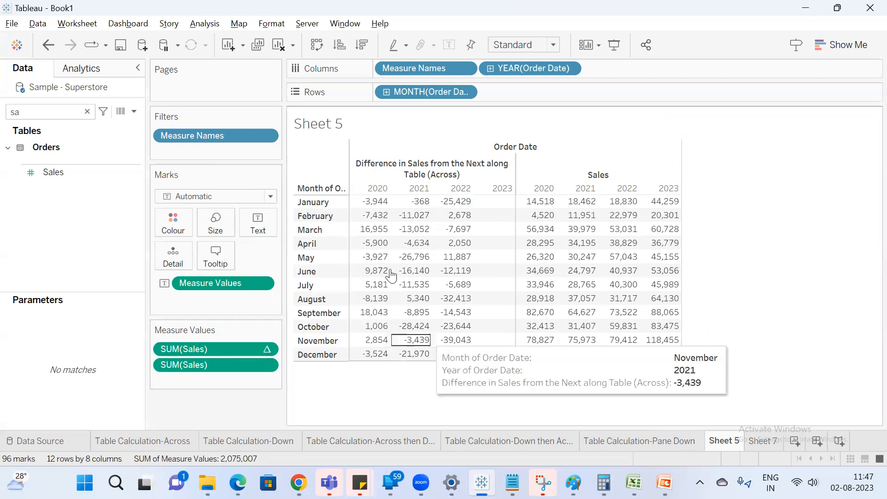
Set the SUM(Sales) difference calculation relative to Previous and check its 2020 column
right_click(245, 348)
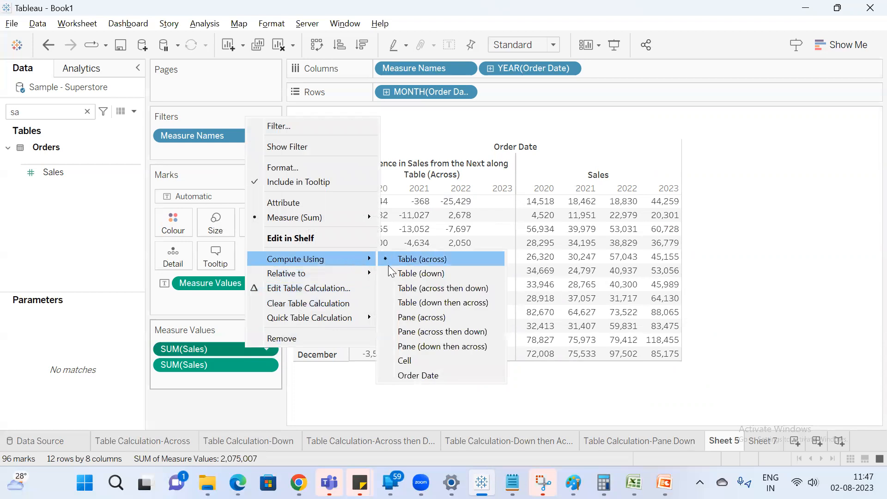
mouse_move(370, 275)
click(406, 275)
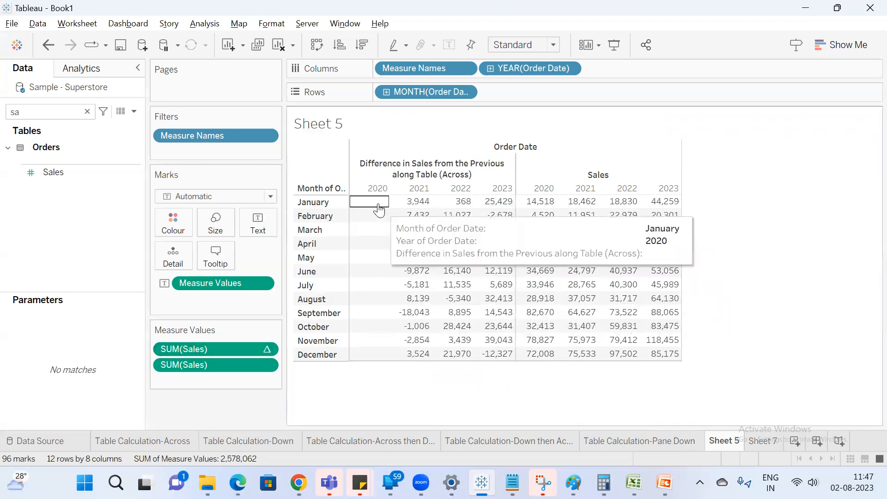
drag(378, 350, 377, 372)
click(368, 396)
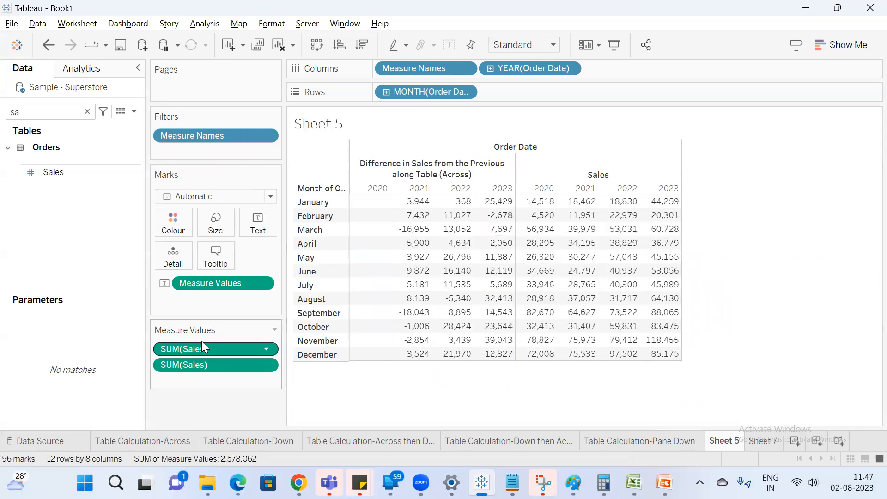
Set the SUM(Sales) difference calculation relative to Next and highlight its 2023 column
right_click(247, 349)
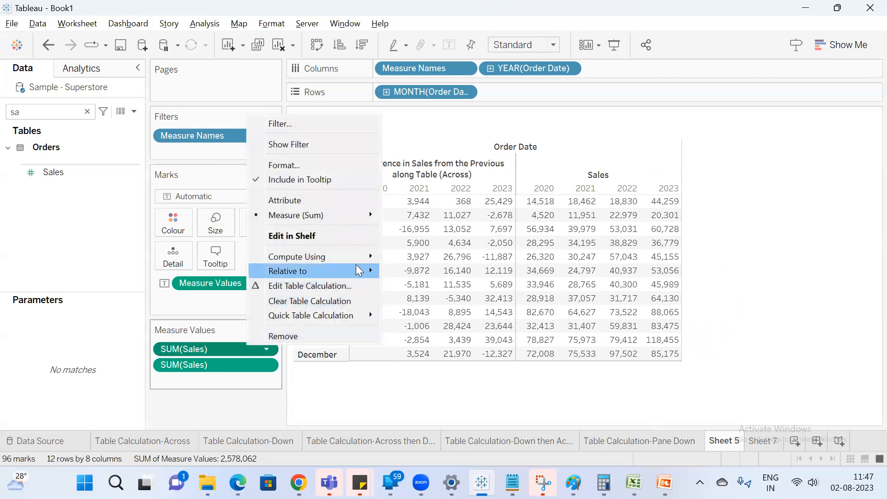
mouse_move(362, 271)
click(410, 285)
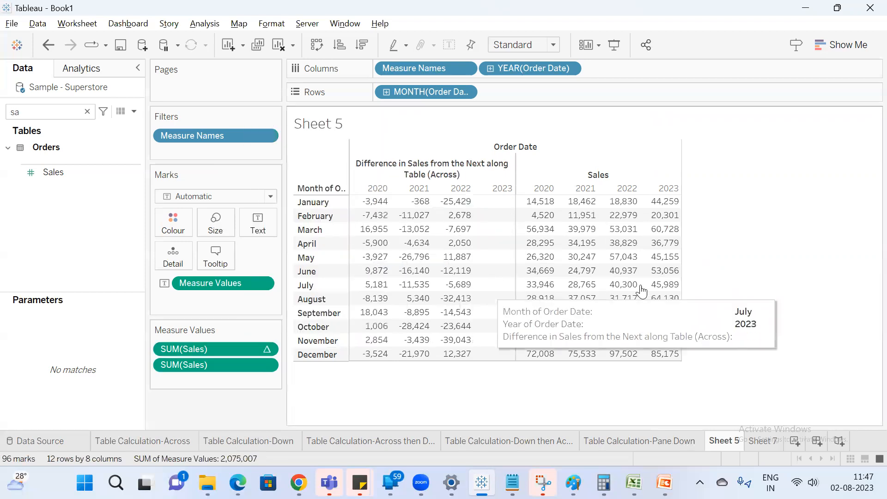
drag(488, 193, 498, 346)
click(712, 184)
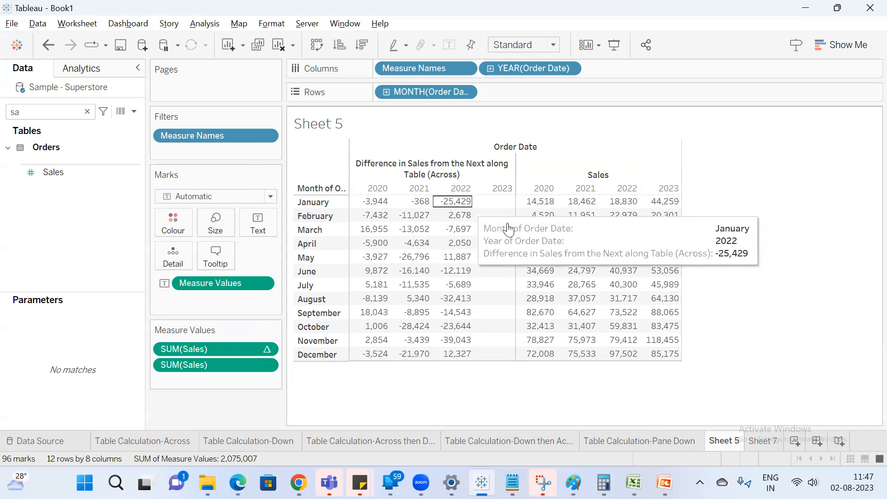
drag(499, 205, 511, 372)
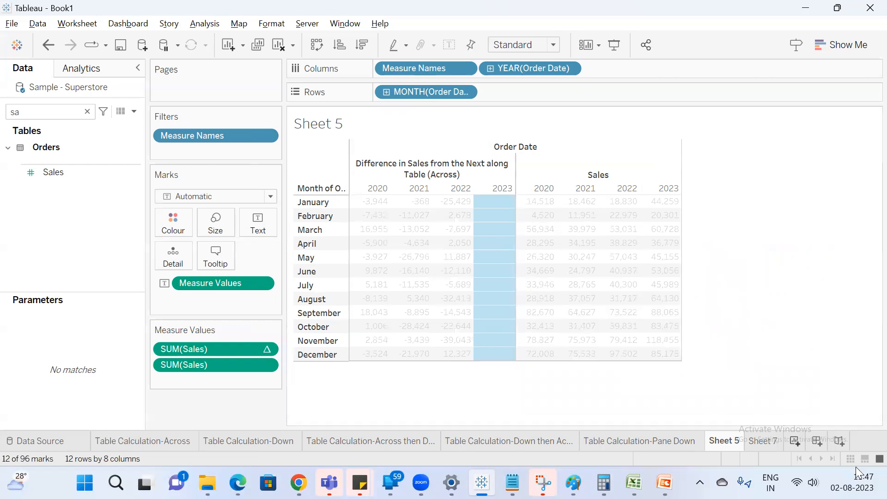
Set the SUM(Sales) difference table calculation to be computed relative to First
right_click(243, 349)
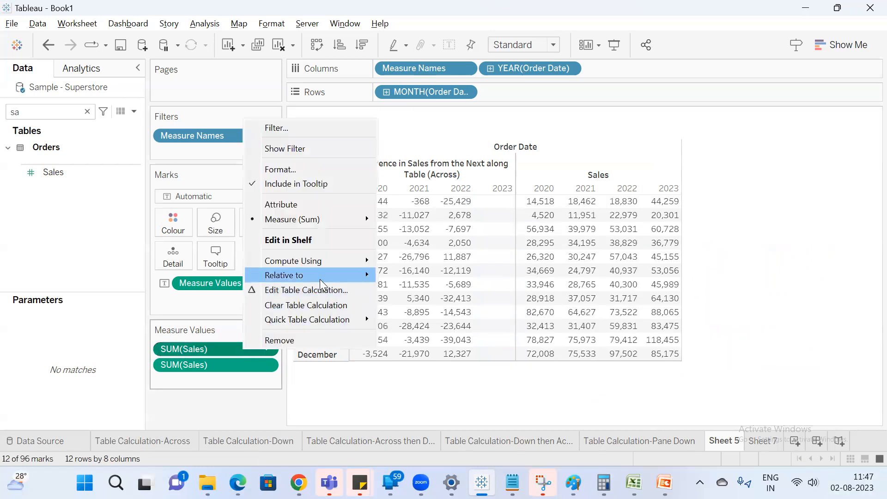
mouse_move(282, 275)
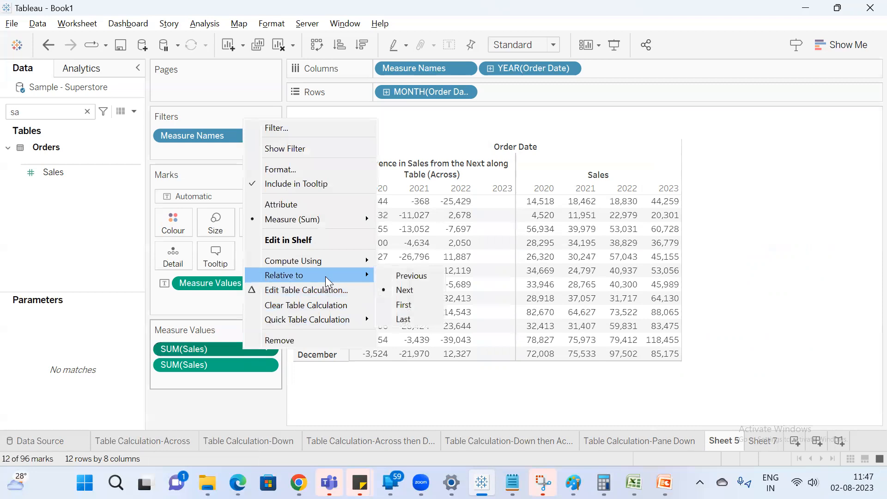
click(412, 304)
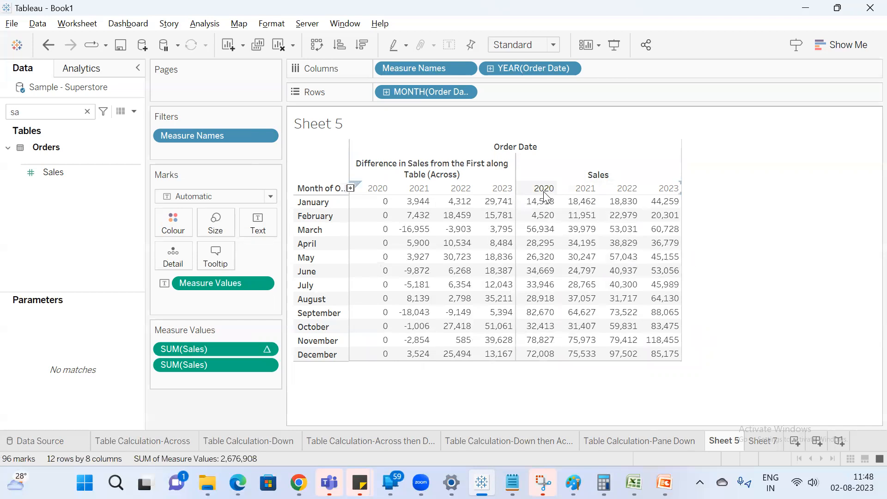
Highlight the 2020 Sales column and the January and February Sales rows across all years, and clear the selection
drag(541, 205, 547, 366)
click(762, 247)
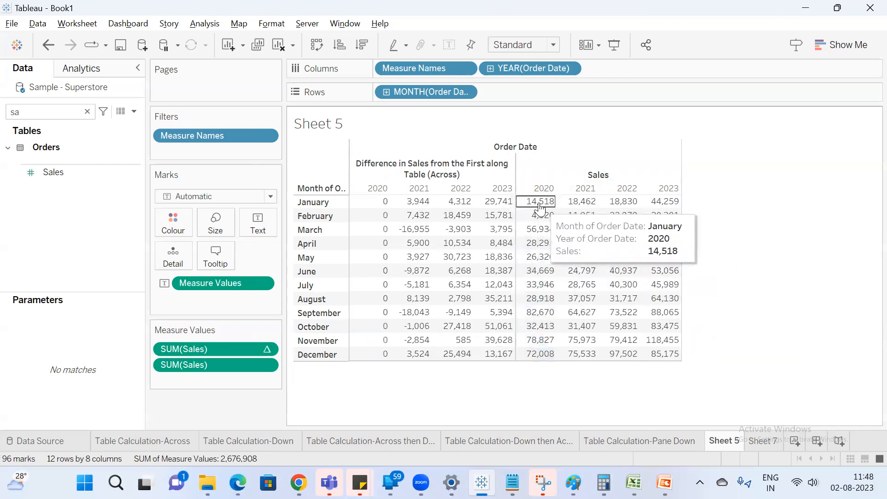
drag(545, 208, 676, 203)
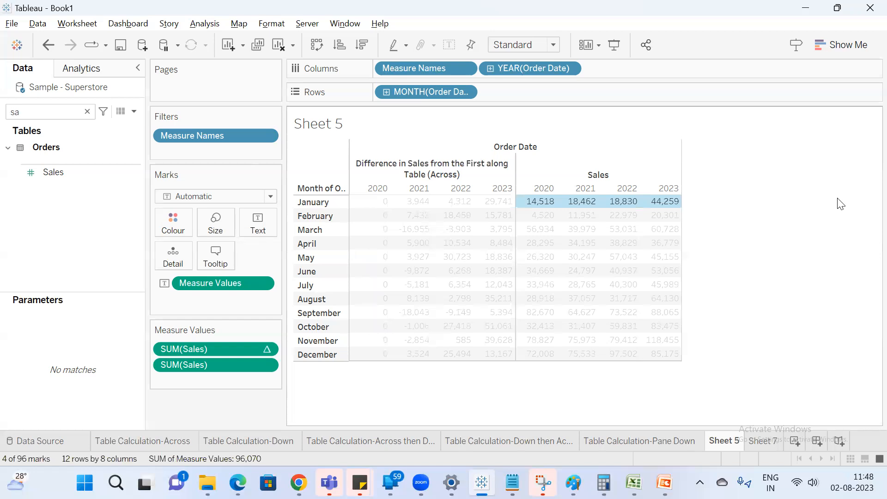
click(786, 203)
drag(540, 202, 678, 206)
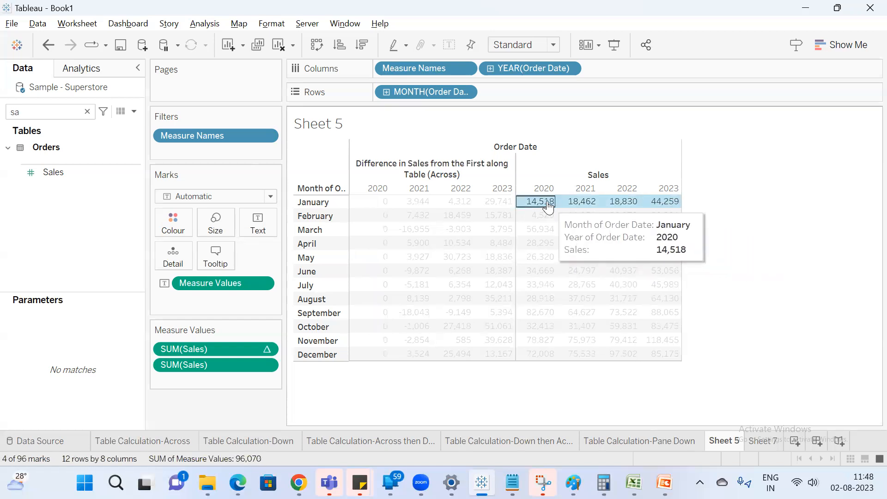
drag(544, 202, 547, 356)
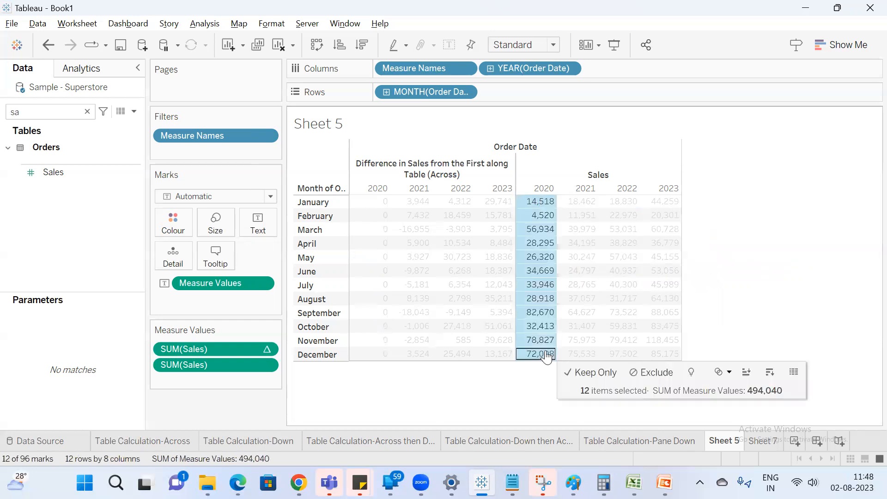
click(534, 218)
drag(535, 218, 688, 214)
click(781, 186)
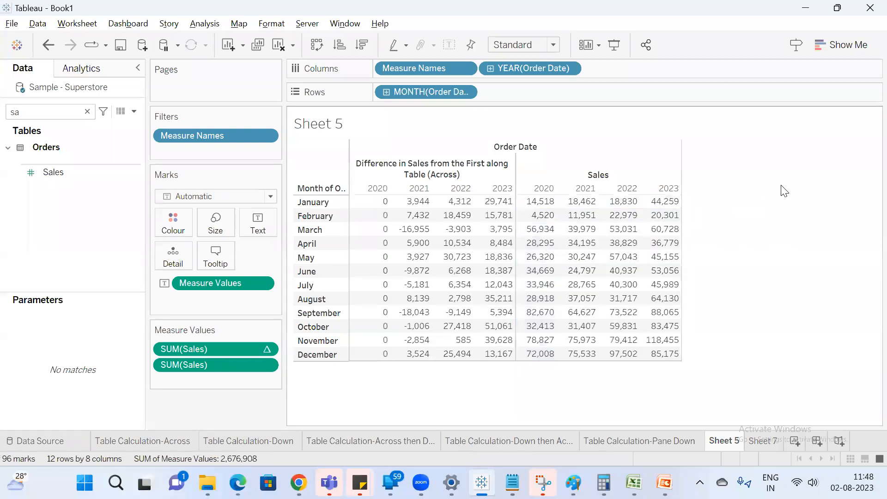
Compare the January 2020 Sales value with the 2020 Difference in Sales column by highlighting each, and clear the selection
click(545, 205)
click(545, 207)
click(545, 206)
drag(379, 204, 362, 357)
click(537, 208)
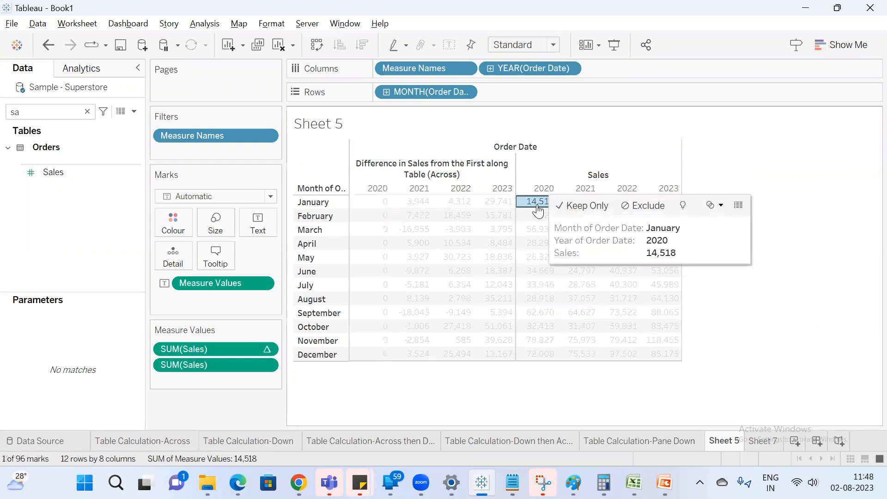
mouse_move(539, 208)
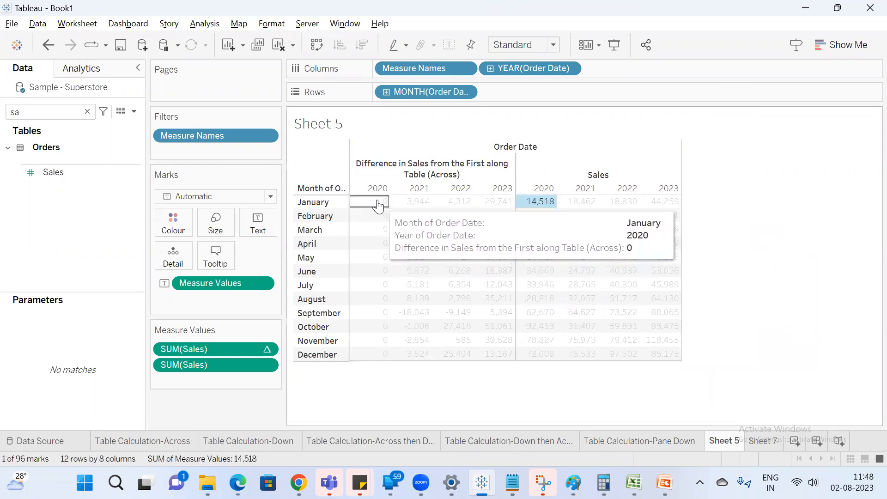
click(403, 415)
drag(356, 198, 359, 376)
click(356, 387)
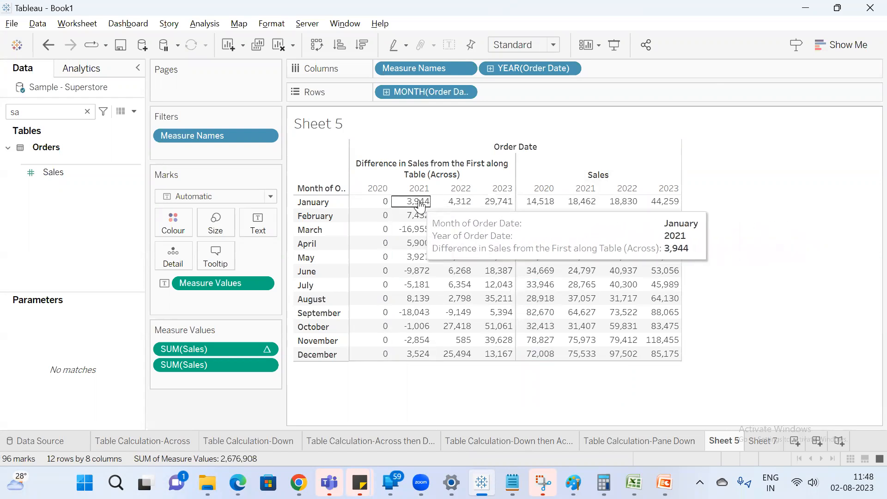
Highlight the January 2022 and 2021 Sales values in turn, each together with January 2020, and clear the selection
click(628, 202)
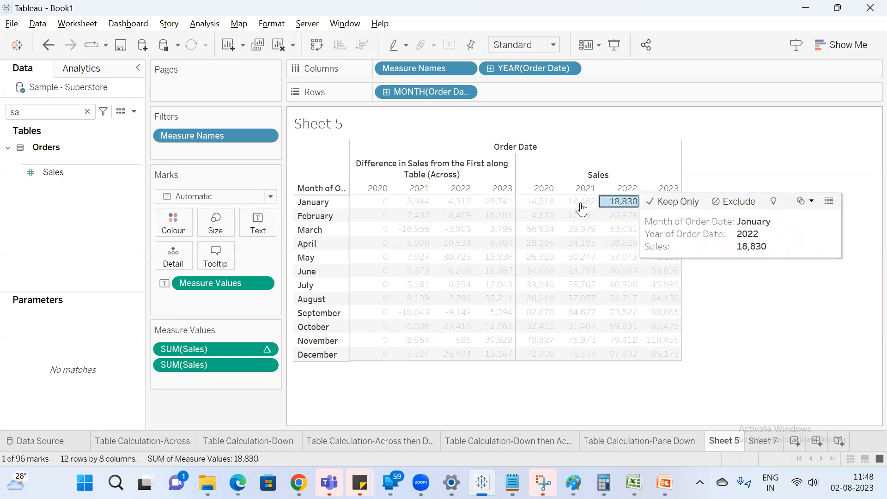
ctrl+click(543, 208)
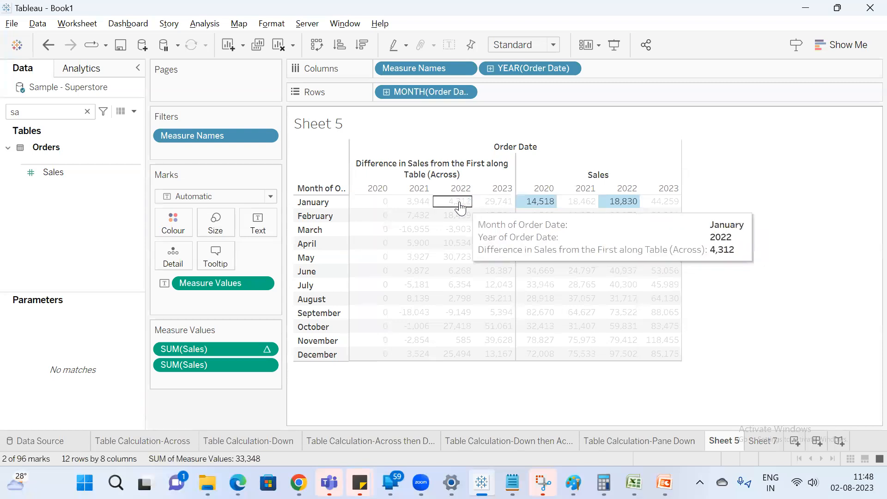
click(579, 201)
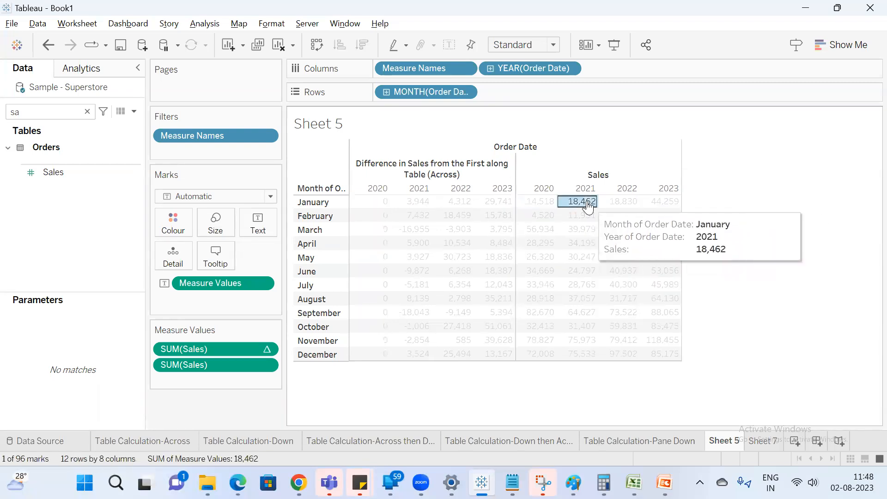
ctrl+click(536, 204)
click(822, 236)
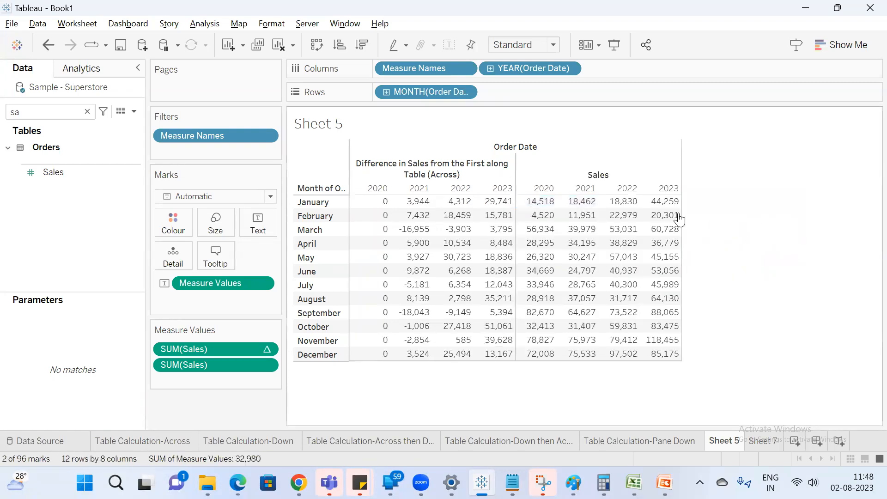
Highlight the January 2022 and 2023 Sales values in turn, each together with January 2020, and clear the selection
click(633, 202)
ctrl+click(535, 204)
click(845, 199)
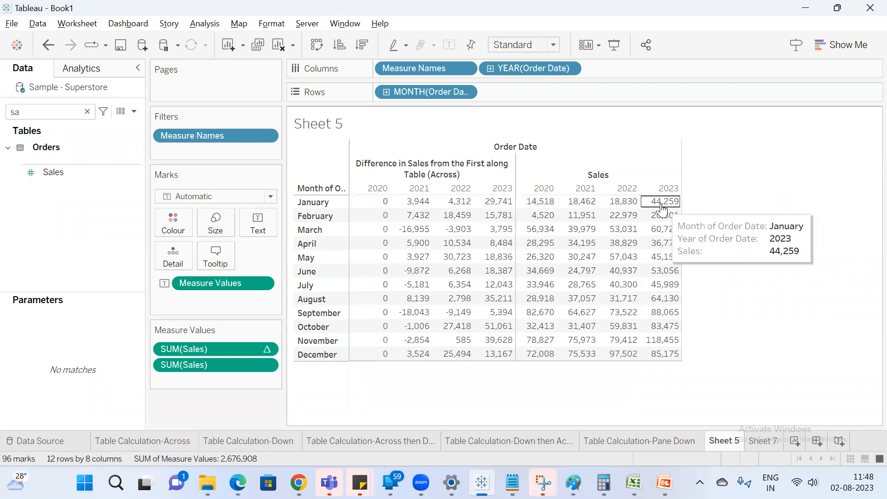
click(663, 201)
ctrl+click(534, 202)
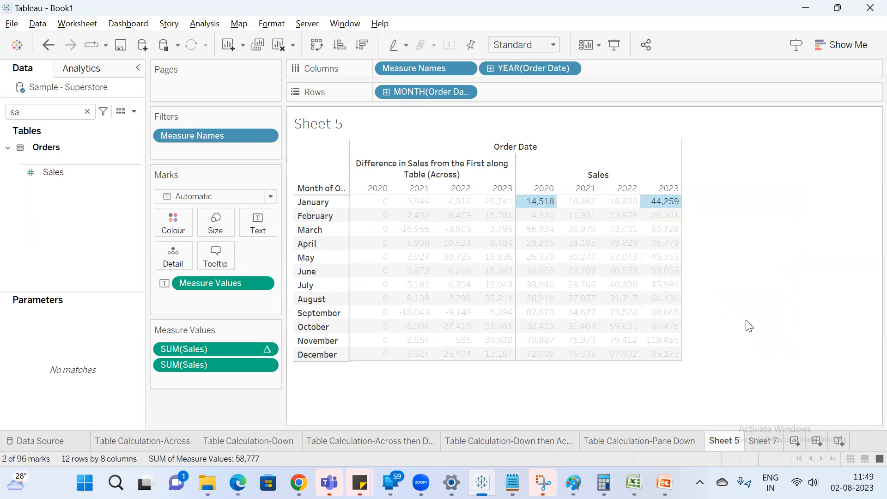
click(765, 381)
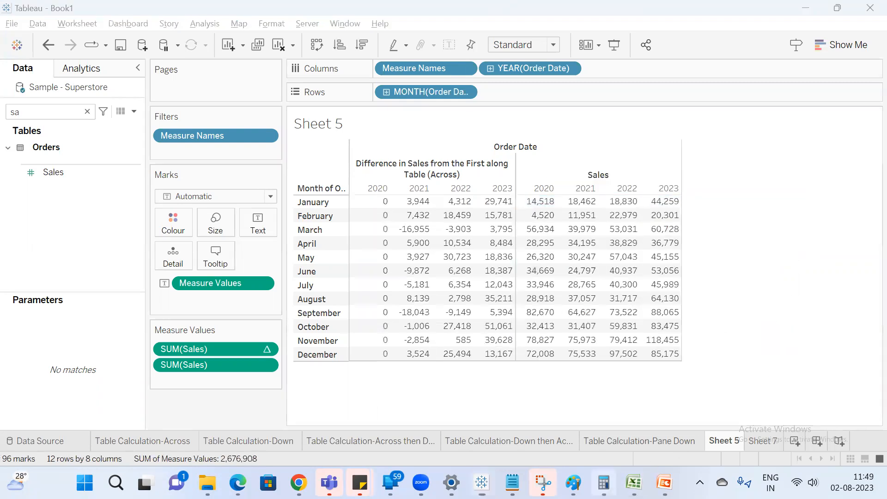
Calculate 44259 - 14518 in Calculator and compare the result with the January 2023 Difference in Sales value
click(603, 483)
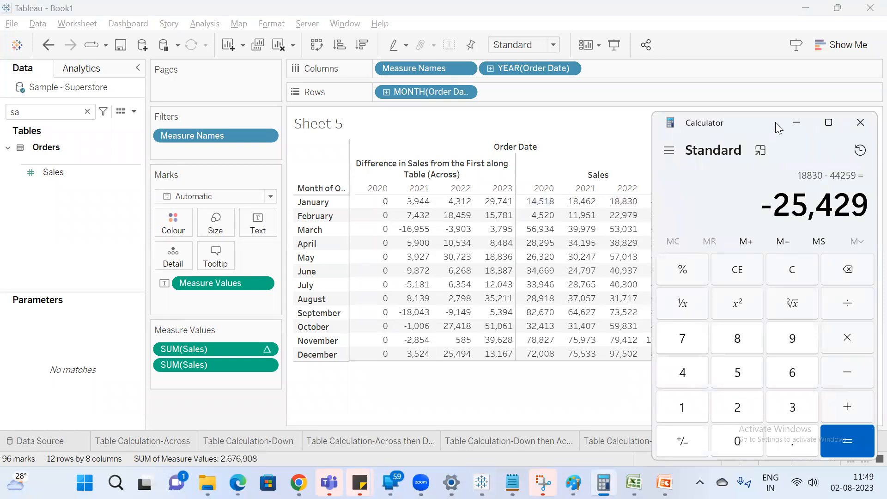
drag(775, 122, 850, 118)
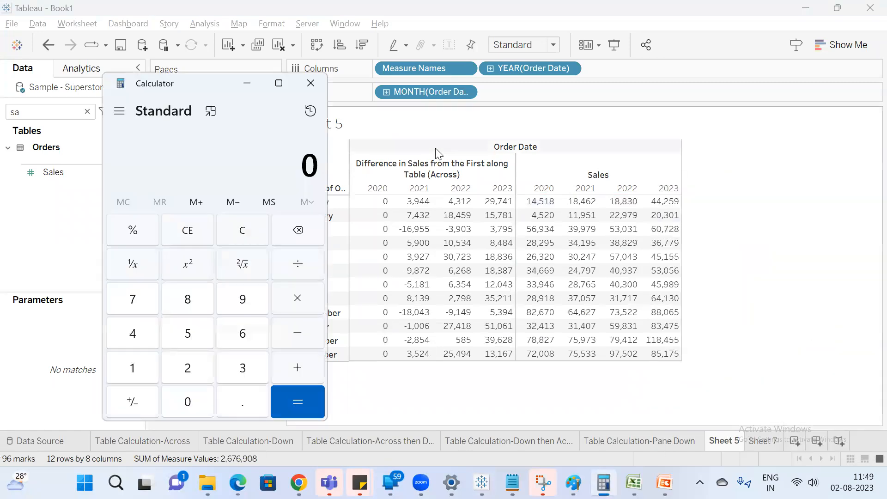
text(44,)
text(259 - )
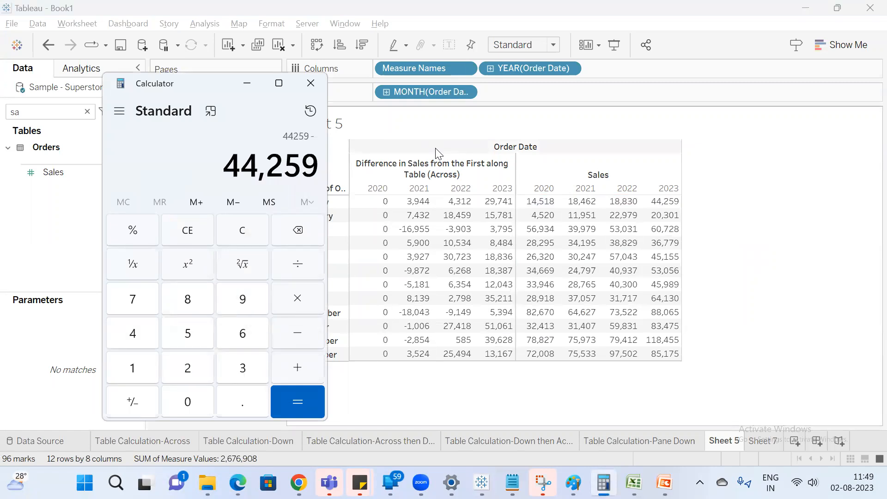
text(14518)
key(Return)
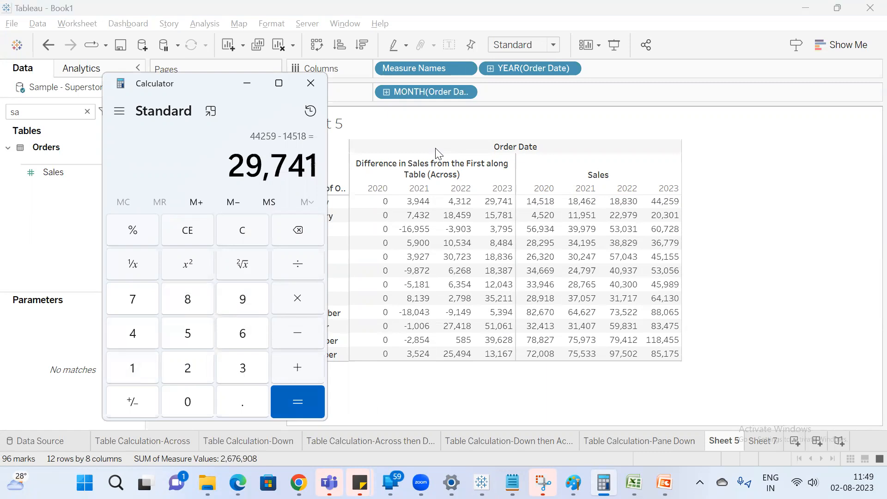
click(497, 201)
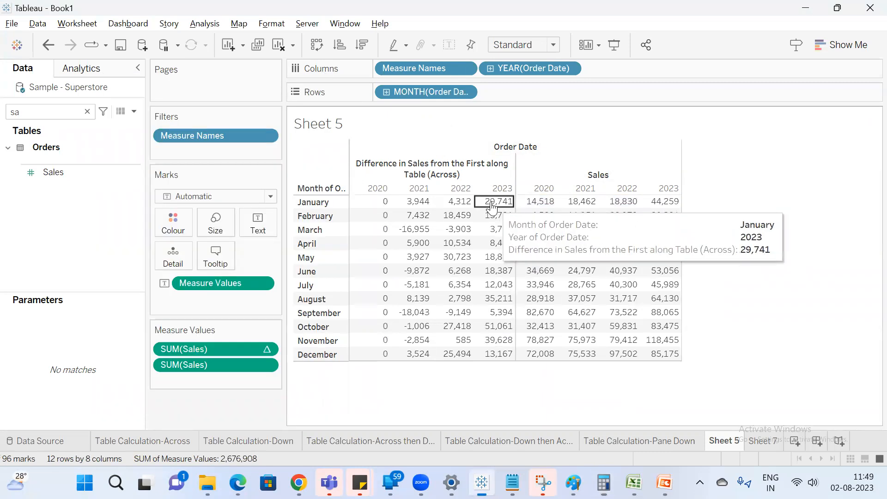
click(788, 176)
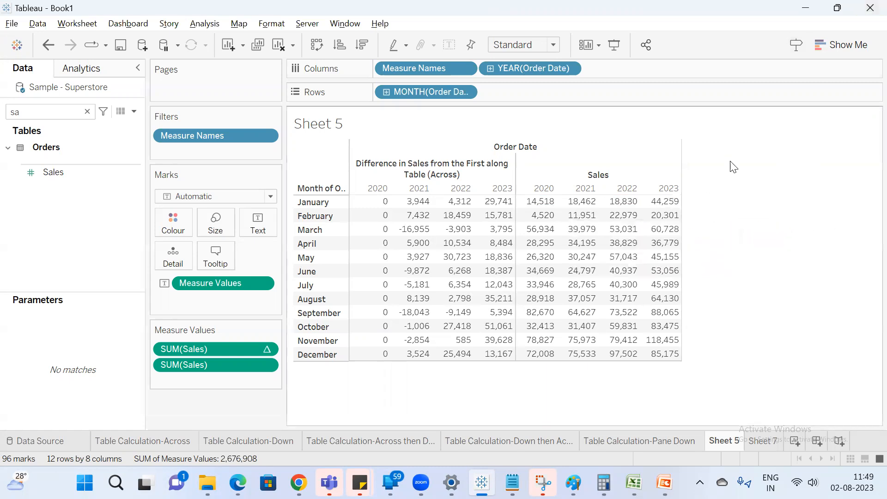
Set the SUM(Sales) difference table calculation to be computed relative to Last
right_click(236, 345)
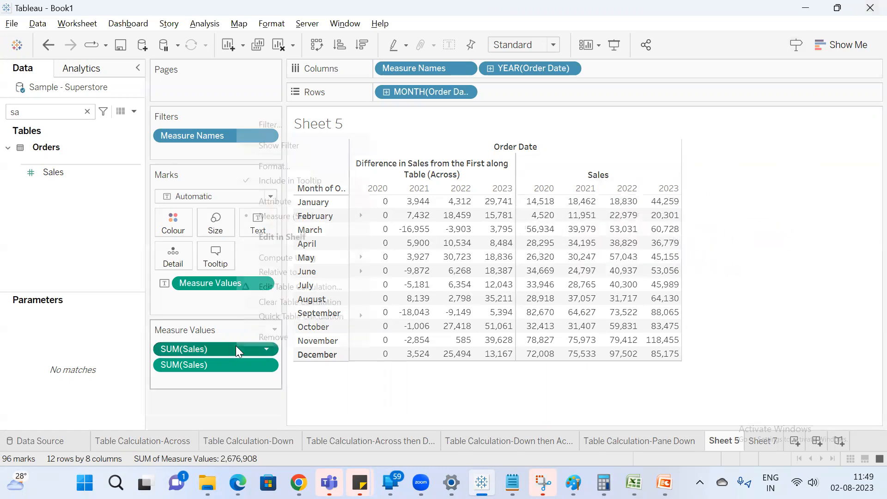
mouse_move(311, 267)
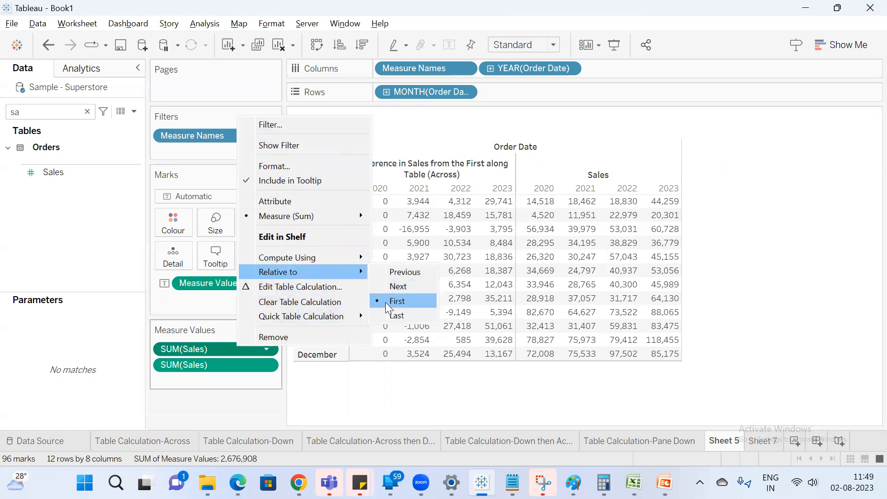
click(396, 317)
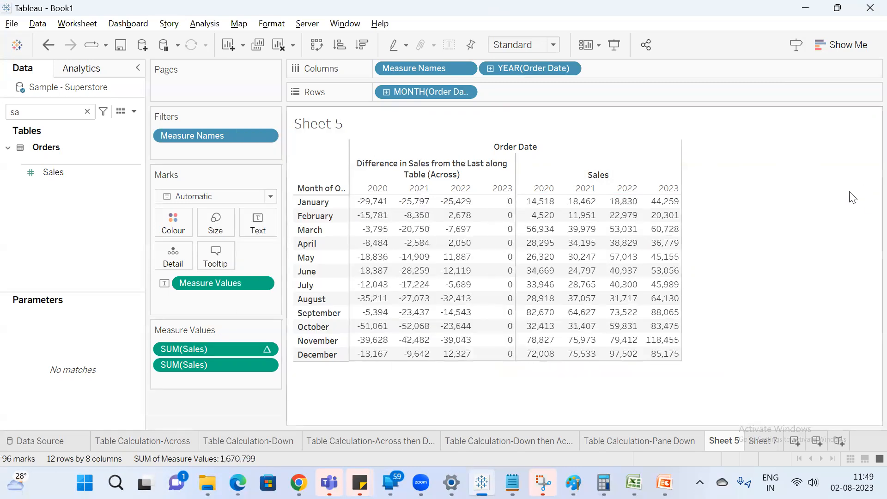
Highlight the January Sales values across all years, then the 2023 Sales column, clearing each selection
drag(531, 199, 669, 203)
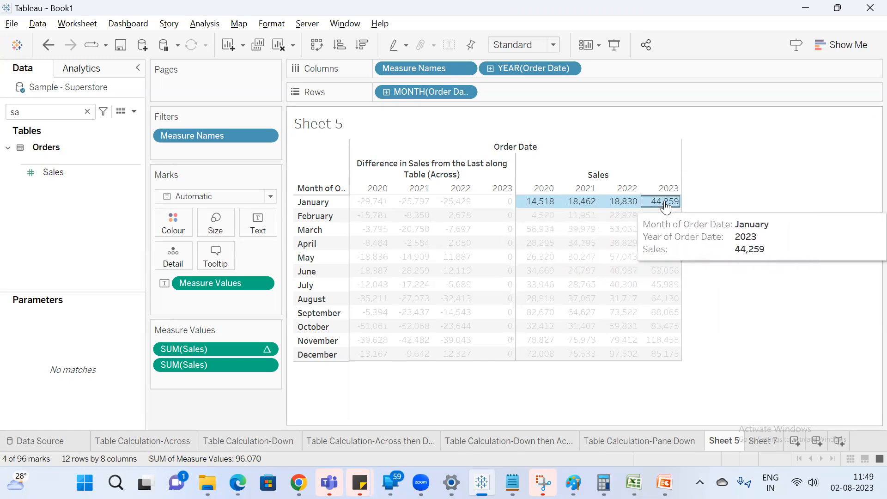
mouse_move(666, 208)
click(716, 203)
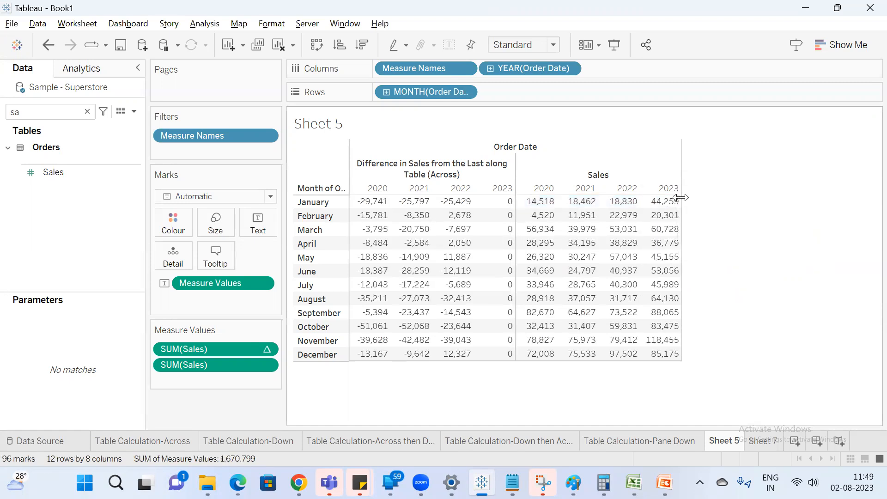
drag(666, 205, 675, 365)
click(742, 228)
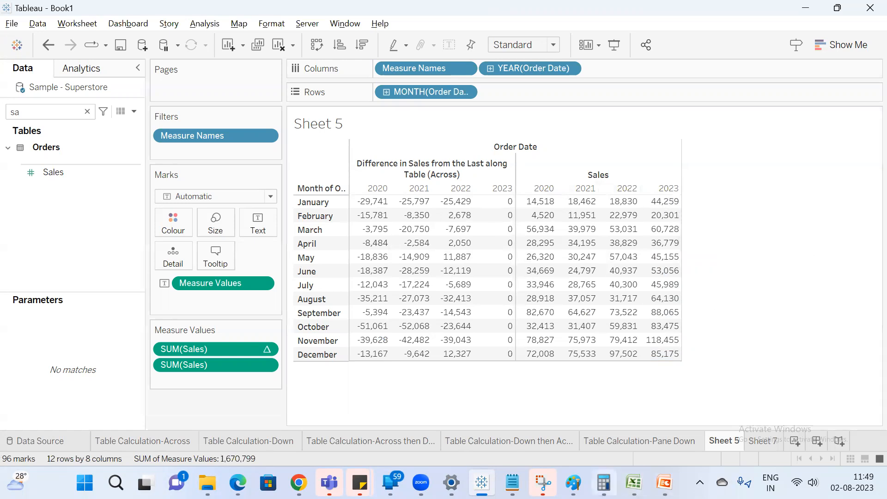
Calculate 14518 - 44259 in Calculator and compare the result with the January 2020 Difference in Sales value
click(606, 478)
key(Escape)
text(1)
text(4518 - )
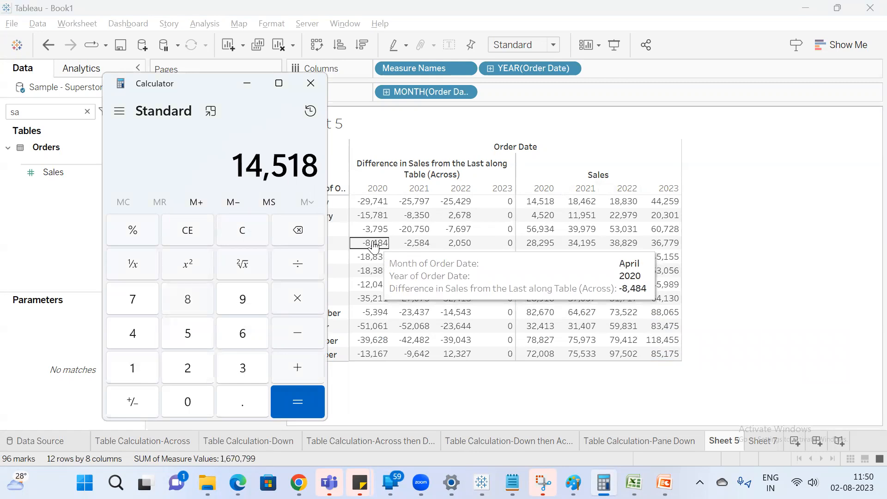
text(44259)
key(Return)
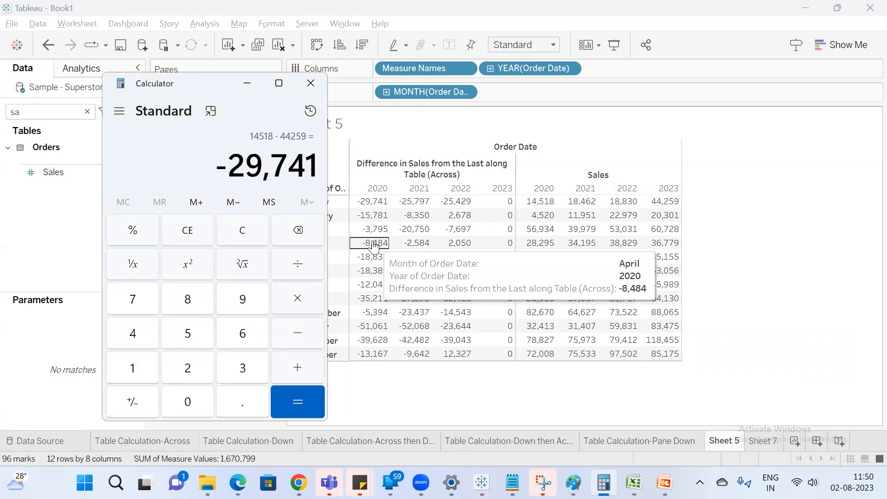
mouse_move(377, 204)
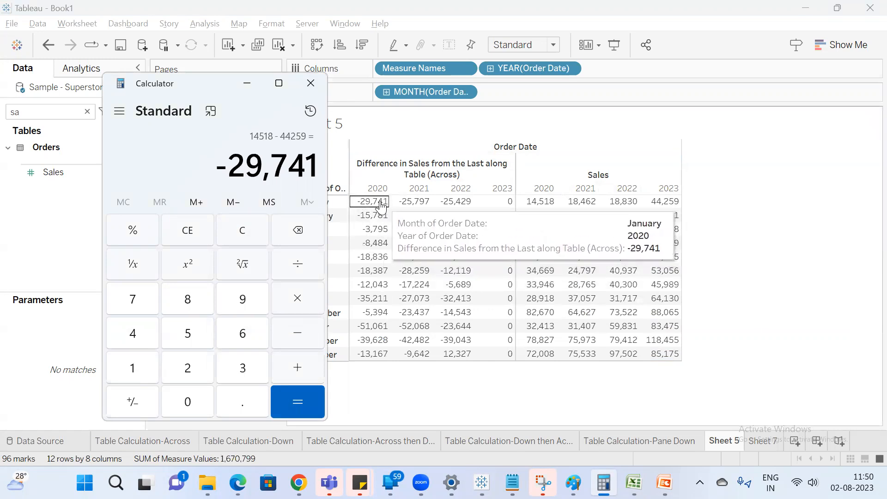
click(514, 373)
mouse_move(369, 204)
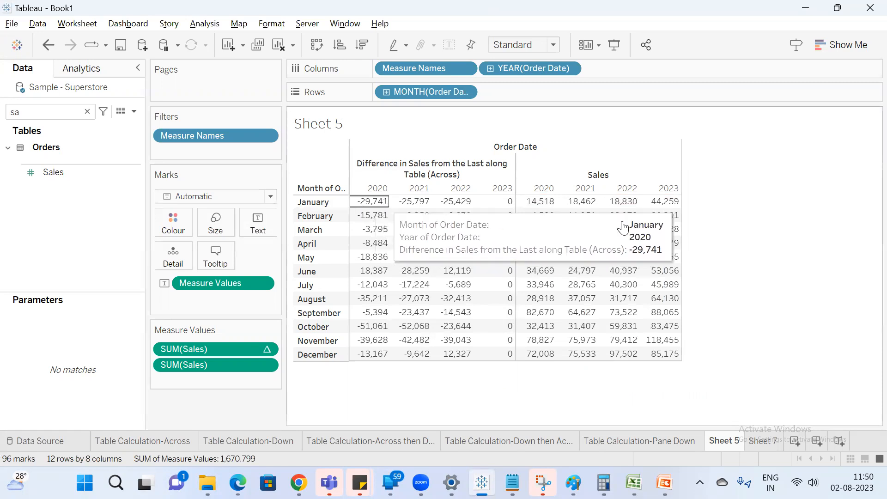
Highlight the January 2020 and 2021 Sales values in turn, each together with January 2023, and clear the selection
click(539, 202)
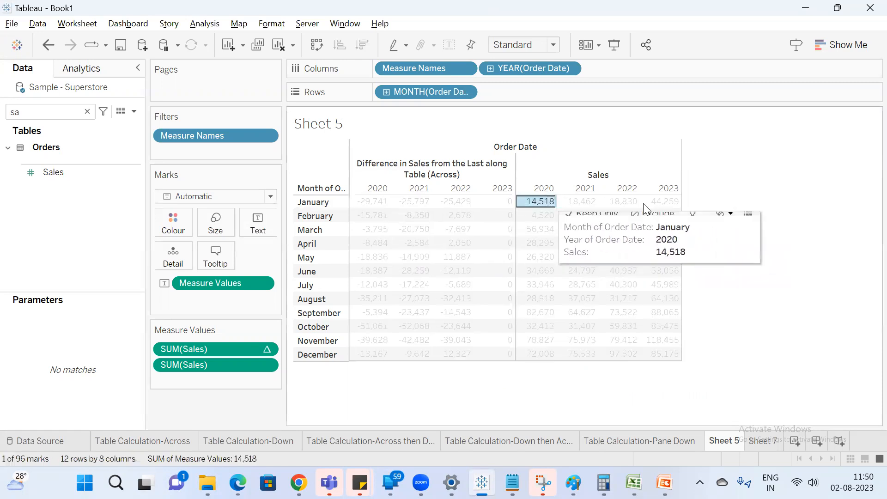
ctrl+click(672, 203)
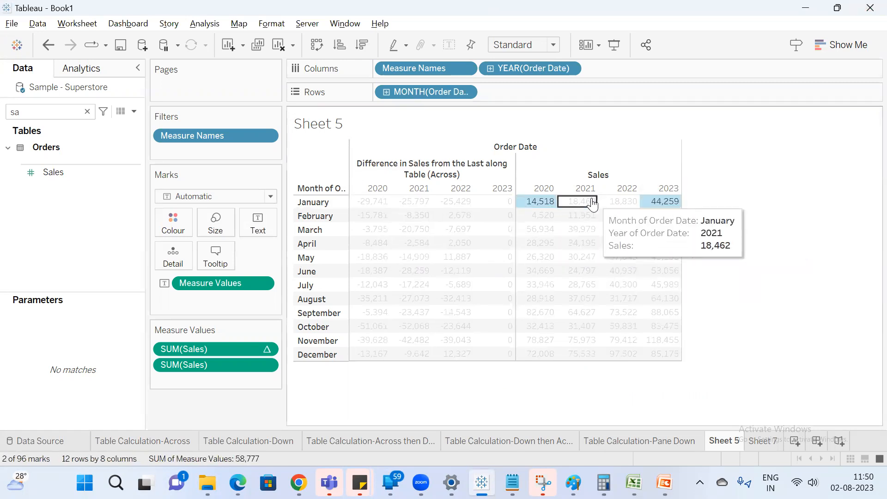
click(593, 204)
ctrl+click(666, 202)
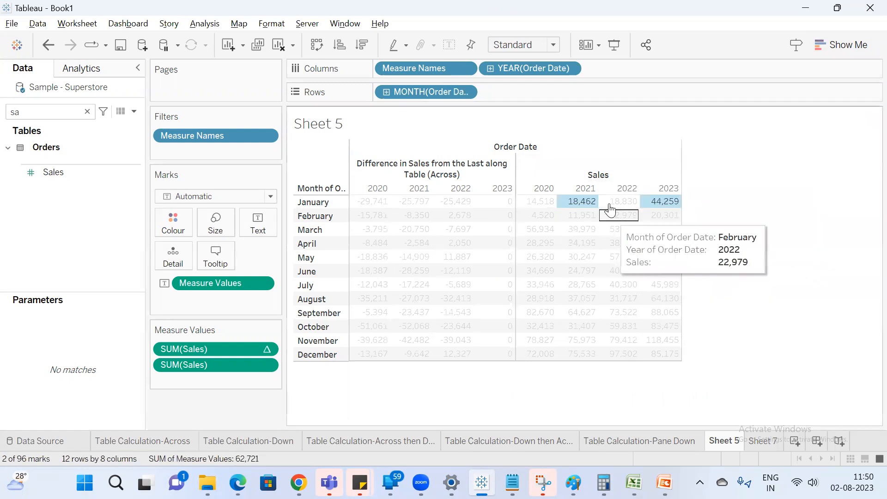
click(625, 202)
click(785, 172)
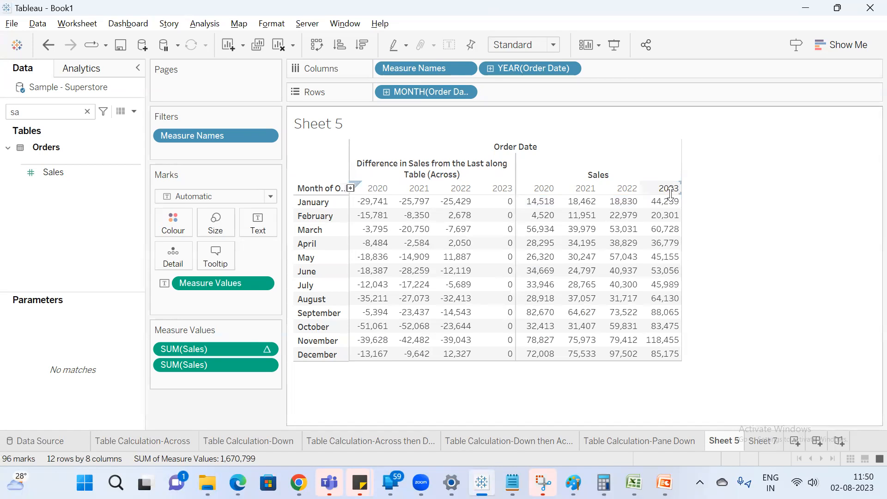
Compare the 2023 Sales column with the 2023 Difference in Sales column by highlighting each from January to December
drag(665, 201, 670, 364)
click(691, 318)
drag(665, 202, 669, 364)
mouse_move(670, 205)
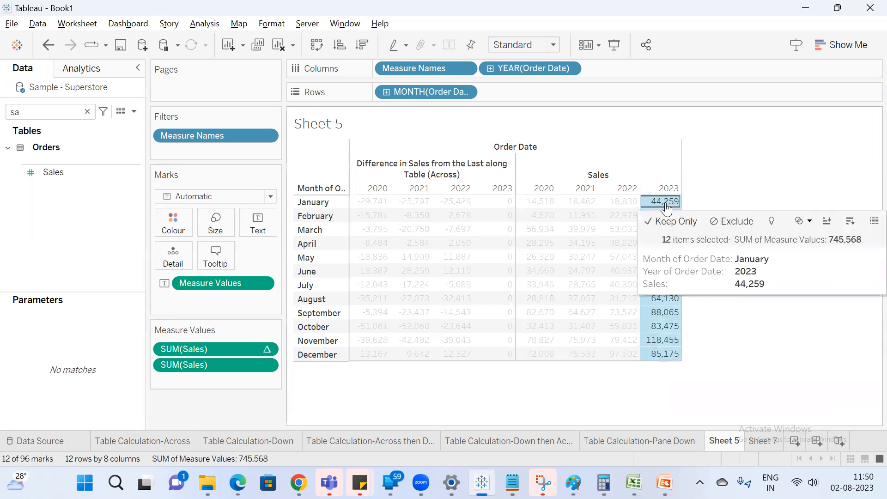
click(790, 158)
drag(502, 203, 499, 360)
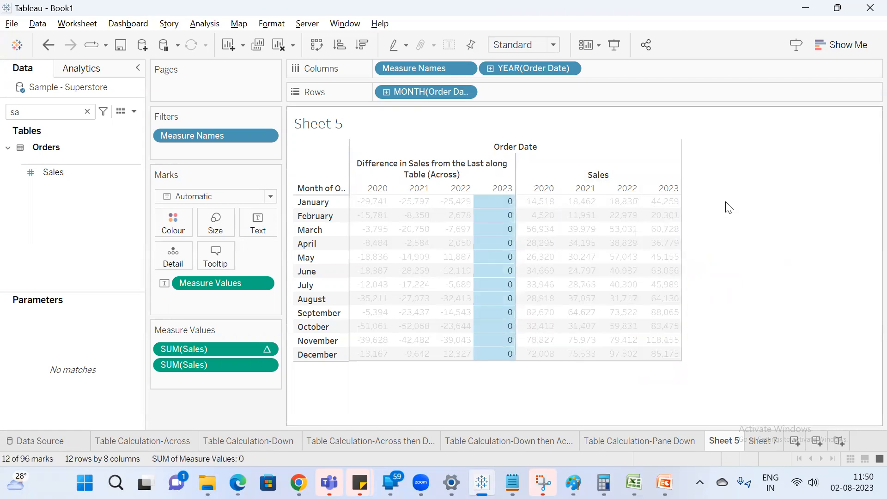
right_click(257, 349)
mouse_move(330, 276)
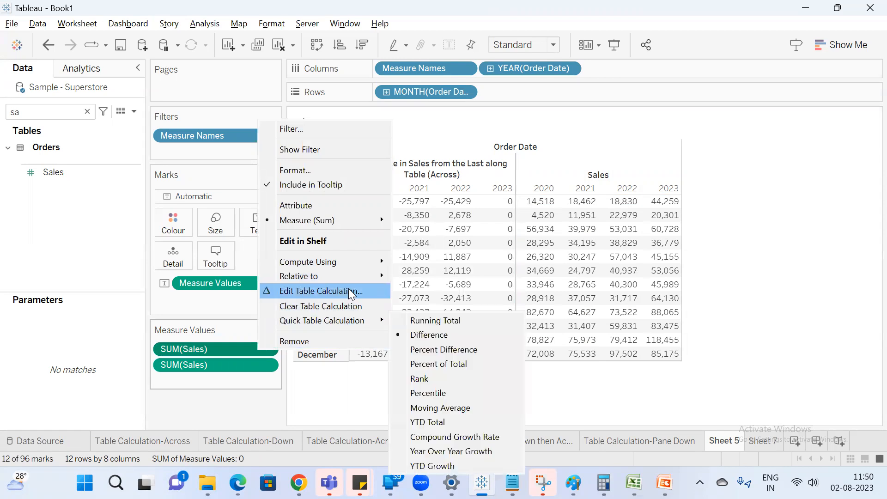
mouse_move(380, 317)
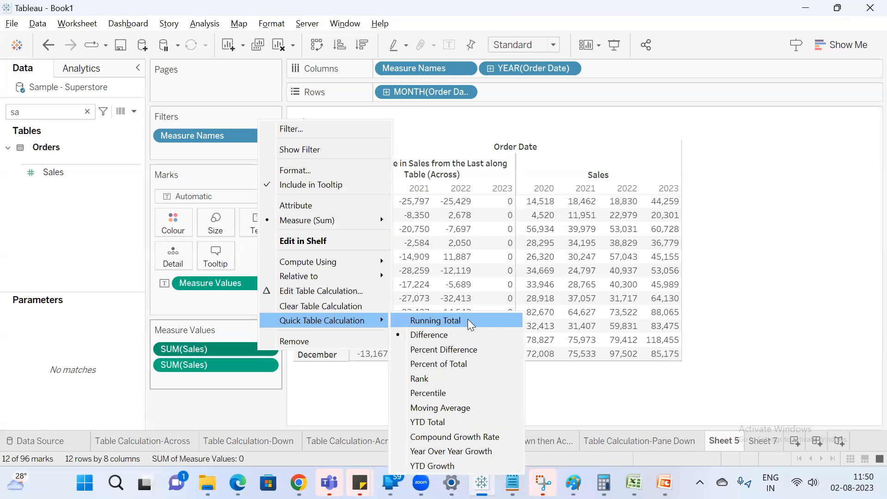
click(413, 90)
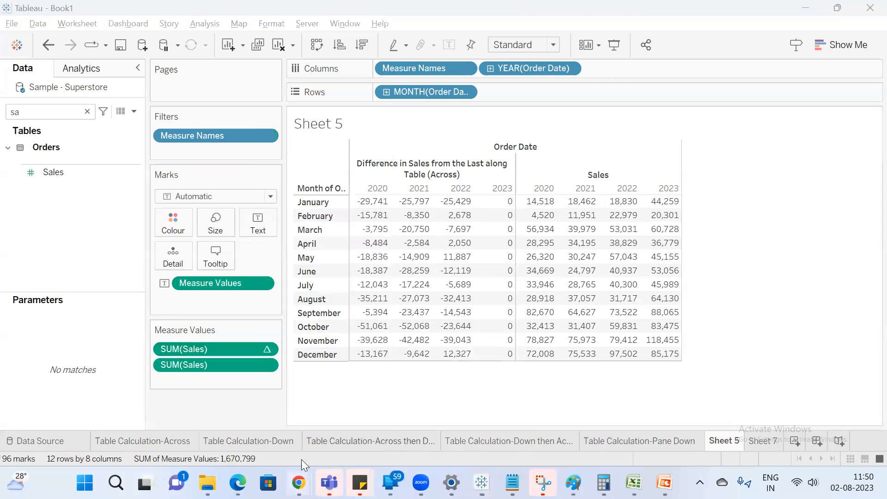
Switch to the Google Meet call in Chrome and look through the list of meeting participants
mouse_move(299, 482)
click(222, 409)
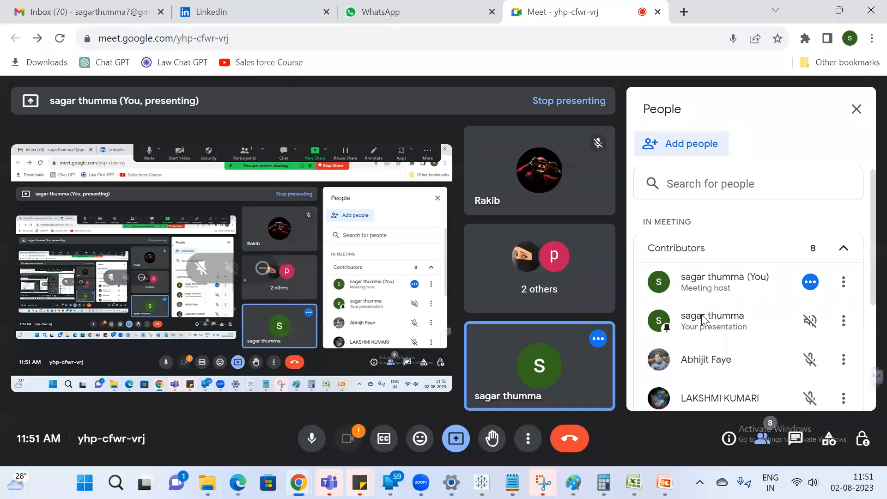
scroll(746, 323, down, 4)
scroll(749, 322, up, 2)
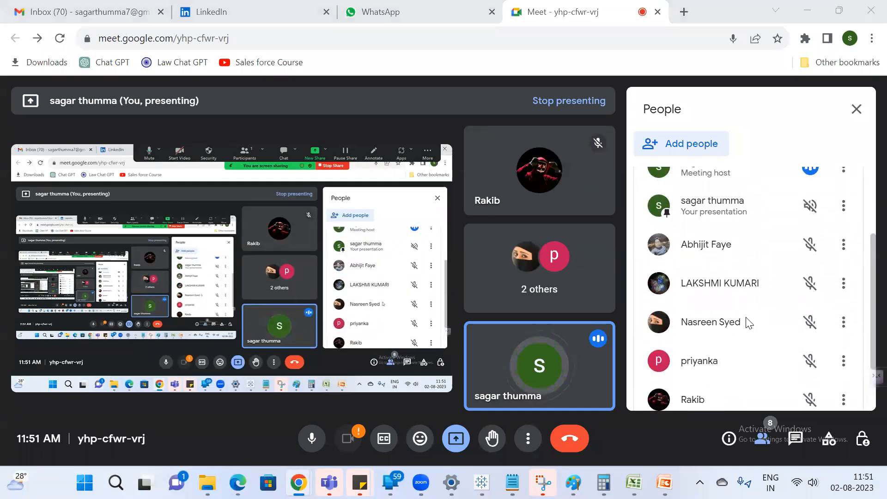
Open a new blank Notepad document and start it with the text "table across---"
key(super)
text(note)
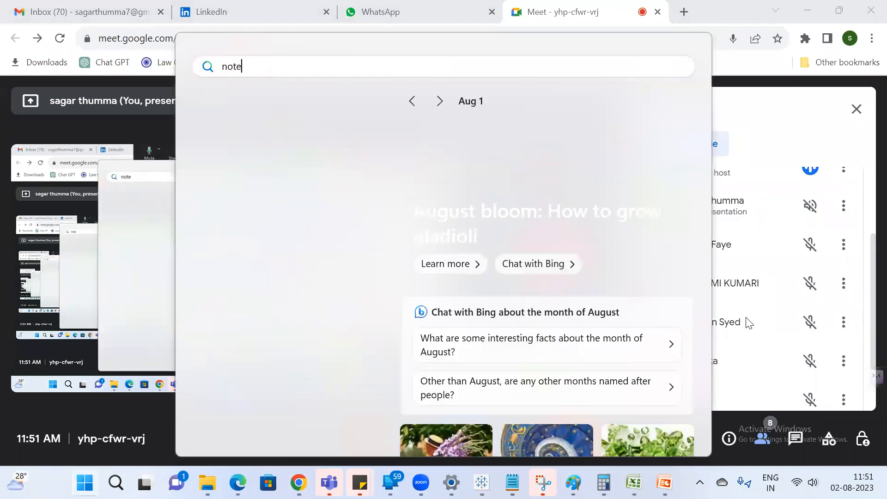
key(Return)
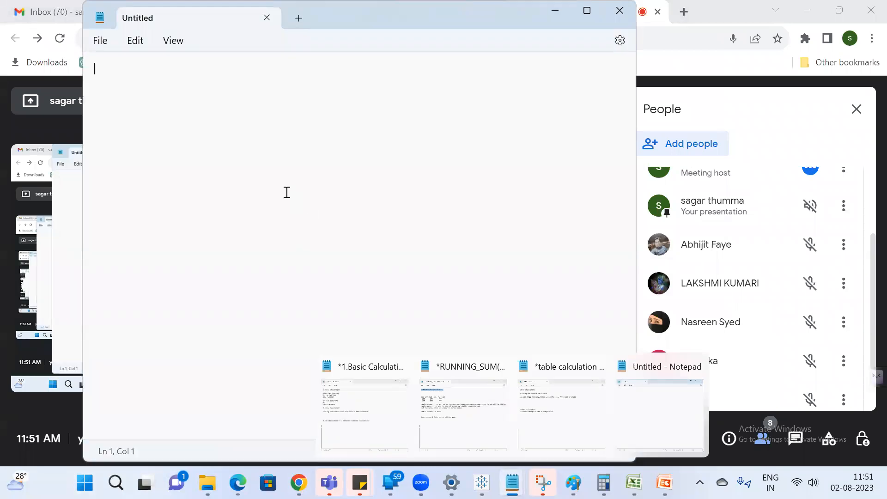
text(table)
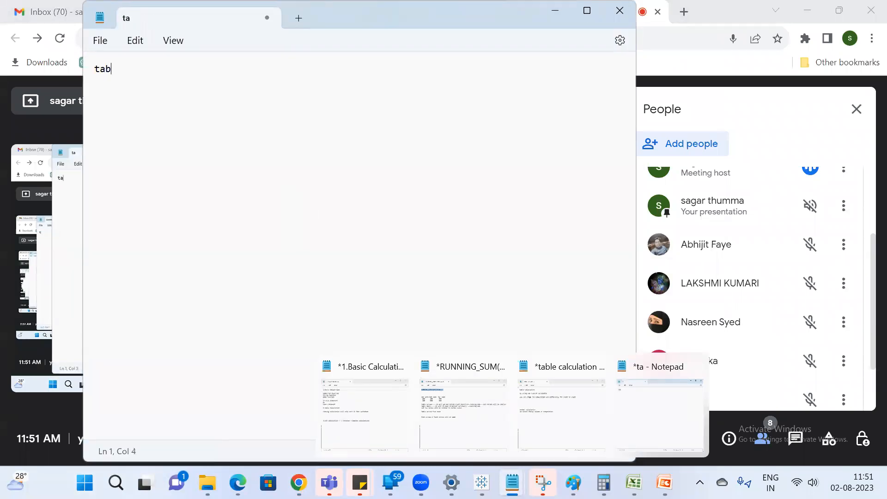
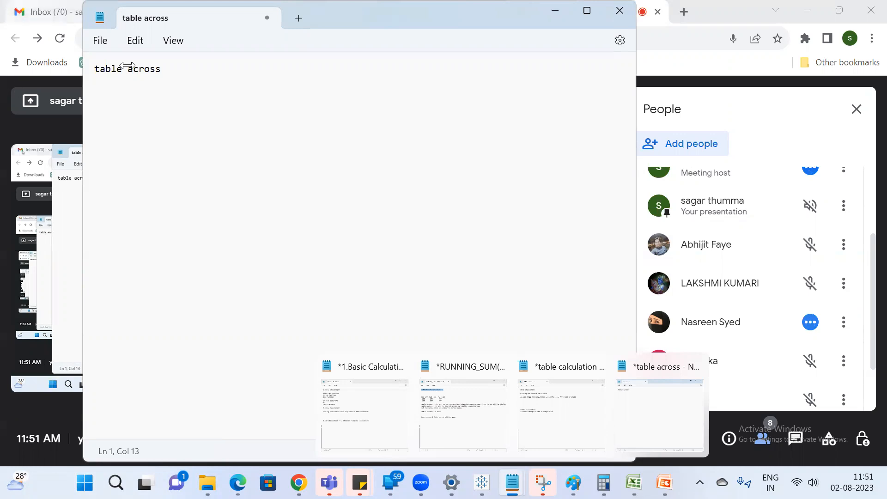
text(---)
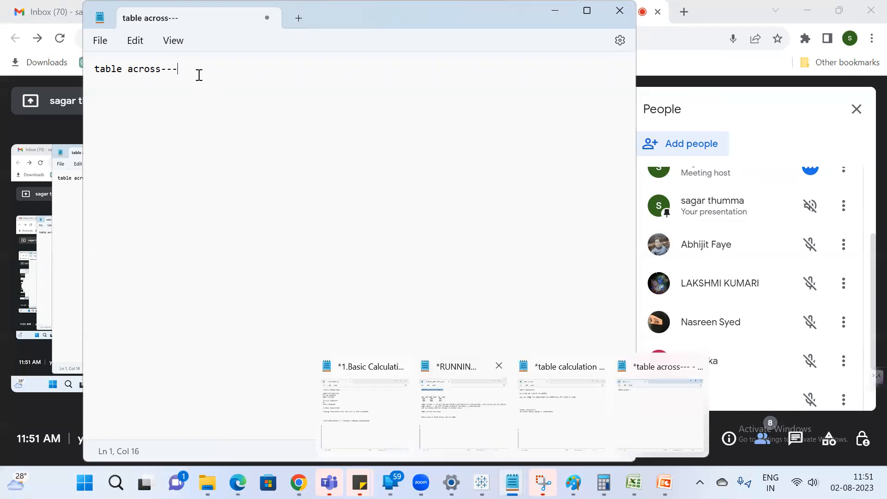
Glance at the table calculation note, then return to the new note and complete its first line with "in horizontal right direction"
click(606, 423)
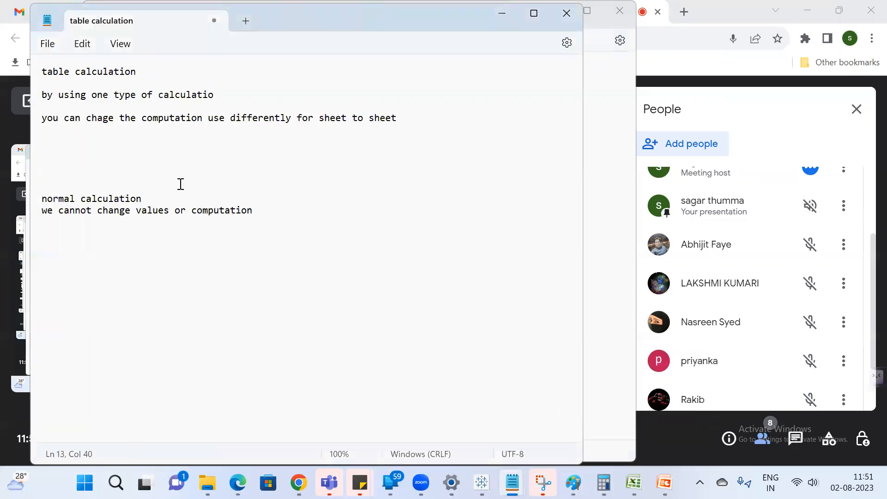
mouse_move(511, 475)
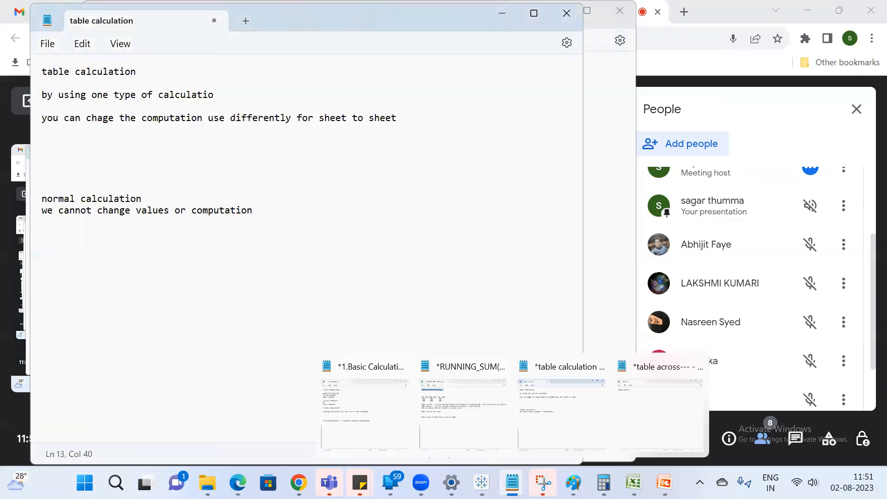
click(666, 416)
text(in )
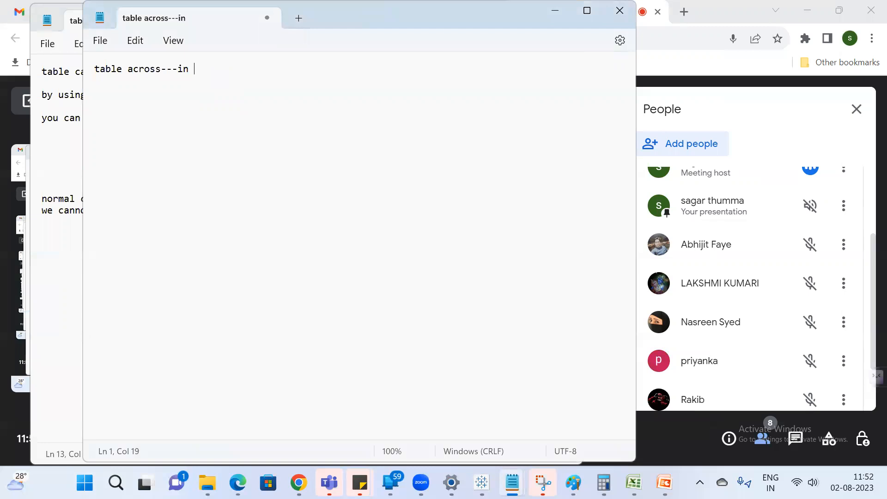
text(horixontal right )
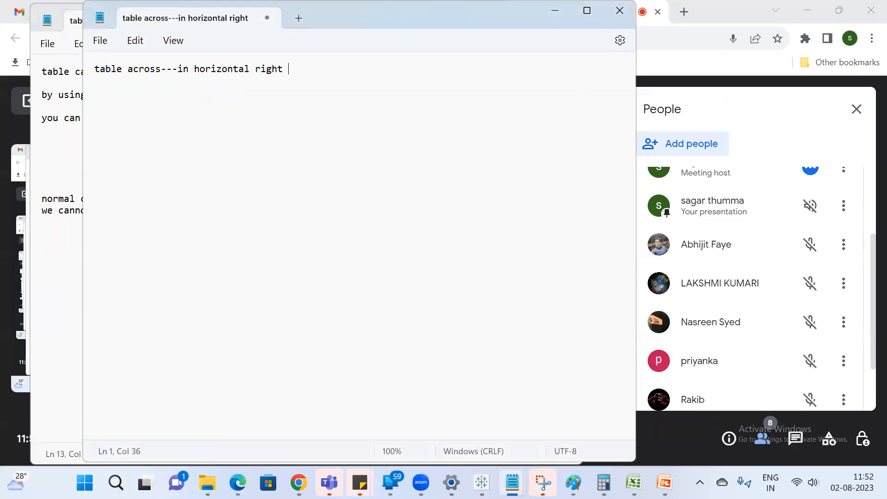
text(direction)
Add the example row "values --10 20 30" below the table across heading
key(Return)
key(Return)
key(Return)
text(10  )
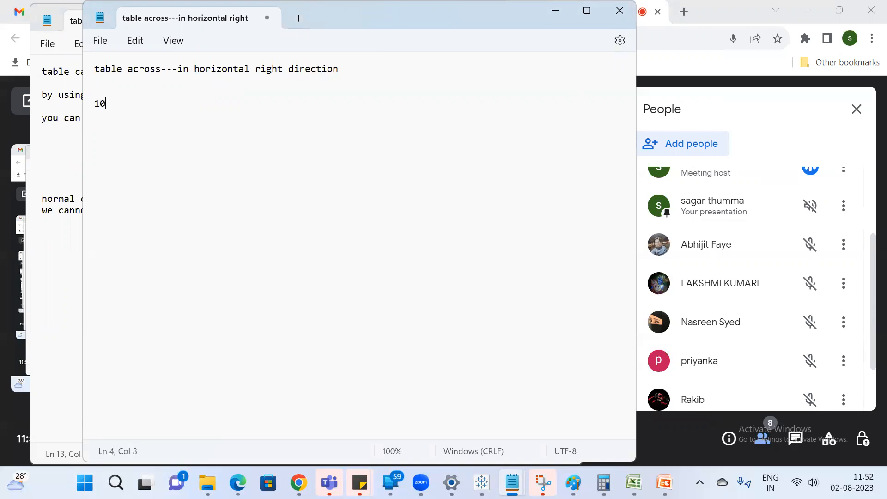
text(20   30)
key(Return)
key(Return)
text(values --10)
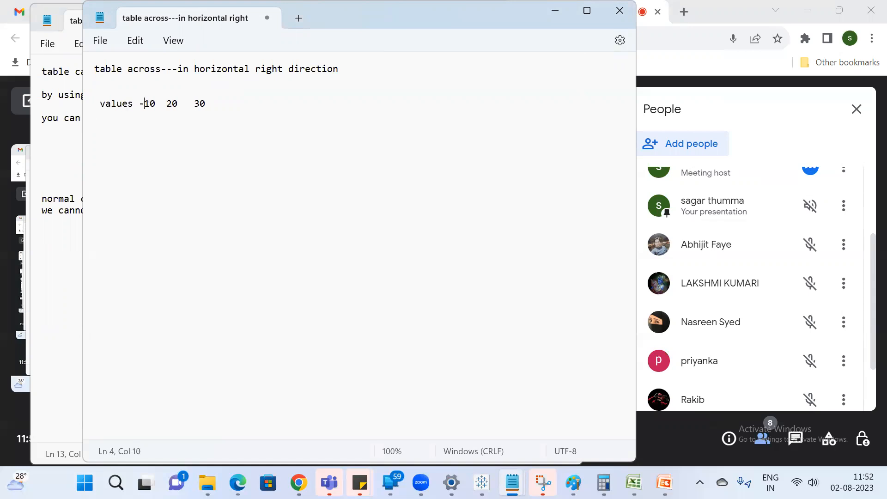
text(  20   30  table)
Label the line directly below the values row "across", correcting the misspelled text
key(BackSpace)
key(BackSpace)
key(BackSpace)
key(BackSpace)
key(BackSpace)
text(acrros)
key(BackSpace)
key(BackSpace)
key(BackSpace)
key(BackSpace)
text(ross)
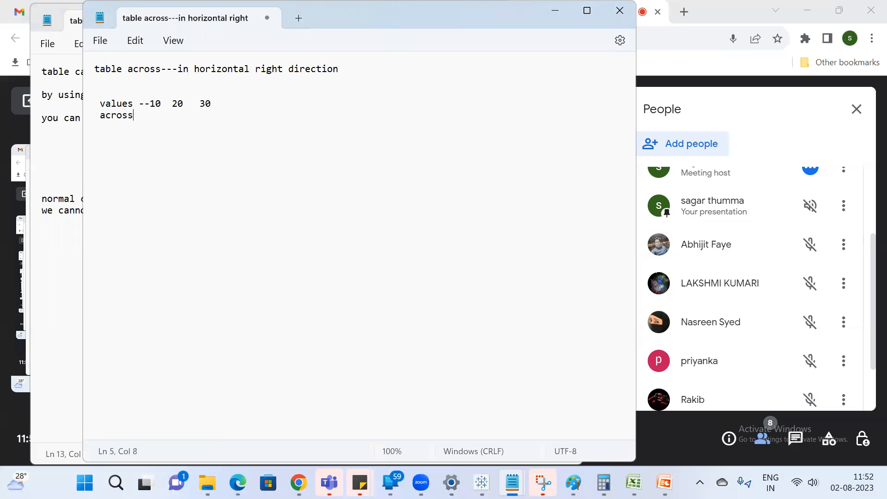
Fill the across row with the running totals 10, 30 and 60, aligned under the values
text( --10)
key(BackSpace)
text(30)
click(177, 105)
click(188, 116)
drag(188, 99, 148, 100)
click(206, 117)
text(60)
Add the heading "table down---vertical direction" a few lines below the across example
key(Return)
key(Return)
key(Return)
key(Return)
key(Return)
text(table donw)
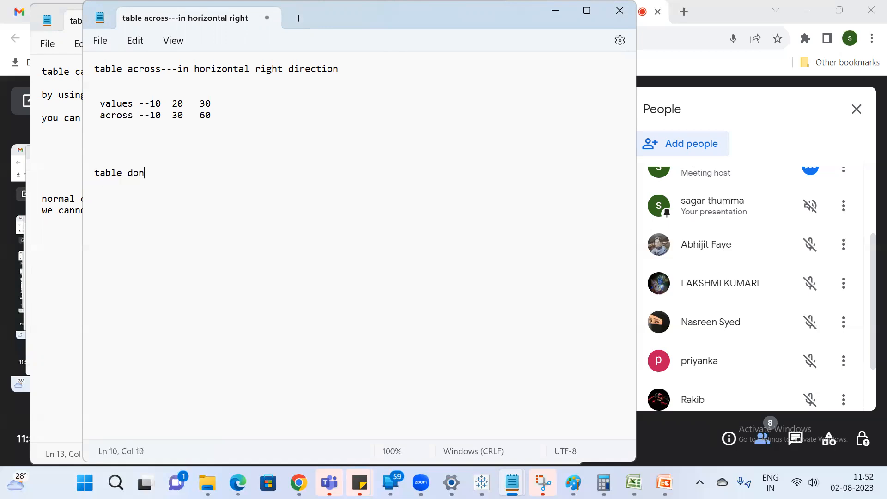
key(BackSpace)
key(BackSpace)
text(wn---vertical)
key(BackSpace)
key(BackSpace)
text(al )
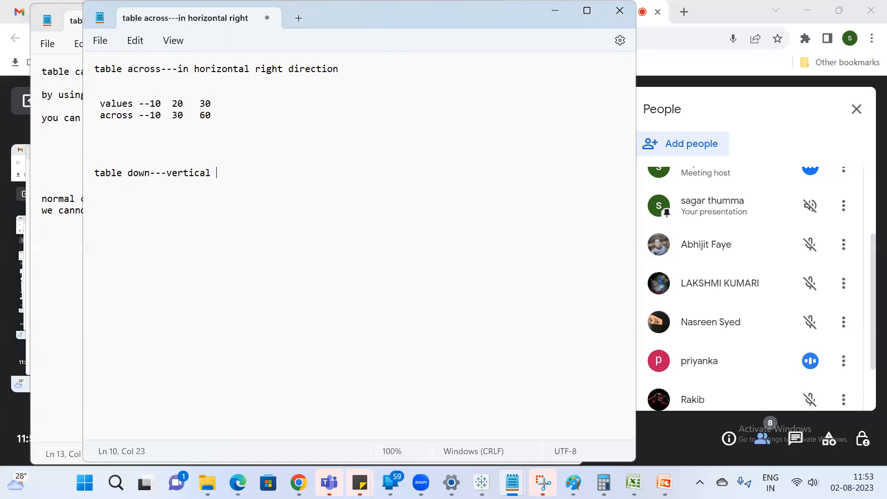
text(direction)
List 10, 20 and 30 vertically under a "values" heading and add a "down" column heading beside it
key(Return)
key(Return)
text(valu)
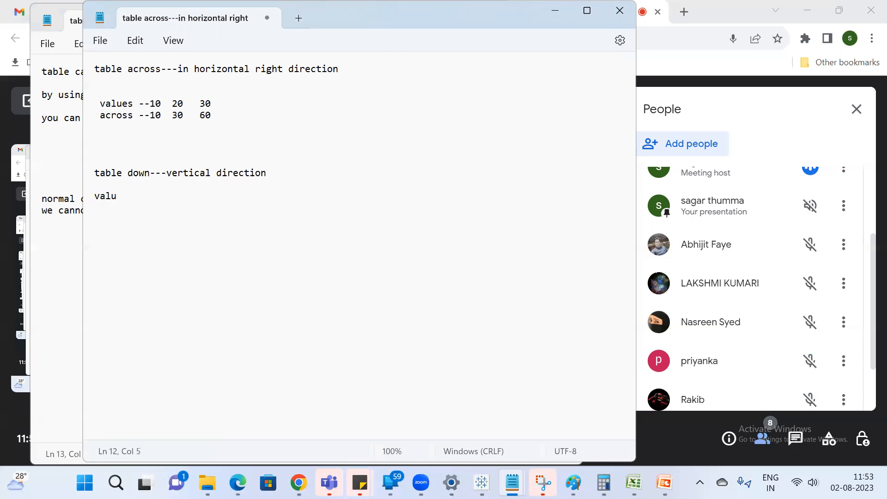
text(es)
key(Return)
key(Return)
text(10)
key(Return)
key(Return)
text(20)
key(Return)
key(Return)
text(3)
text(0)
text(   down)
Fill the down column with the running totals 10, 30 and 60 beside the values
click(145, 216)
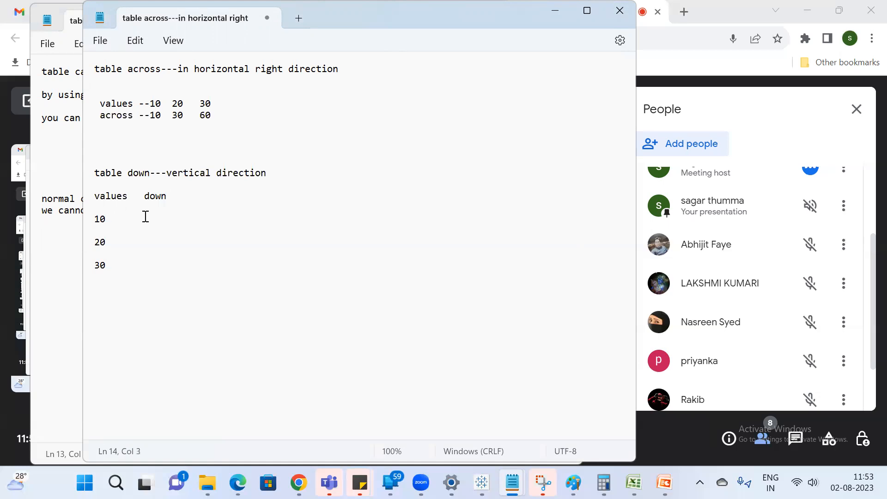
text(10)
key(Down)
key(Down)
key(BackSpace)
text(30)
click(118, 264)
text(60)
Add the heading "table across then down" below the vertical example
key(Return)
key(Return)
key(Return)
text(table)
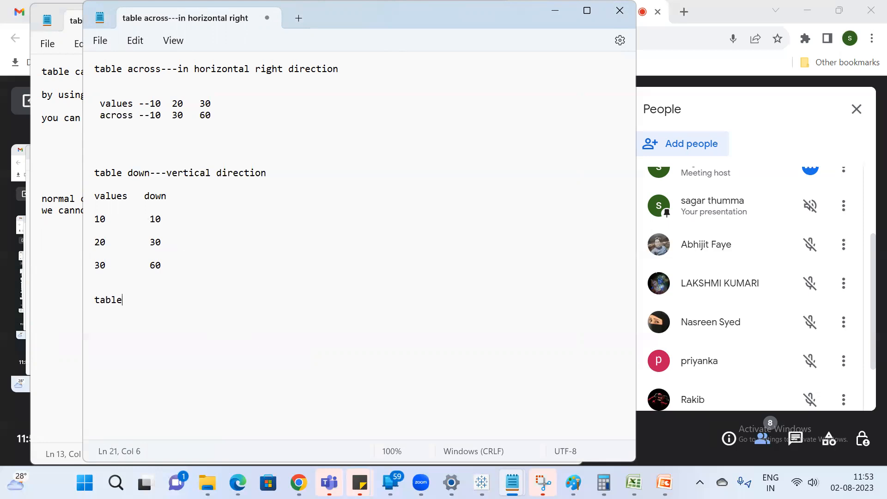
text( across then donw)
key(BackSpace)
key(BackSpace)
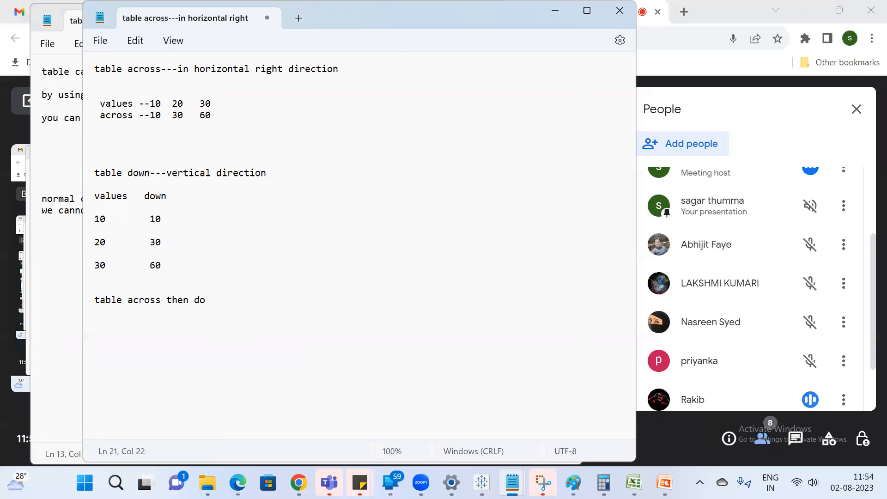
text(wn)
Open a new Microsoft Excel workbook and enter "values" in cell C2
key(super)
text(ex)
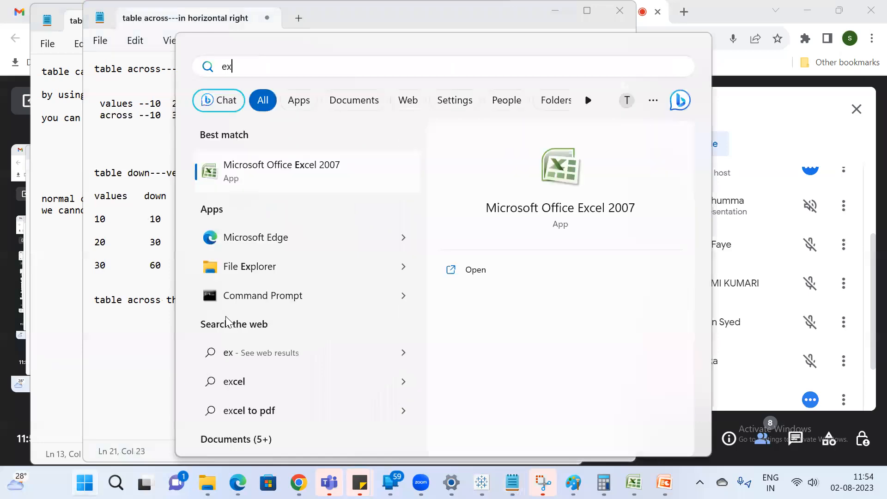
key(Return)
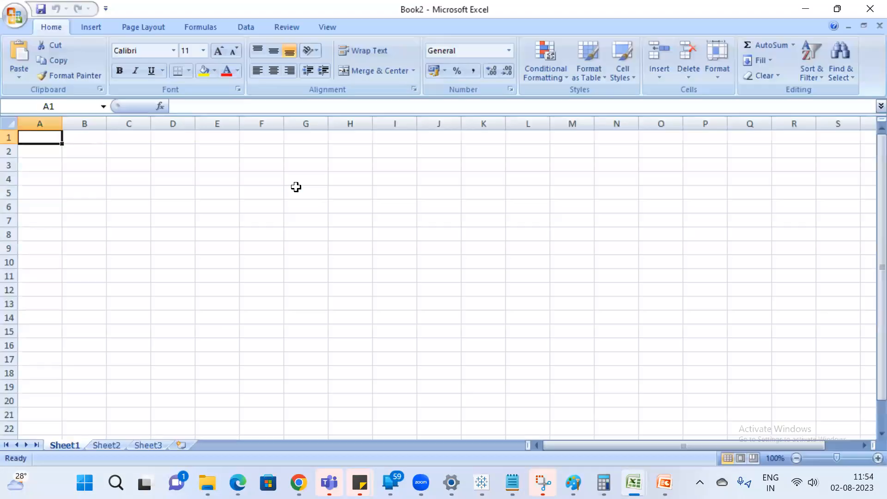
click(133, 152)
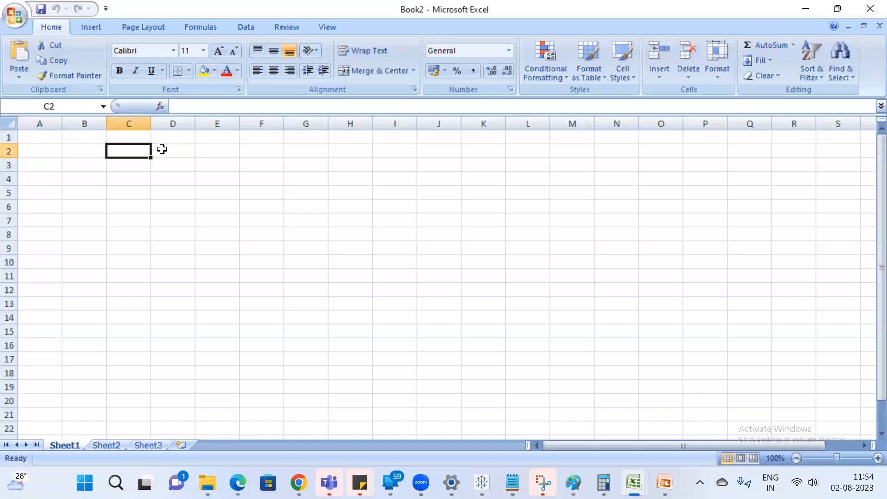
text(values)
key(Return)
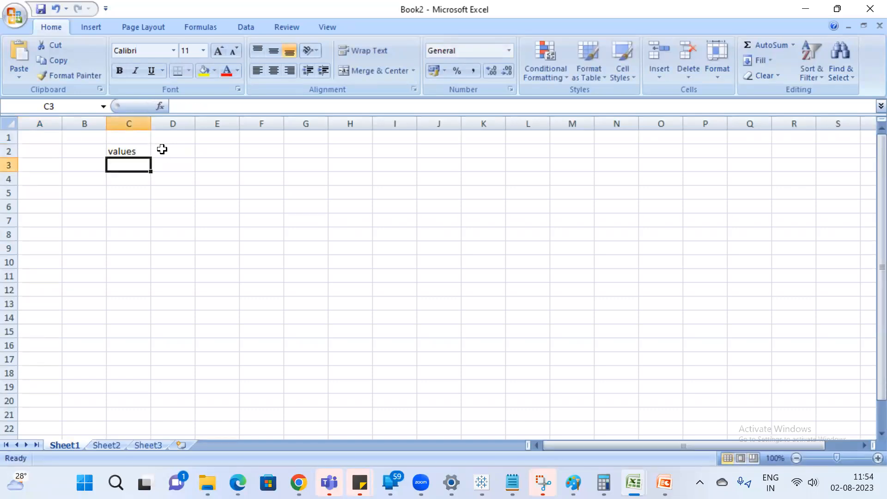
Enter the years 2020, 2021 and 2023 as column headers in cells D3, E3 and F3
key(Return)
key(Right)
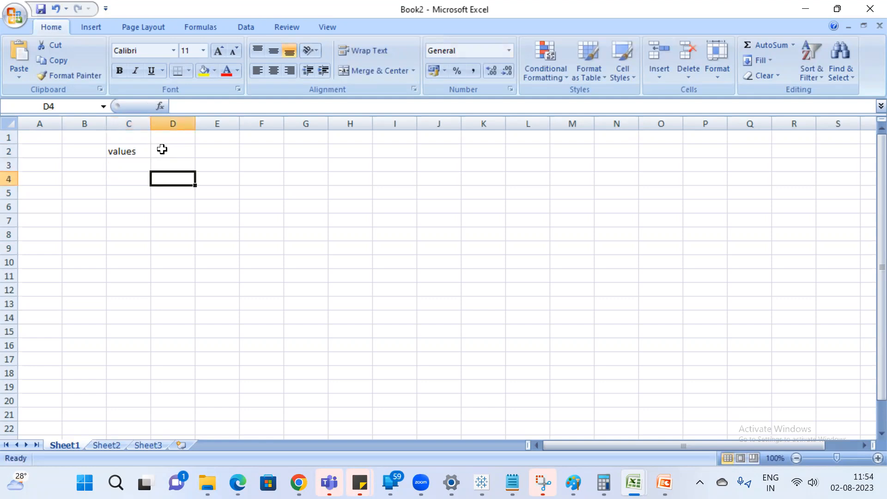
key(Up)
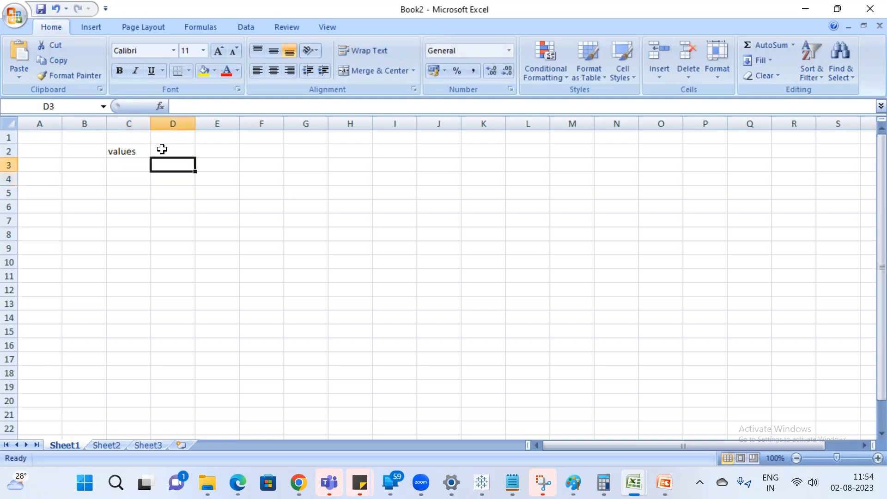
text(2020)
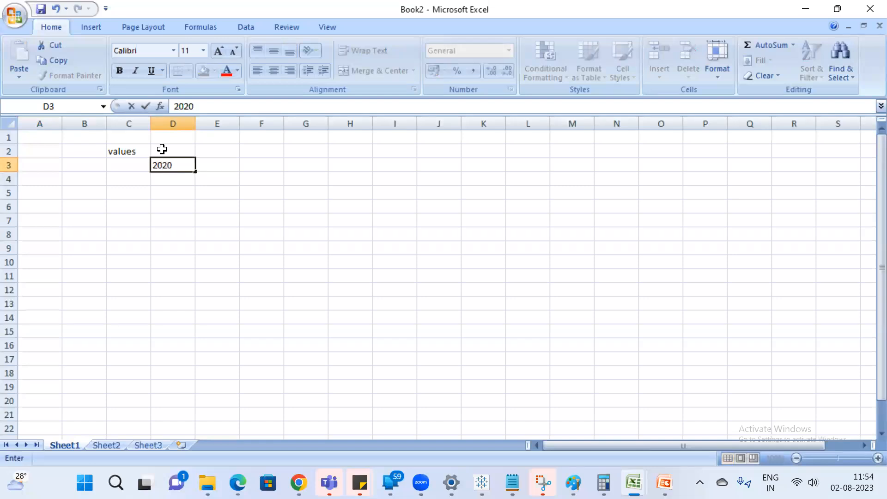
key(Tab)
text(2021)
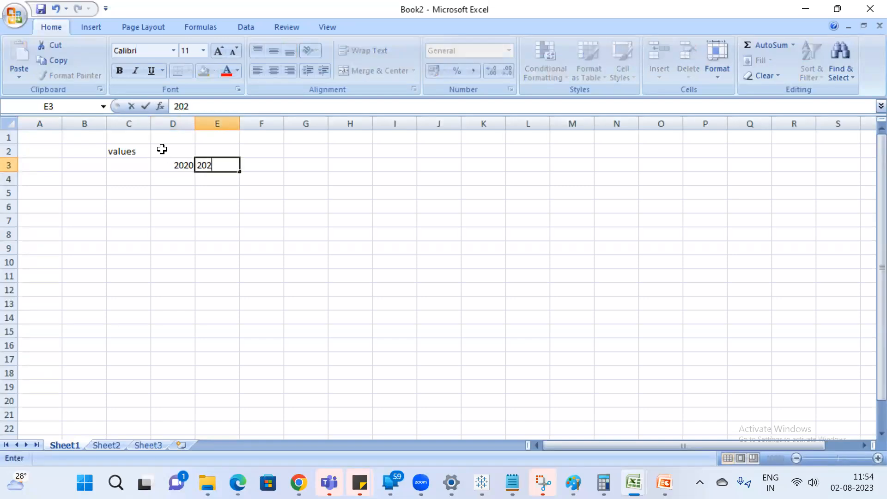
key(Return)
key(Up)
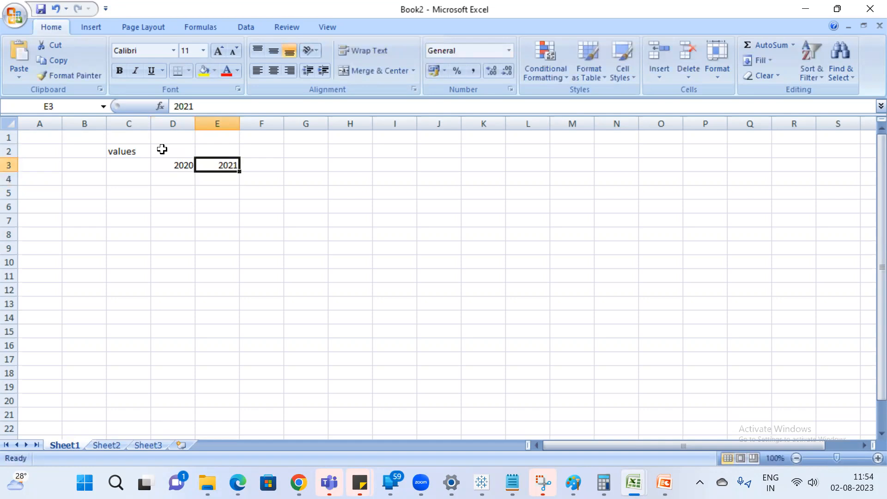
key(Right)
text(2023)
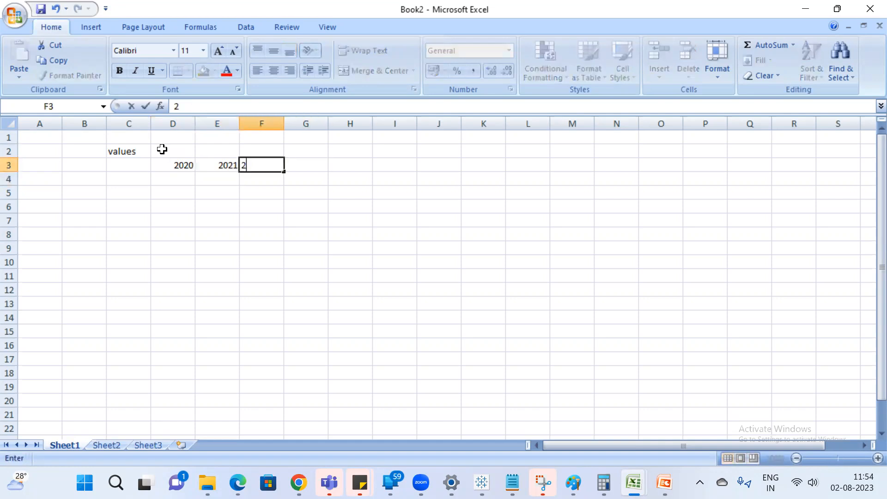
key(Return)
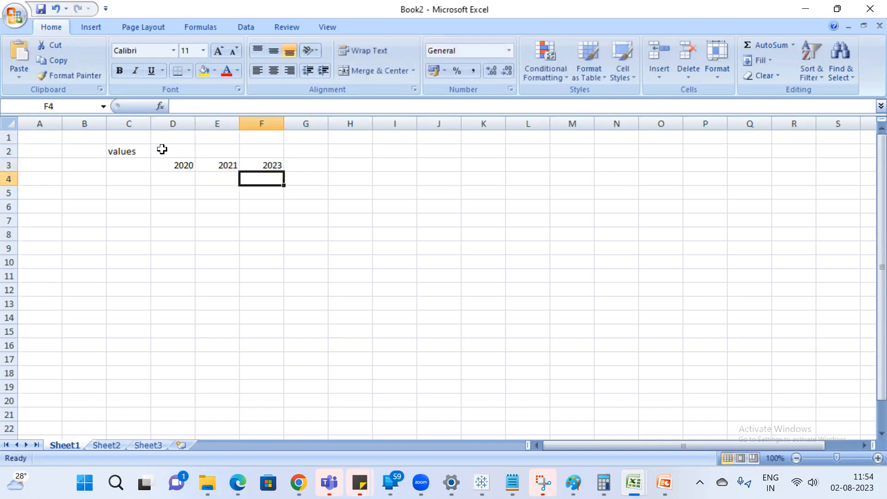
Change the last year header in cell F3 to 2022
key(Left)
key(Up)
key(Right)
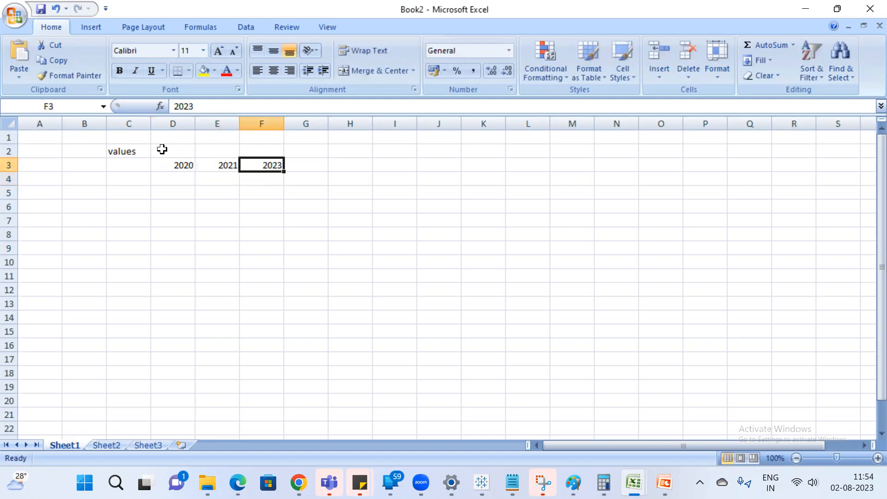
text(2022)
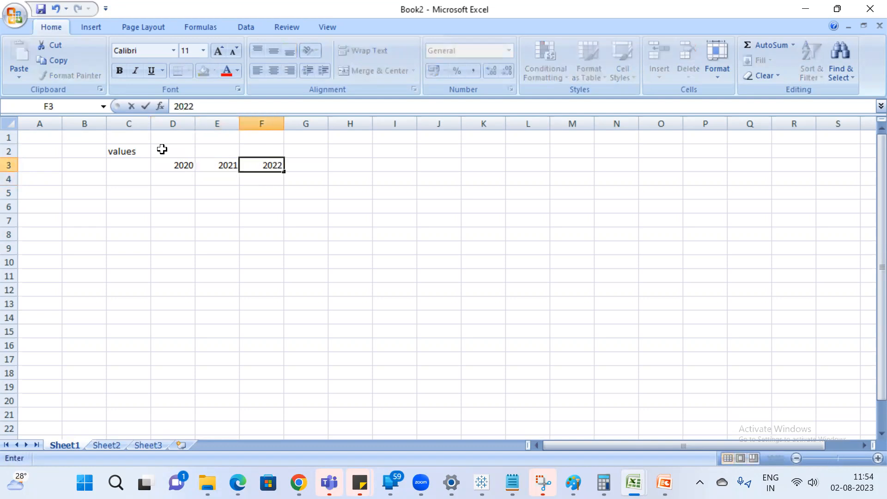
key(Return)
Enter the row labels Jan and Feb in cells C4 and C5
key(Left)
key(Left)
key(Left)
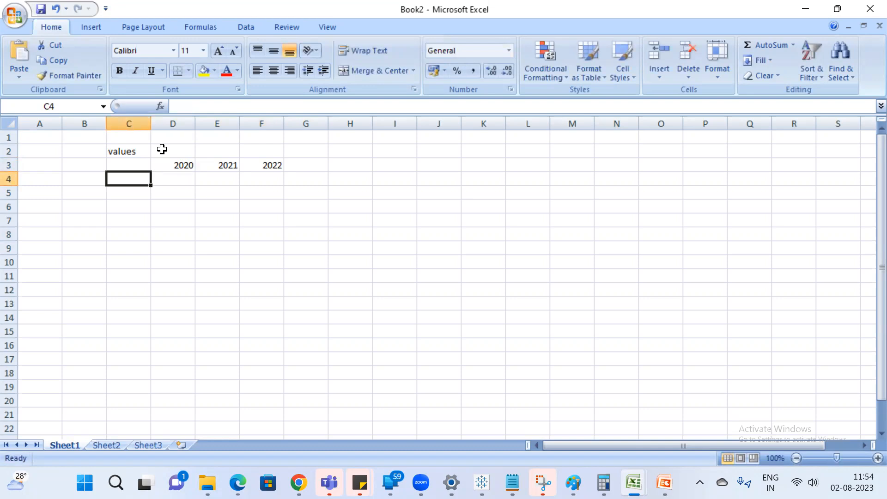
text(Jan)
key(Return)
text(Feb)
key(Return)
Enter 10 in cell D4 as the January 2020 value
key(Up)
key(Up)
key(Right)
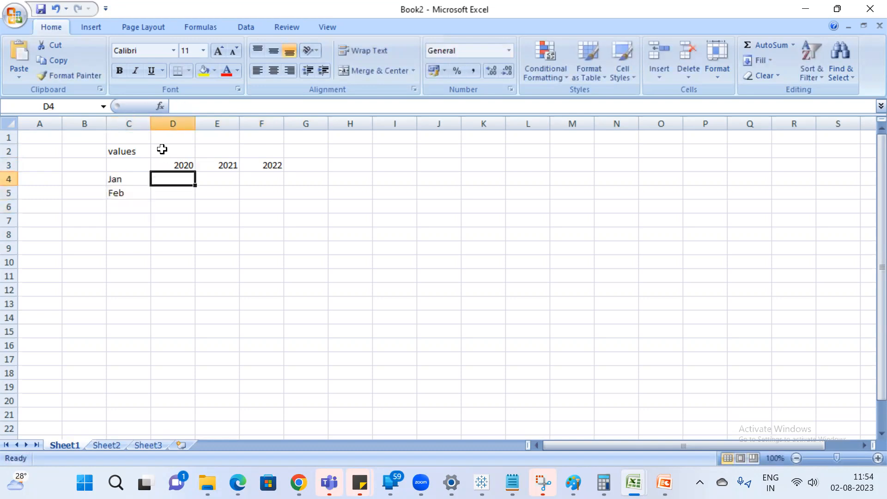
text(1)
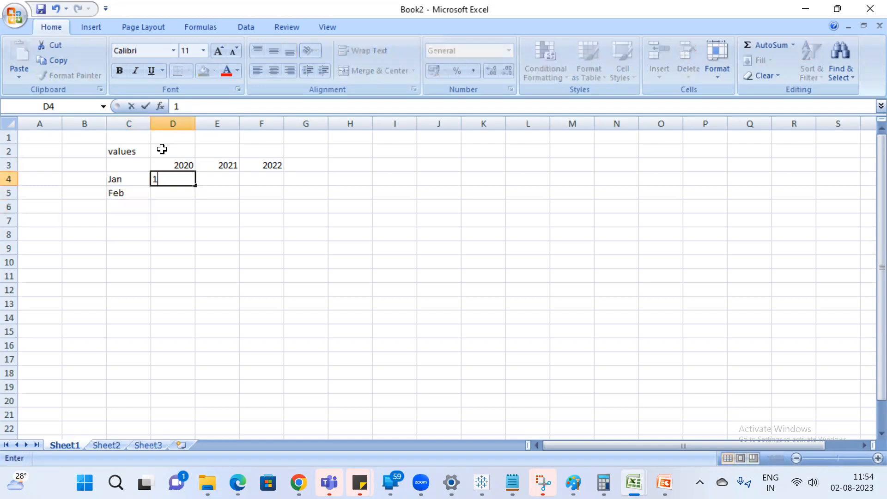
key(Return)
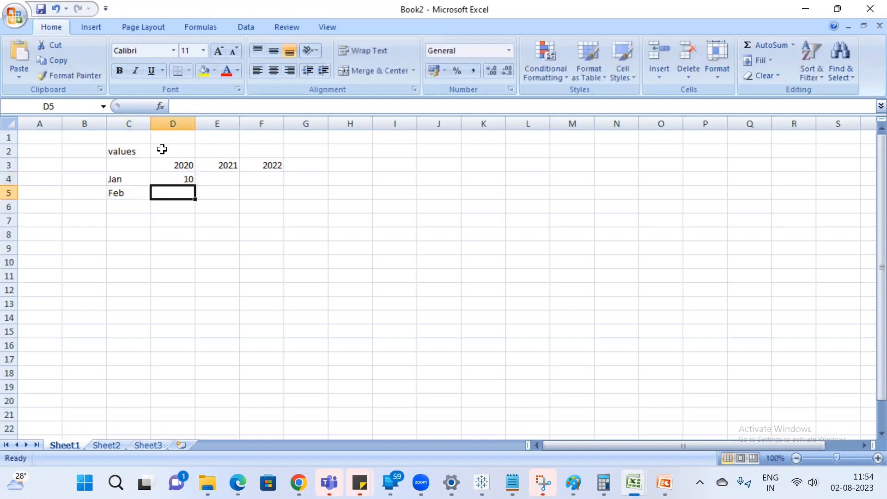
Enter the remaining January values, 20 for 2021 in cell E4 and 25 for 2022 in cell F4
key(Up)
key(Right)
text(20)
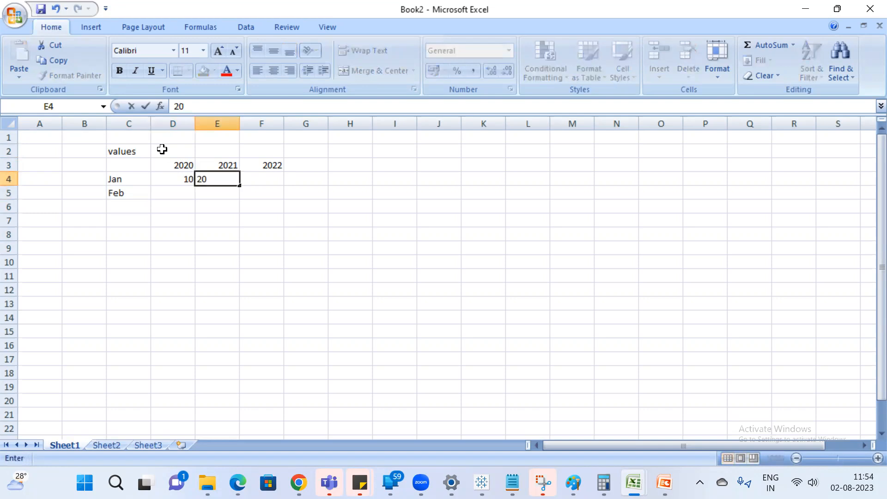
key(Return)
key(Up)
key(Right)
text(2)
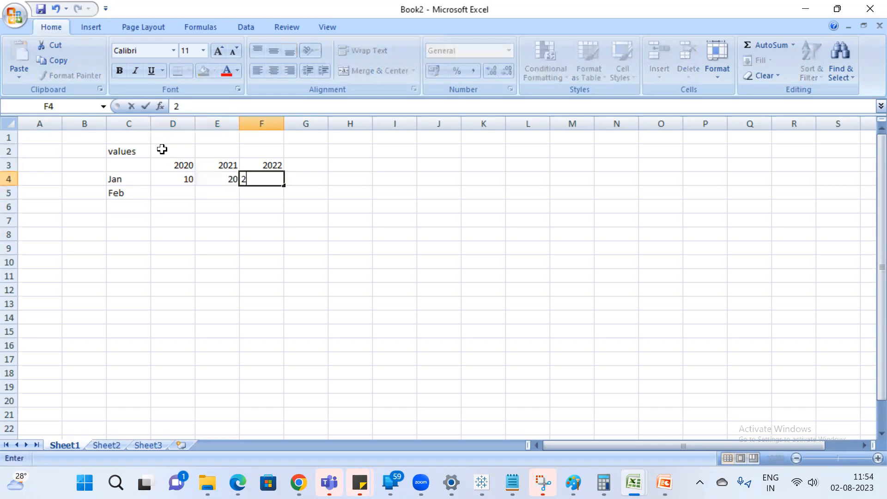
text(5)
key(Return)
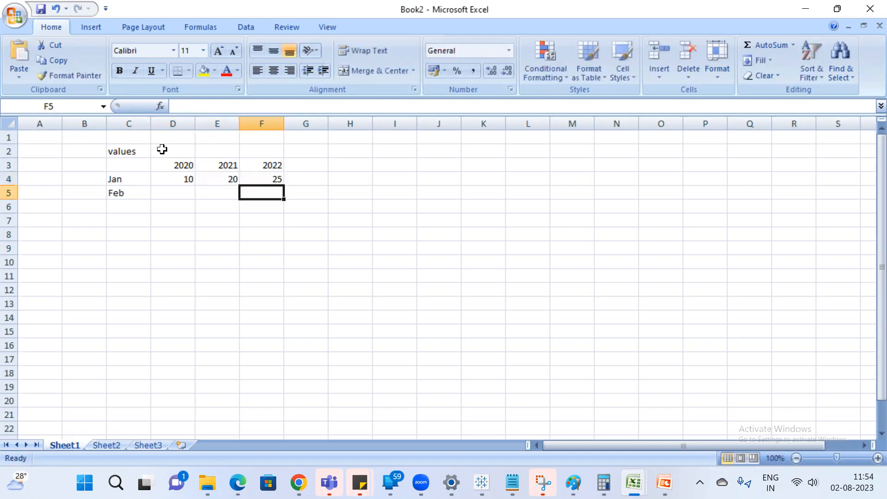
Fill in the February values: 34 in cell D5, 15 in cell E5 and 12 in cell F5
key(Left)
text(1)
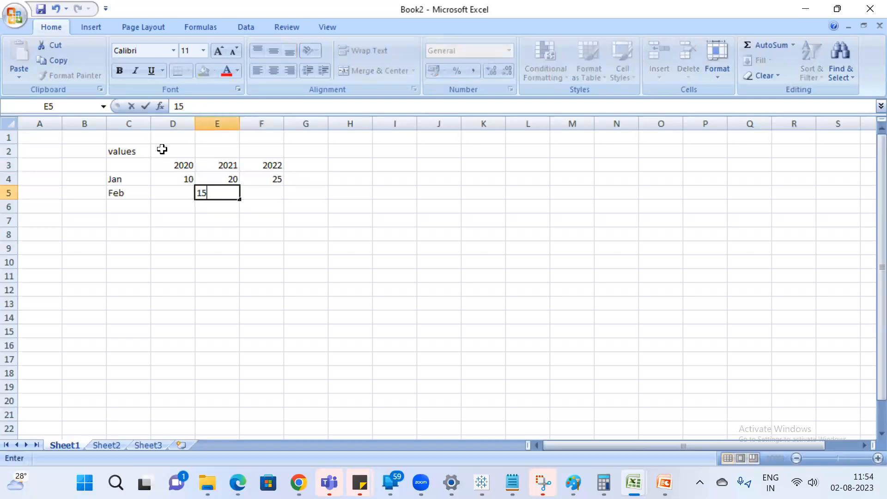
key(Return)
key(Left)
key(Up)
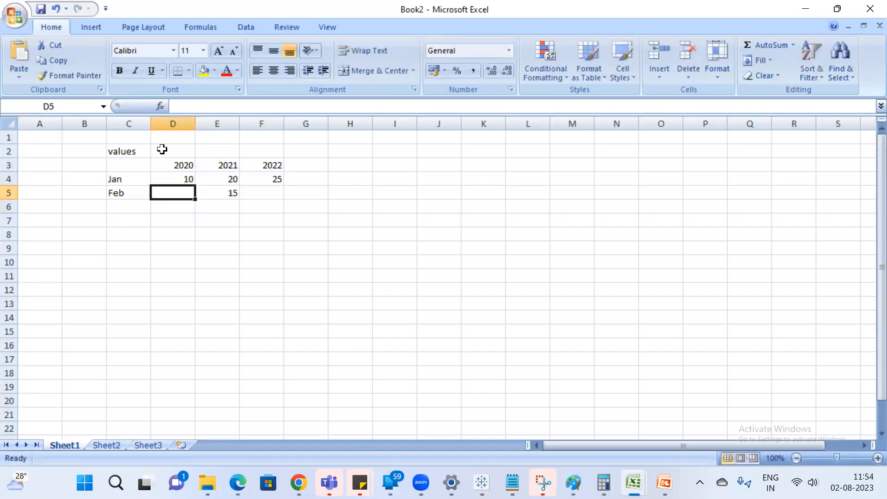
text(34)
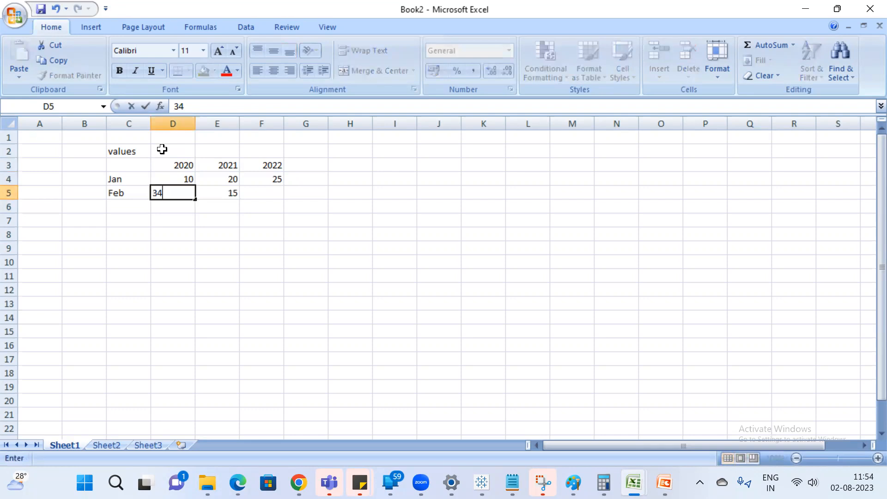
key(Return)
key(Up)
key(Right)
key(Right)
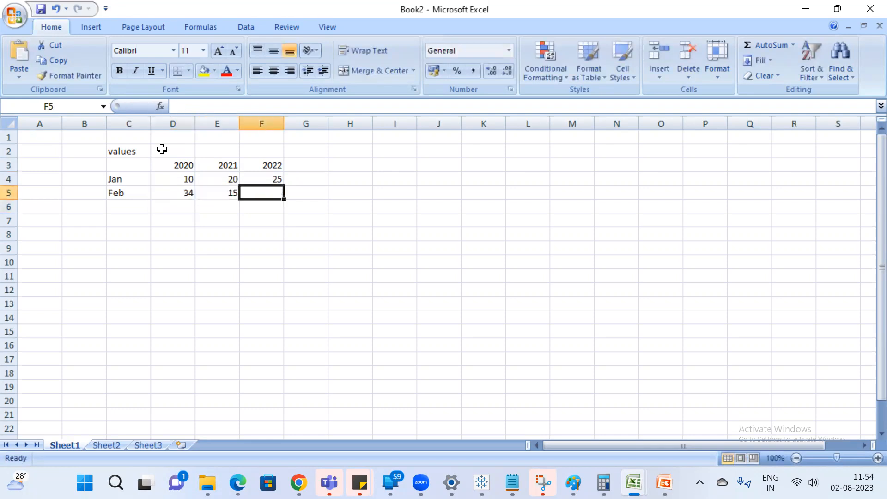
text(12)
key(Return)
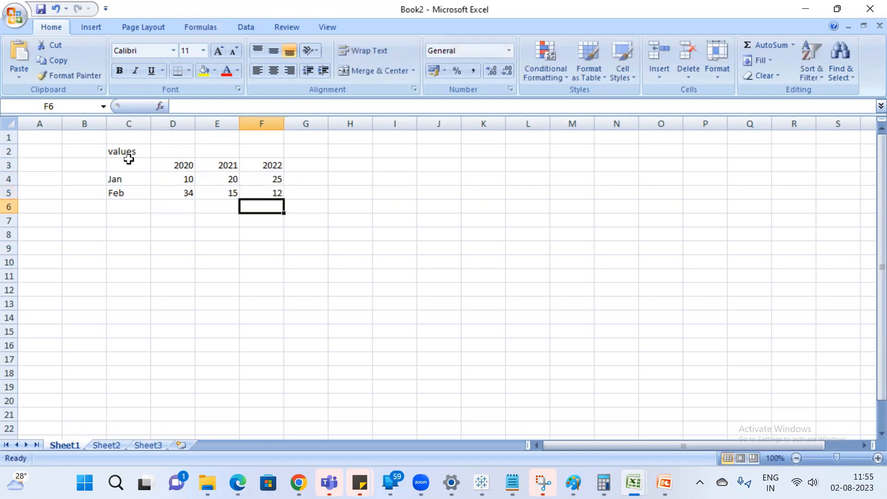
Enter the heading "Table across then donw" in cell C8 and auto-fit column C to it
drag(113, 168, 249, 192)
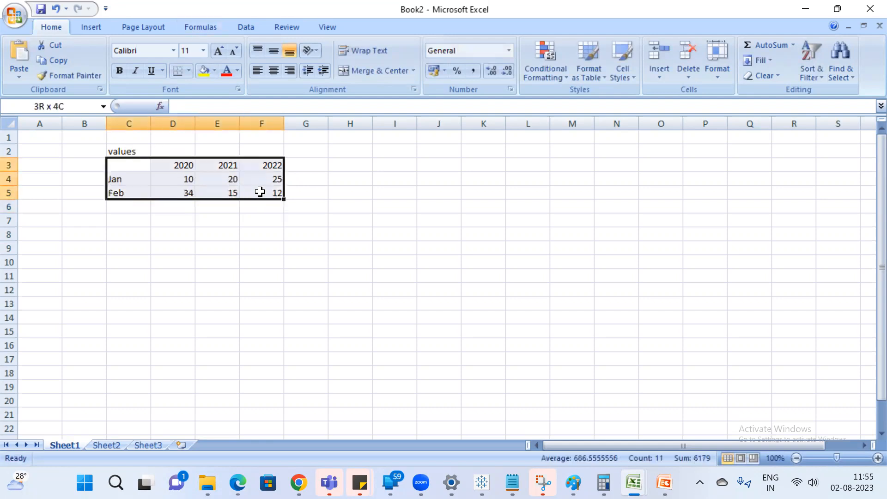
click(122, 234)
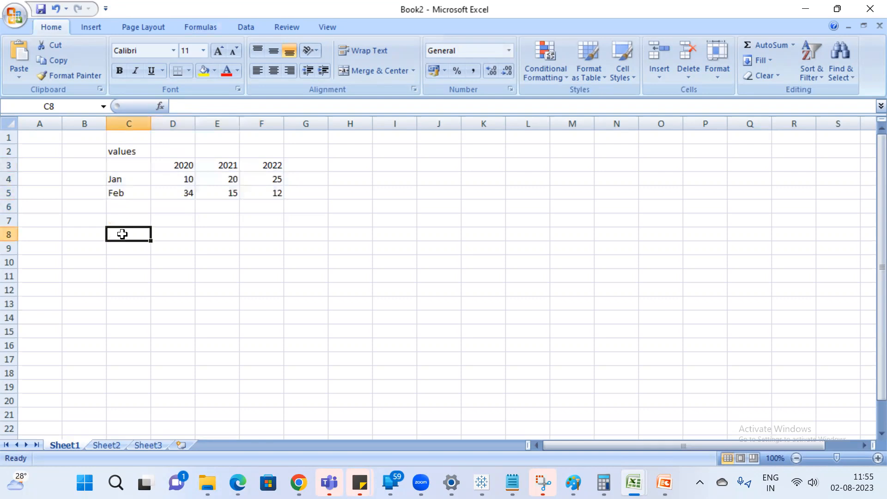
text(Table a)
key(BackSpace)
text(across then donw)
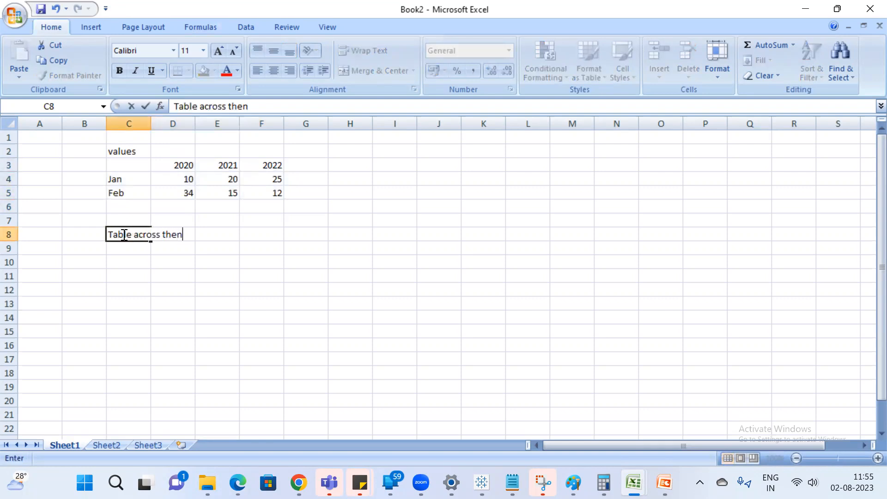
key(Return)
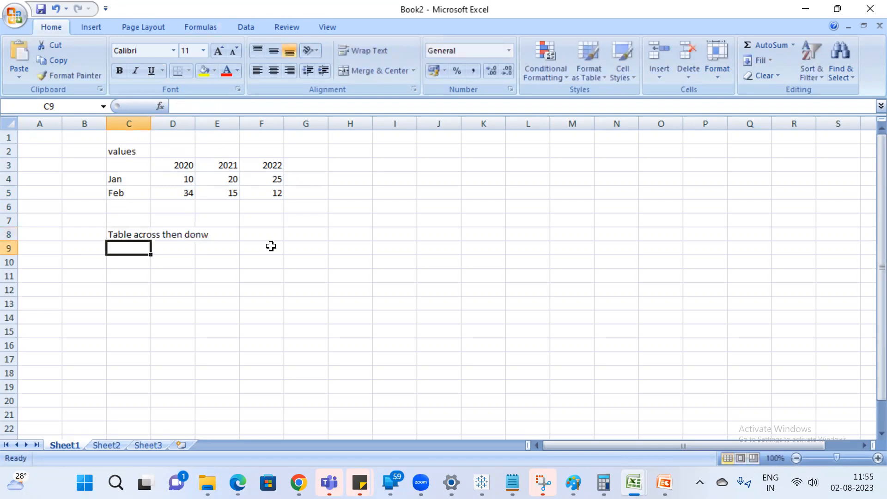
double_click(153, 125)
Copy the year headers 2020 to 2022 into D8:F8 and the labels Jan and Feb into C9:C10
drag(243, 165, 337, 165)
key(ctrl+c)
click(244, 236)
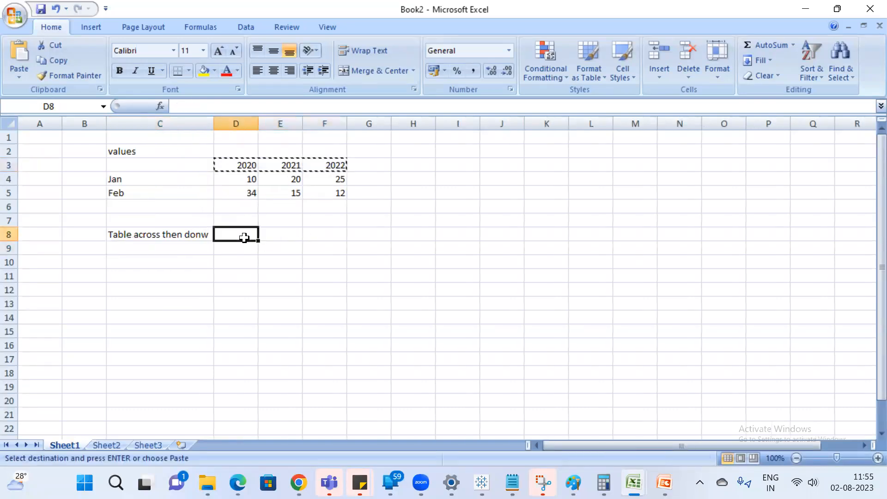
key(ctrl+v)
drag(149, 176, 148, 190)
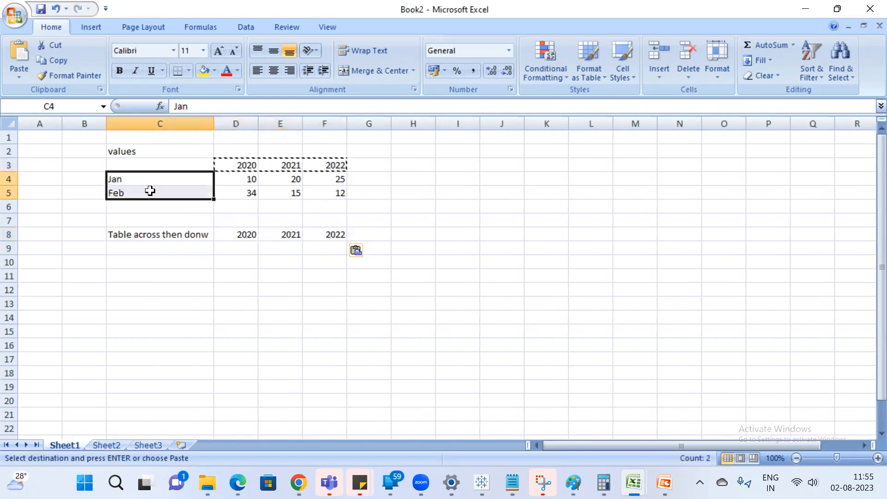
key(ctrl+c)
click(149, 247)
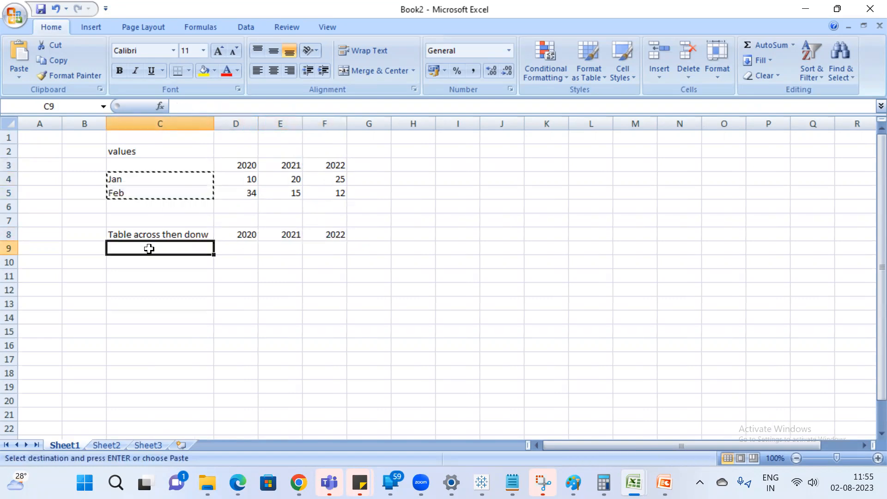
key(ctrl+v)
Enter 10 in cell D9 as the January 2020 running total
click(245, 254)
drag(234, 178, 324, 180)
click(236, 247)
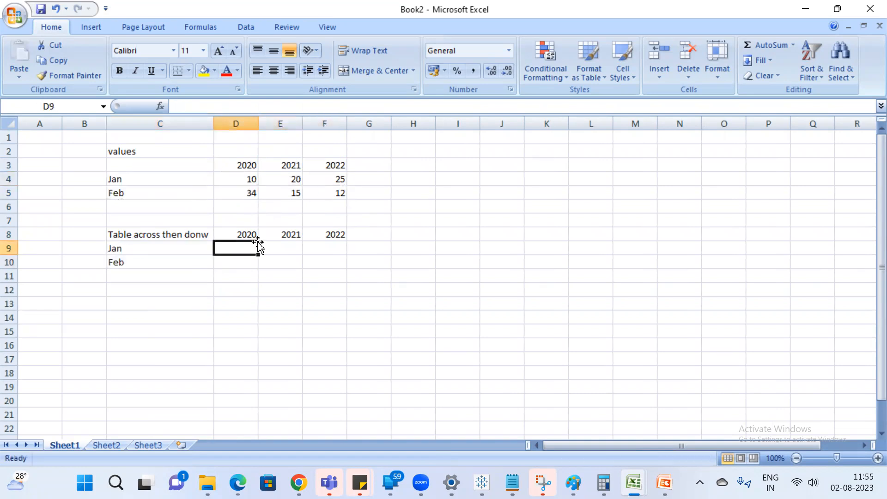
text(10)
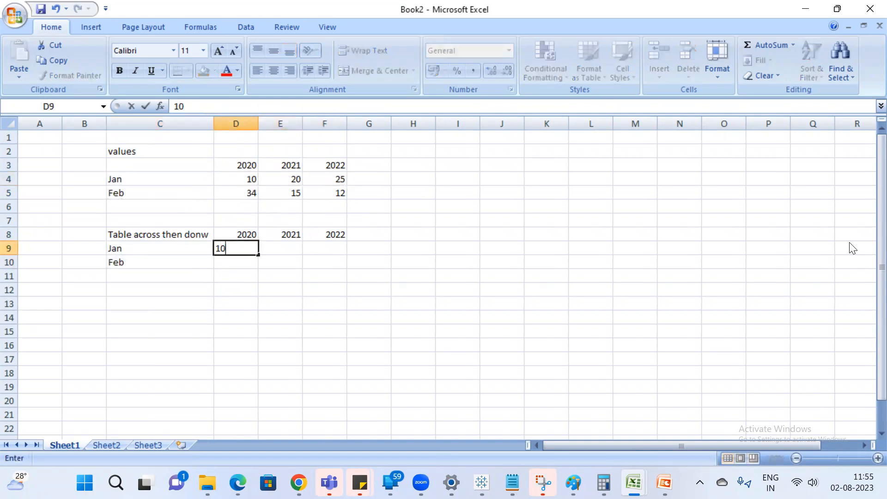
click(248, 180)
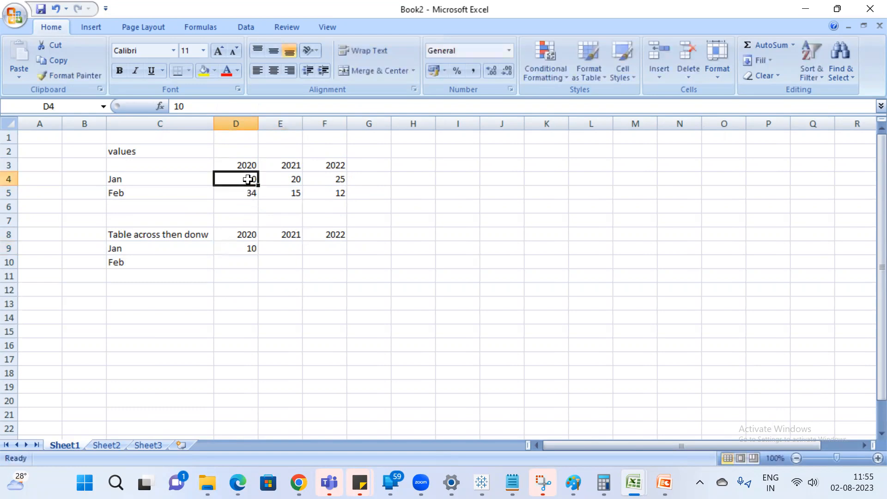
Add the January 2020 and 2021 values and enter 30 in cell E9 as the running total
click(285, 248)
drag(236, 176, 291, 177)
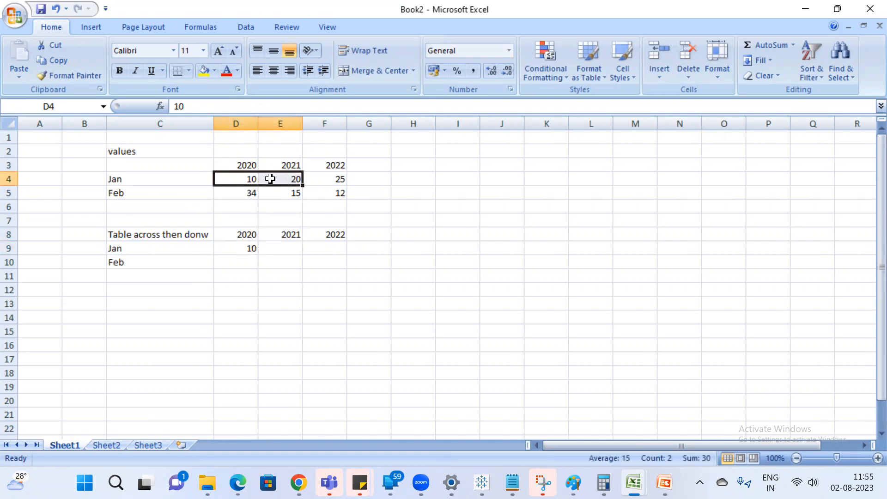
click(281, 247)
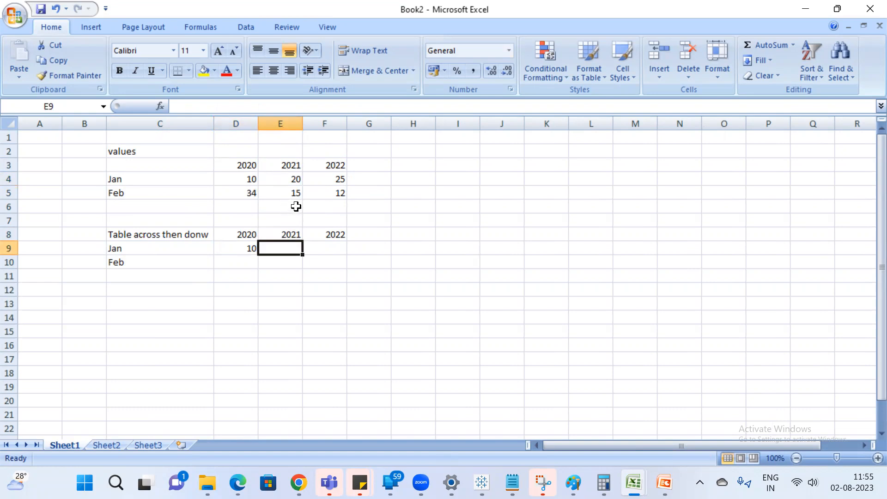
text(30)
key(Return)
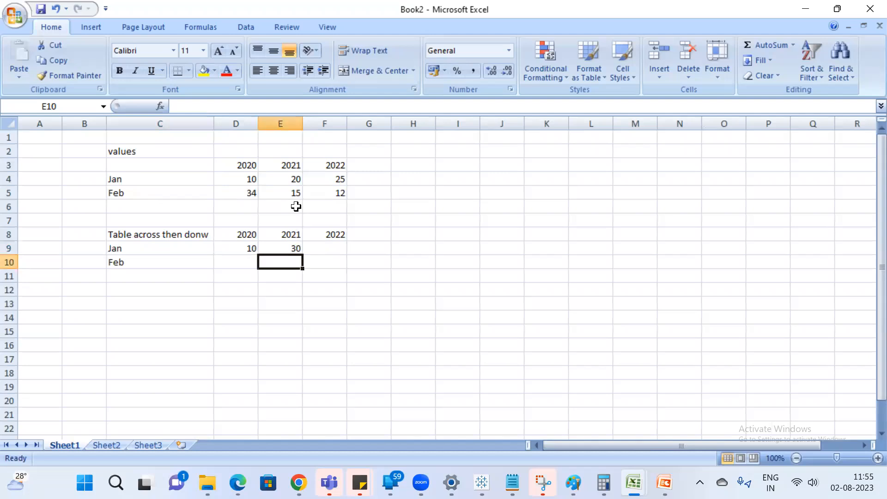
Sum the January values of all three years and enter 55 in cell F9
click(340, 176)
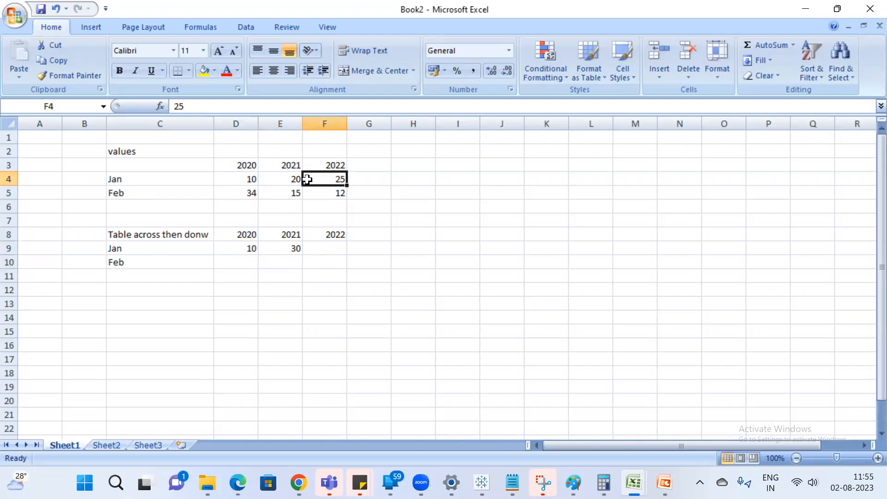
ctrl+click(290, 178)
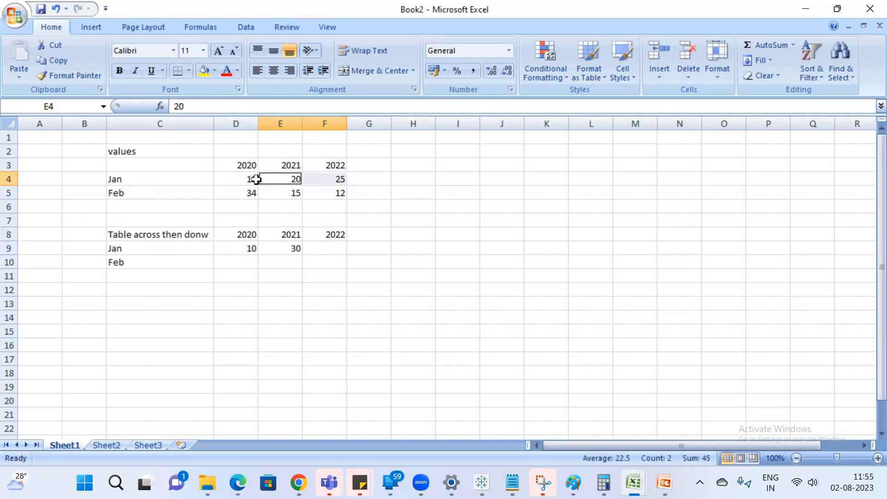
ctrl+click(250, 179)
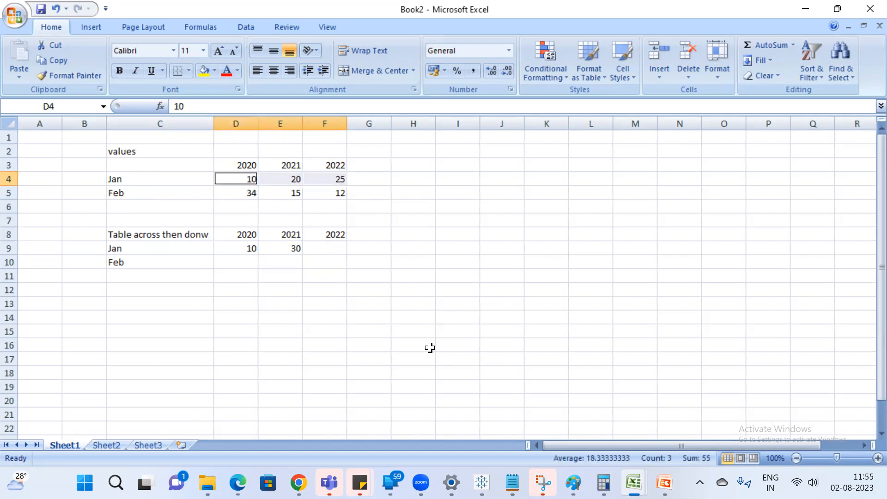
click(331, 248)
text(5)
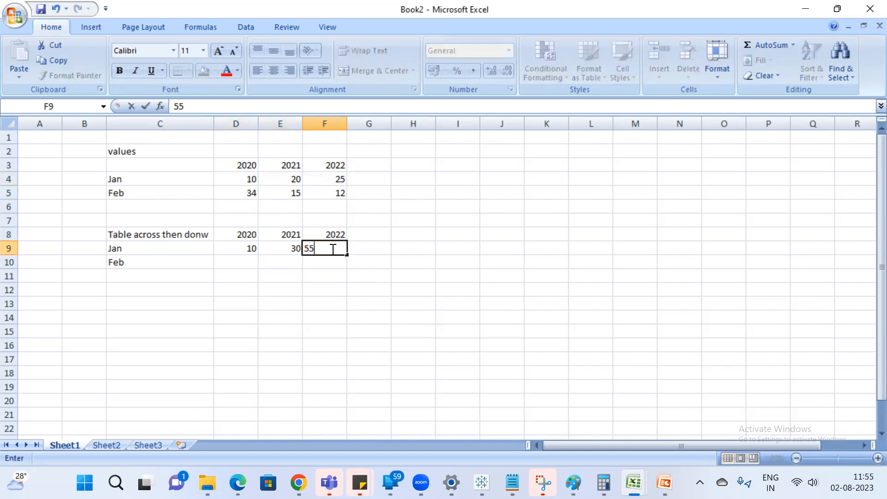
text(5)
key(Return)
Sum all January values together with the February 2020 value and enter 89 in cell D10
drag(248, 180, 329, 178)
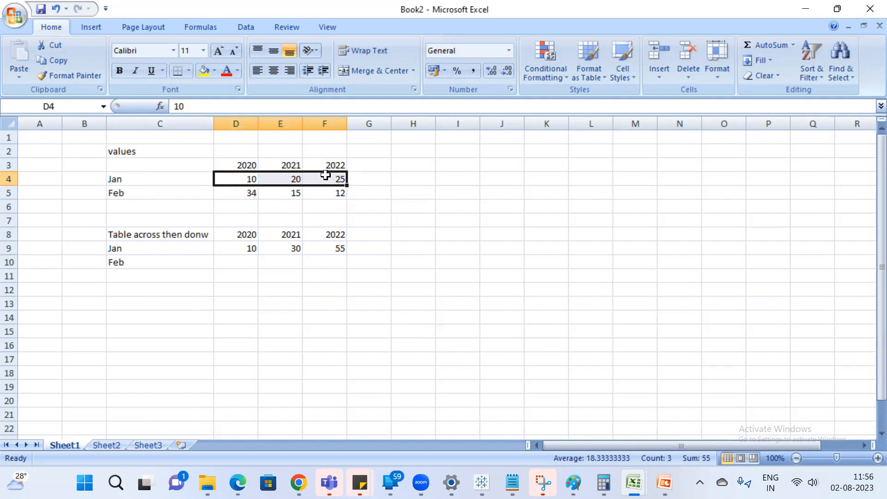
ctrl+click(238, 192)
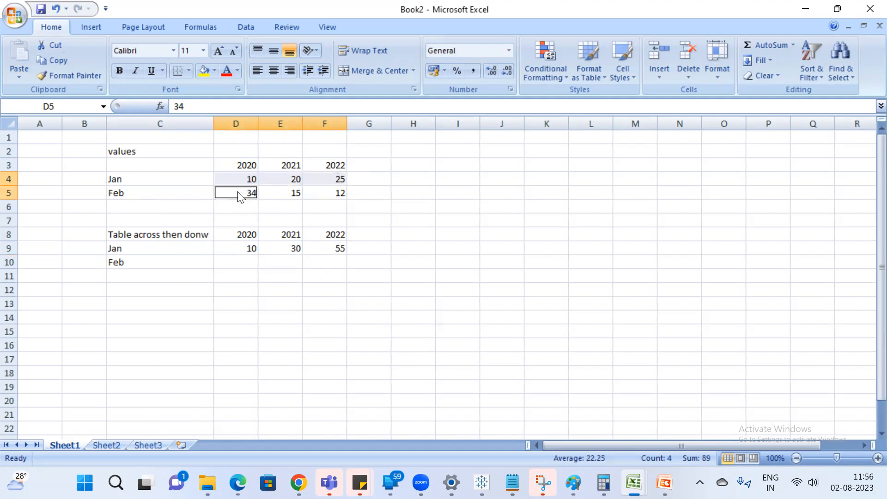
click(240, 194)
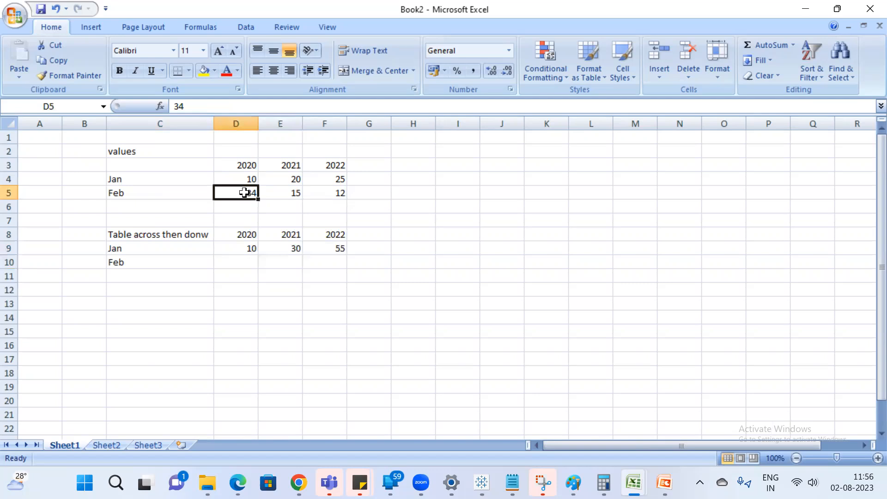
drag(331, 182, 249, 180)
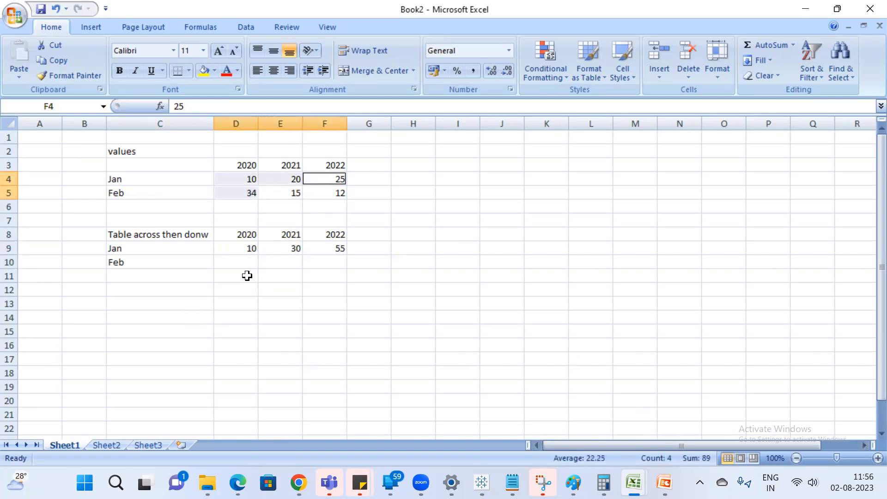
click(243, 261)
text(89)
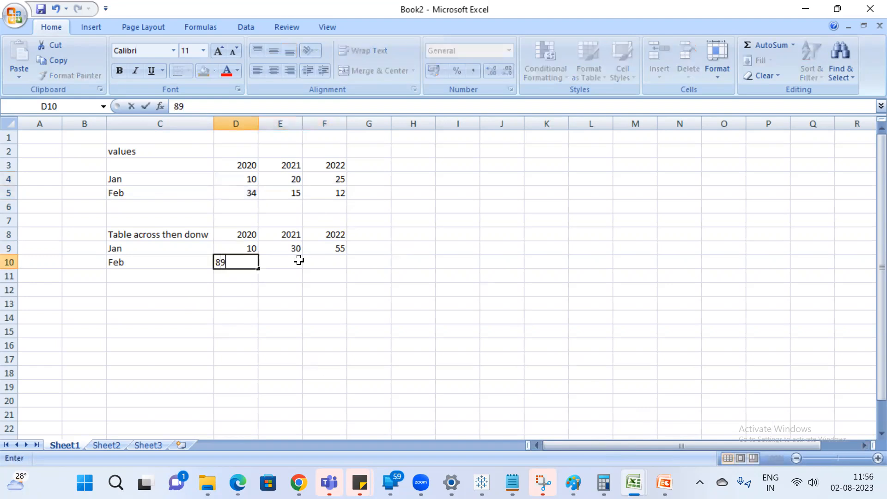
key(Return)
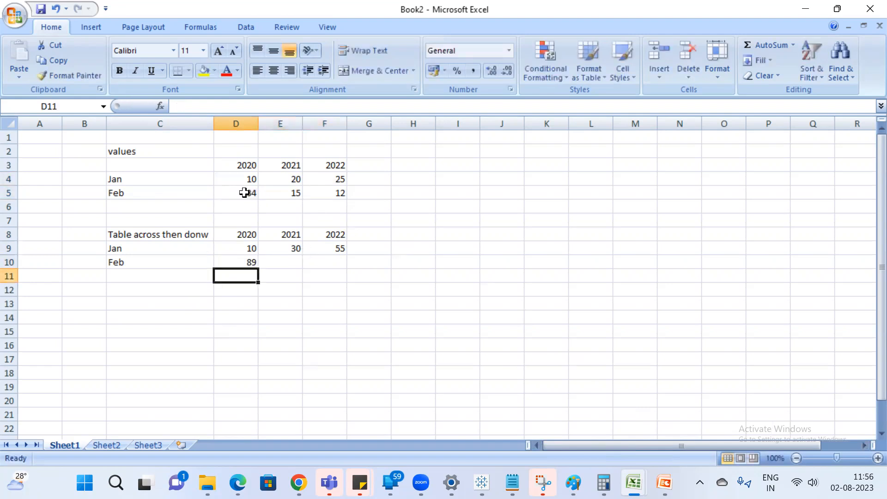
Sum all January values plus the February 2020 and 2021 values and enter 104 in cell E10
click(295, 193)
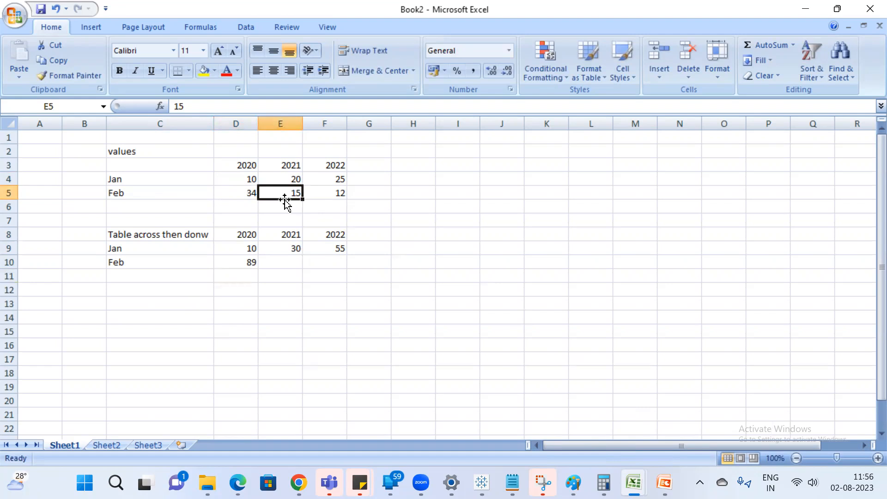
ctrl+click(245, 191)
drag(245, 179, 330, 180)
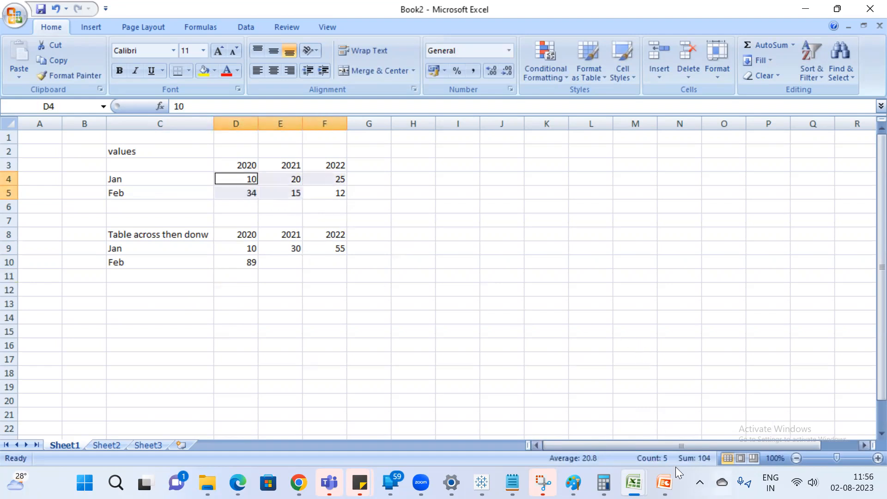
click(288, 262)
text(104)
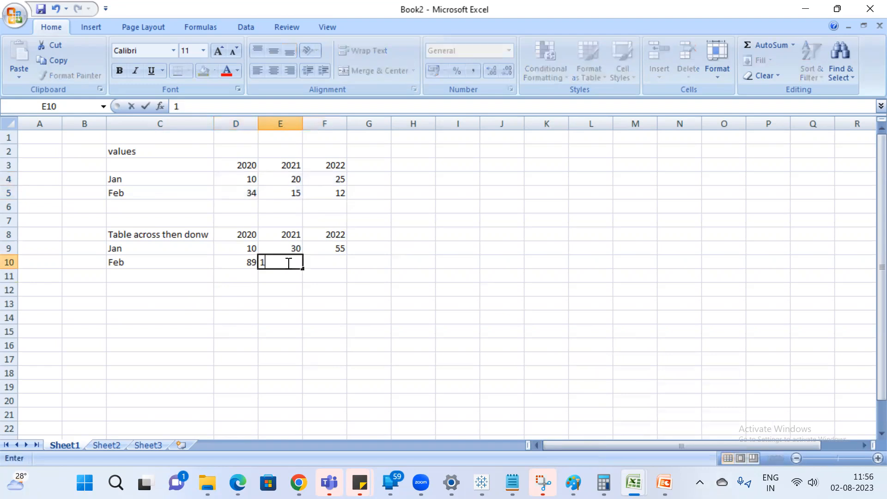
key(Return)
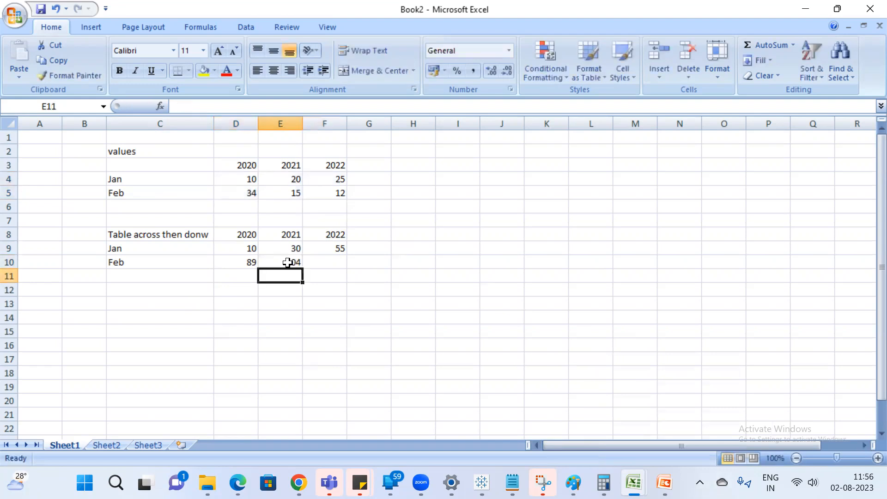
Sum all January and February values of the three years and enter 116 in cell F10
click(331, 192)
drag(297, 192, 221, 190)
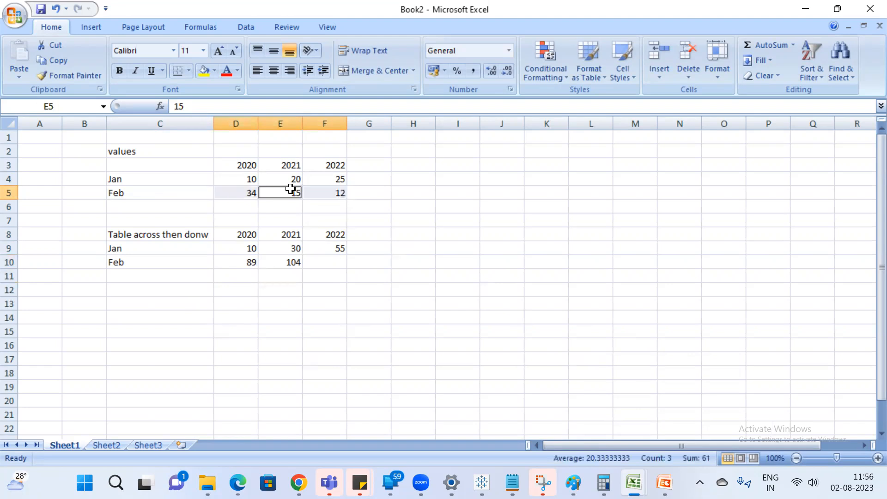
drag(331, 180, 247, 177)
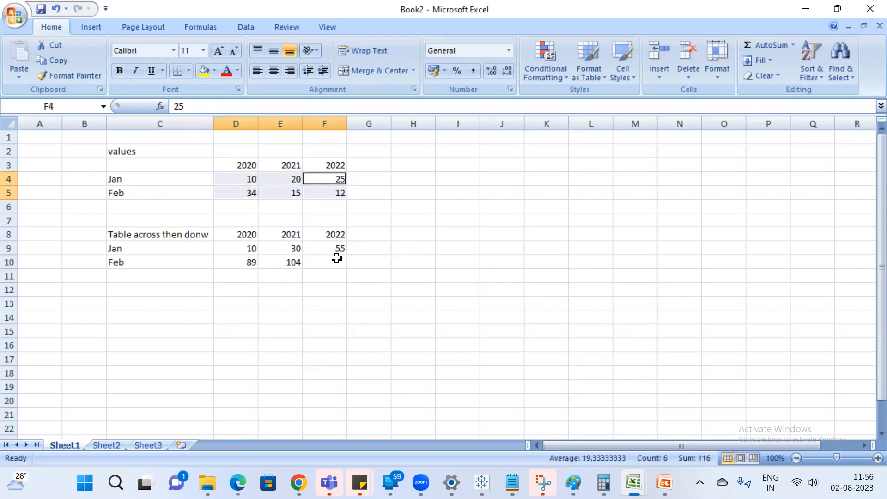
click(333, 266)
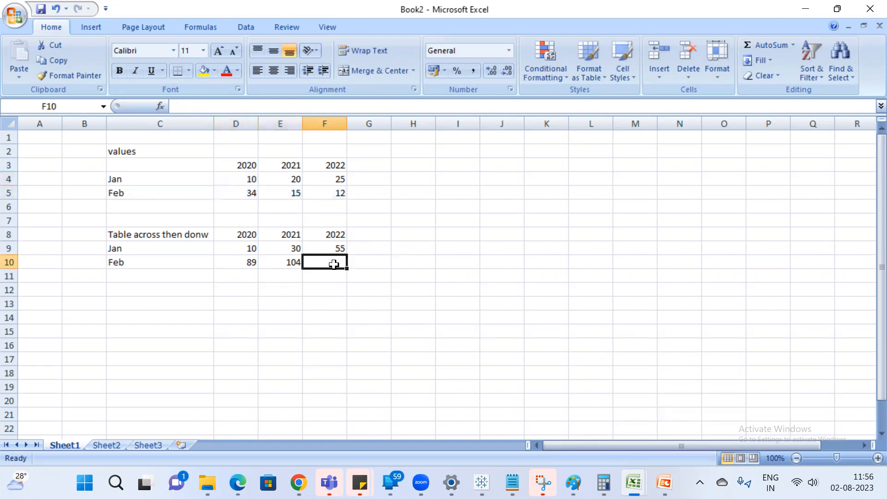
text(116)
key(Return)
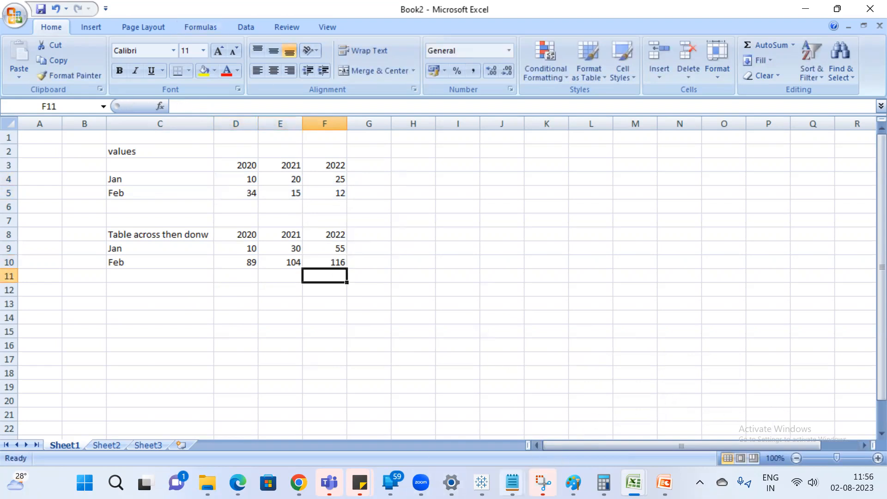
Check the participant list of the Google Meet call and return to the Excel workbook
mouse_move(512, 483)
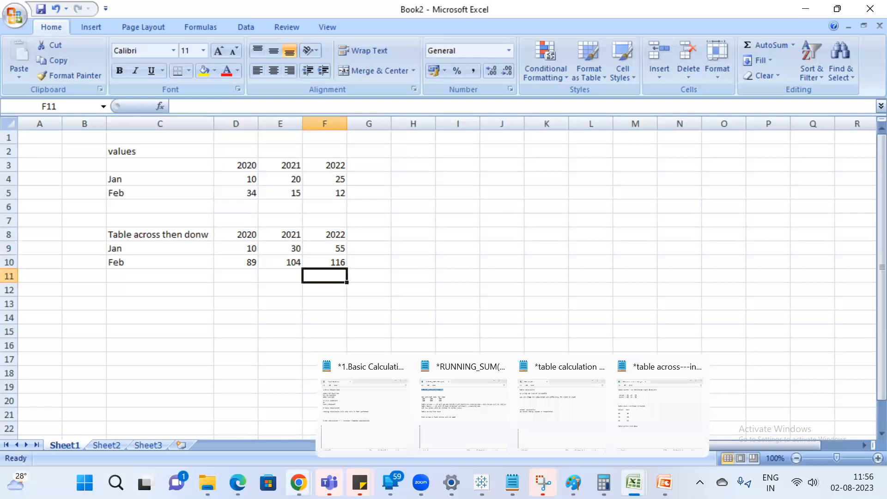
mouse_move(299, 483)
click(223, 404)
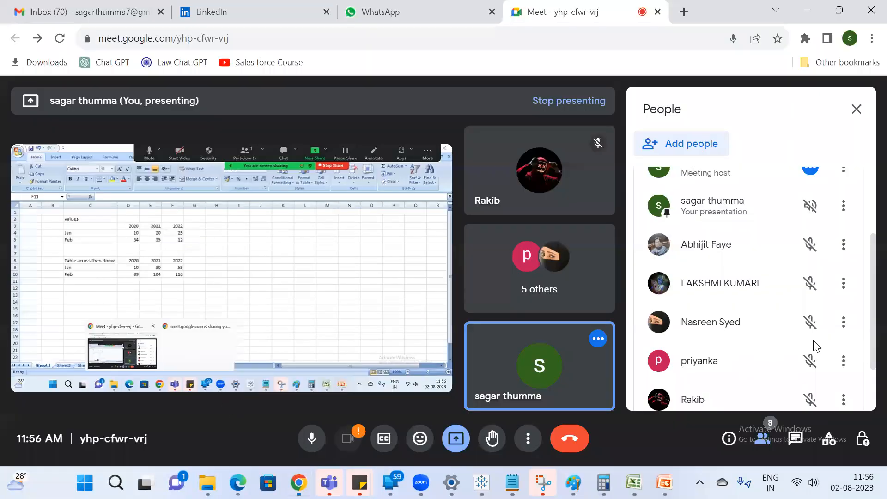
scroll(811, 347, down, 2)
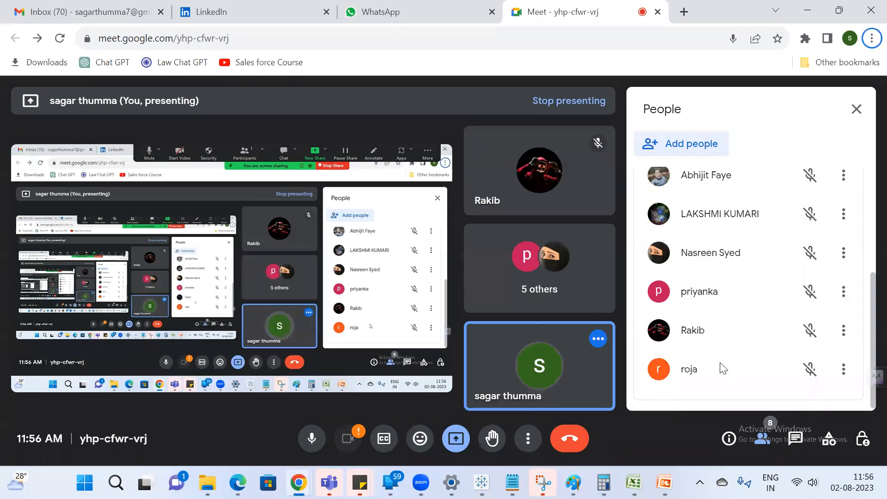
click(633, 482)
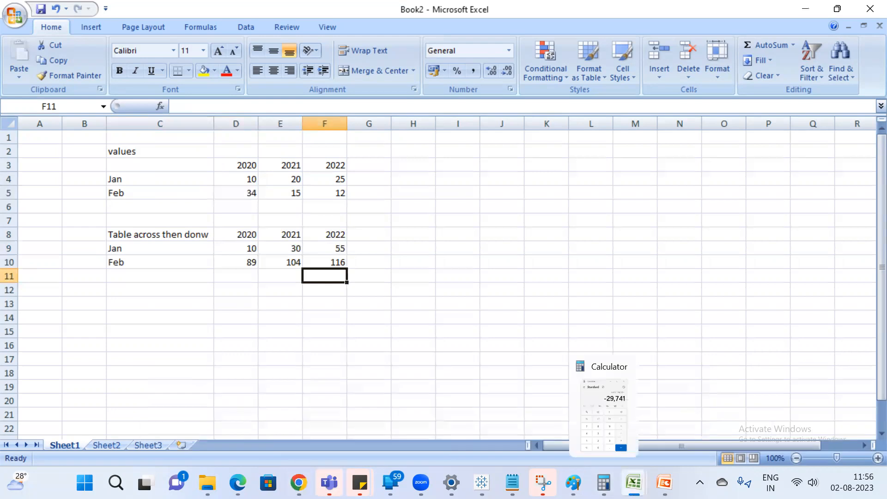
click(512, 482)
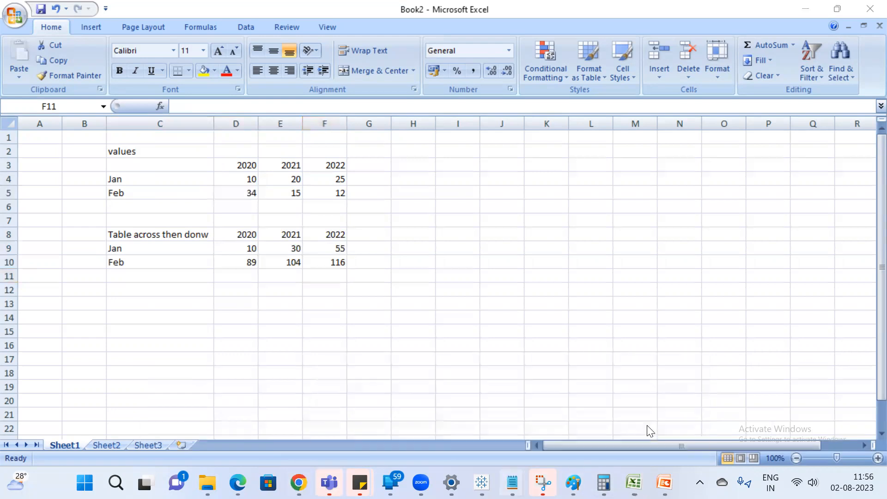
Enter the heading "table down then across" in cell C12
click(140, 291)
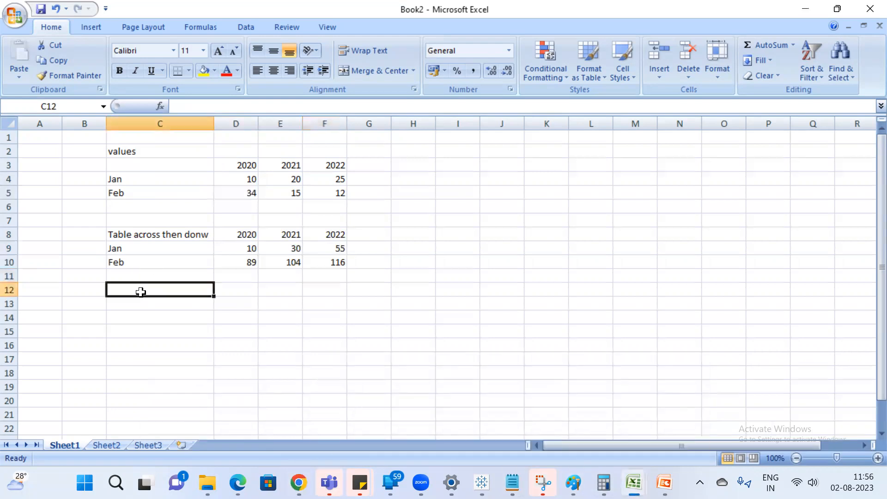
text(table down then acrr)
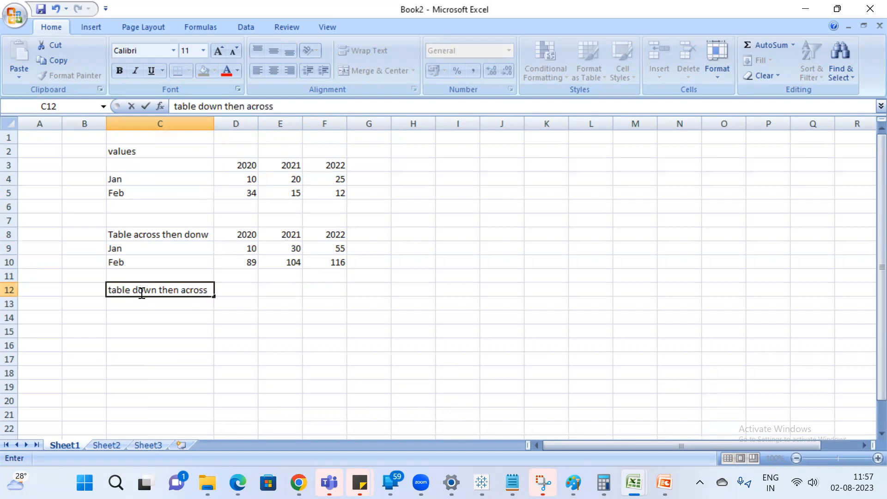
key(Return)
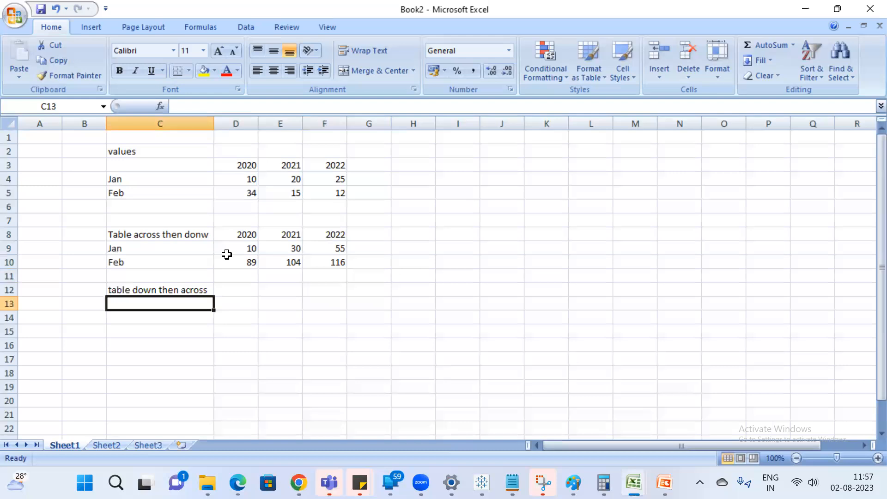
Try filling the January values yellow and the February 2020 value green, and undo both fills
drag(235, 179, 336, 179)
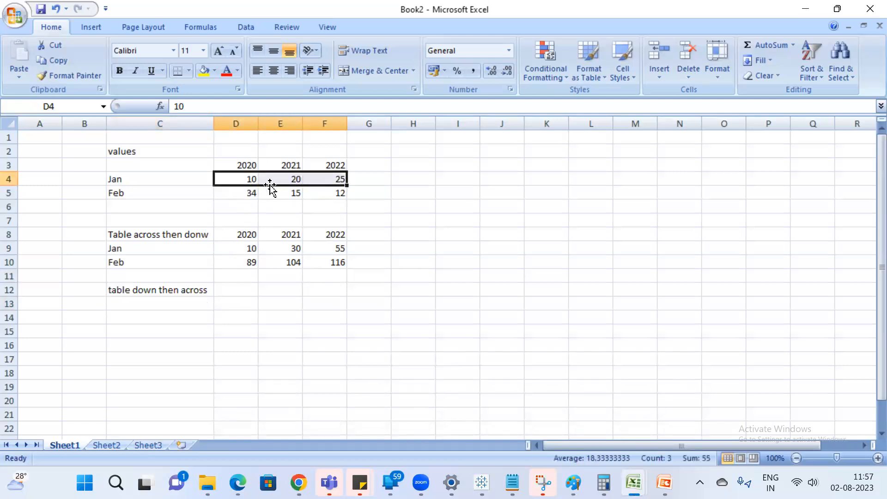
click(200, 69)
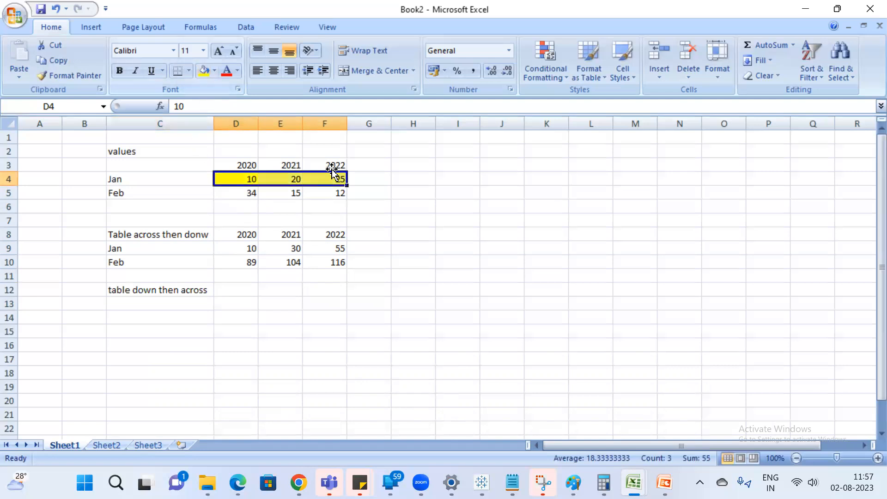
click(241, 192)
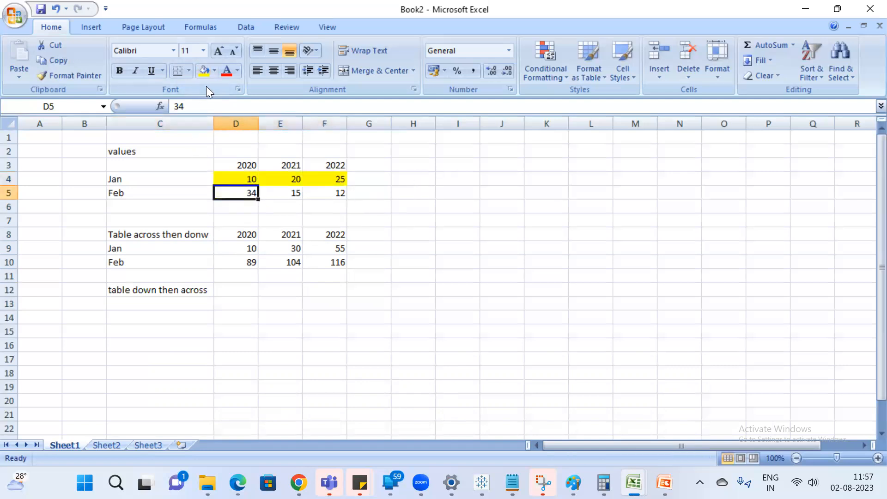
click(214, 69)
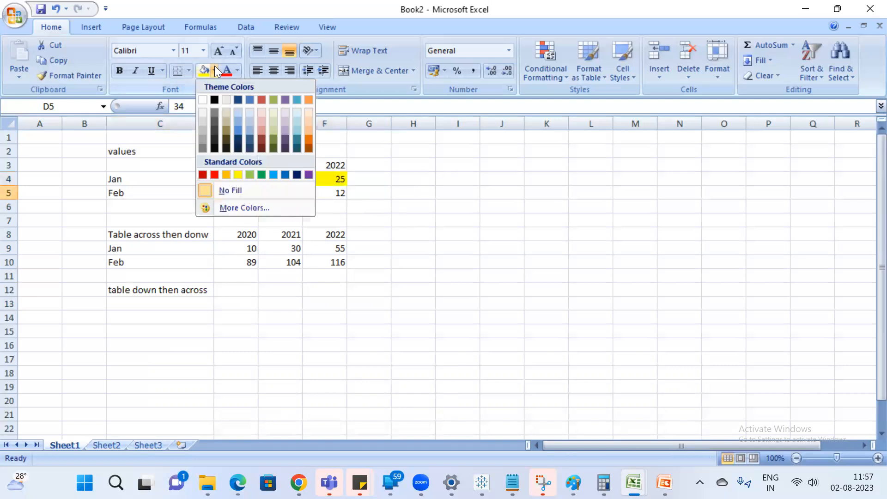
click(248, 174)
click(379, 173)
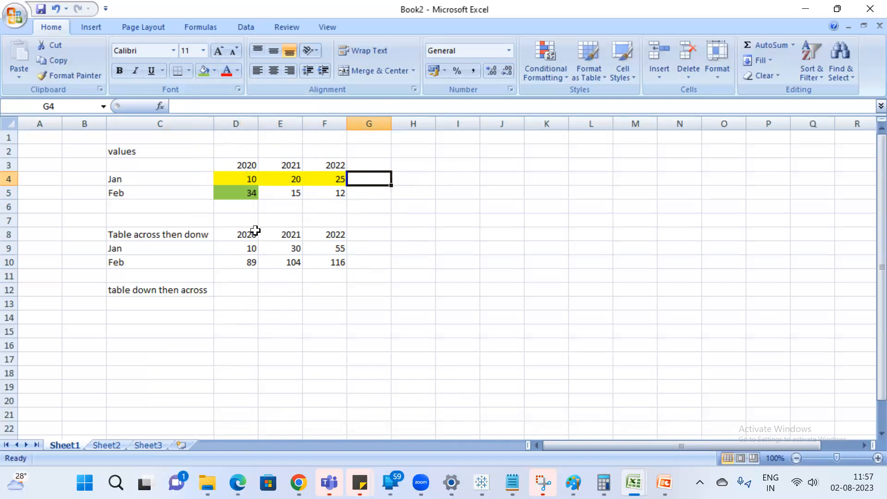
key(ctrl+z)
key(ctrl+z)
Fill the January and February 2020 values in cells D4:D5 with green
click(244, 182)
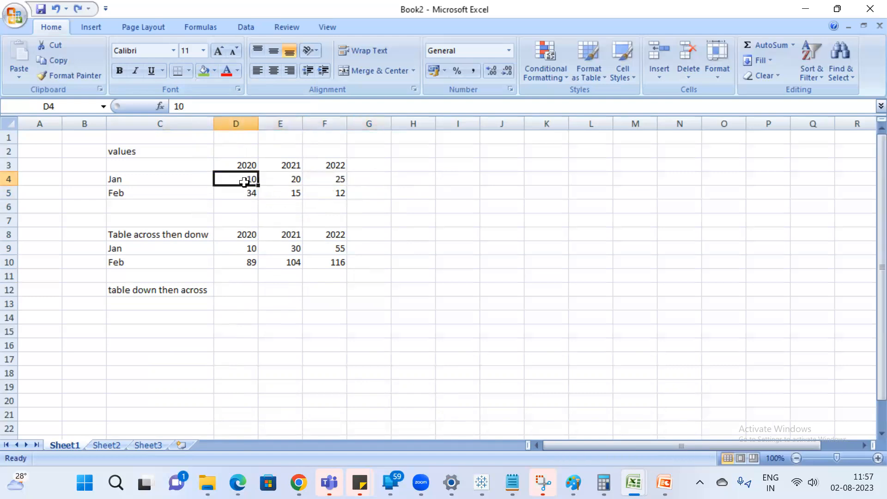
drag(245, 181, 243, 193)
click(206, 71)
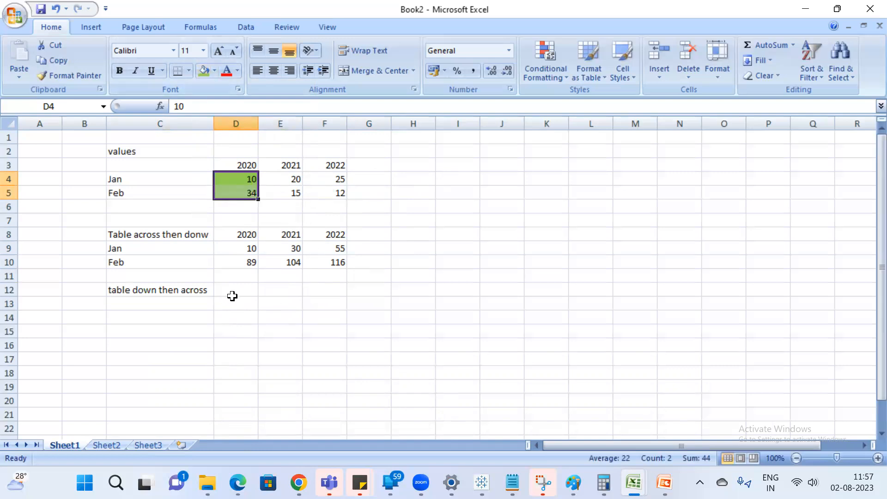
Copy the year headers 2020 to 2022 from row 8 into cells D12:F12
drag(245, 234, 327, 232)
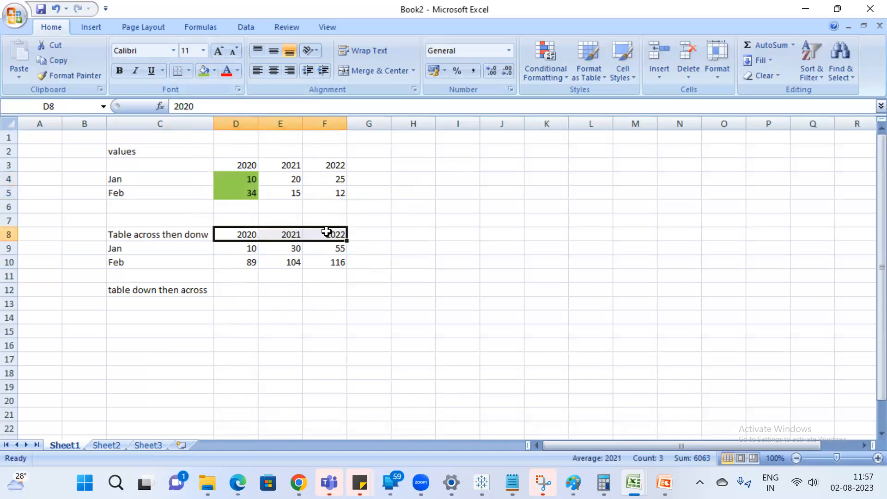
key(ctrl+c)
click(233, 289)
key(ctrl+v)
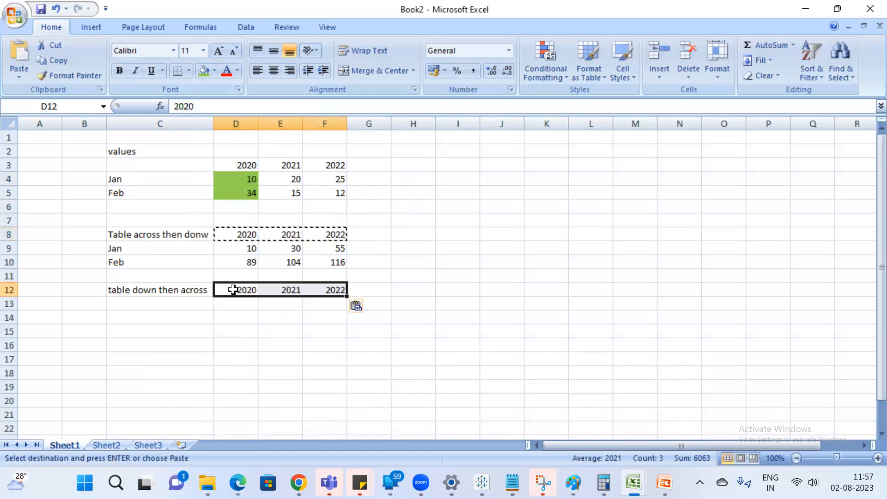
key(Escape)
Copy the Jan and Feb labels from C9:C10 into cells C13:C14
drag(153, 249, 155, 260)
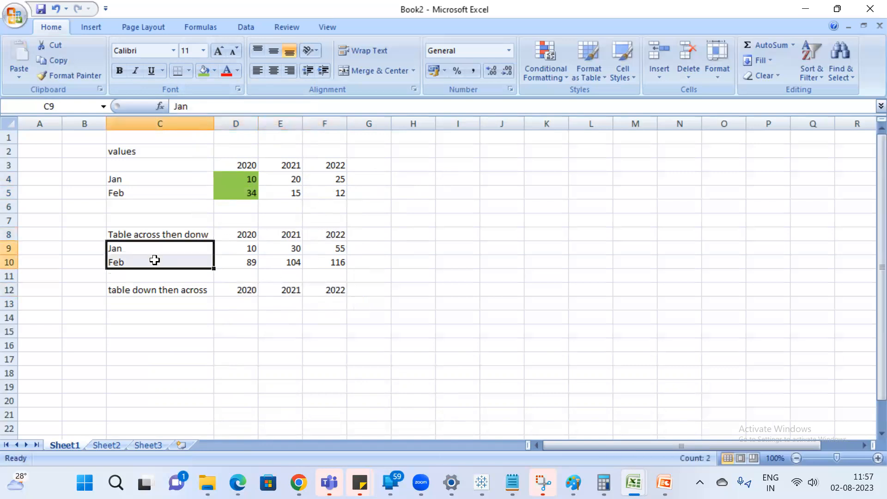
key(ctrl+c)
click(174, 305)
key(ctrl+v)
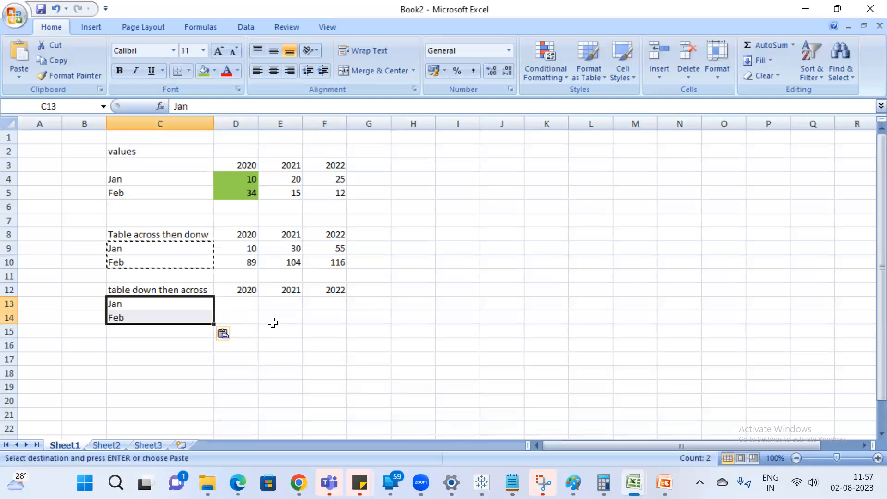
key(Escape)
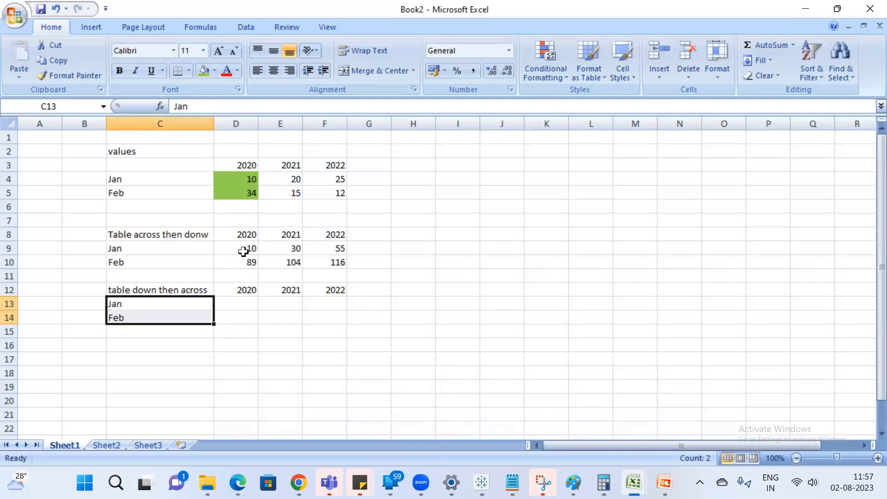
Enter the January 2020 value 10 in cell D13 as the first down-then-across running total
click(231, 178)
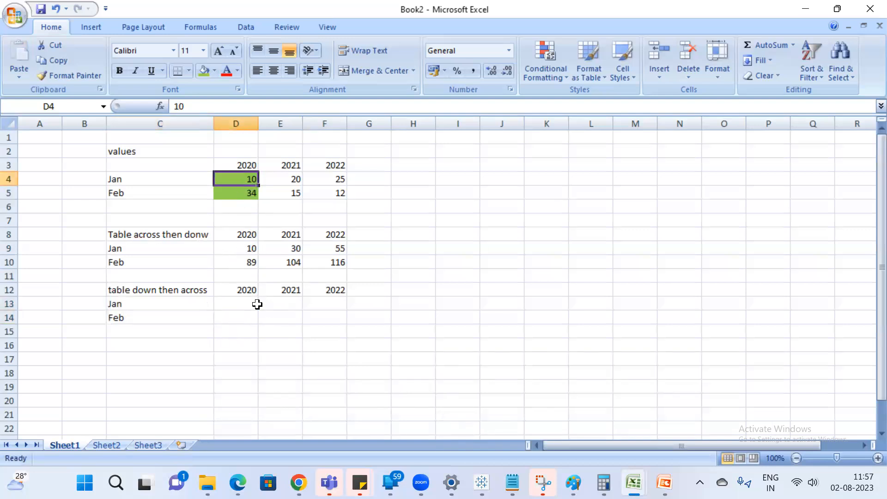
click(244, 303)
text(10)
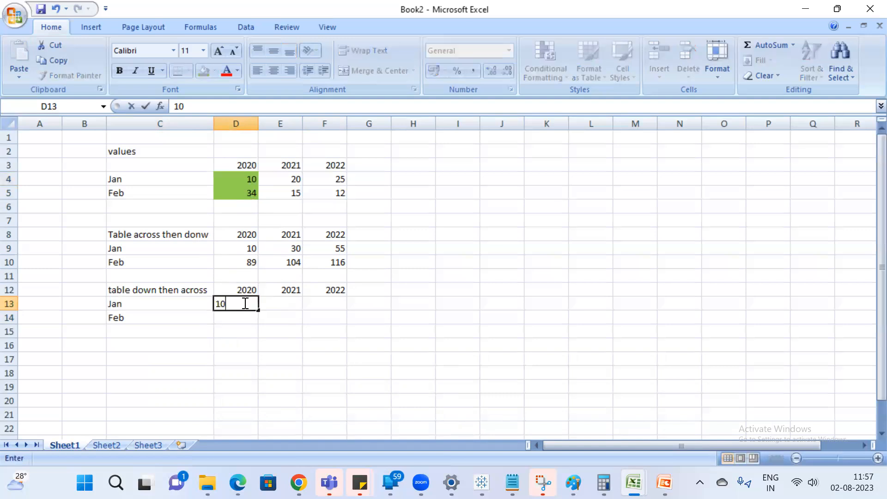
key(Return)
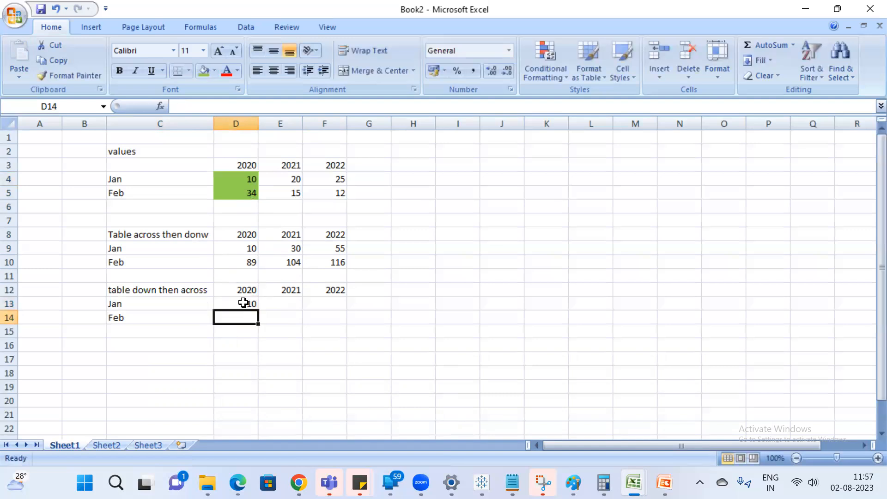
Add the February 2020 value to the January total and enter 44 in cell D14
click(238, 189)
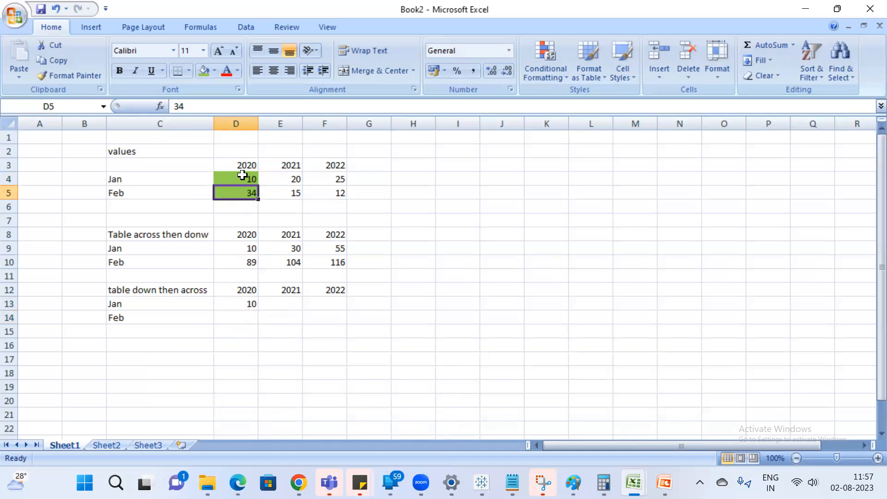
click(249, 314)
text(34)
key(Return)
Sum both 2020 values with the January 2021 value and enter 64 in cell E13
drag(238, 177, 237, 189)
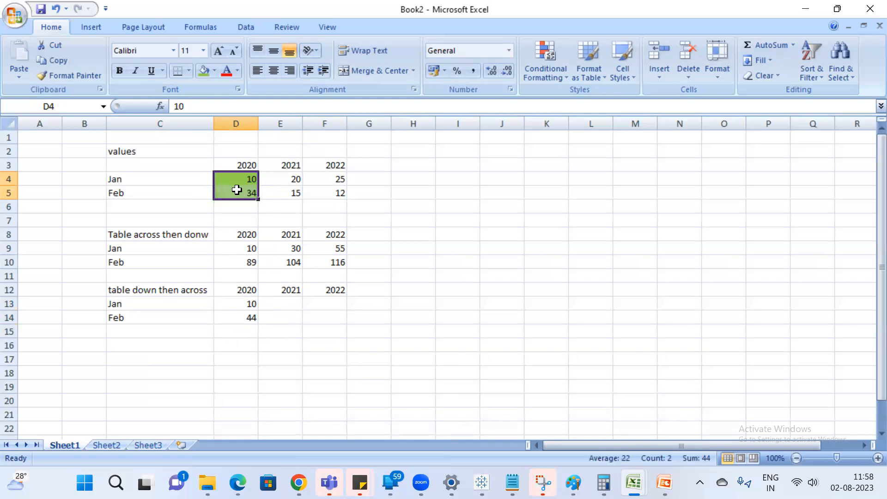
ctrl+click(281, 180)
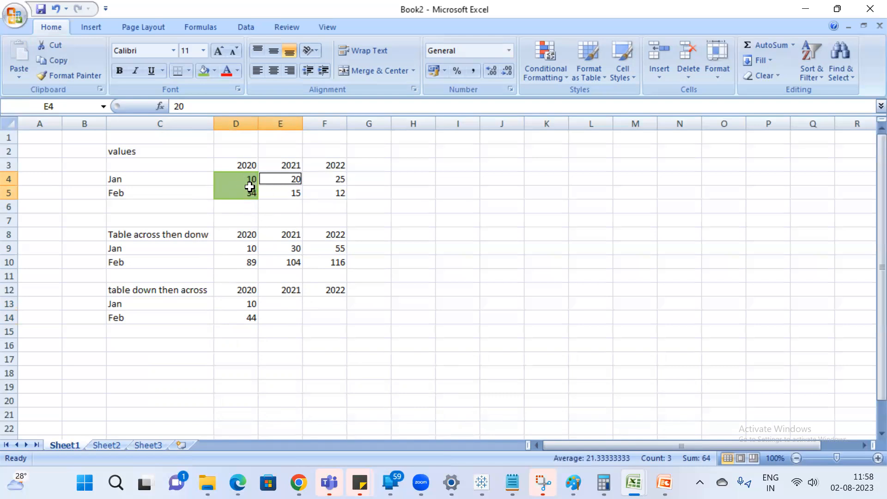
click(287, 299)
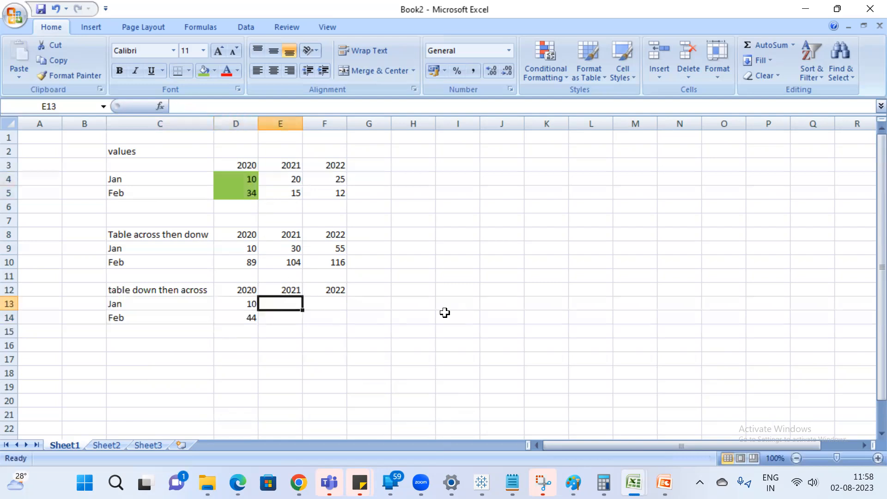
text(64)
key(Return)
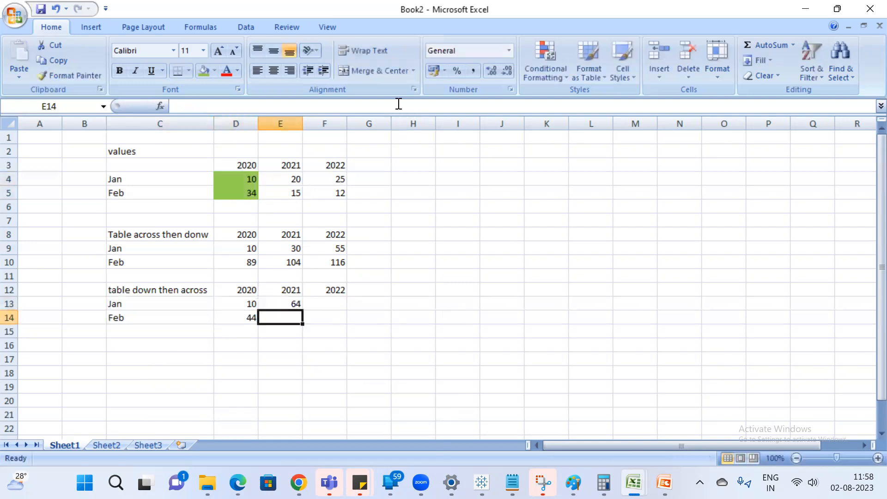
Sum the January and February values of 2020 and 2021 and enter 79 in cell E14
click(291, 193)
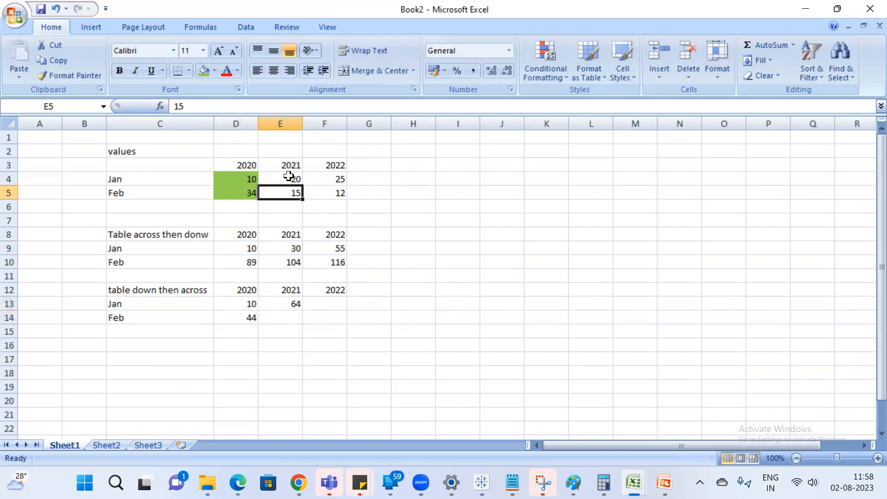
ctrl+click(289, 178)
ctrl+click(247, 191)
ctrl+click(247, 180)
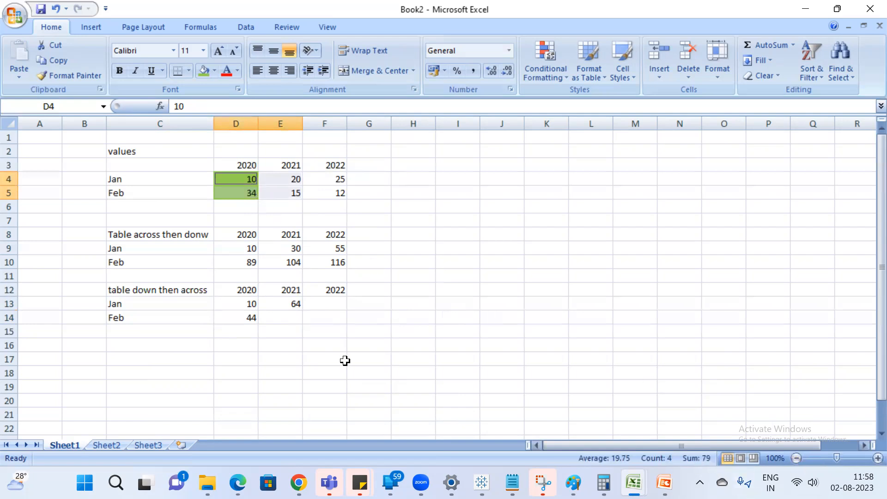
click(283, 316)
text(7)
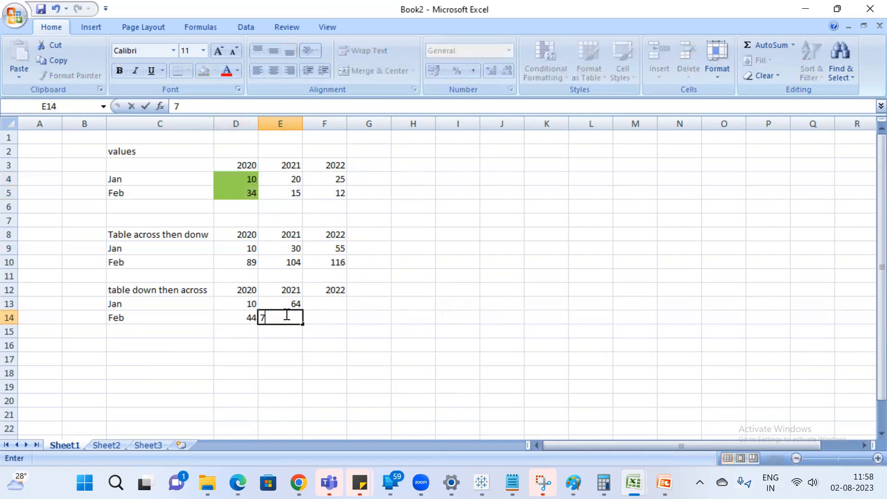
key(Return)
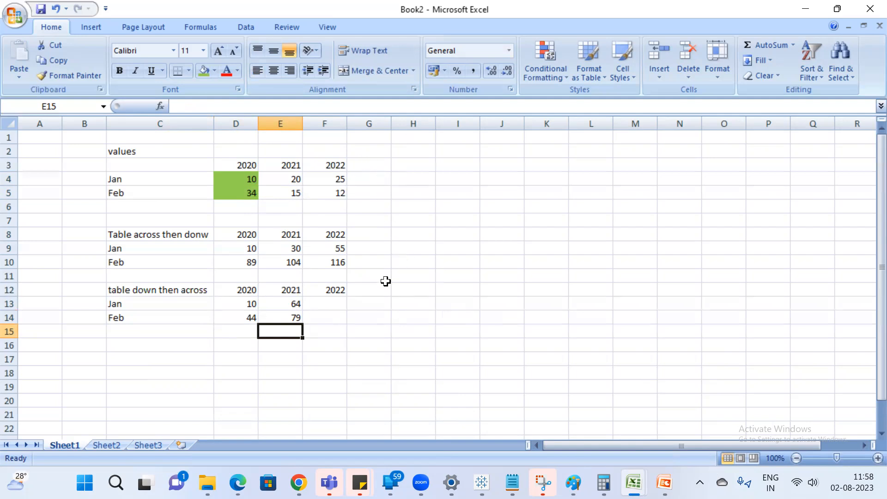
Add the January 2022 value to all 2020 and 2021 values and enter 104 in cell F13
click(340, 179)
ctrl+click(294, 190)
ctrl+click(293, 180)
ctrl+click(250, 192)
ctrl+click(247, 179)
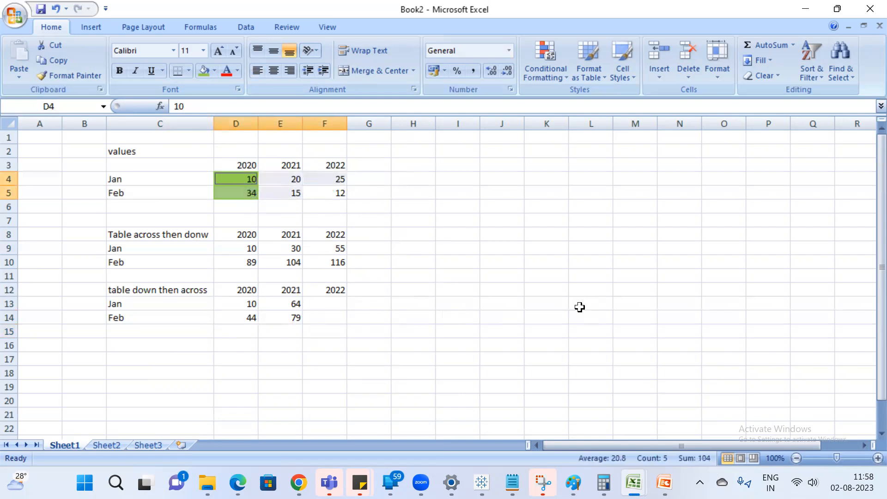
click(326, 306)
text(104)
key(Return)
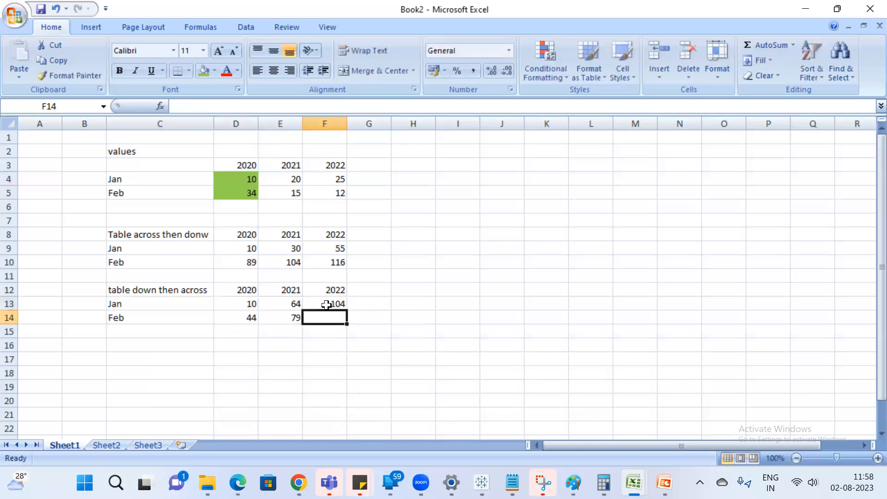
Sum all six source values in D4:F5 and enter 116 in cell F14 as the final down-then-across total
click(340, 191)
drag(339, 193, 334, 180)
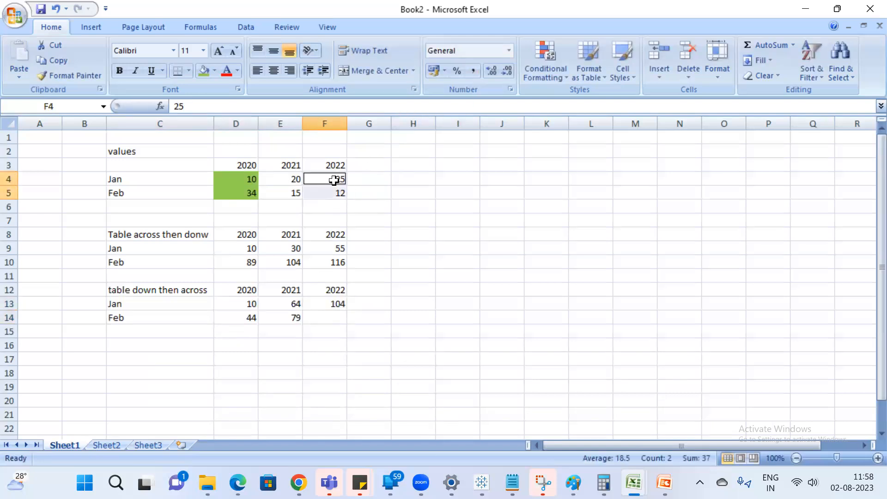
ctrl+click(287, 188)
ctrl+click(288, 184)
ctrl+click(245, 196)
ctrl+click(241, 181)
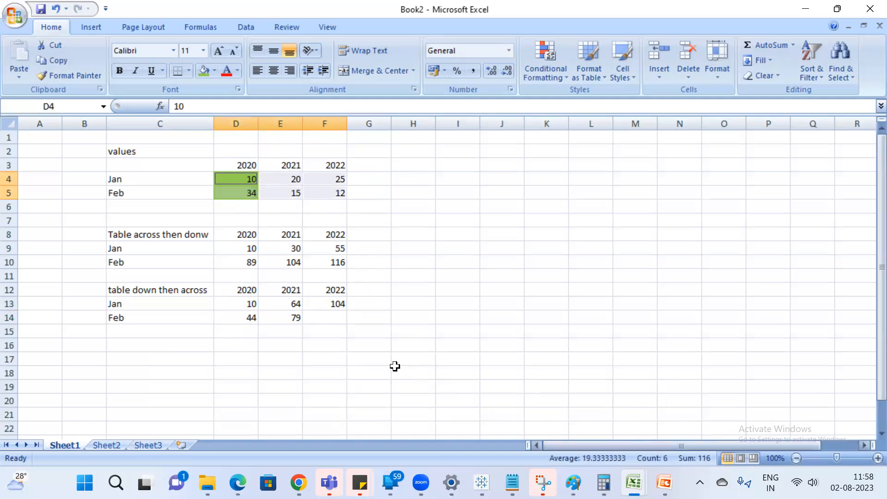
click(333, 322)
text(116)
key(Return)
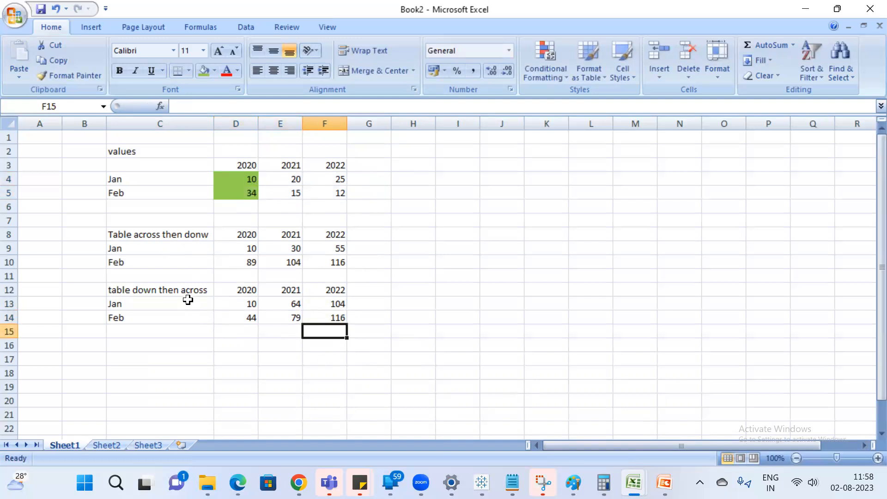
Compare the final totals in F10 and F14 with the sum of the source values in D4:F5
click(332, 317)
click(333, 263)
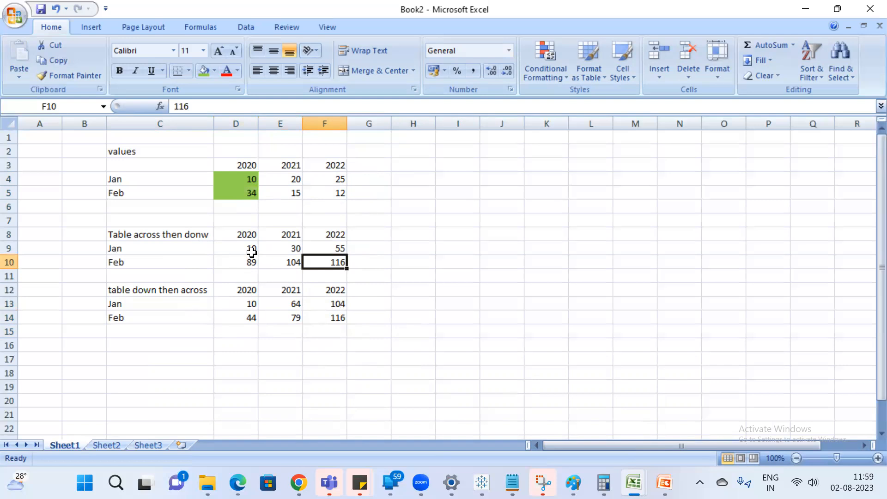
drag(239, 181, 344, 194)
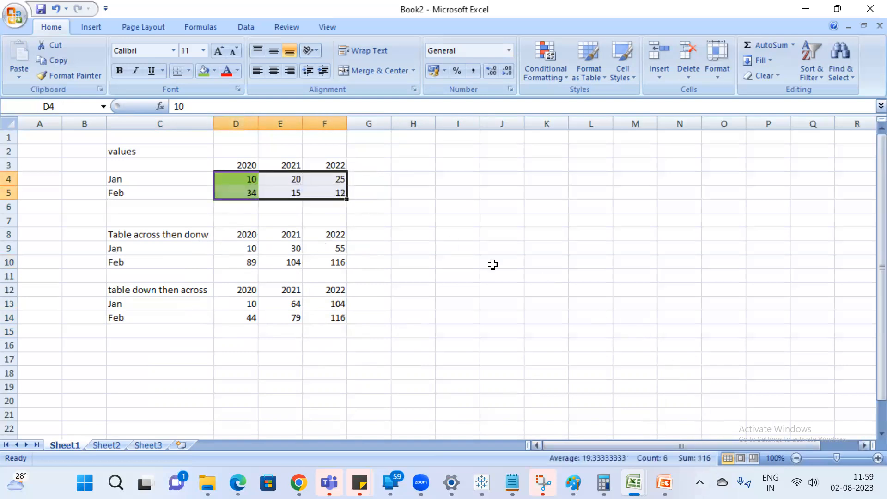
click(341, 264)
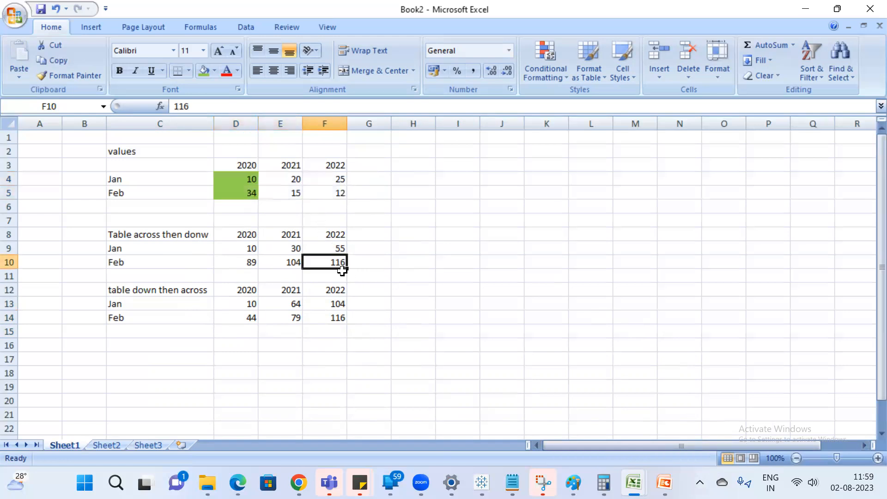
click(340, 318)
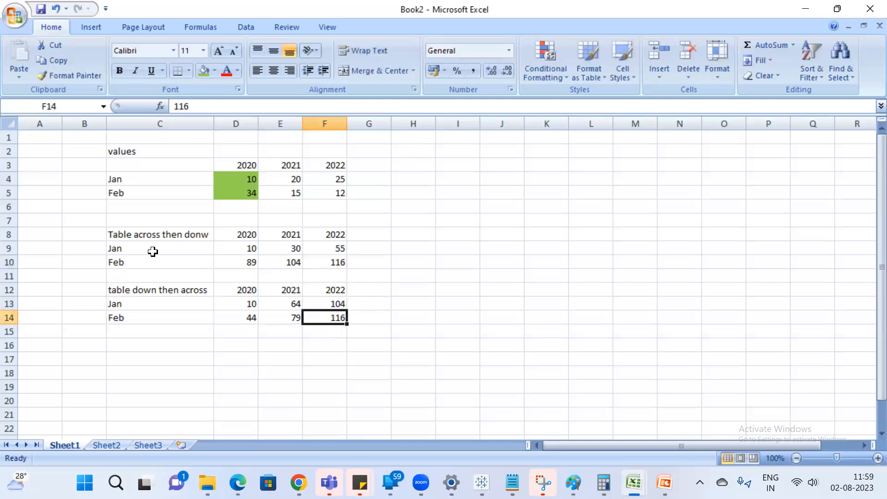
drag(236, 172, 270, 193)
drag(318, 180, 322, 194)
click(339, 321)
drag(228, 178, 326, 192)
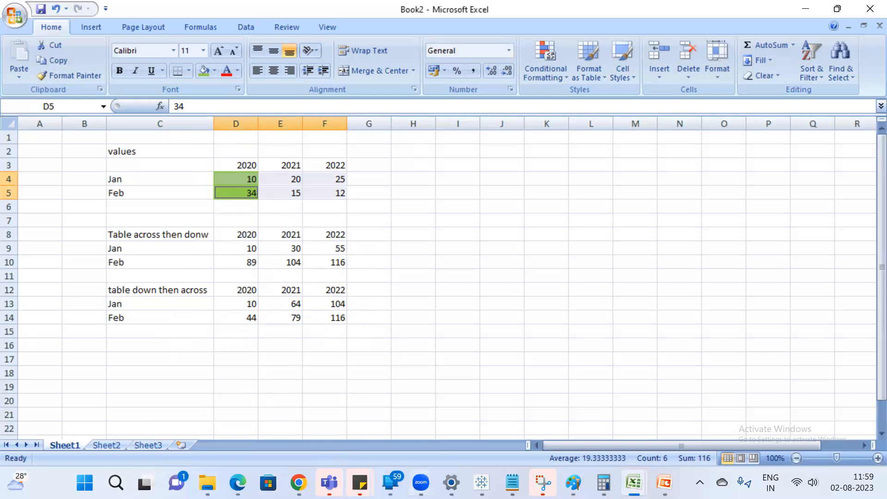
Review the PowerPoint slides from Adding a Secondary calculation through Mean(Avg) & Median, and return to Tableau
mouse_move(481, 482)
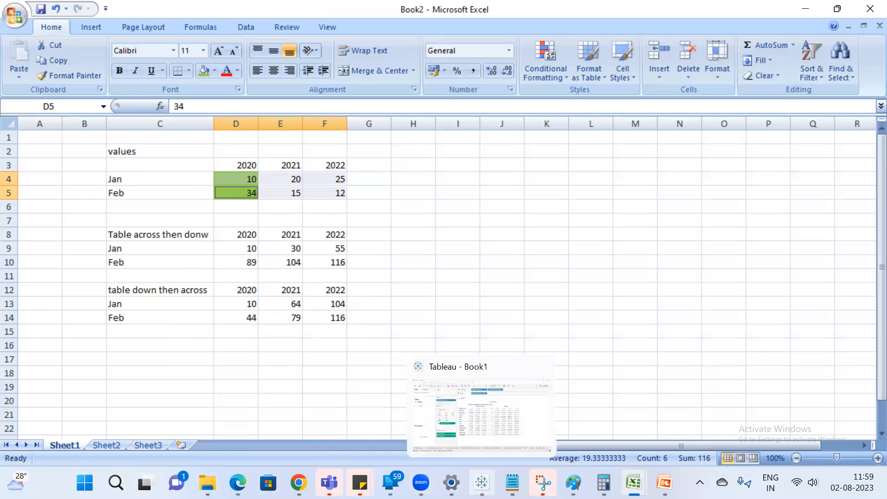
click(482, 406)
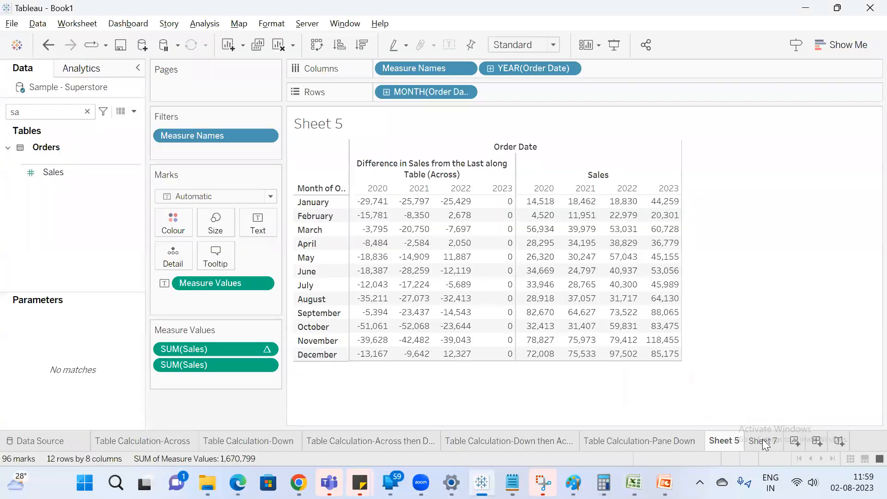
click(665, 483)
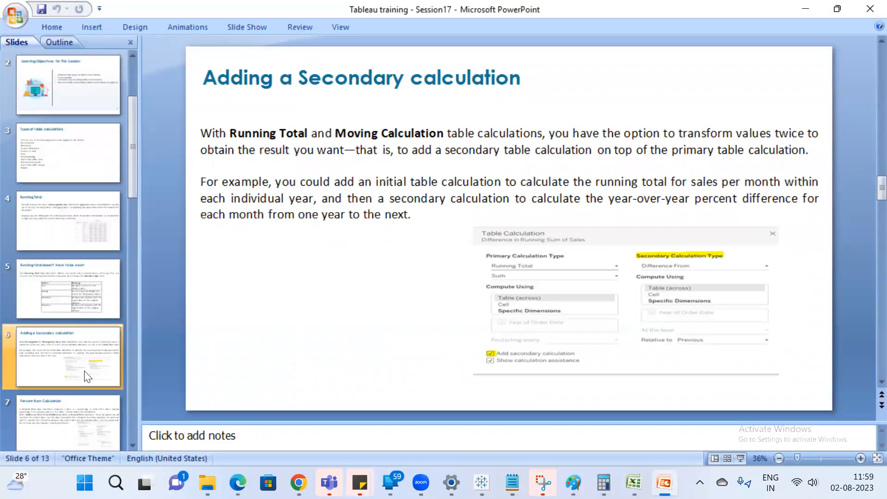
key(Page_Down)
key(Page_Down)
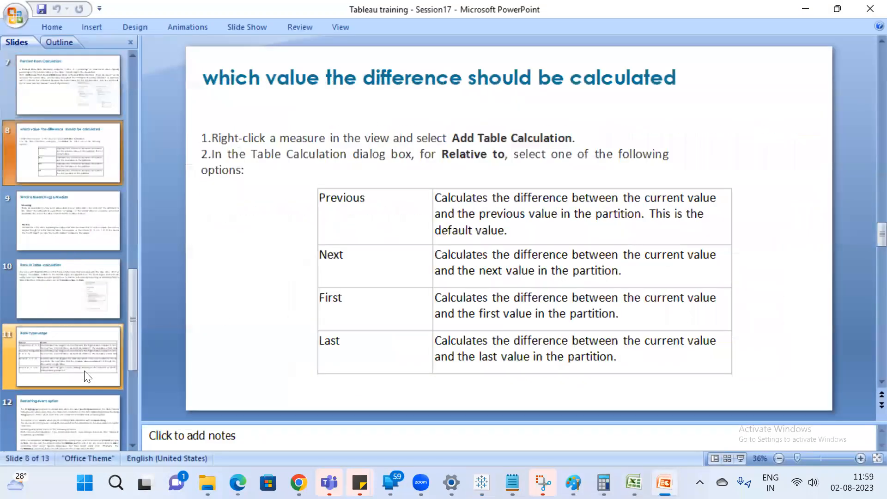
key(Page_Down)
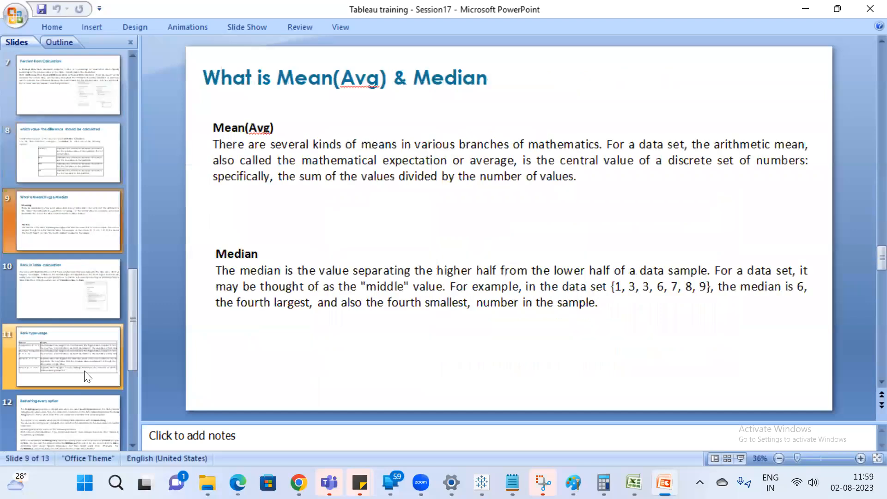
key(alt+Tab)
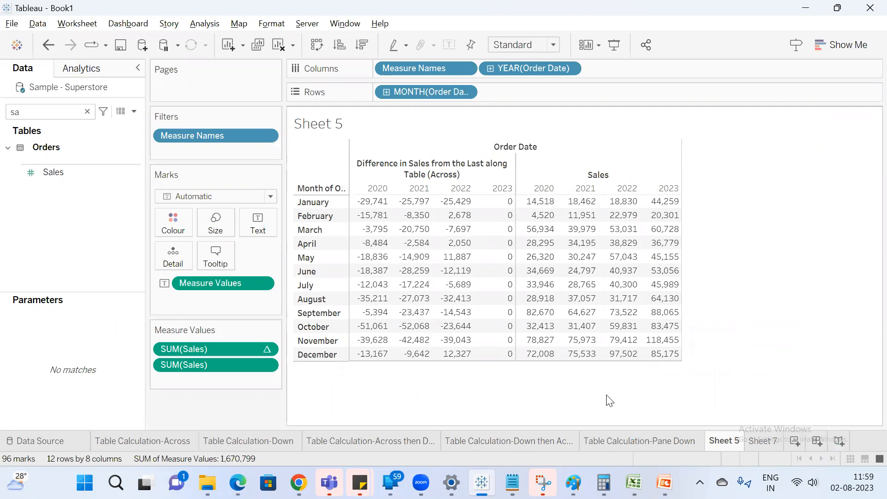
On Sheet 7, place Order Date on Rows and set it to the continuous Month level that includes the year
click(763, 441)
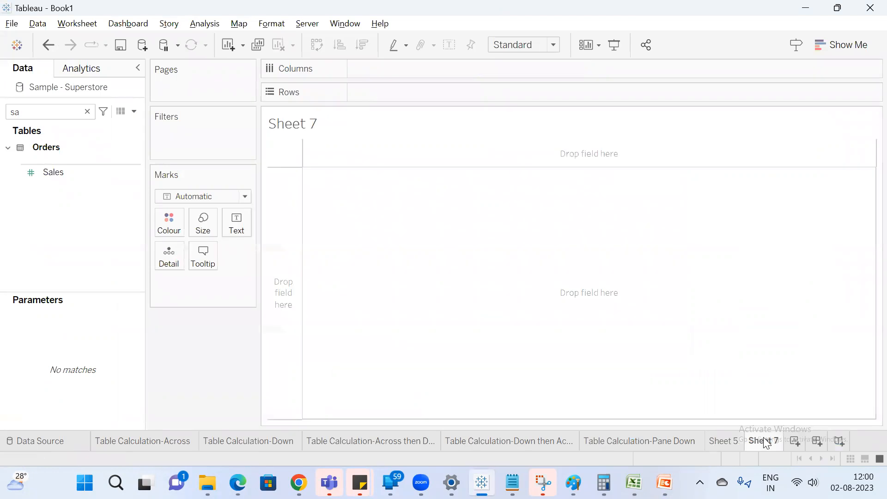
click(87, 111)
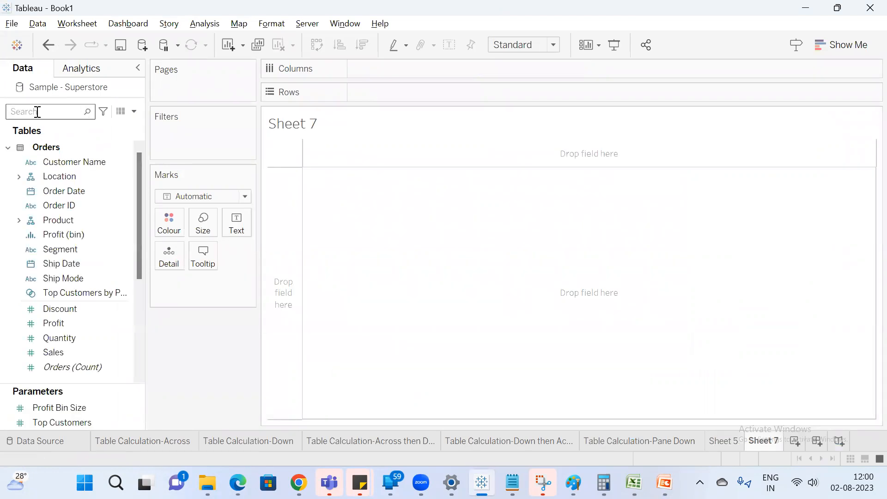
text(ord)
drag(79, 159, 390, 93)
right_click(395, 94)
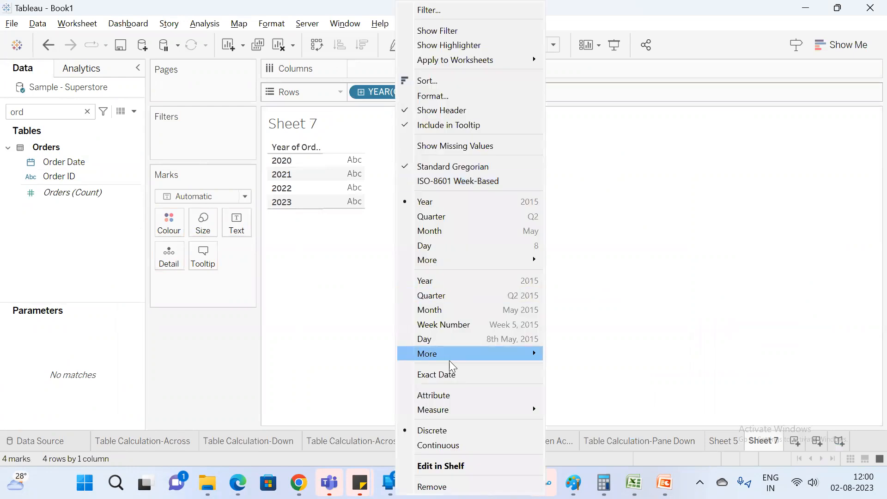
click(469, 313)
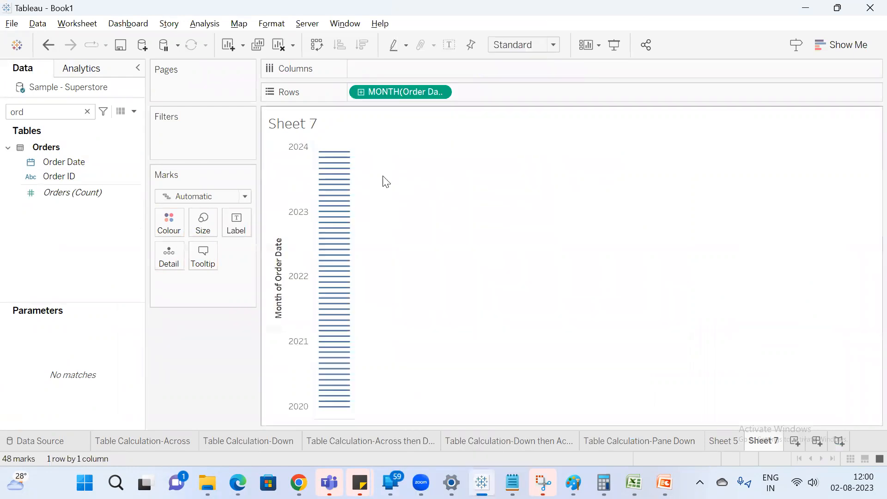
Make the Order Date month field discrete and move it from Rows to Columns
right_click(382, 91)
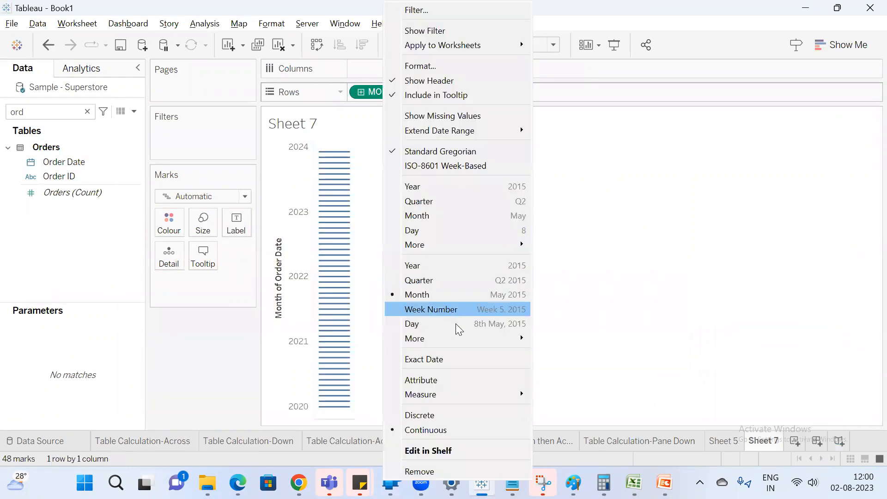
click(439, 414)
drag(394, 97, 395, 69)
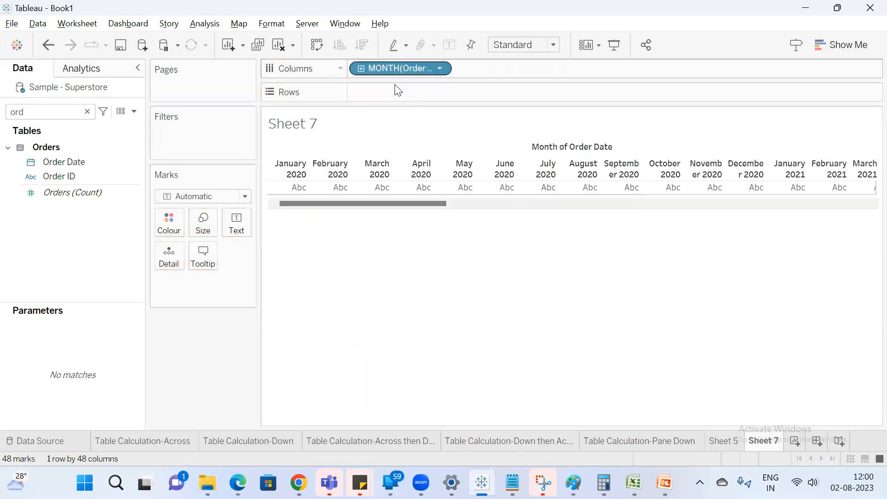
Add Sales to the Sheet 7 view and apply the Running Total quick table calculation to it
double_click(65, 112)
text(sa)
double_click(69, 170)
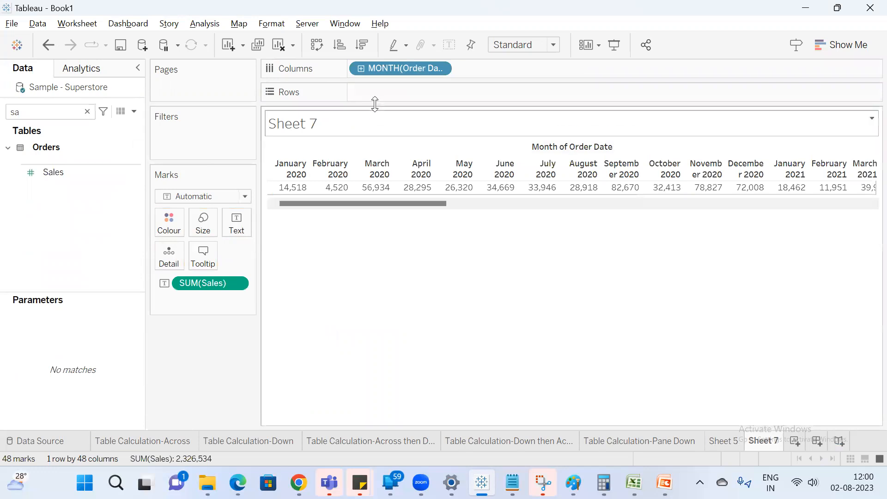
right_click(218, 284)
mouse_move(314, 253)
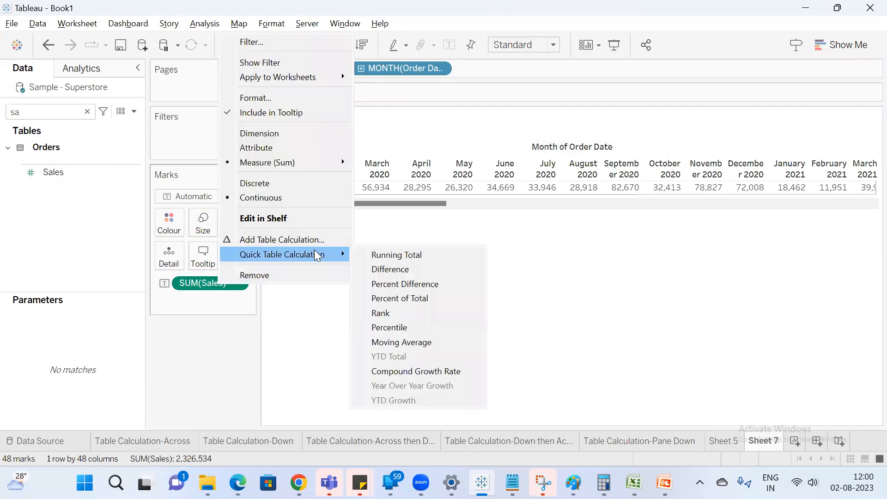
click(423, 255)
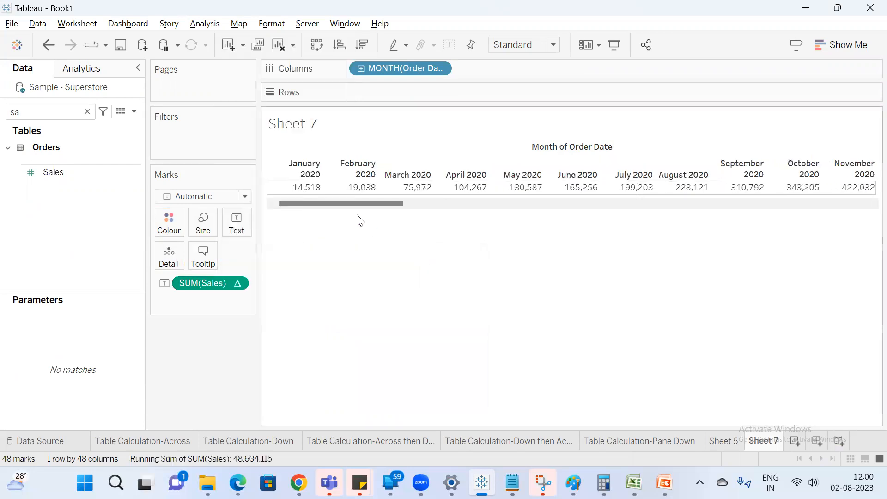
Revisit the PowerPoint slides on difference options, Percent From and Adding a Secondary calculation, and return to Tableau
click(663, 482)
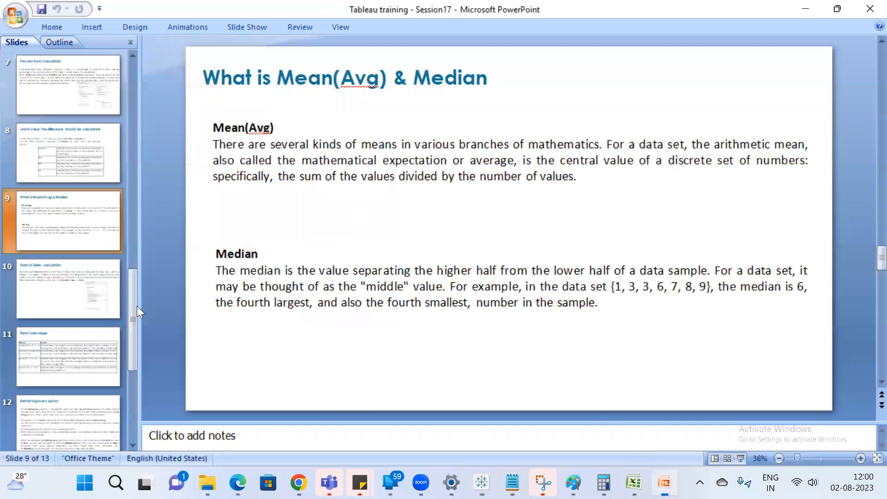
click(68, 187)
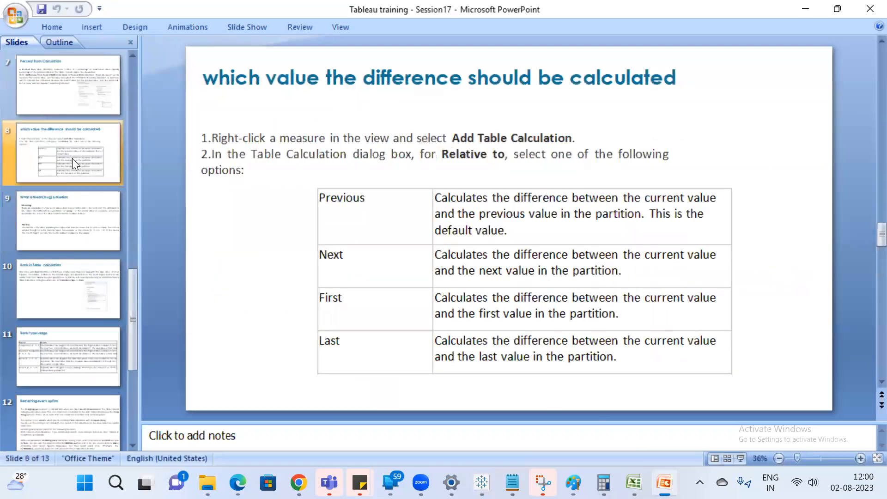
click(83, 91)
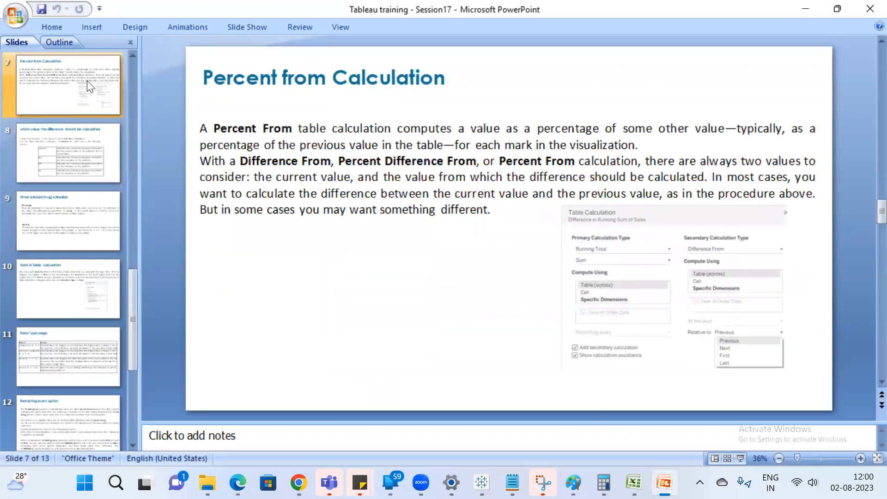
key(Up)
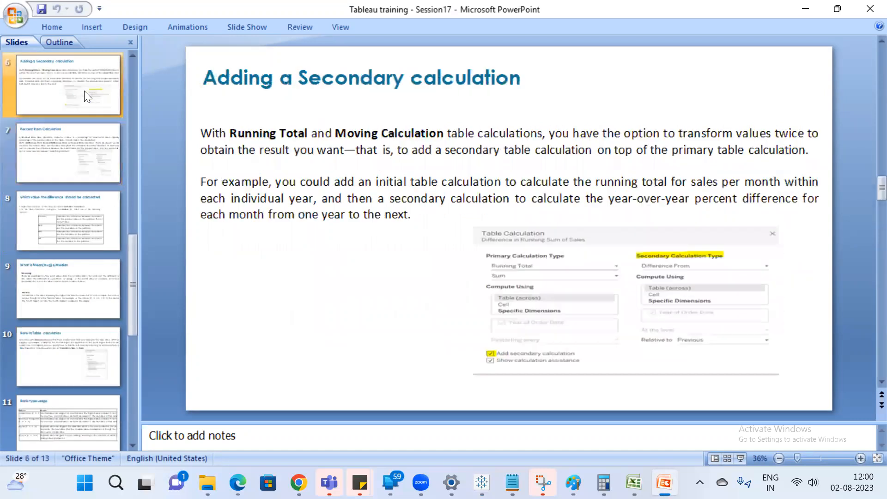
key(Up)
click(74, 136)
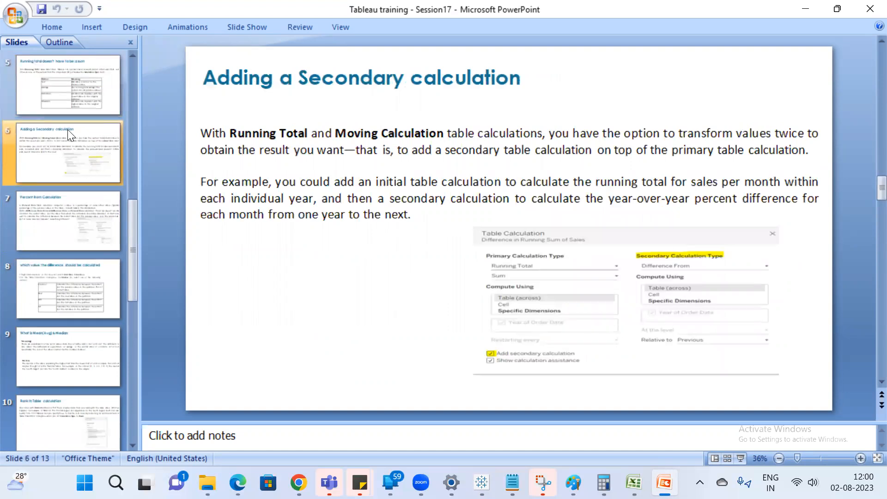
key(alt+Tab)
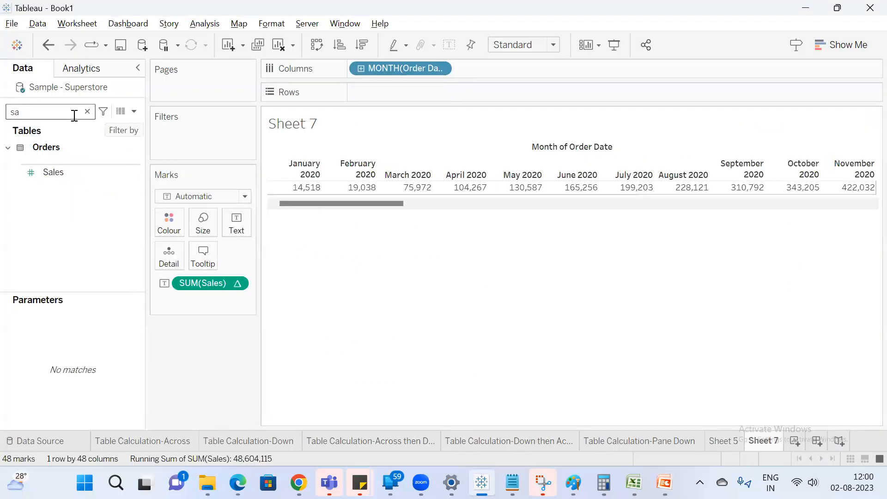
Add Sales to the view again alongside its running total, widen the row headers and check the running total's Compute Using setting
double_click(60, 171)
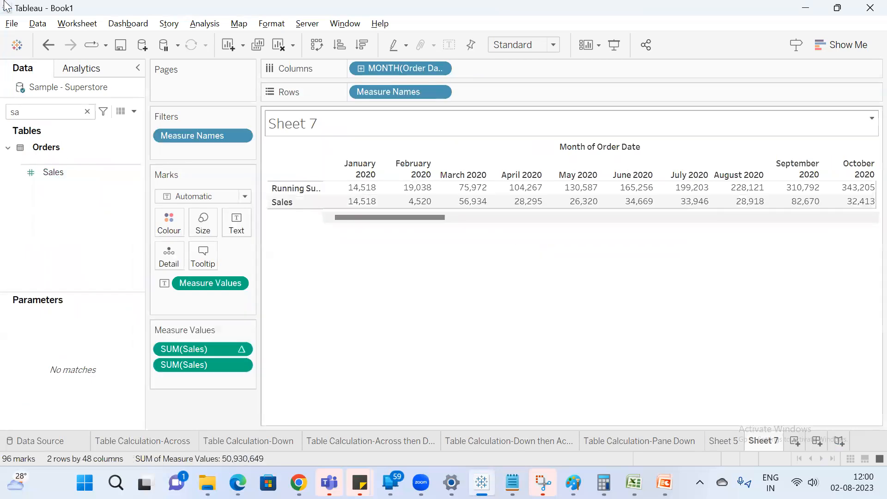
drag(323, 189, 342, 188)
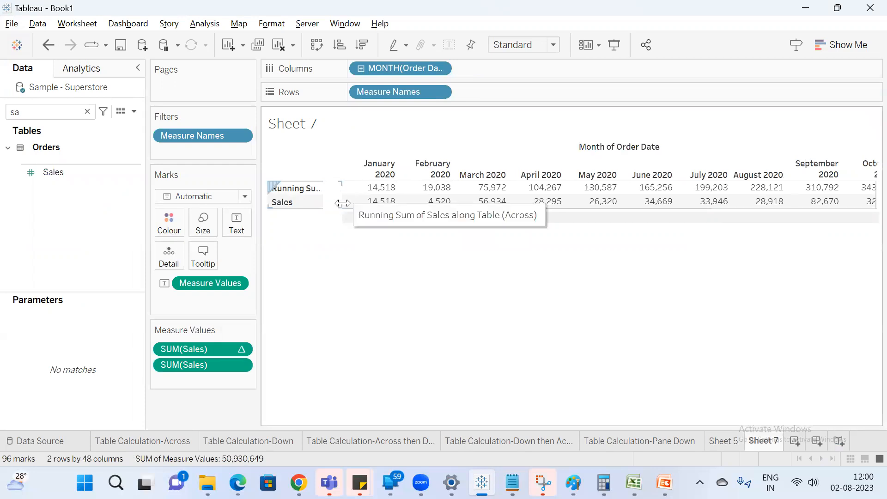
right_click(202, 352)
mouse_move(298, 278)
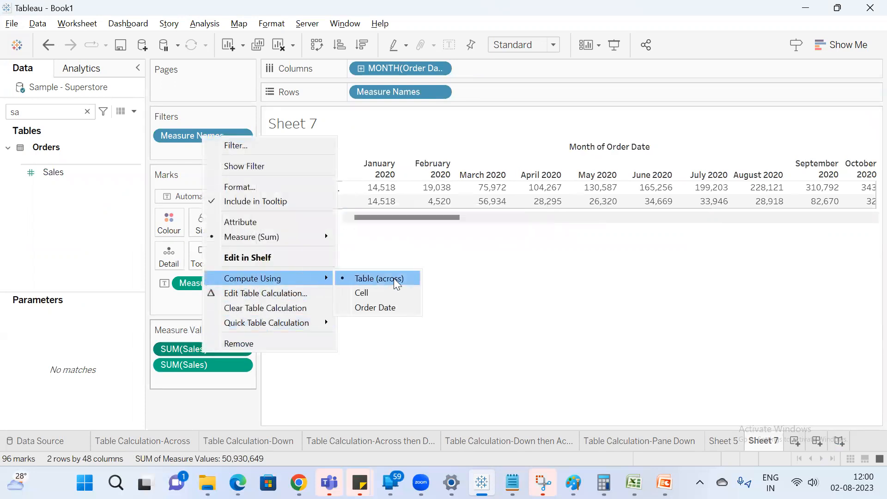
click(478, 285)
Compare the January and February 2020 sales with the running total, and check the running total through December 2023
mouse_move(436, 203)
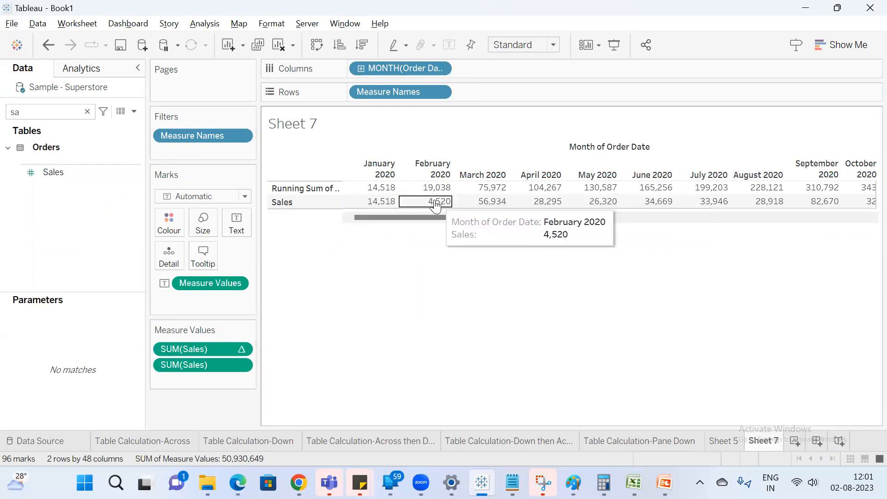
click(435, 205)
ctrl+click(389, 206)
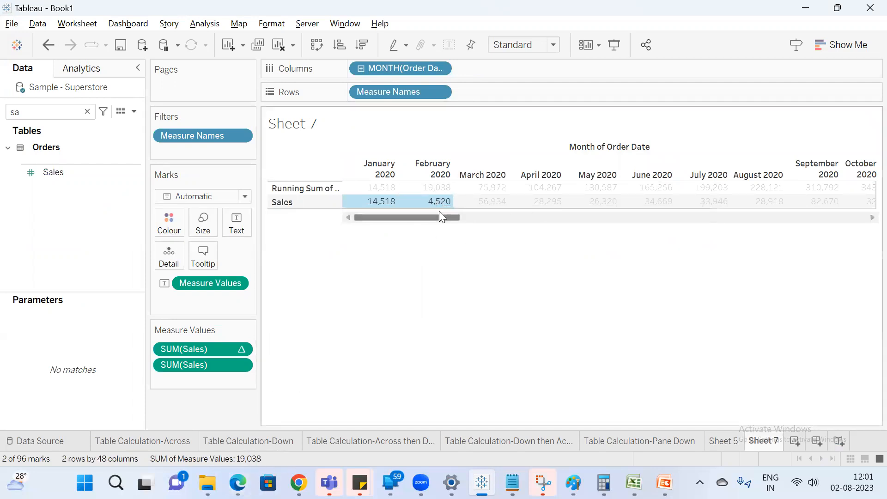
drag(442, 217, 865, 210)
click(822, 268)
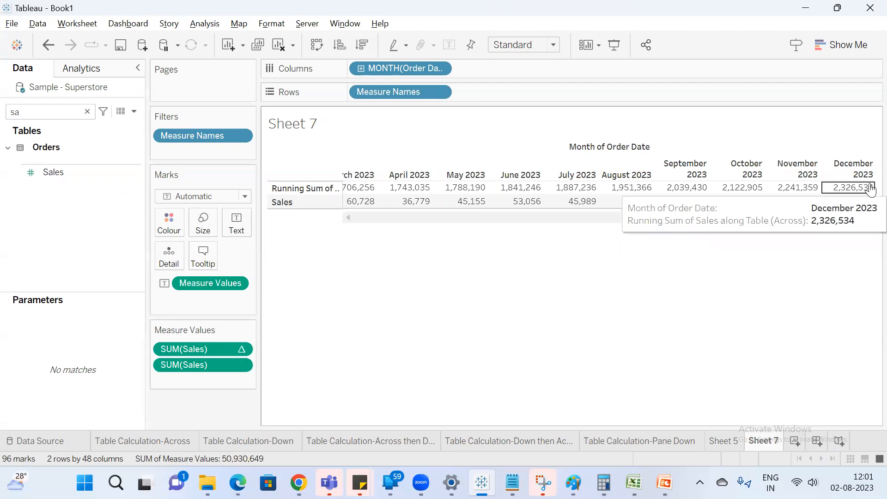
drag(841, 218, 255, 234)
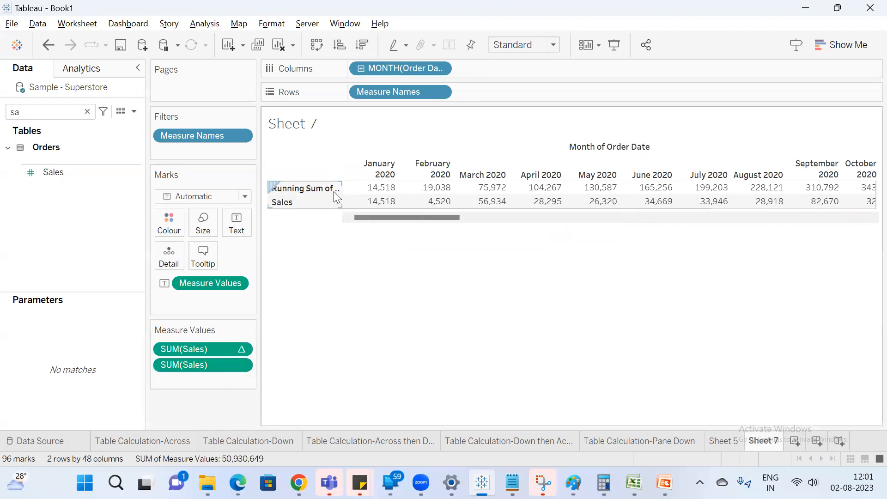
Enlarge the row headers so the full running sum label fits
drag(342, 191, 358, 210)
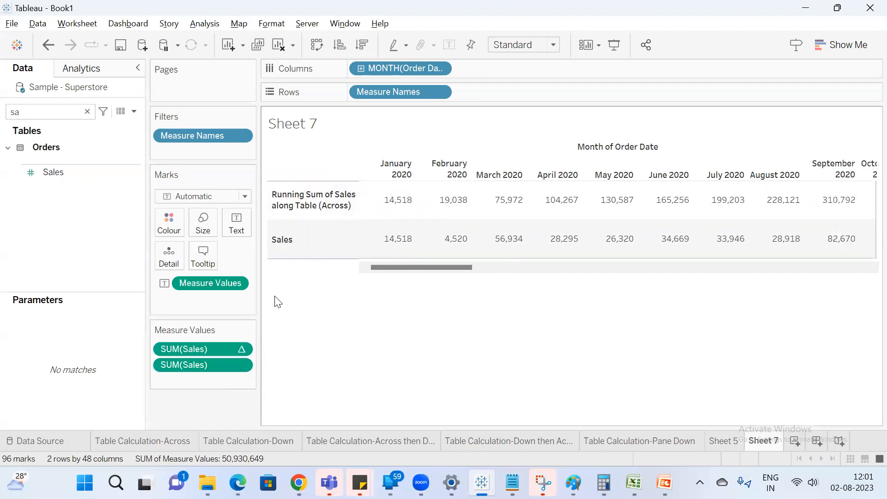
right_click(197, 352)
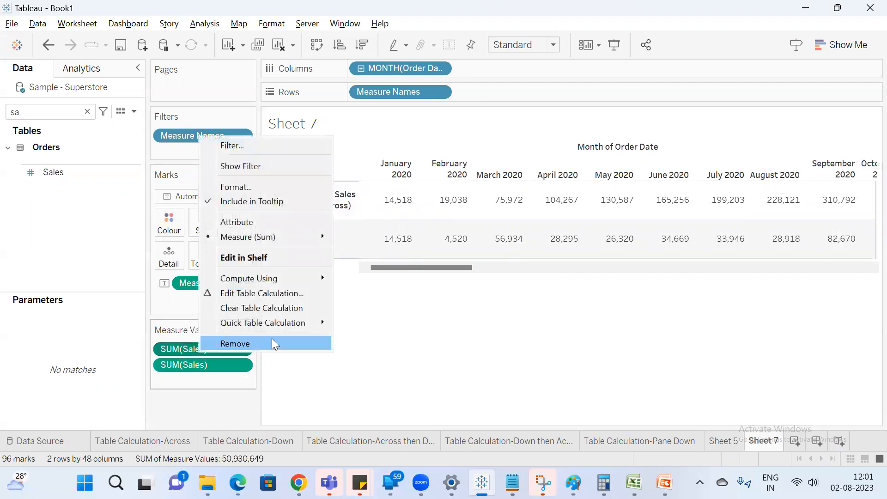
right_click(215, 363)
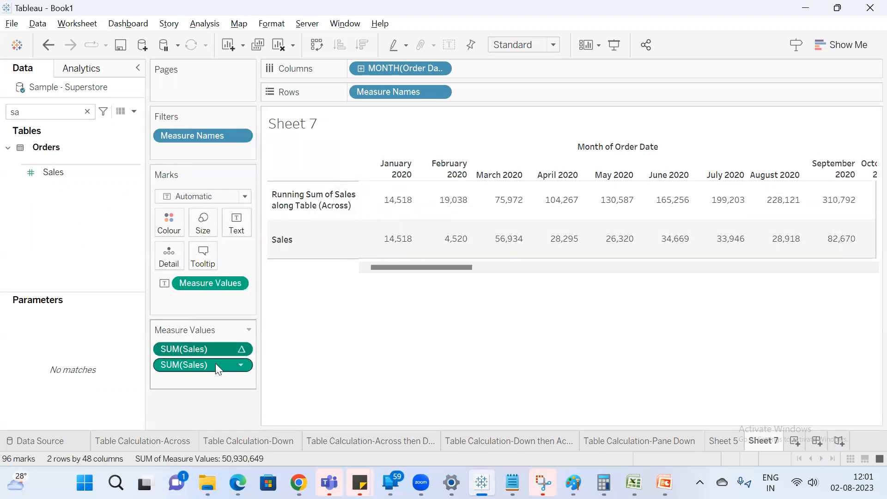
Duplicate the Sales field and add Sales (copy) to the Measure Values of Sheet 7
click(60, 171)
right_click(76, 172)
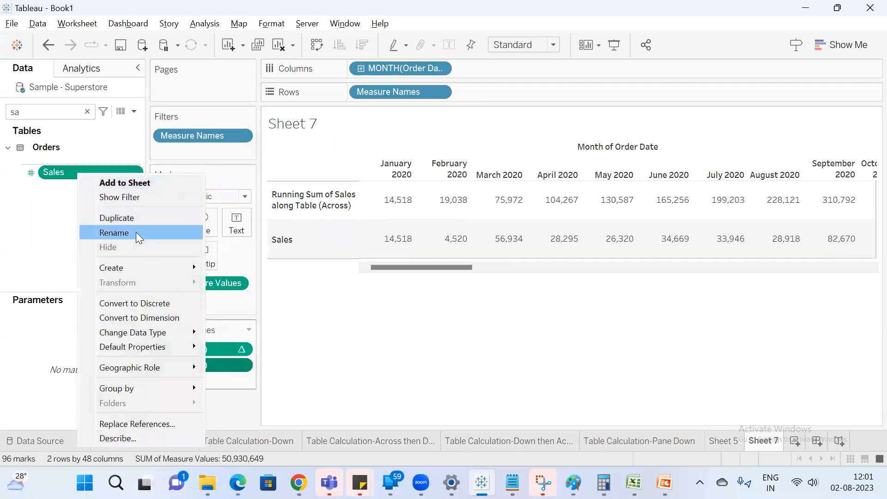
click(134, 218)
drag(72, 184, 189, 382)
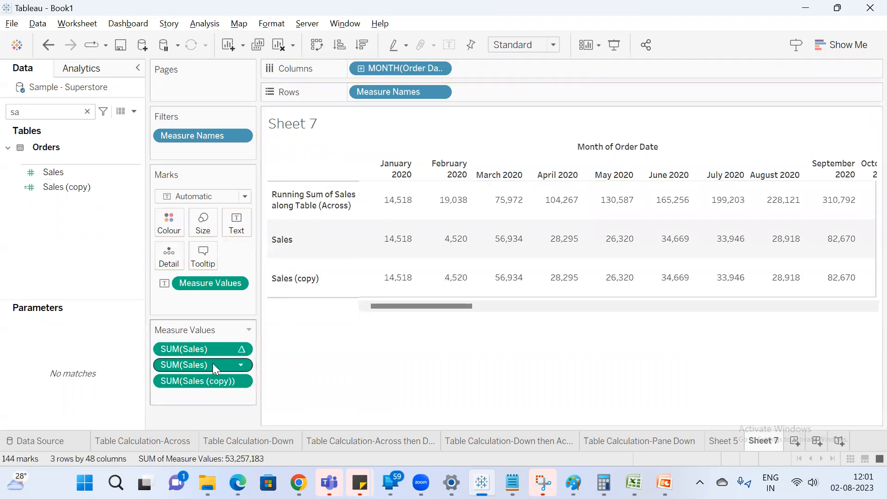
Apply the Running Total quick table calculation to Sales (copy) and compare its January 2020 value with the original running total
mouse_move(390, 229)
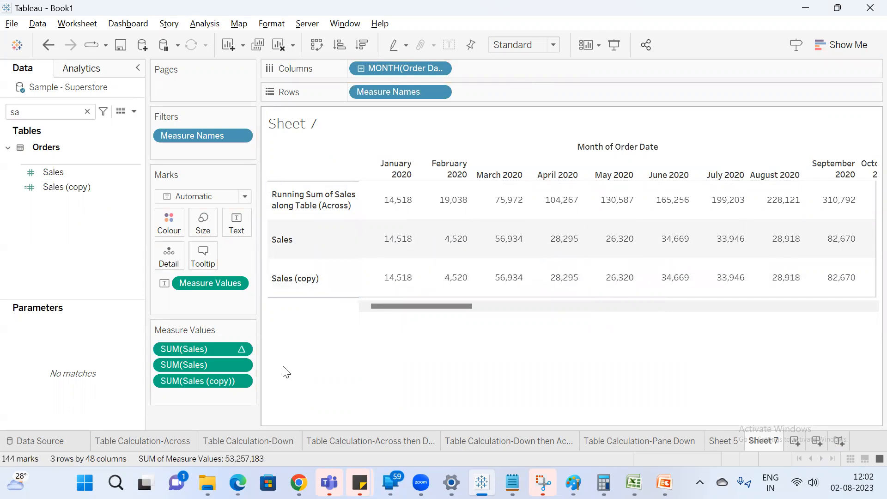
right_click(227, 383)
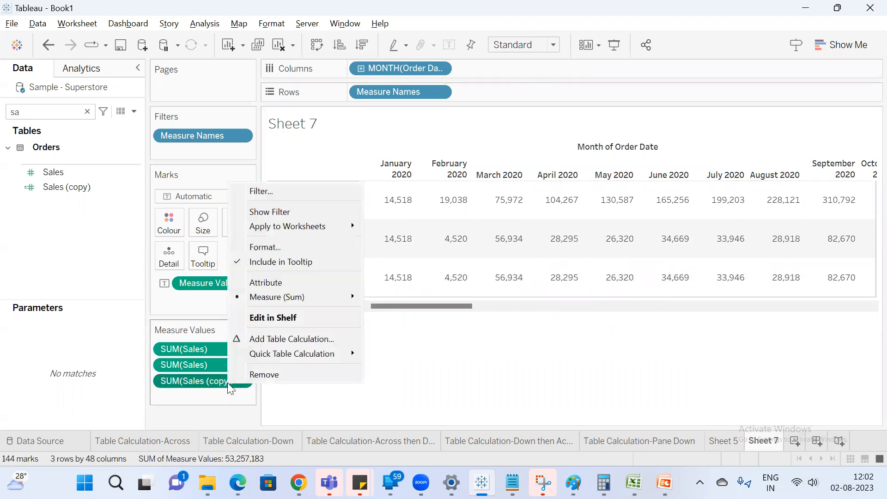
mouse_move(340, 360)
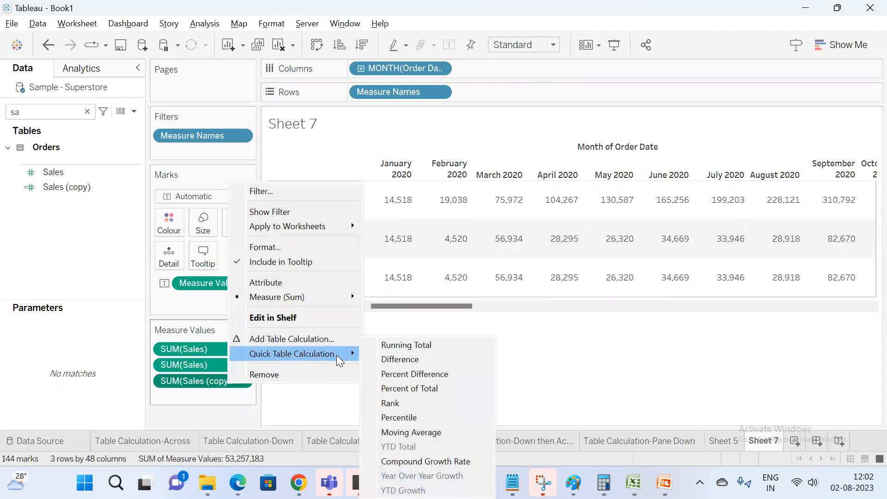
click(413, 346)
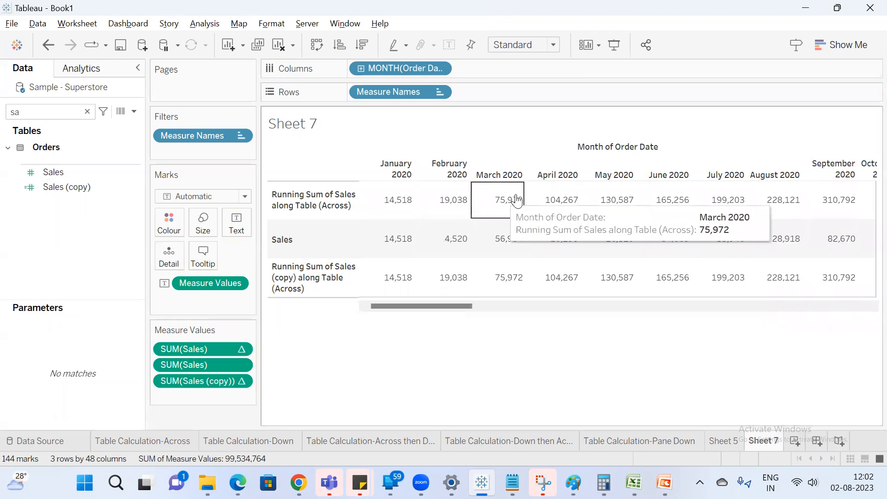
click(383, 213)
click(380, 284)
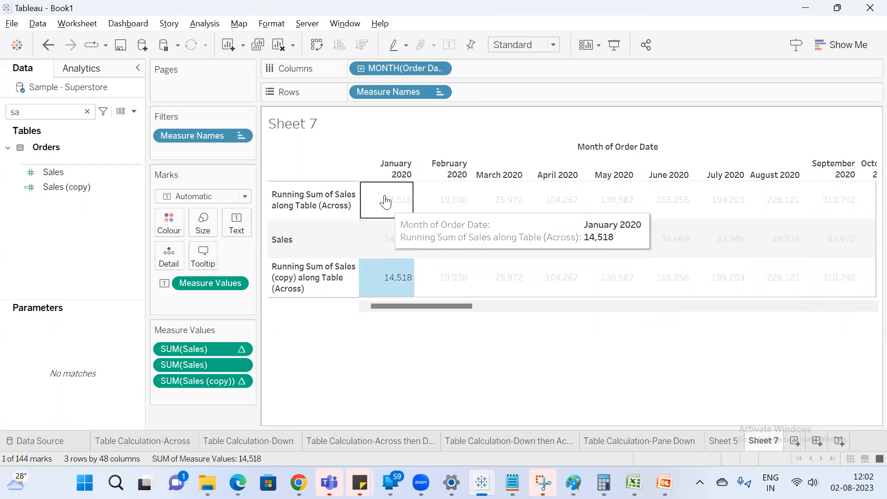
click(390, 277)
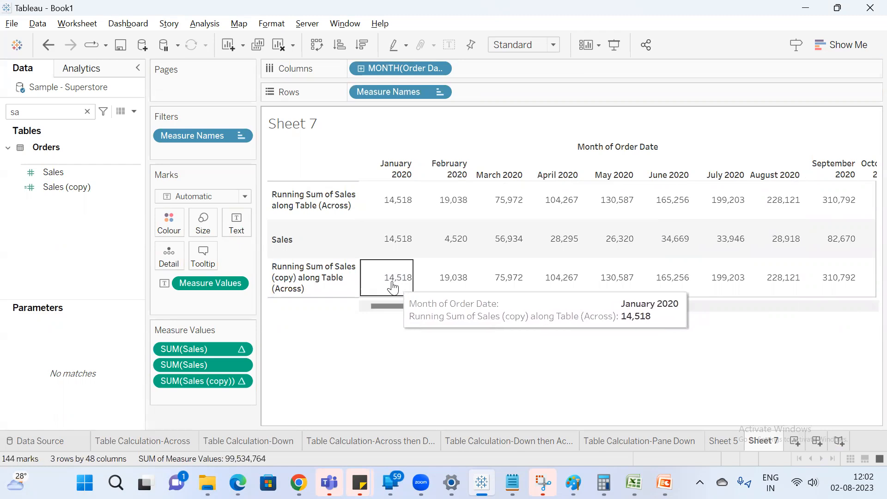
Add a secondary Difference From calculation, relative to Previous, to the Sales (copy) running total
right_click(212, 379)
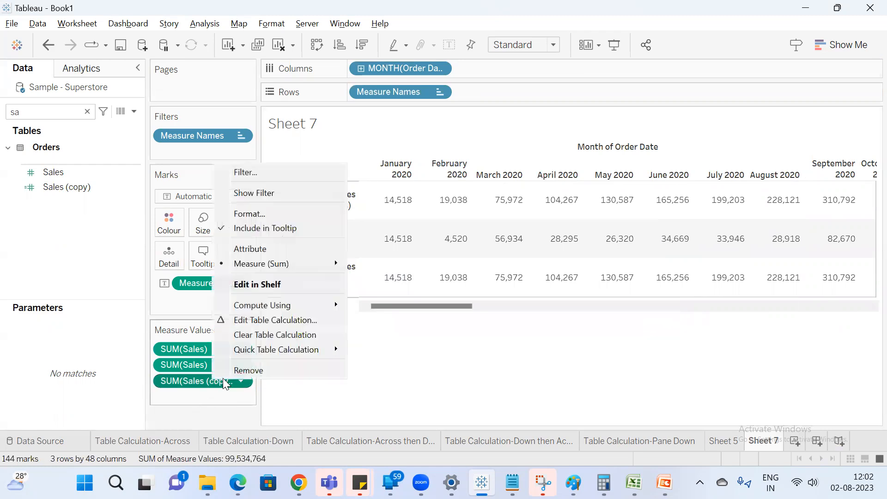
click(279, 321)
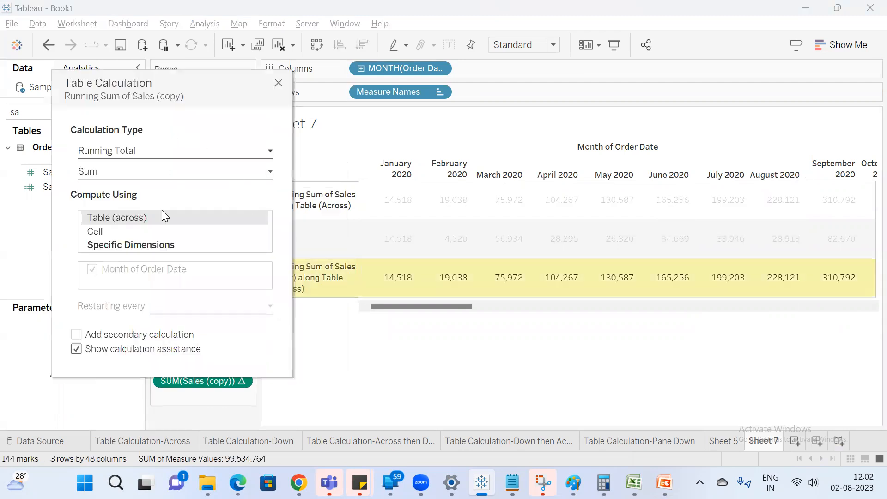
click(113, 336)
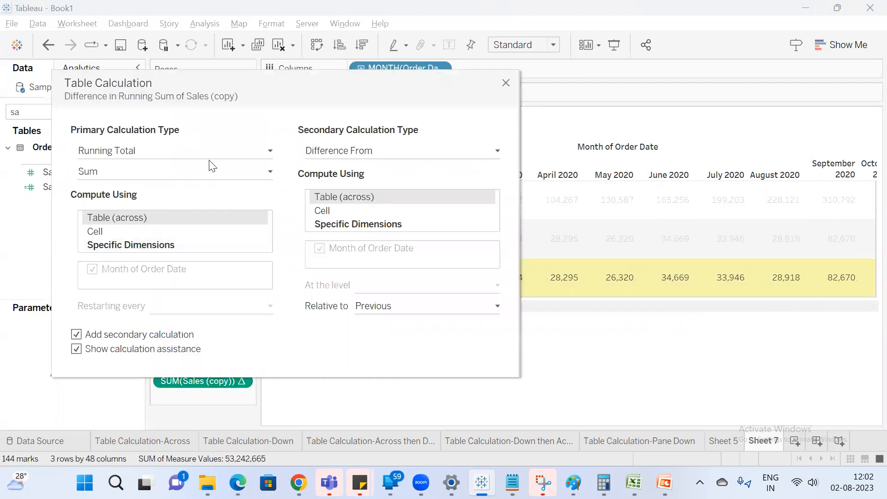
drag(281, 102, 323, 180)
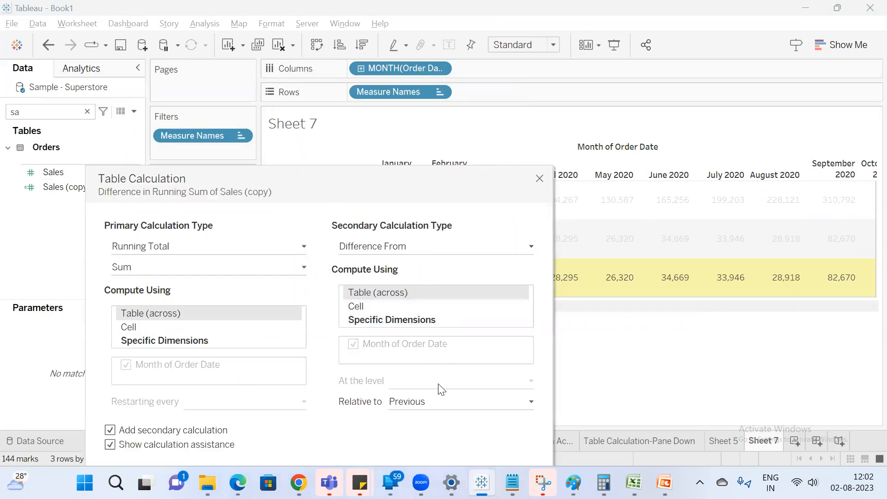
click(441, 407)
click(341, 419)
click(539, 180)
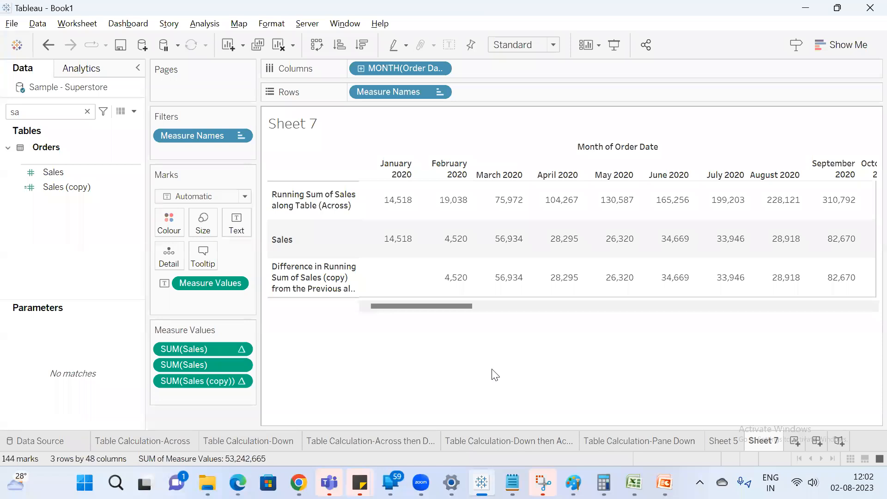
Change the secondary calculation type of Sales (copy) to Percent Difference From
right_click(227, 379)
mouse_move(328, 349)
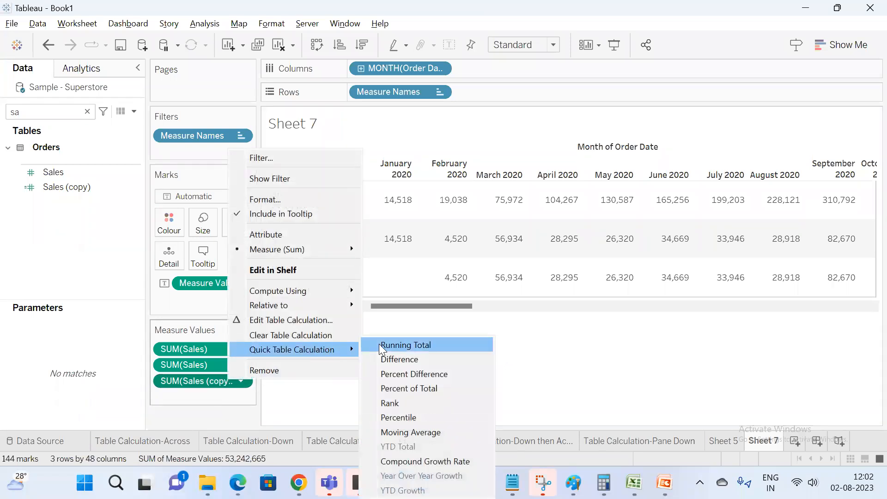
click(294, 319)
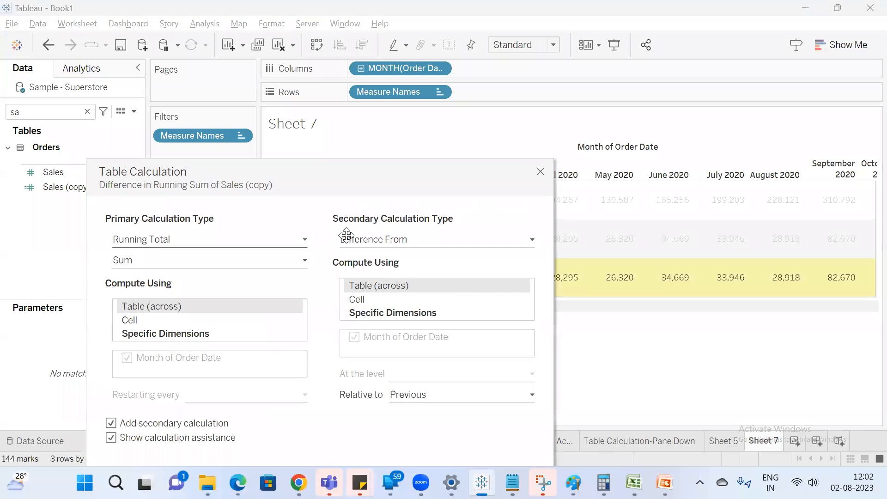
click(347, 177)
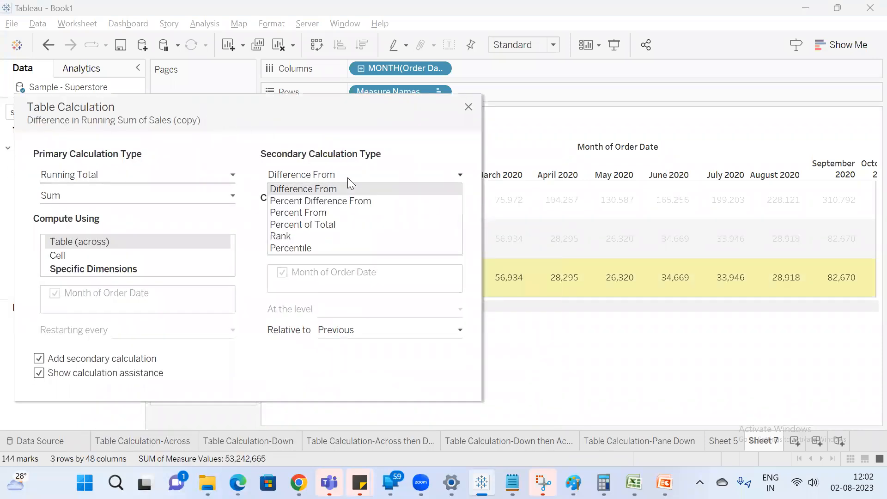
click(340, 201)
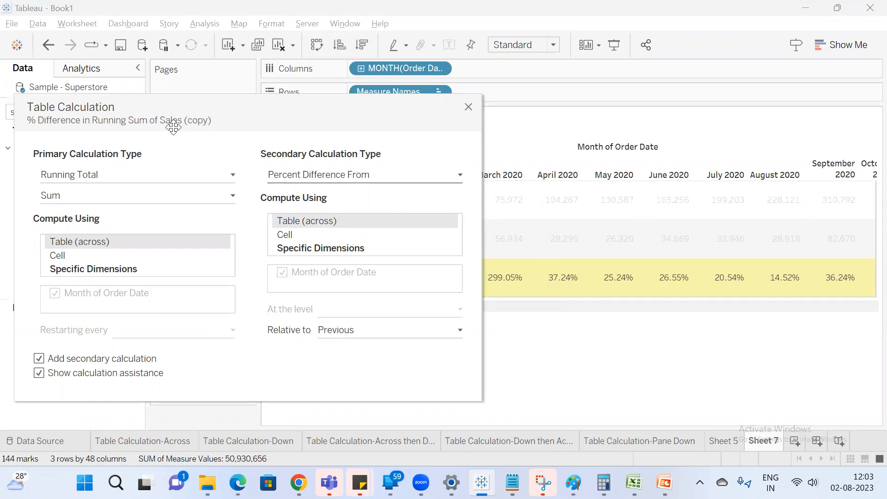
drag(173, 127, 265, 170)
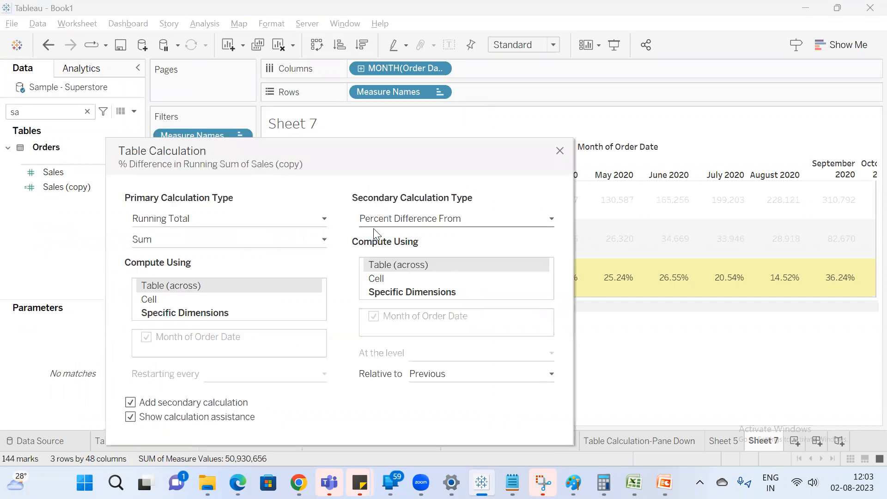
Try Rank and Percent From as the secondary calculation type for the running total of Sales (copy)
click(405, 224)
click(403, 279)
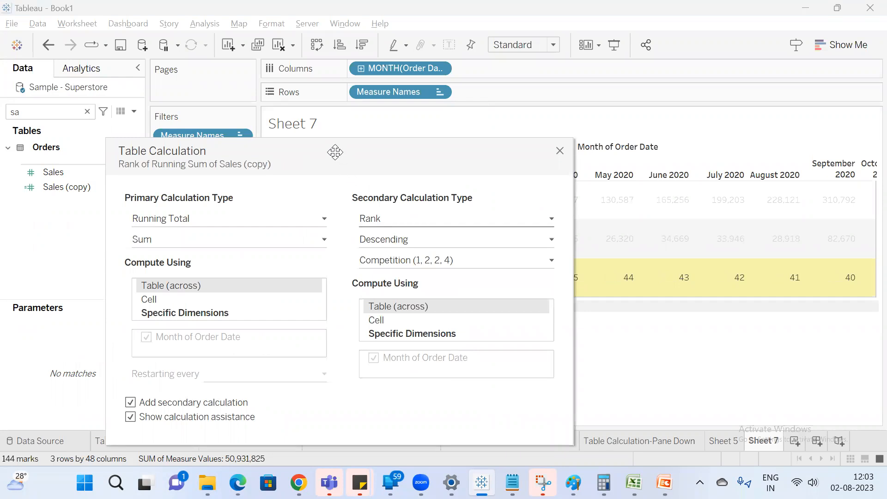
drag(335, 152, 370, 157)
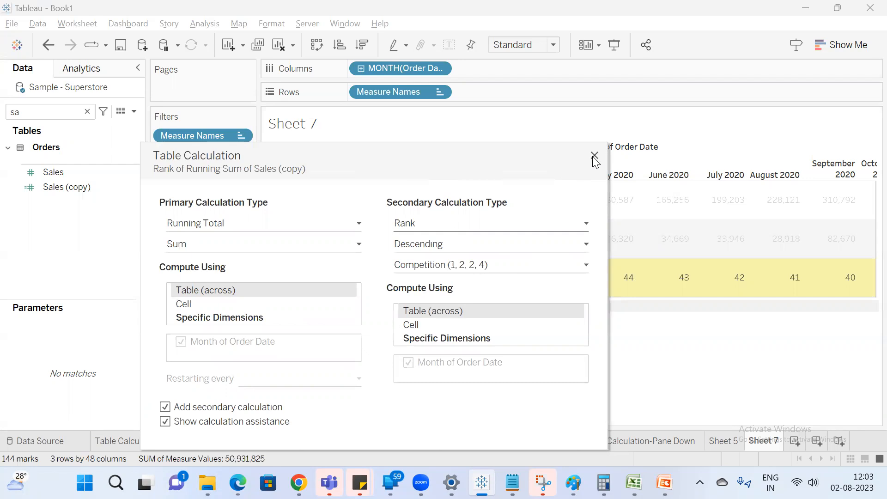
click(490, 223)
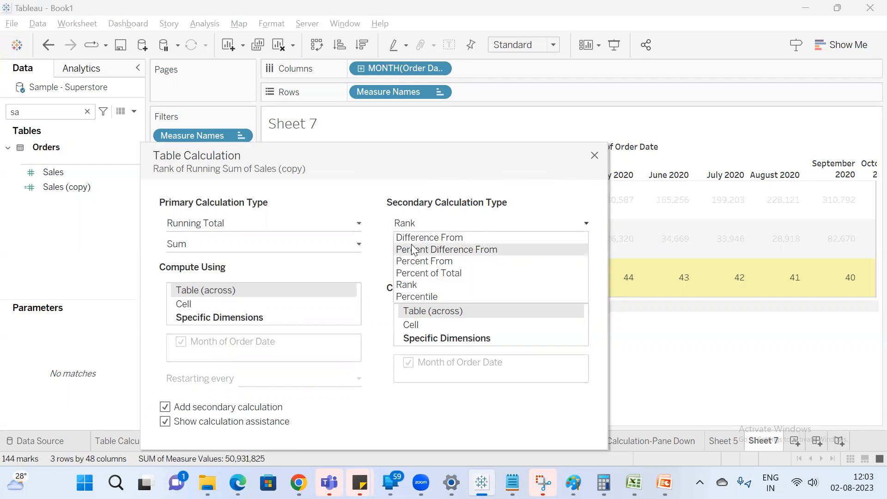
click(455, 260)
Set the secondary calculation type of Sales (copy) to Difference From and close the table calculation settings
click(477, 223)
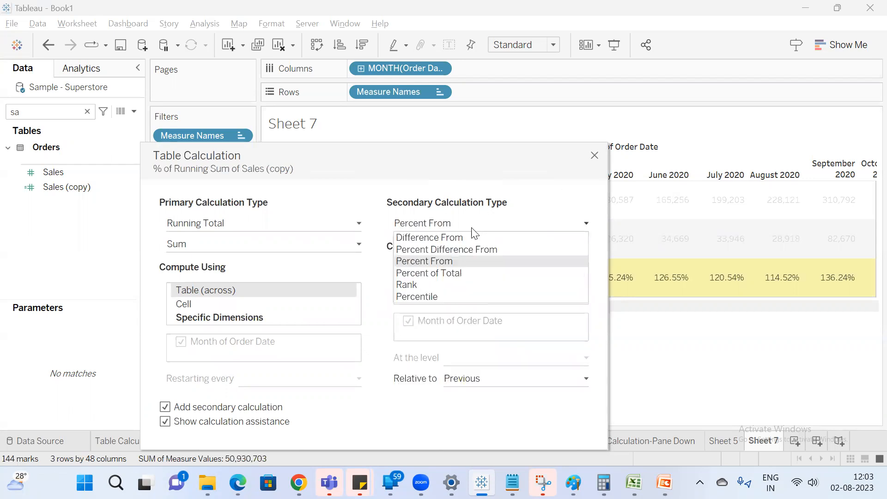
click(448, 239)
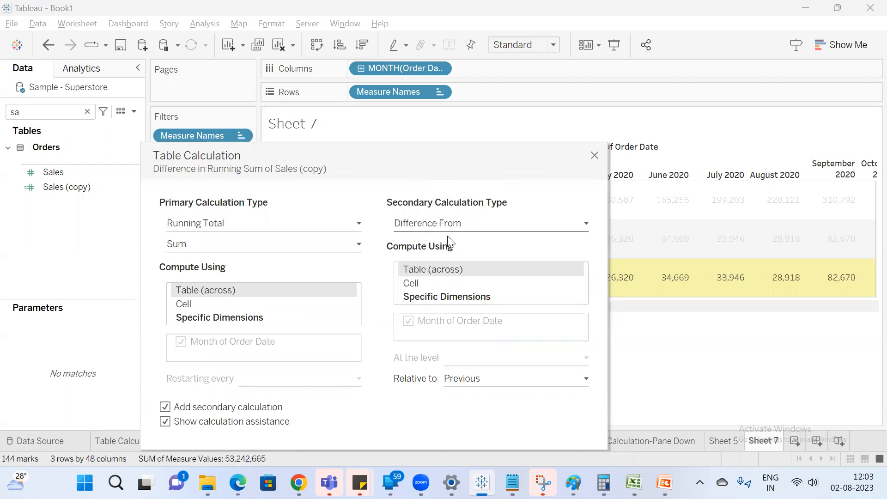
click(594, 156)
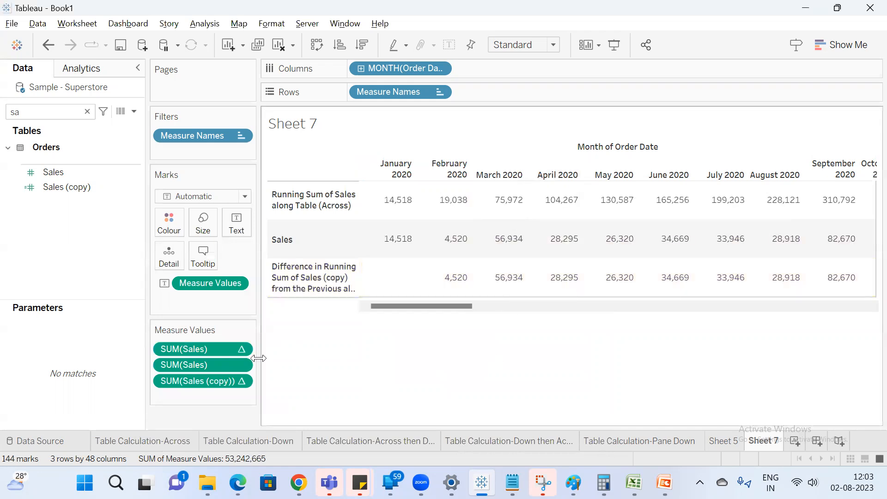
Remove SUM(Sales (copy)) from the measure values and change the running-total SUM(Sales) to a Difference quick table calculation
drag(204, 382, 388, 388)
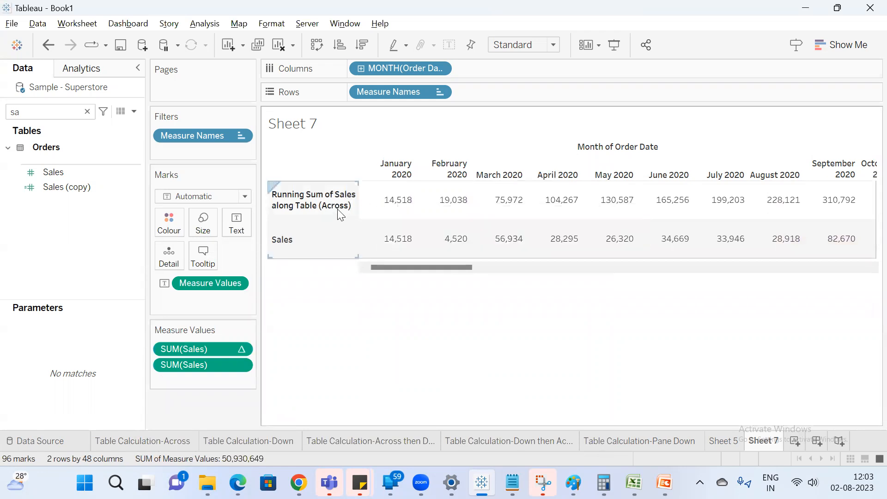
mouse_move(373, 213)
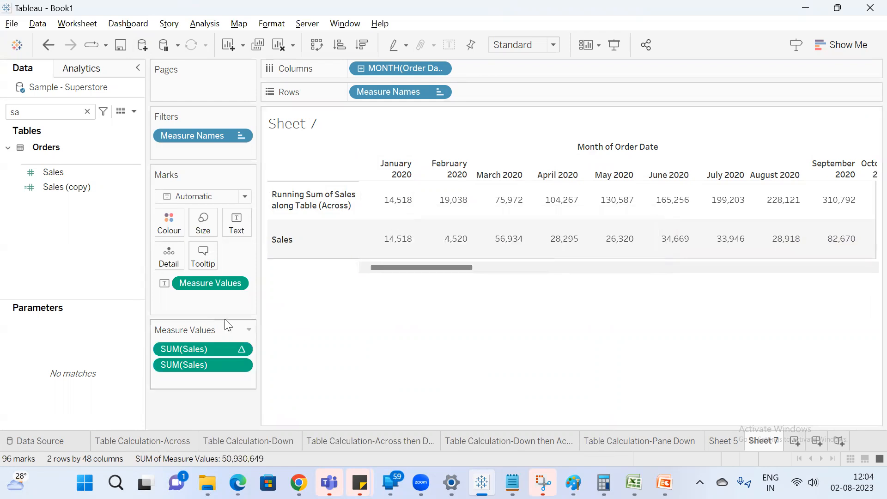
right_click(224, 351)
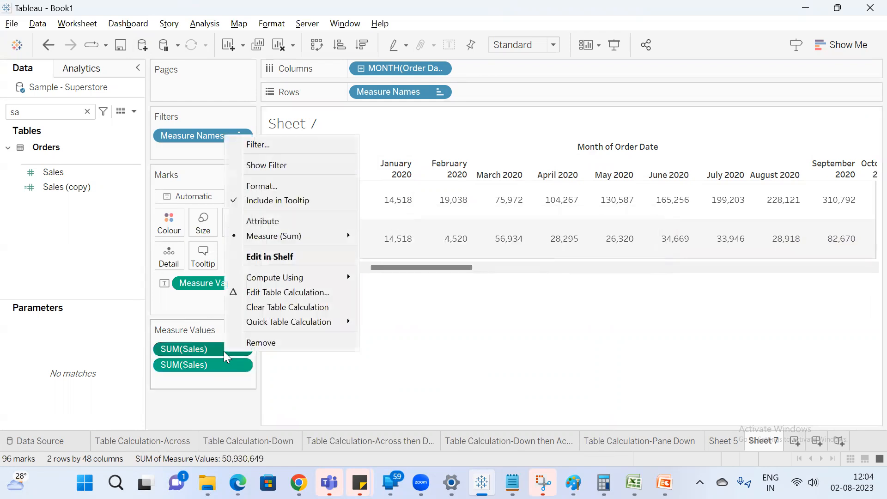
mouse_move(308, 330)
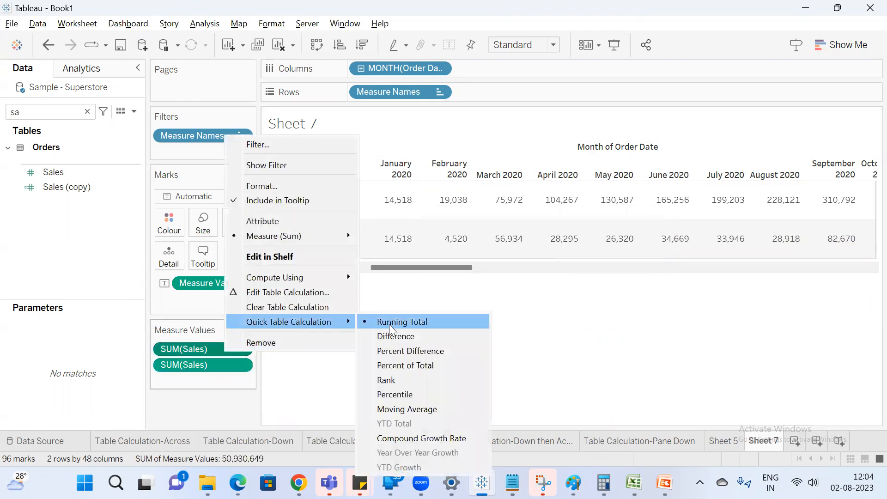
click(411, 337)
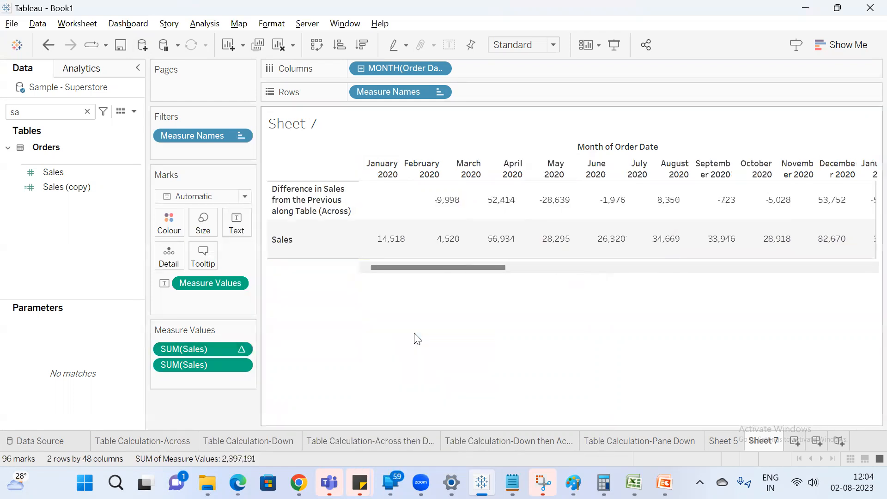
Compare the January, February and March 2020 sales with the corresponding differences from the previous month
click(427, 250)
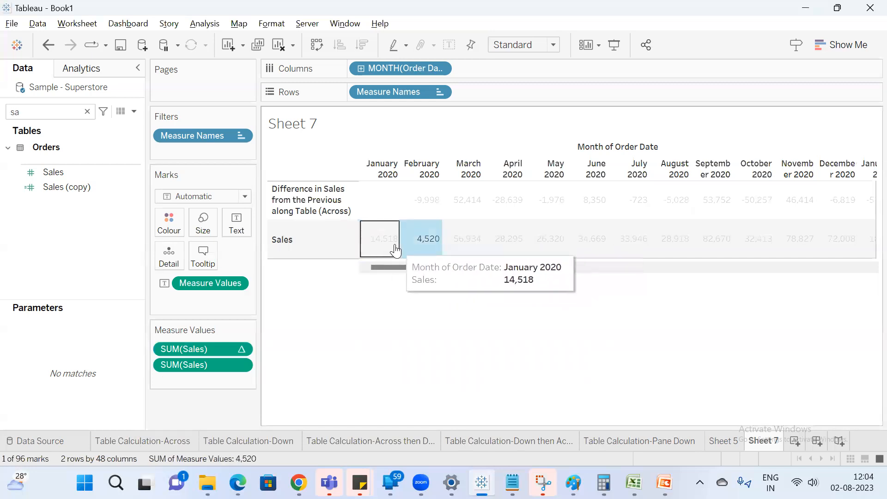
ctrl+click(390, 252)
click(365, 339)
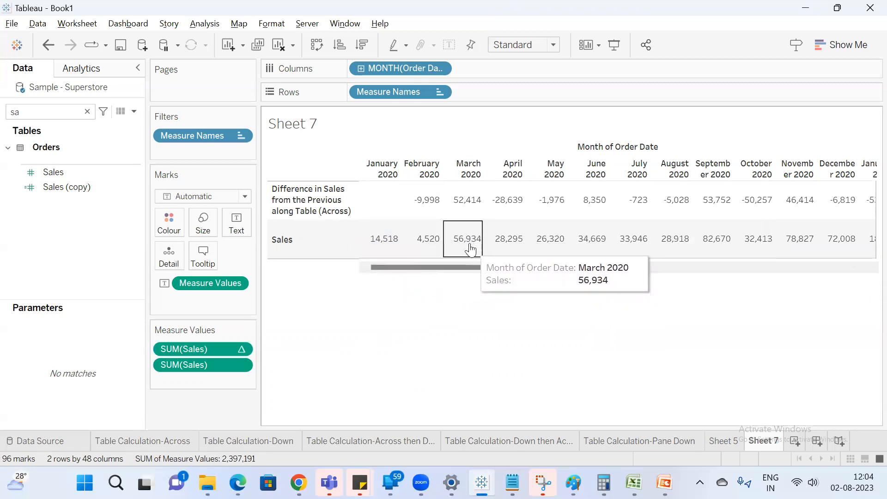
click(467, 243)
ctrl+click(431, 249)
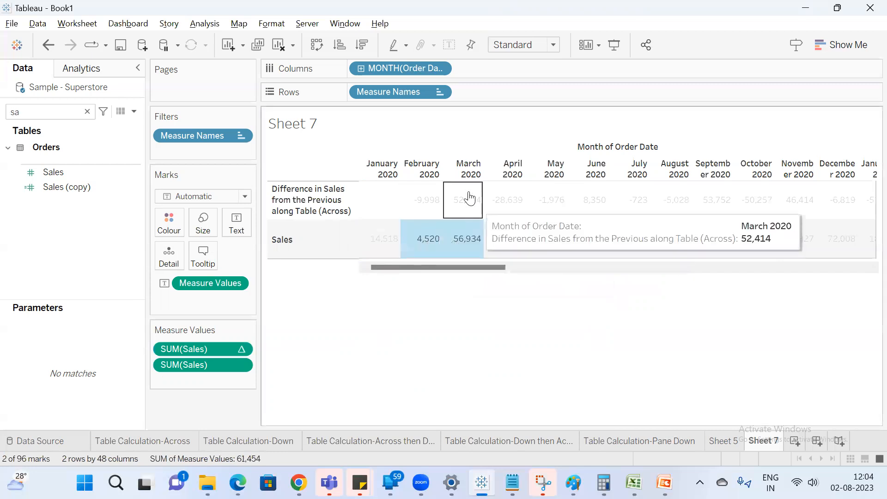
click(476, 212)
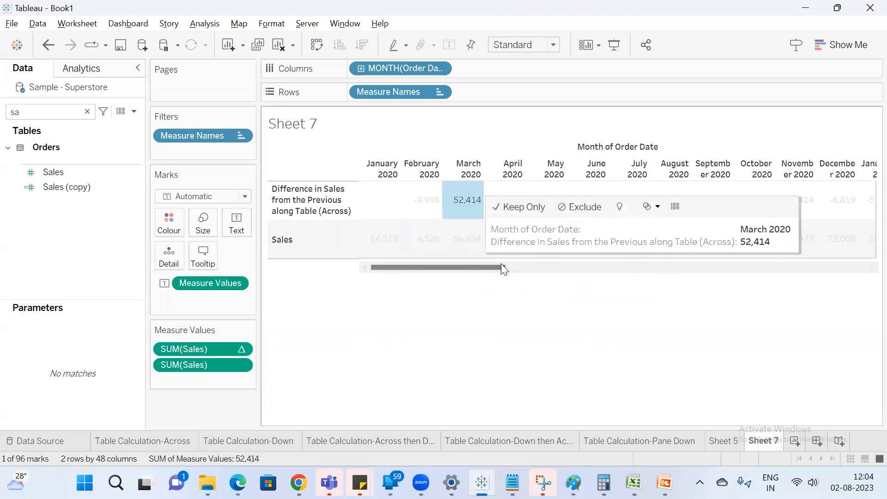
click(521, 294)
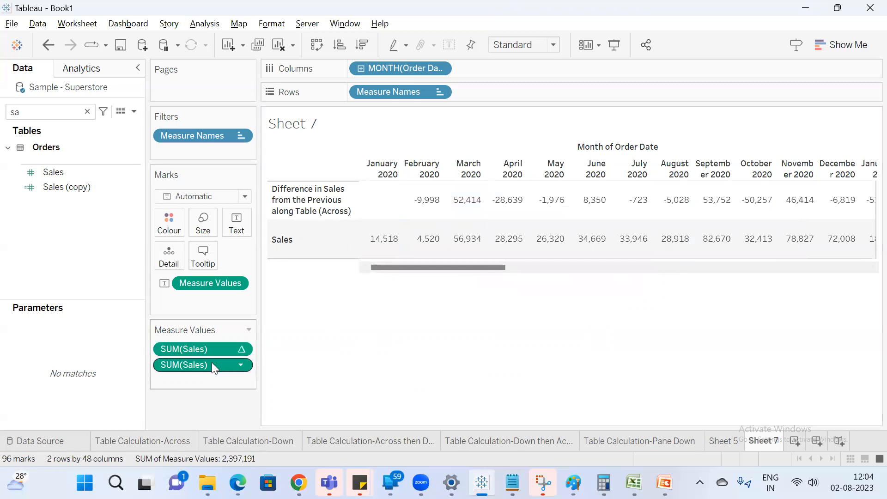
Compute the Sales difference relative to the Next month
right_click(221, 350)
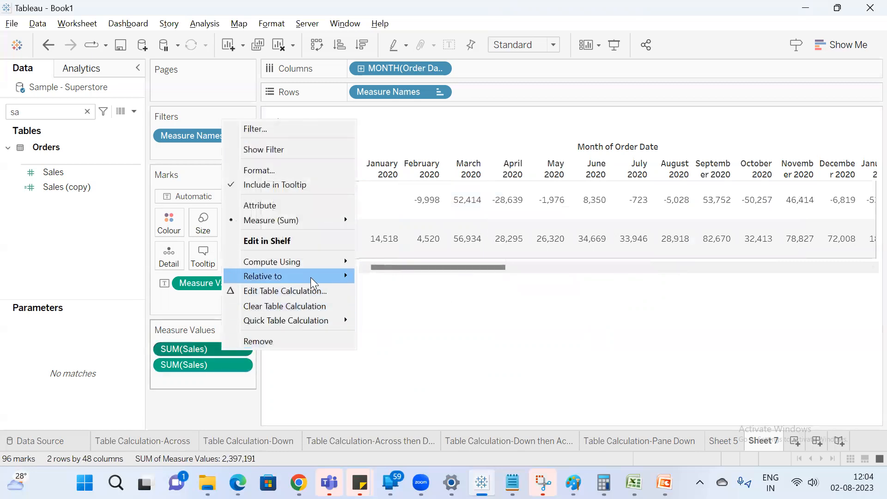
mouse_move(311, 277)
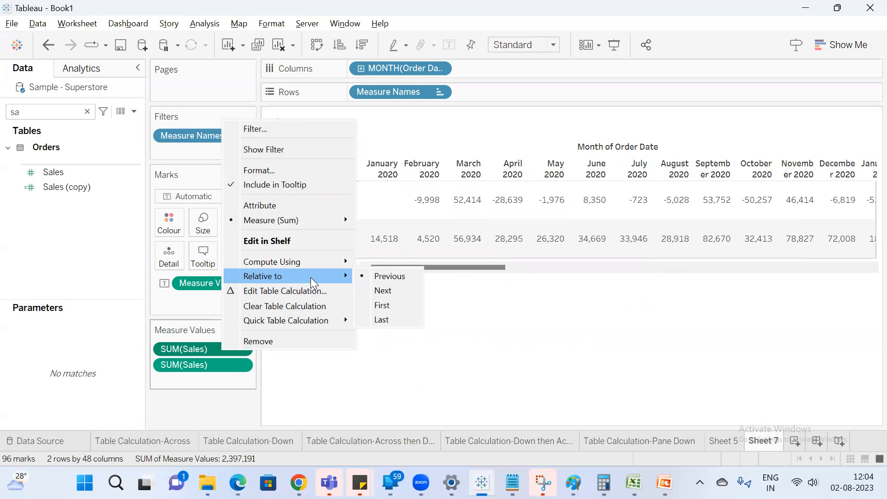
click(385, 294)
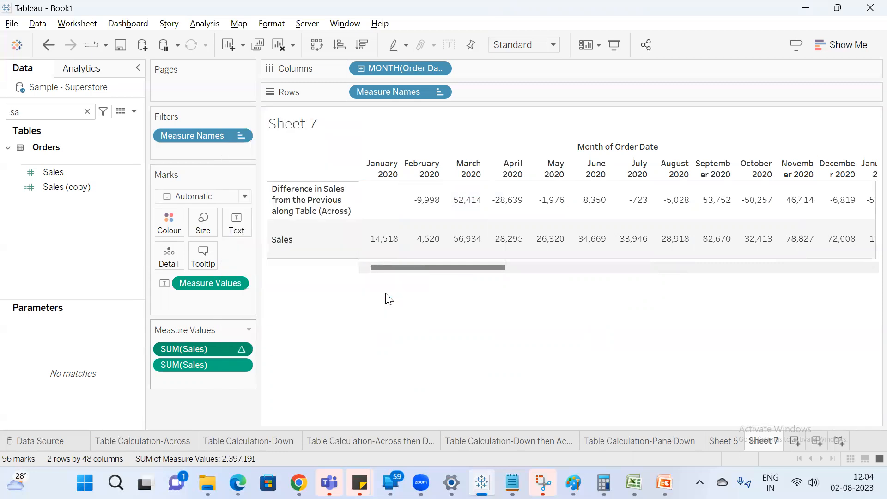
Compare the January to March and July 2020 sales with their differences from the next month
mouse_move(387, 252)
mouse_move(421, 243)
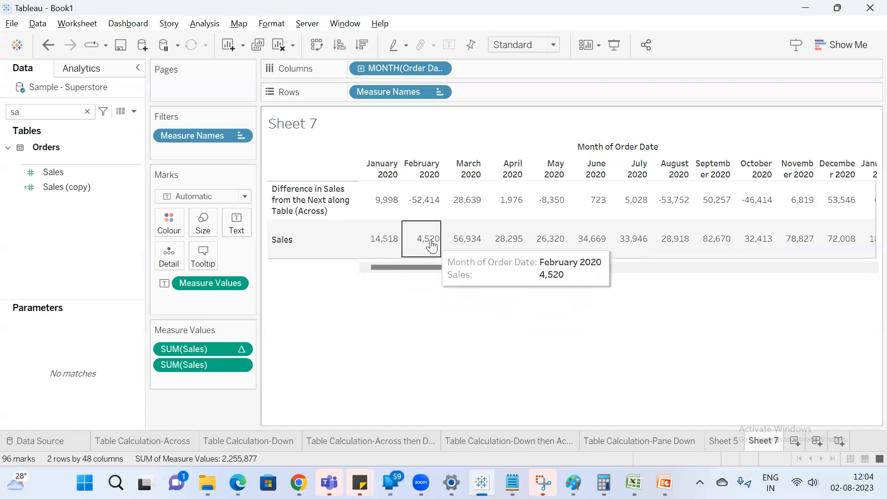
mouse_move(455, 248)
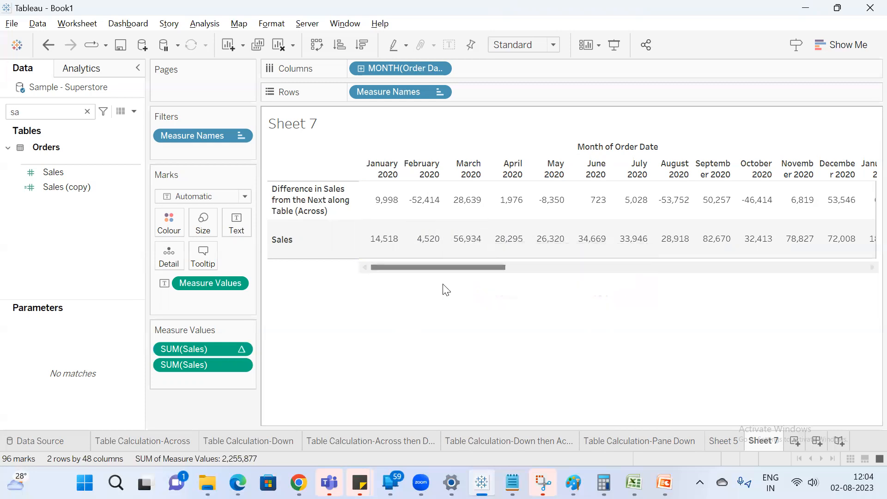
click(637, 252)
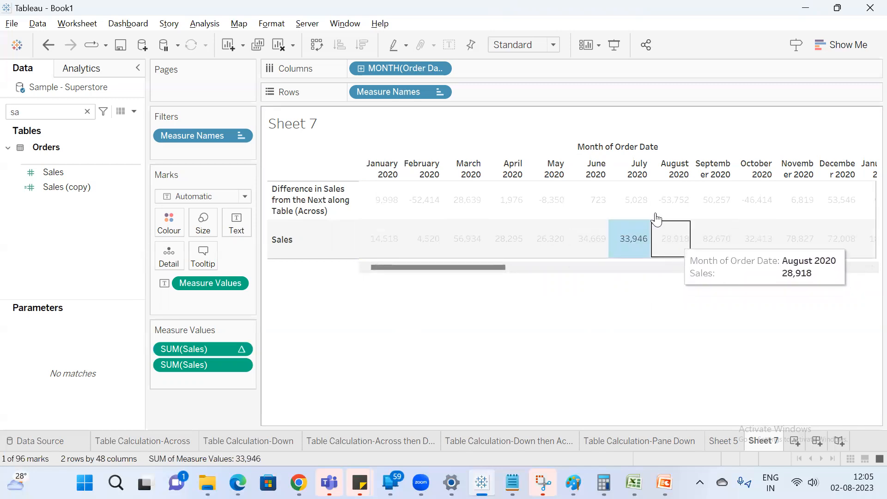
click(638, 201)
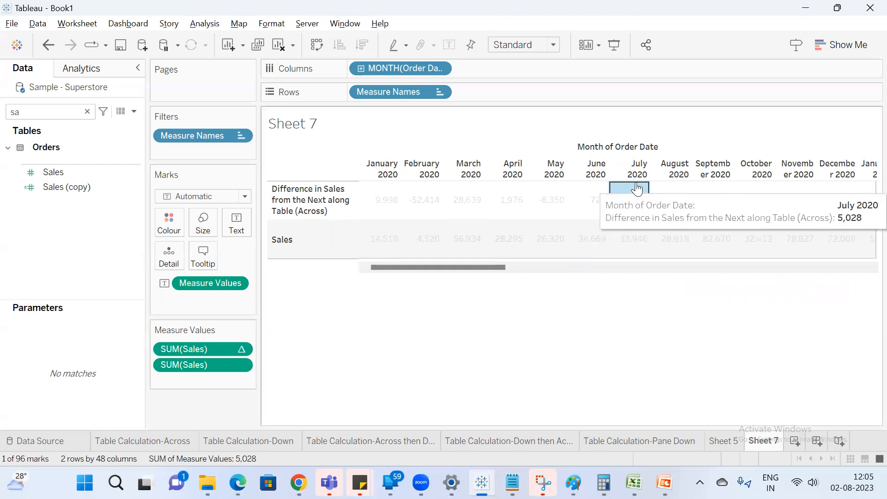
click(619, 349)
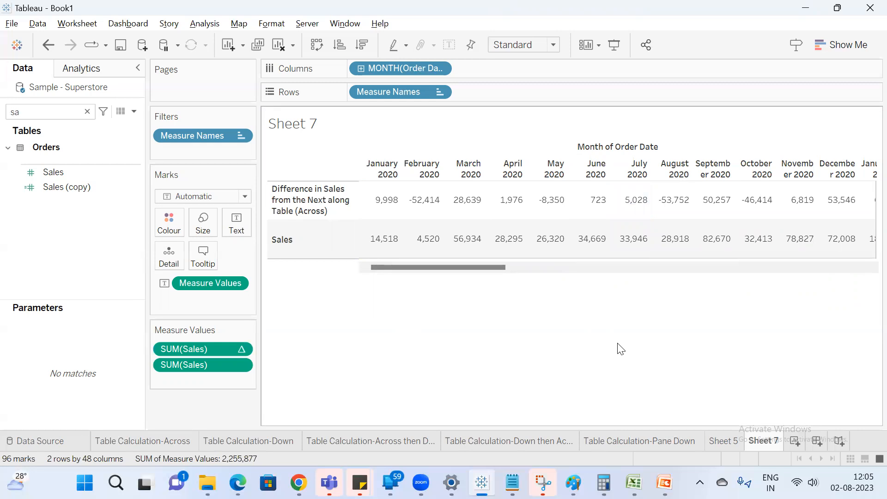
Compute the Sales difference relative to the First month and highlight the January 2020 difference
right_click(210, 347)
mouse_move(260, 275)
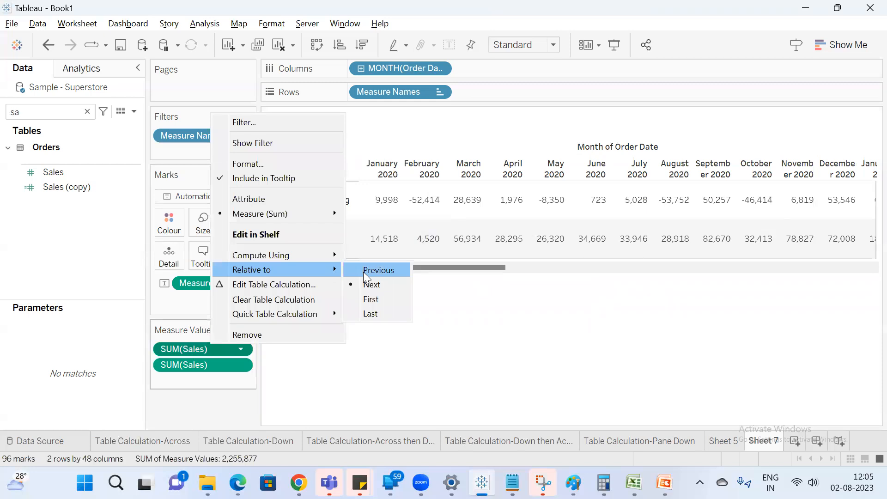
click(377, 300)
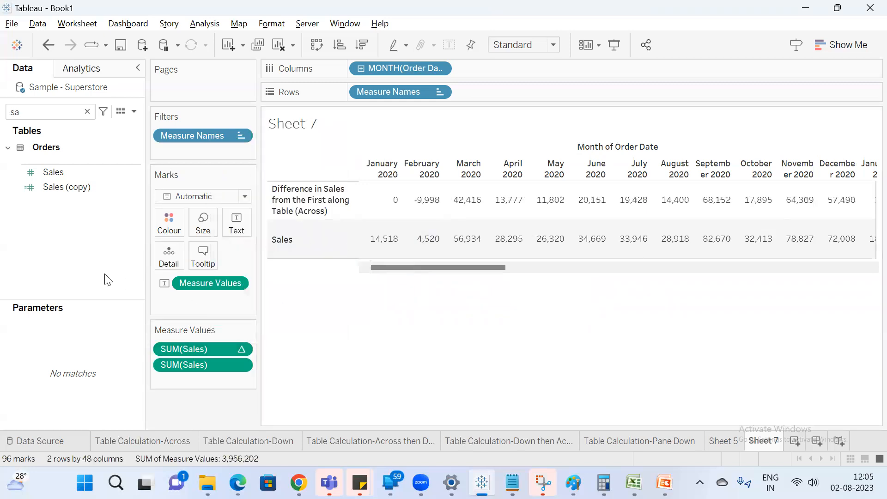
mouse_move(622, 208)
click(378, 203)
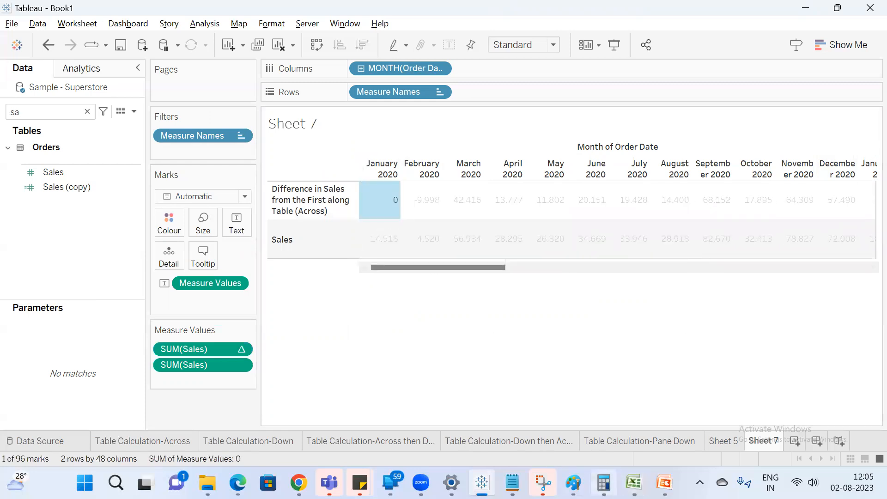
Switch to the Book2 workbook in Excel and review the January values for 2020 to 2022 in the values table
mouse_move(633, 483)
click(707, 407)
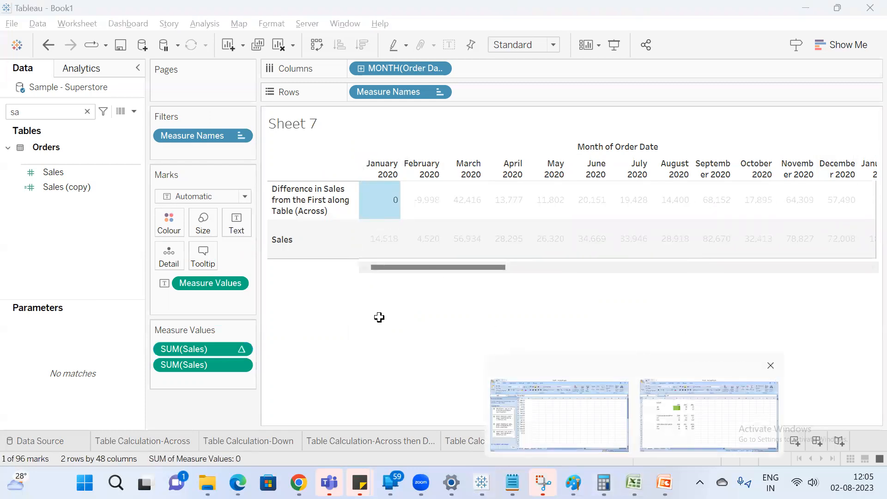
click(431, 220)
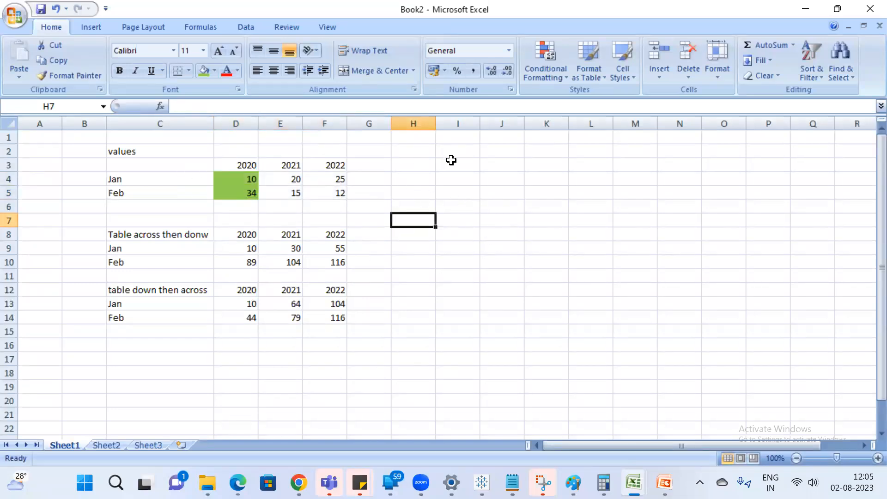
drag(235, 182, 342, 178)
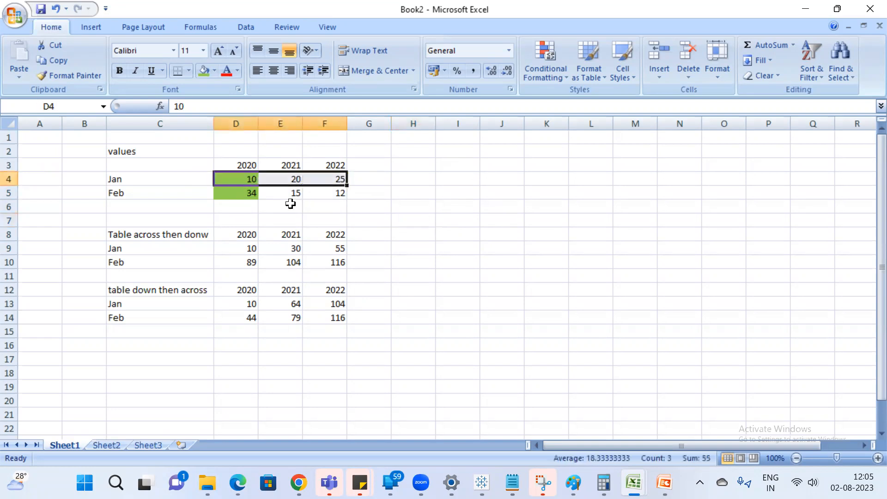
click(244, 182)
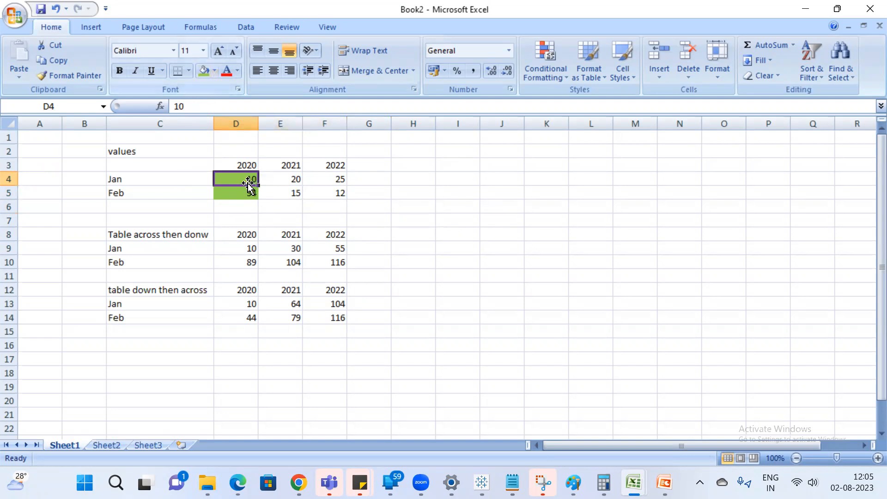
Remove the fill colour from the 2020 January and February values in cells D4:D5
drag(242, 178, 241, 206)
drag(234, 175, 234, 190)
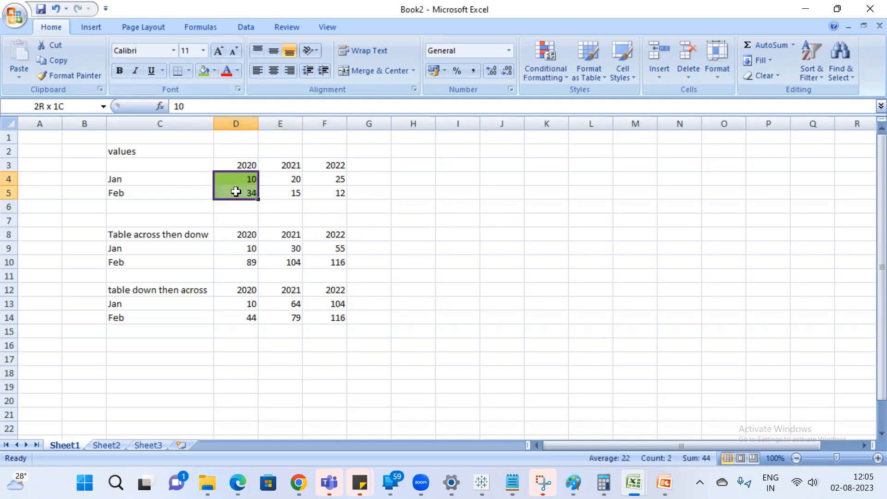
click(214, 72)
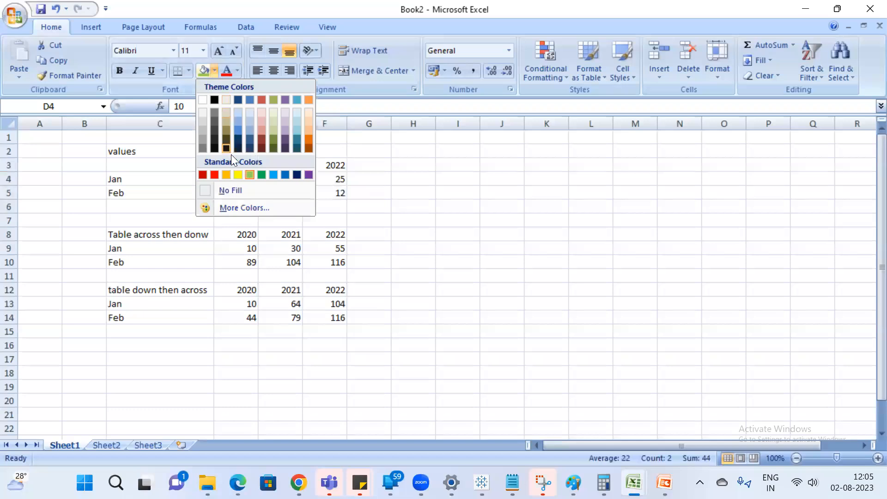
click(227, 190)
Fill the January 2020 value in cell D4 with green
click(237, 174)
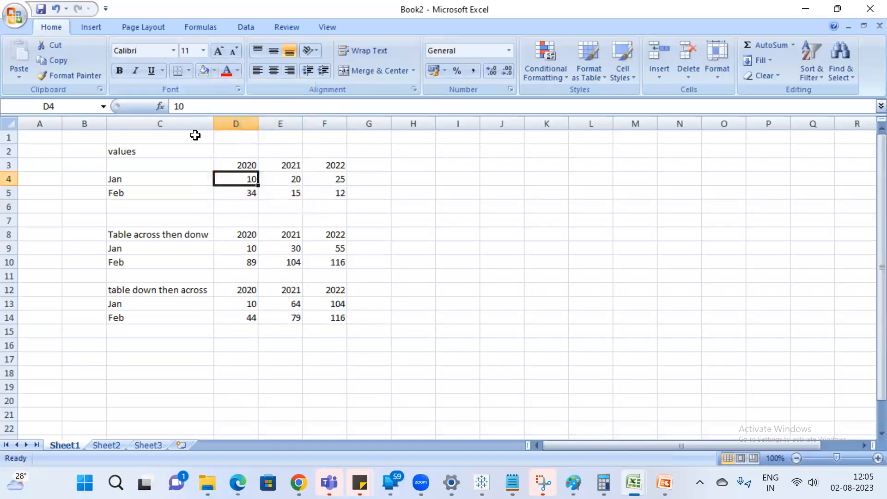
click(214, 70)
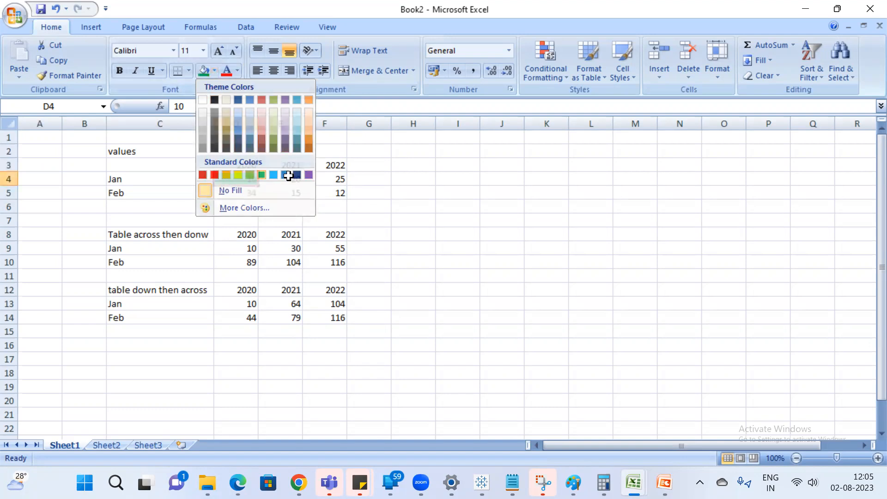
click(261, 175)
Add the comment "Last" to the January 2022 value in cell F4
click(330, 178)
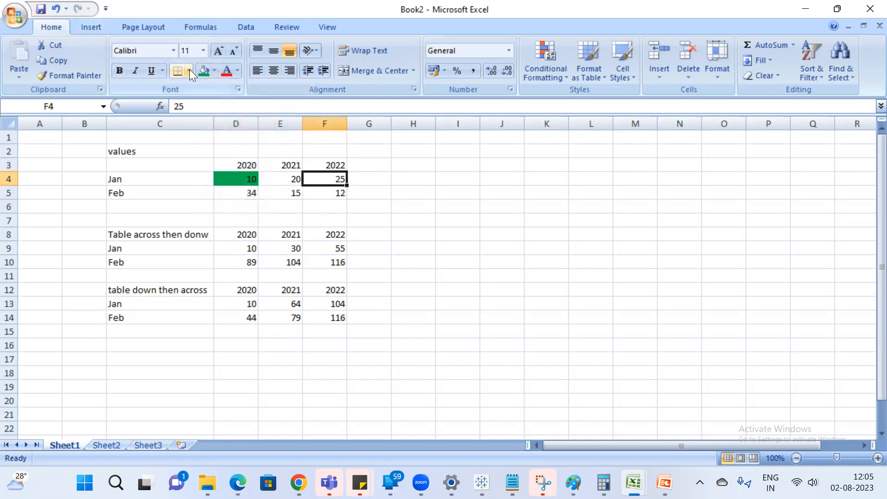
right_click(336, 180)
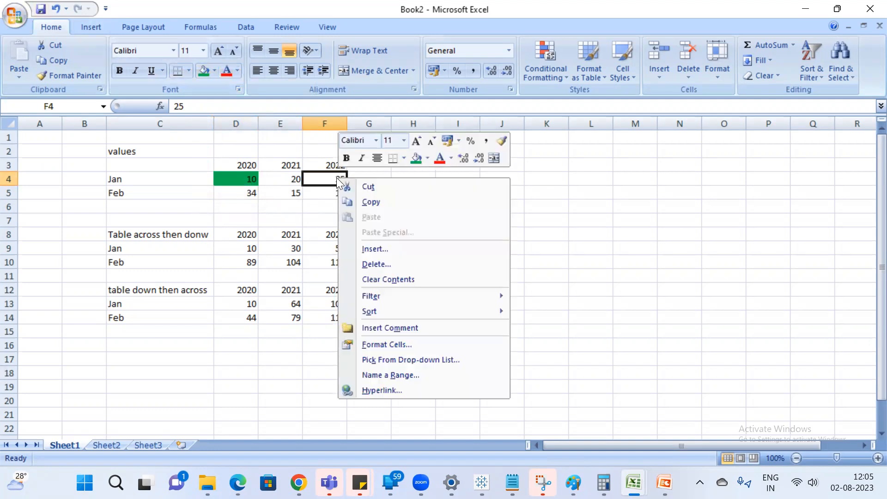
click(401, 326)
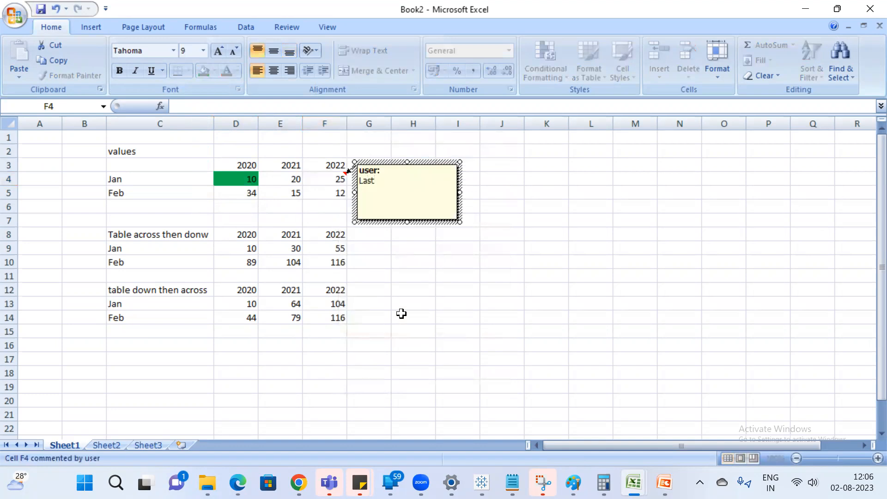
click(291, 210)
click(344, 173)
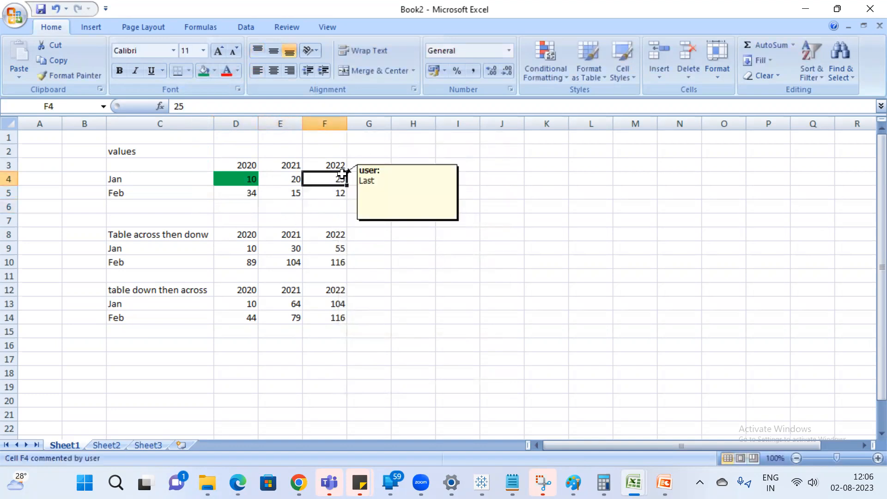
Add the comment "First" to the January 2020 value in cell D4
right_click(243, 177)
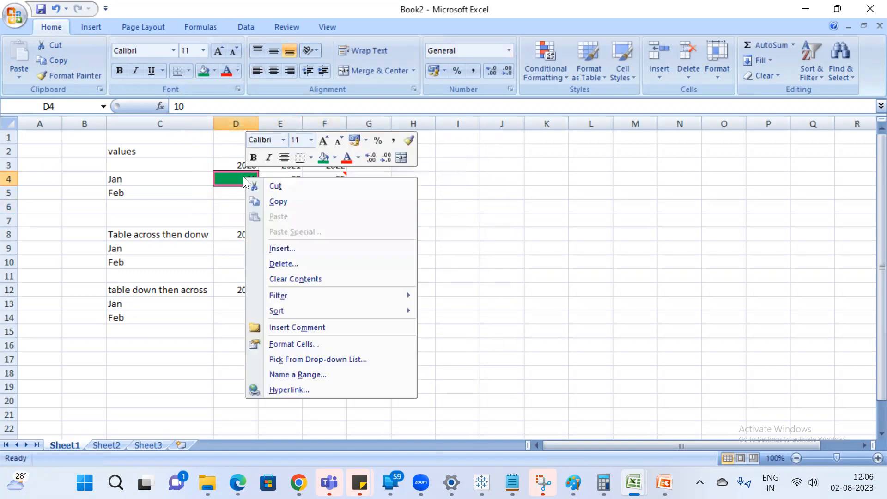
click(318, 327)
text(First)
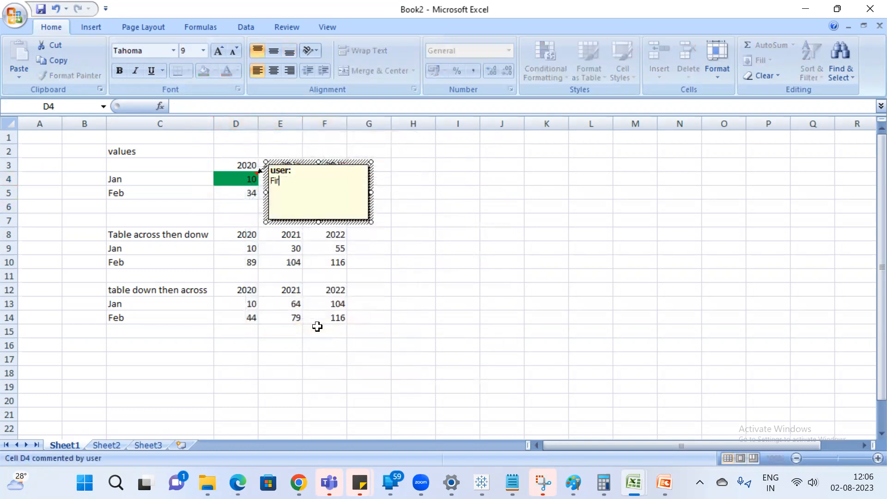
click(538, 216)
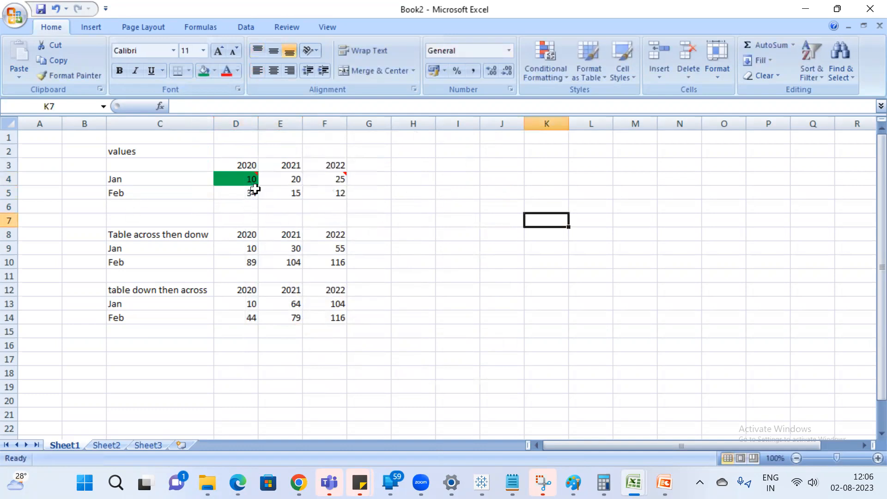
Add the comment "First" to the January 2020 value in cell D9 of the across-then-down table
drag(243, 245, 246, 259)
click(245, 246)
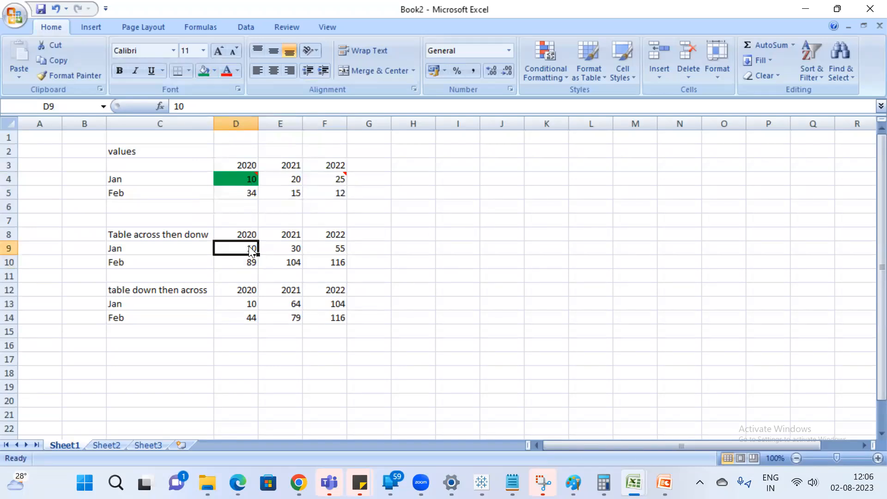
right_click(251, 250)
click(347, 178)
text(First)
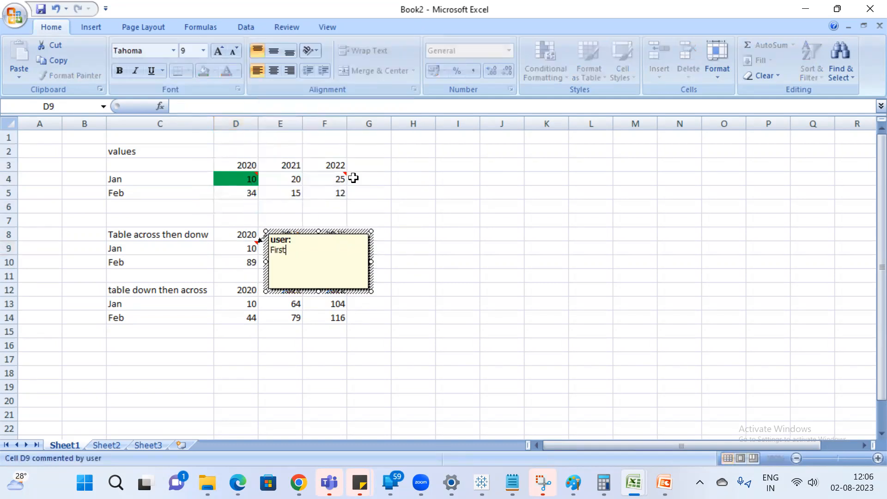
Add the comment "Last" to the February 2020 value in cell D10 of the across-then-down table
click(240, 261)
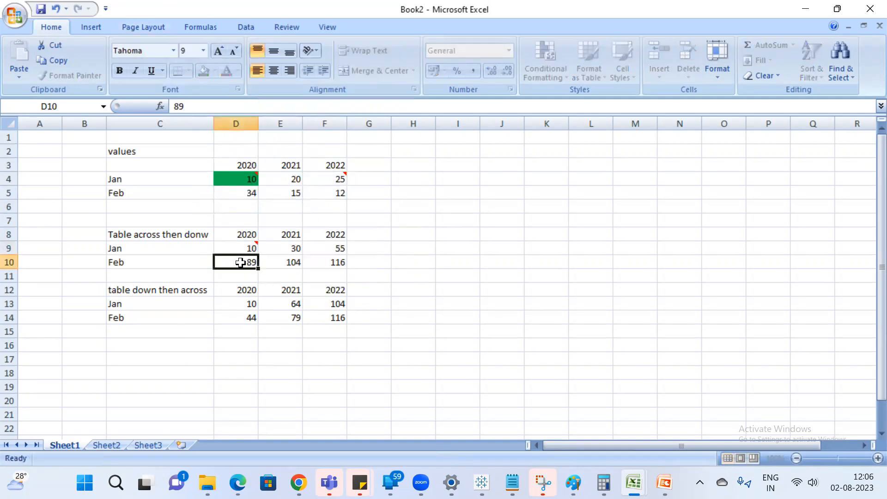
right_click(240, 263)
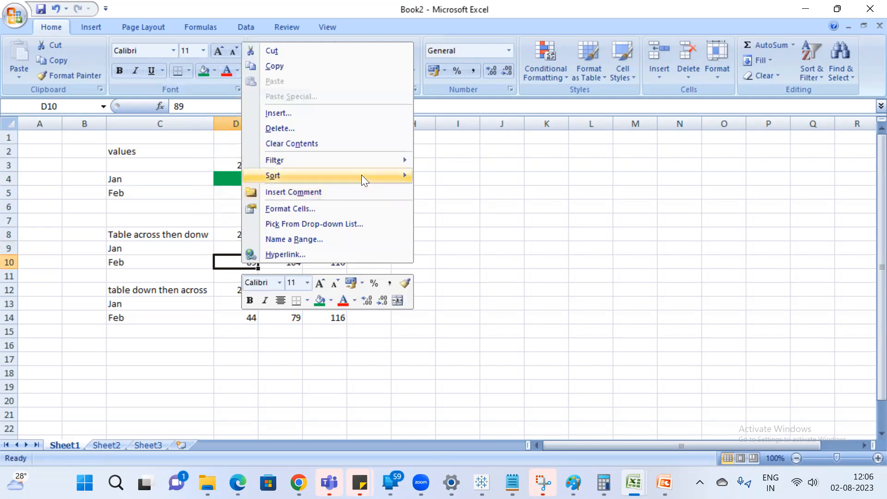
click(344, 193)
text(Last)
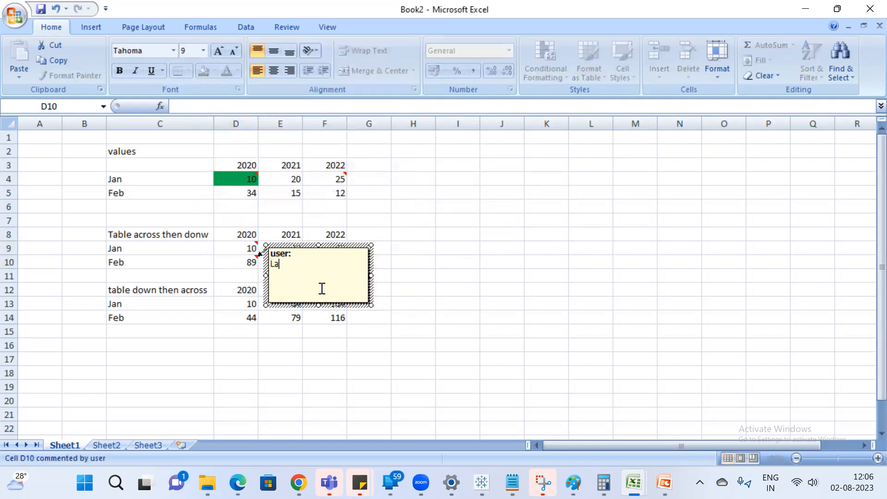
click(464, 281)
Review the First and Last cells across the January row (D4 and F4) and down the 2020 column (D9 and D10)
mouse_move(309, 181)
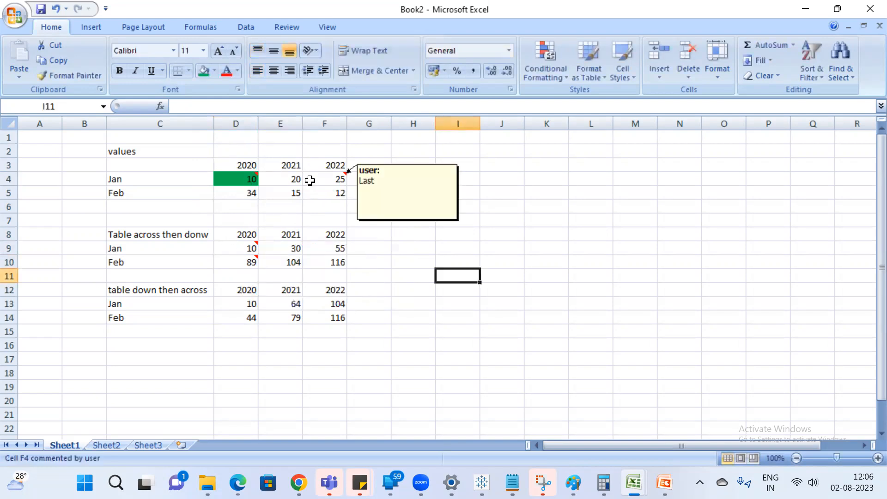
drag(242, 177, 333, 166)
click(412, 187)
click(247, 176)
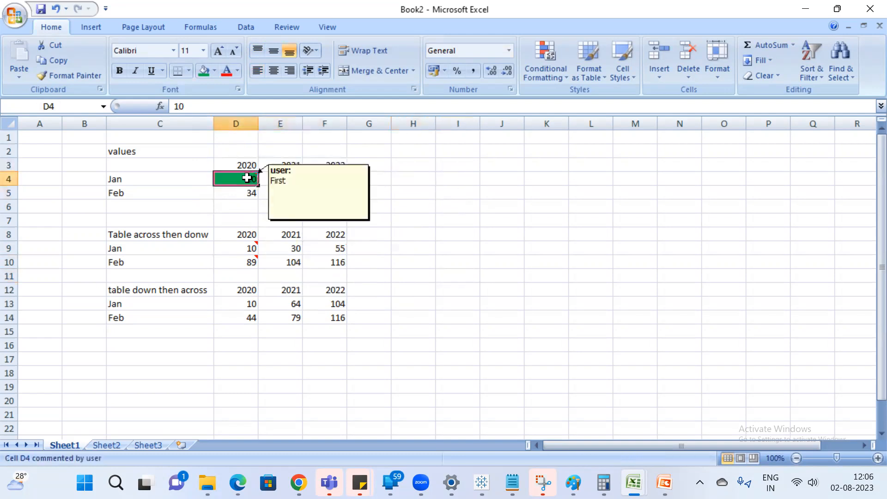
click(342, 181)
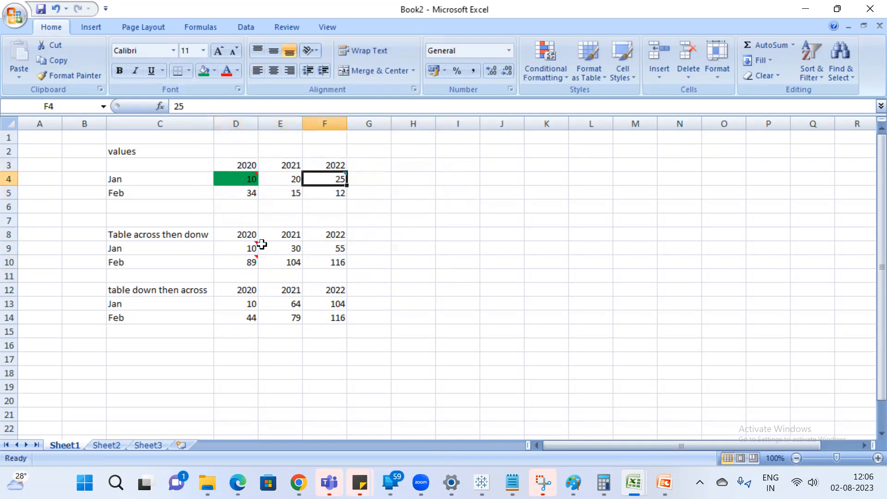
drag(241, 246, 247, 263)
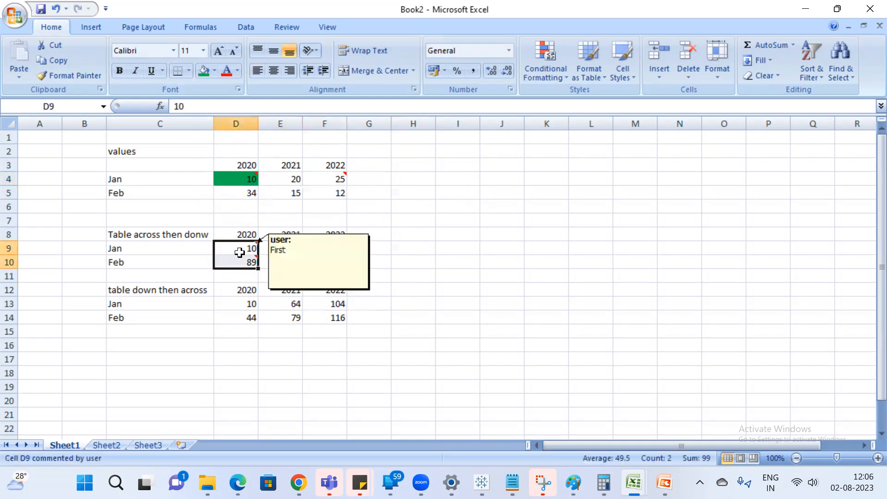
click(239, 246)
mouse_move(238, 256)
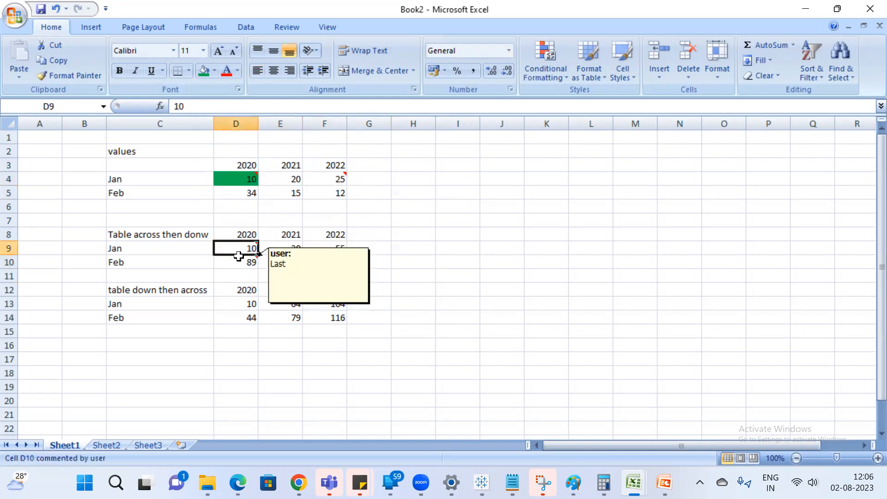
click(223, 260)
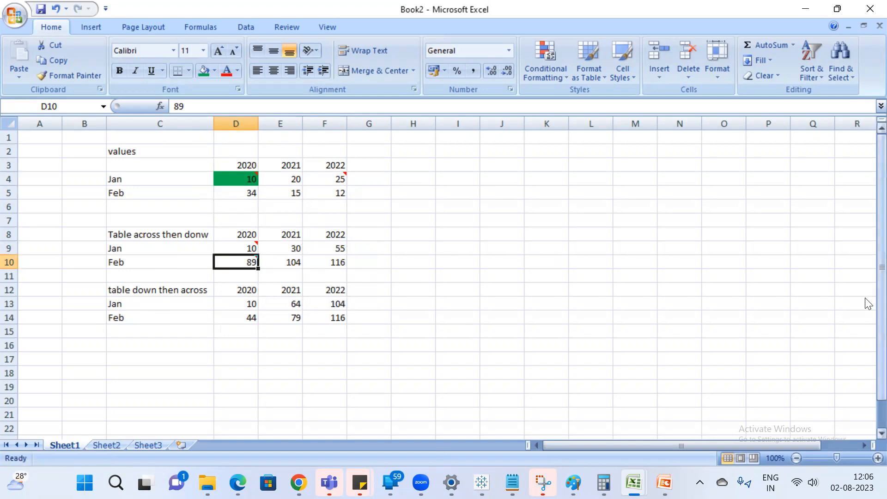
Switch to the Tableau workbook and examine the December 2023 difference from the first month
key(alt+Tab)
click(402, 302)
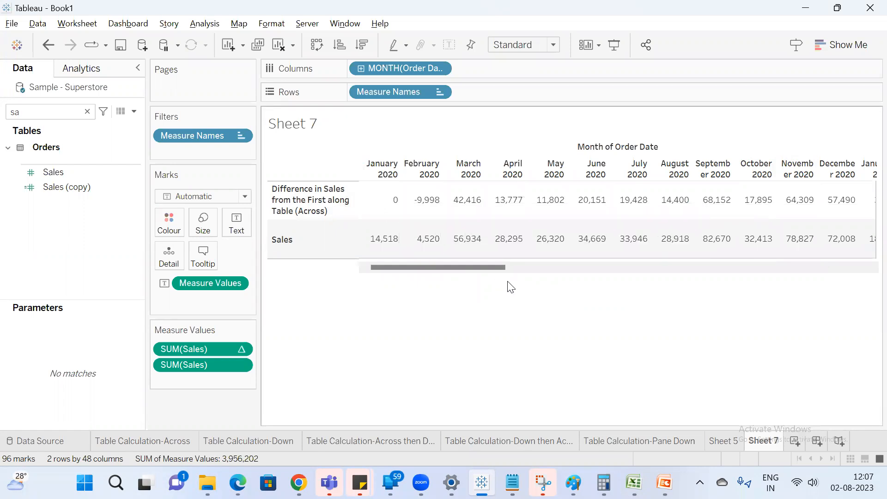
drag(447, 268, 864, 267)
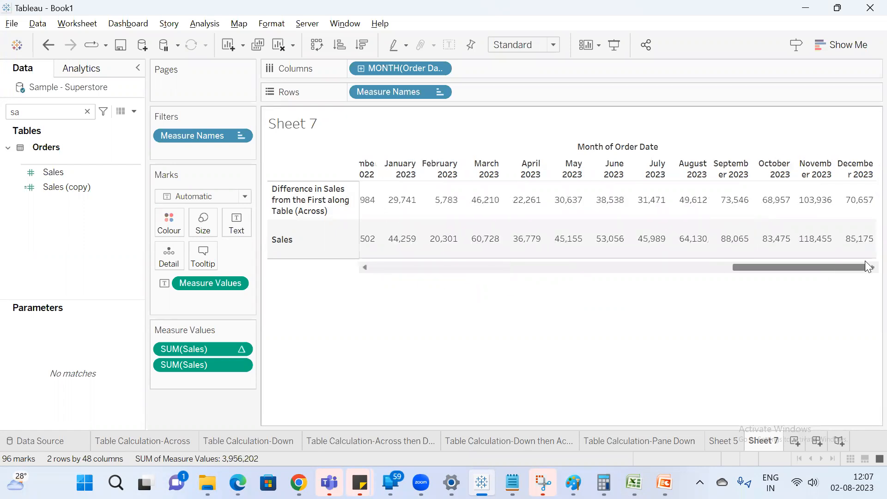
click(867, 202)
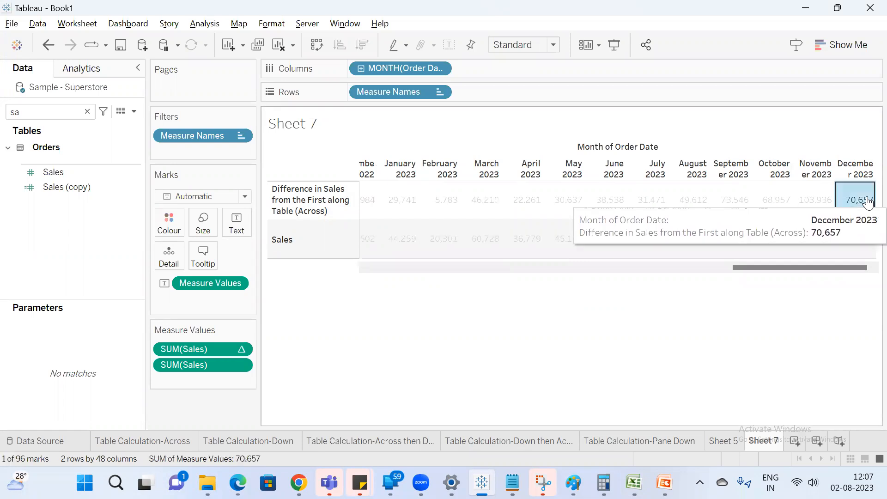
click(651, 352)
right_click(223, 350)
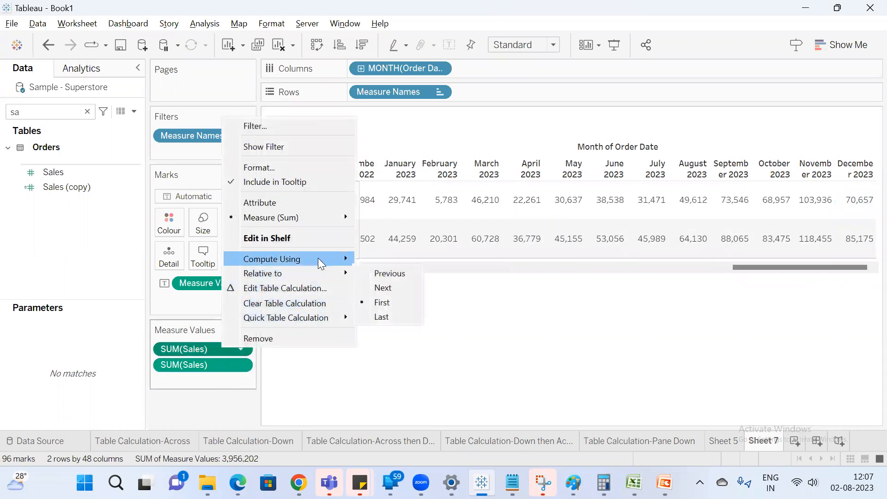
mouse_move(313, 275)
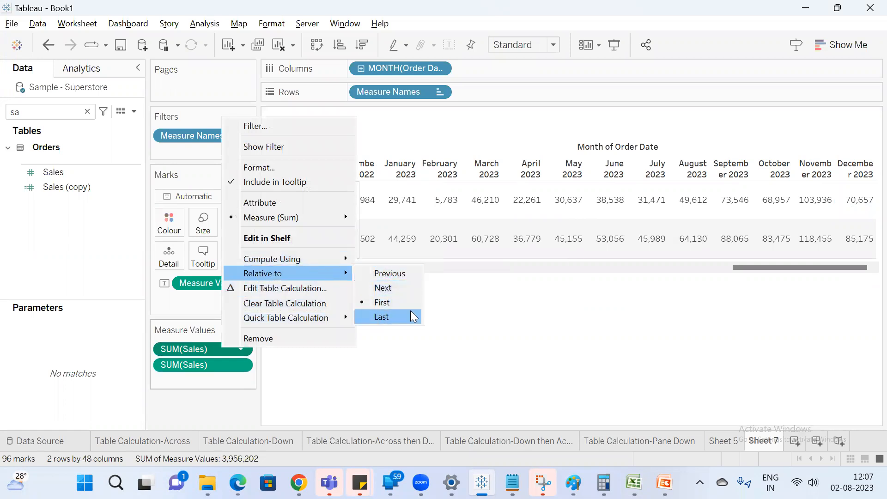
click(569, 311)
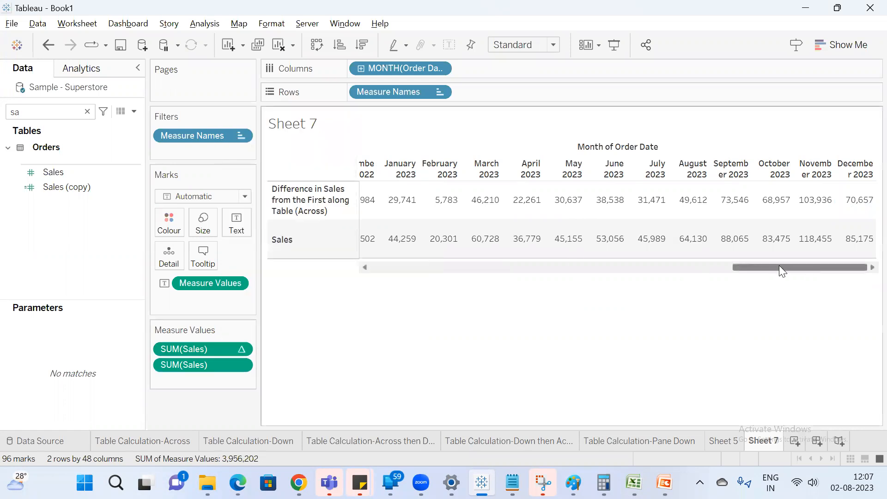
Compare the January to March 2020 sales with their differences from the first month
drag(781, 268, 289, 334)
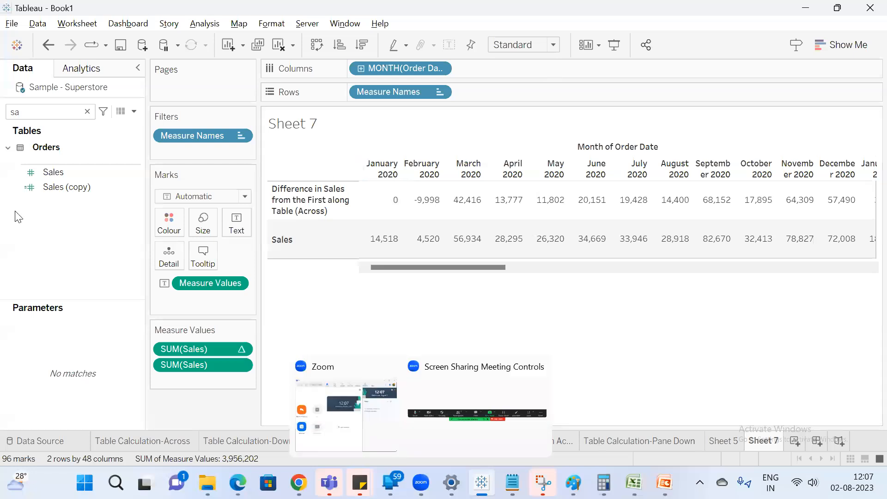
mouse_move(384, 247)
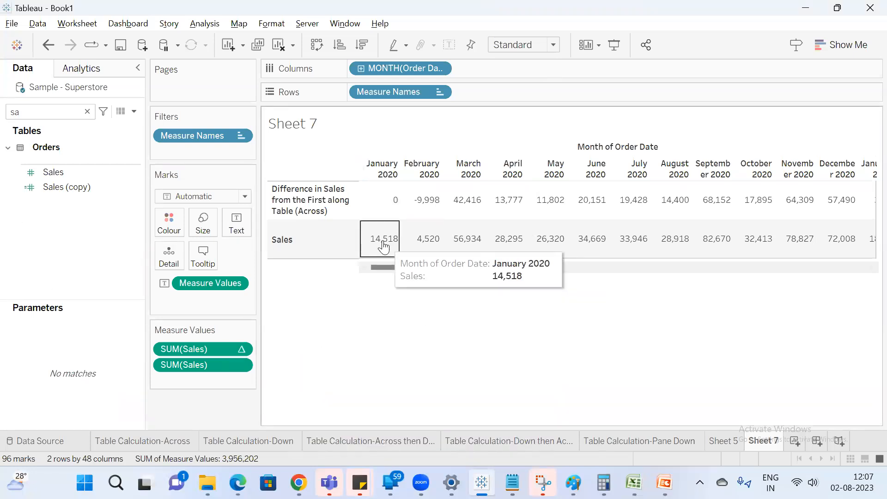
mouse_move(389, 211)
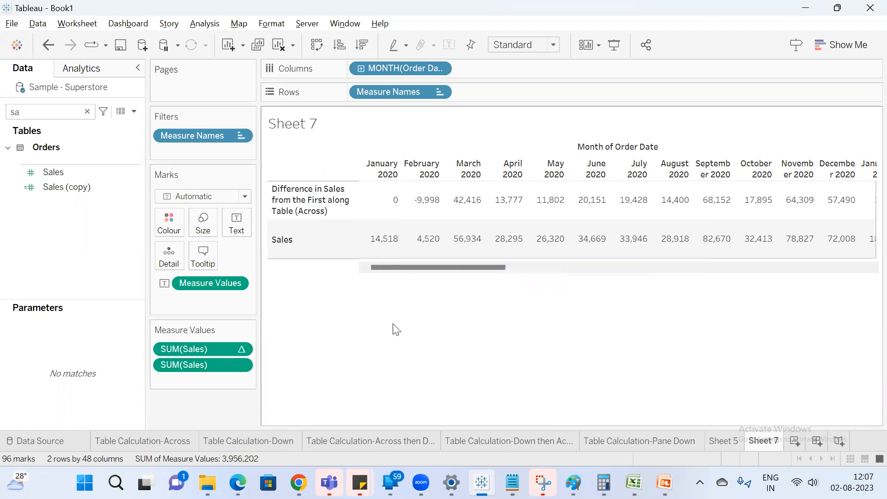
mouse_move(414, 237)
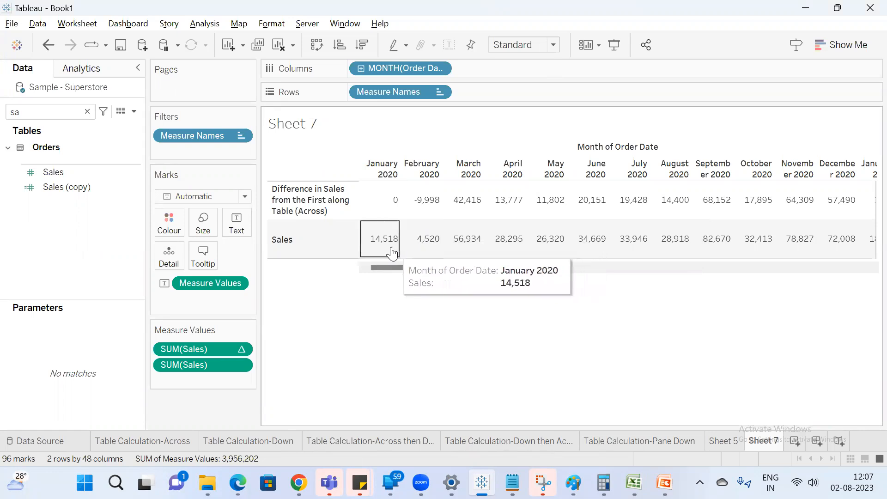
mouse_move(425, 210)
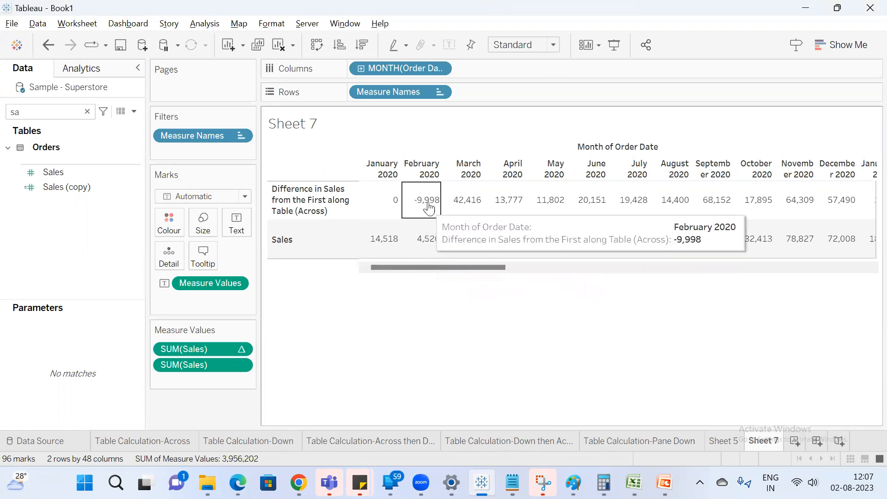
mouse_move(453, 242)
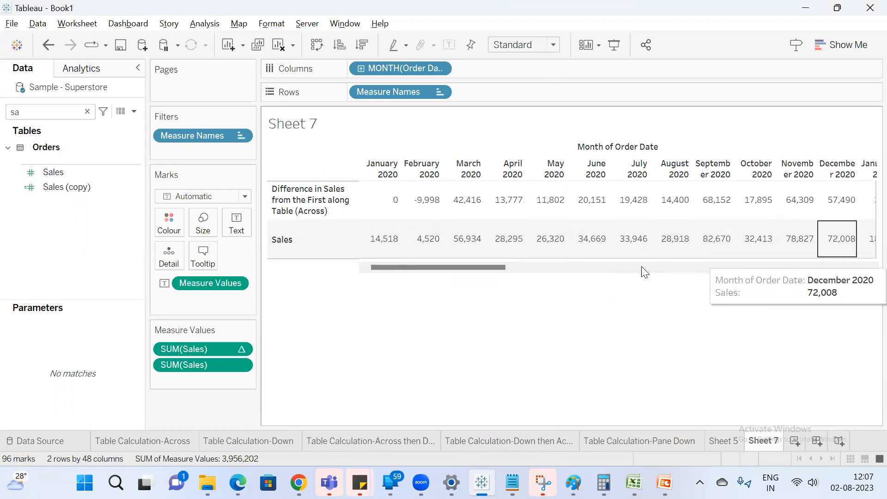
Subtract January 2020 sales from September 2020 sales in Calculator (82670 - 14518) and compare with the September difference in Tableau
click(708, 250)
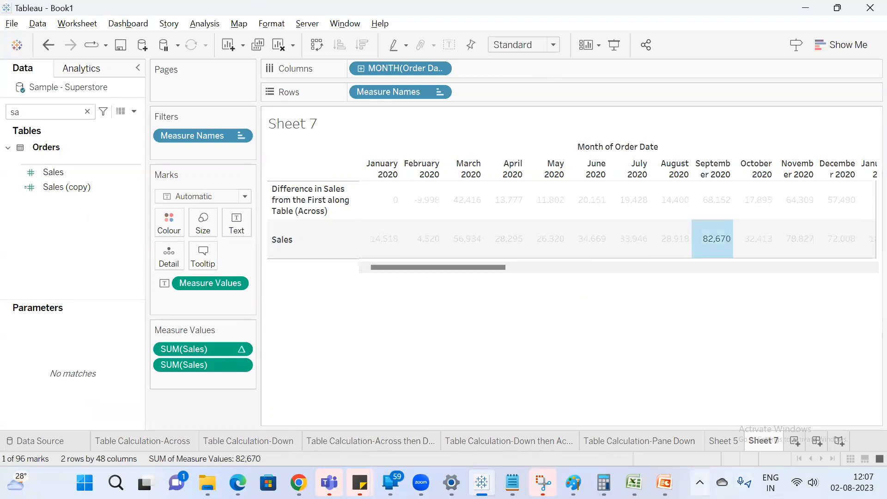
click(603, 482)
click(245, 240)
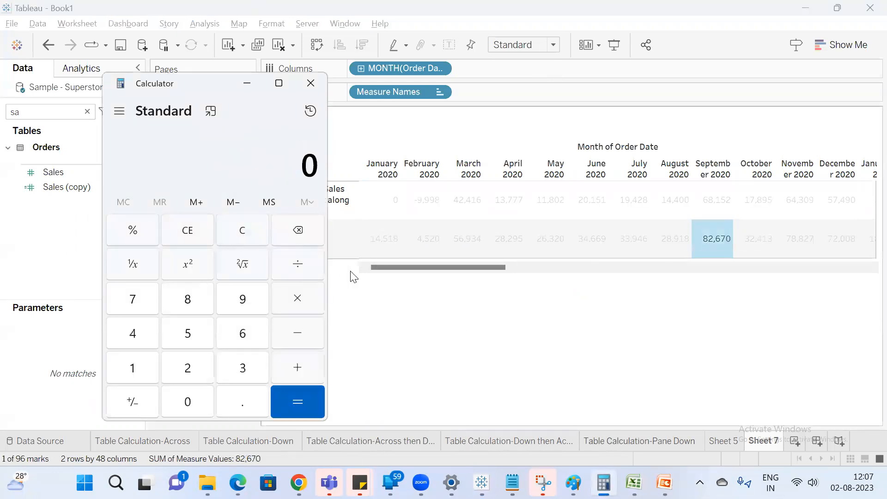
text(82670)
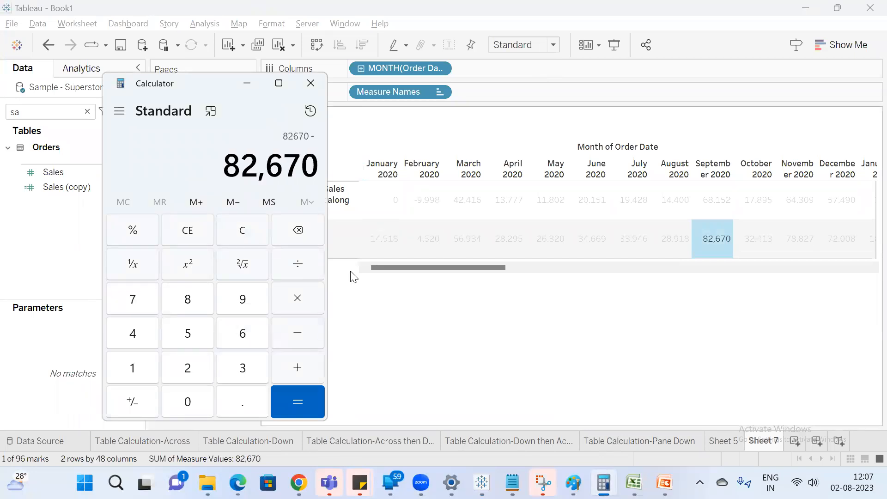
text(15)
key(BackSpace)
text(4518)
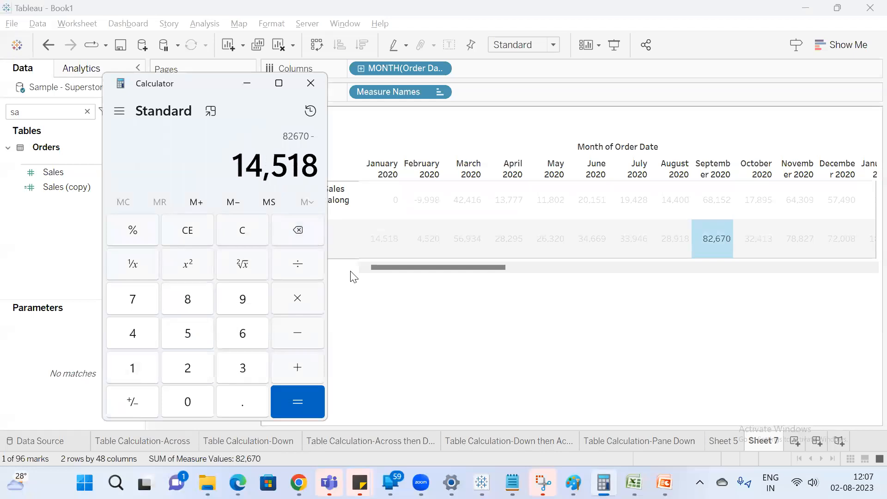
key(Return)
click(721, 205)
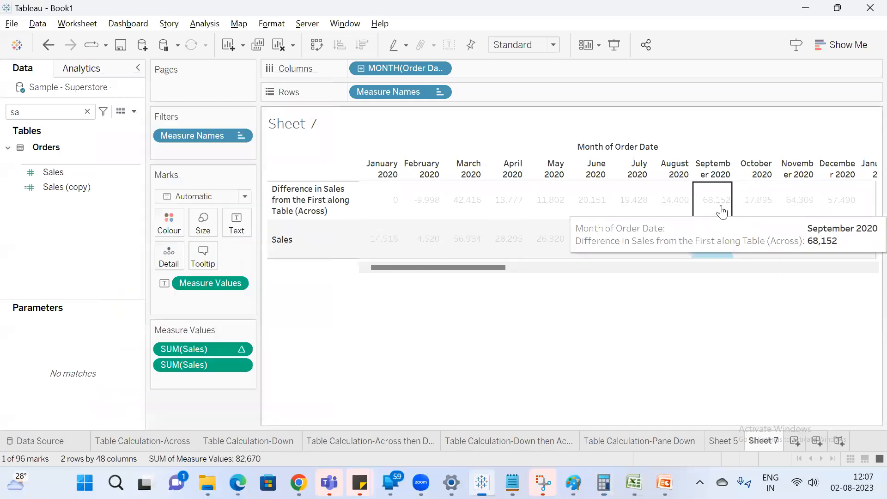
click(673, 327)
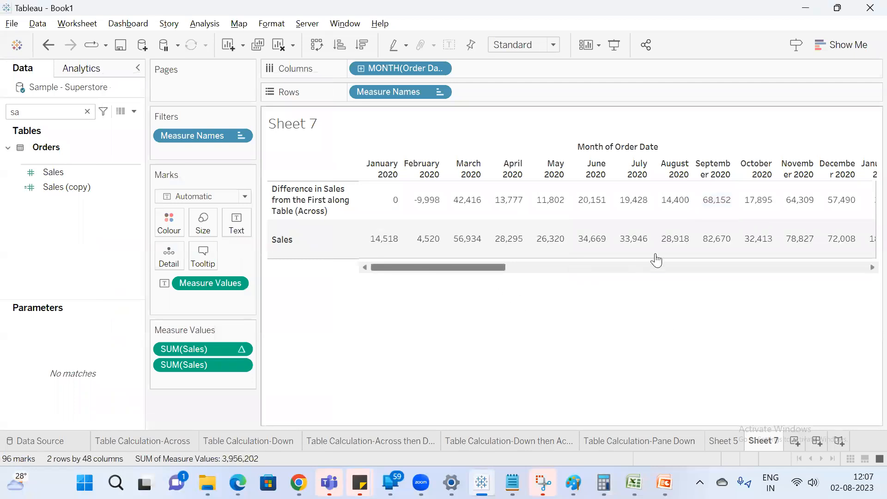
Make the Sales difference table calculation relative to Last
right_click(212, 348)
mouse_move(324, 274)
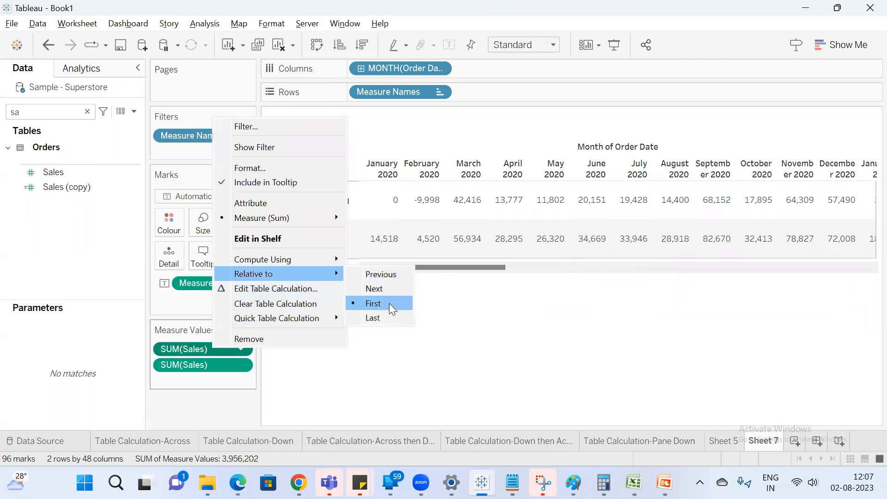
click(383, 316)
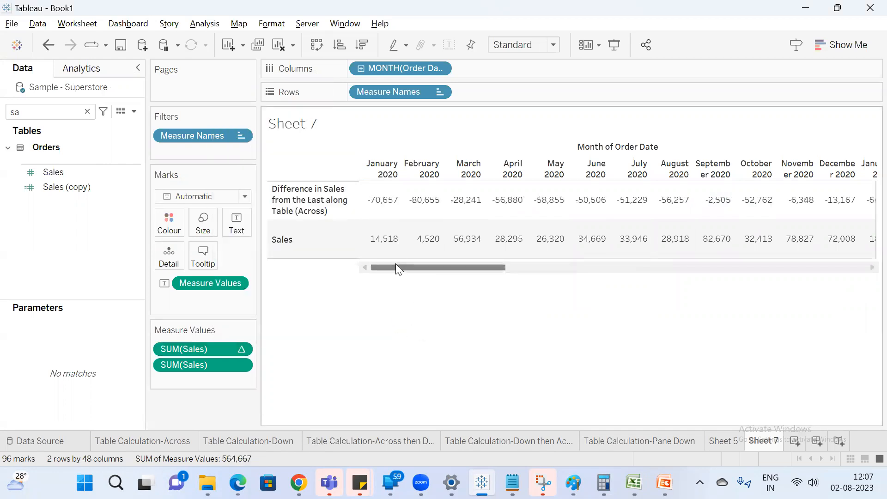
Examine the December 2023 sales value as the last month against the January to October 2023 sales
drag(388, 266, 836, 263)
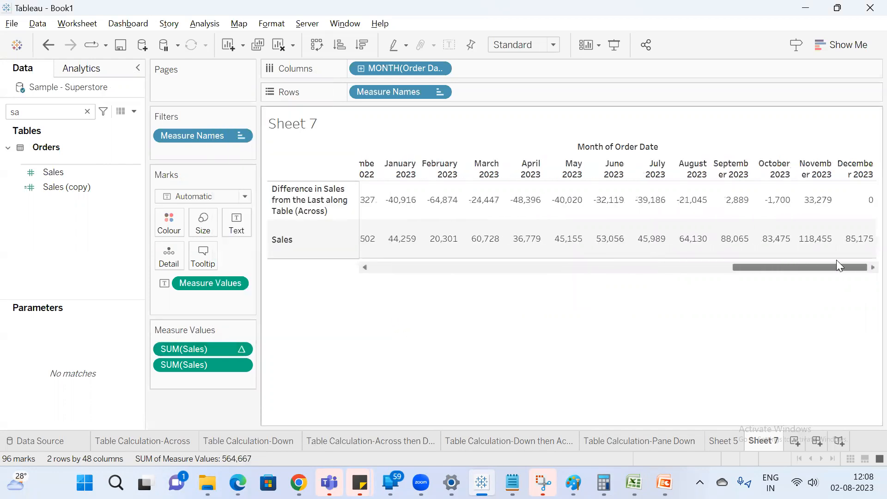
click(858, 240)
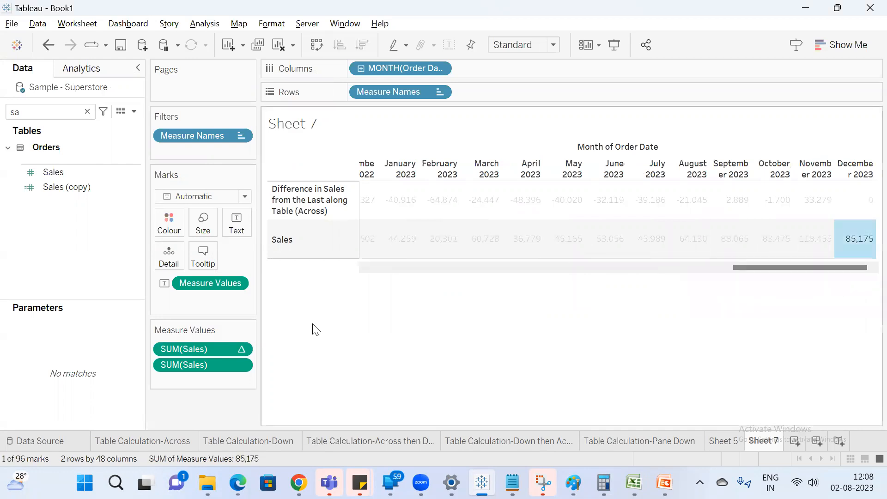
drag(409, 240, 788, 241)
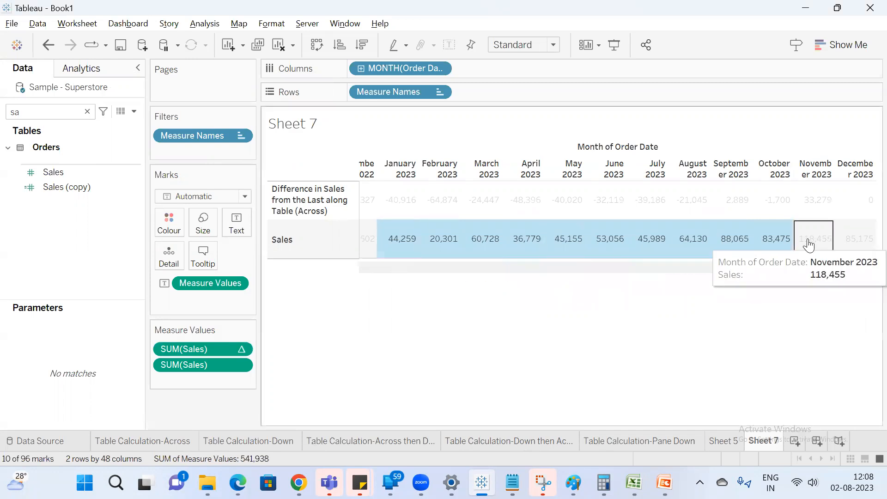
click(862, 240)
click(800, 347)
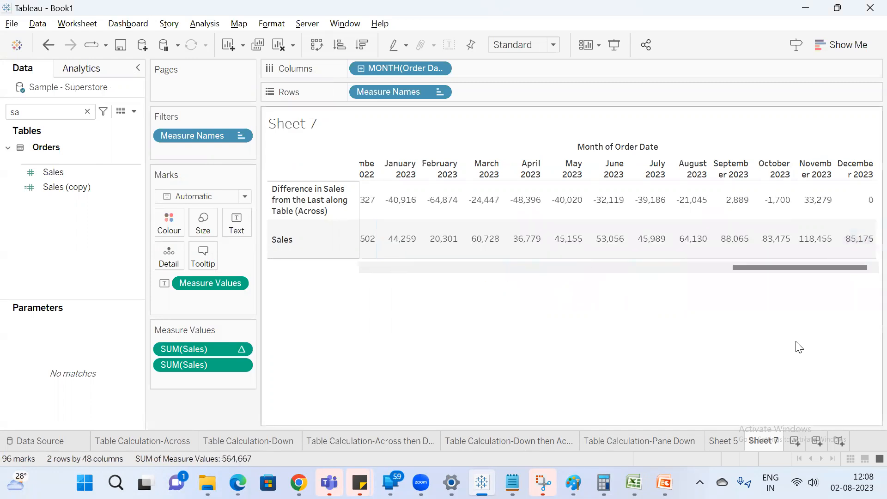
Subtract December 2023 sales from March 2023 sales in Calculator (60728 - 85175) and compare with the March difference in Tableau
click(485, 244)
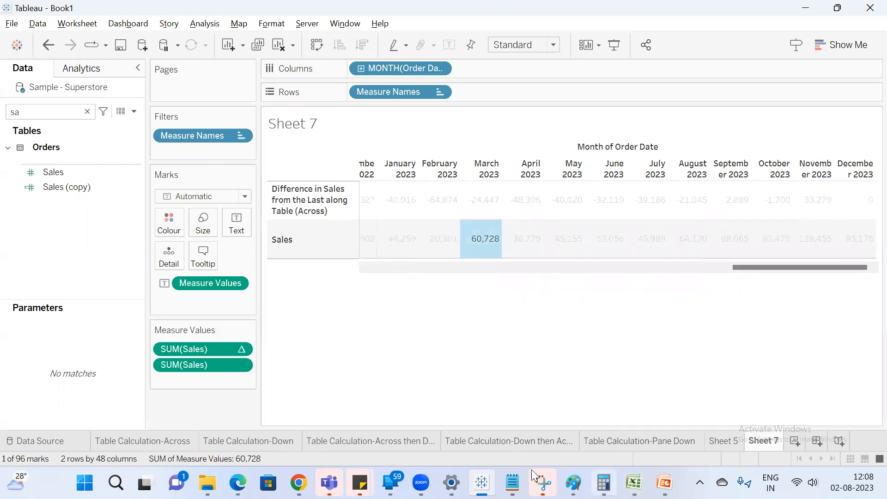
click(603, 483)
key(Escape)
text(60728)
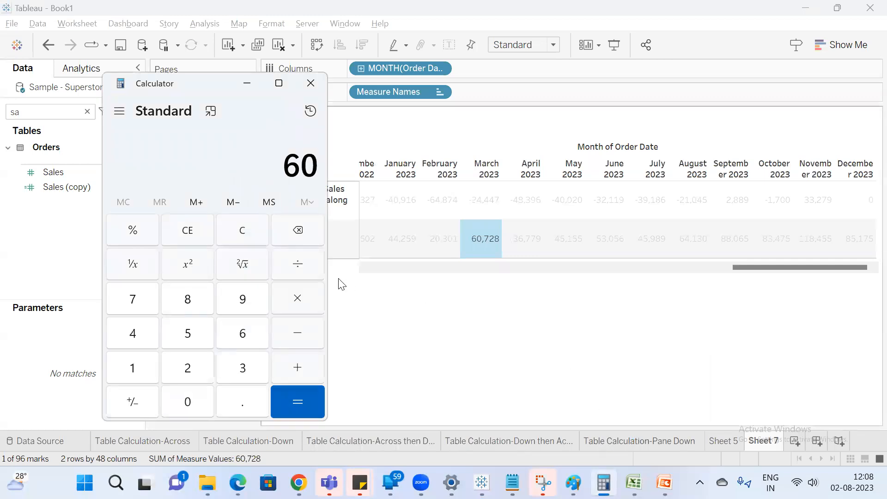
key(minus)
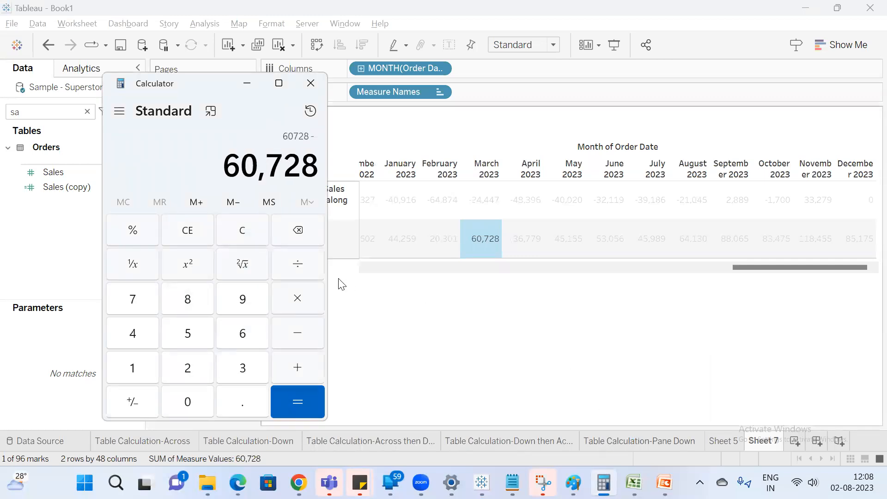
text(85175)
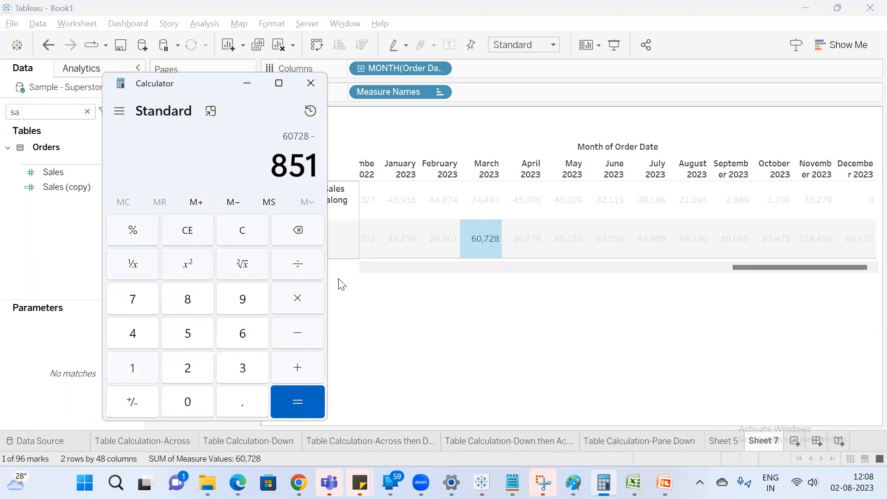
key(Return)
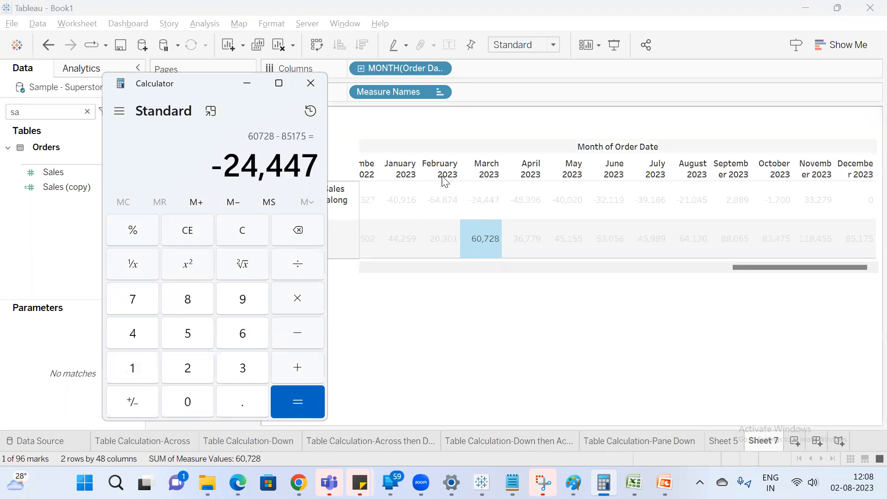
click(484, 200)
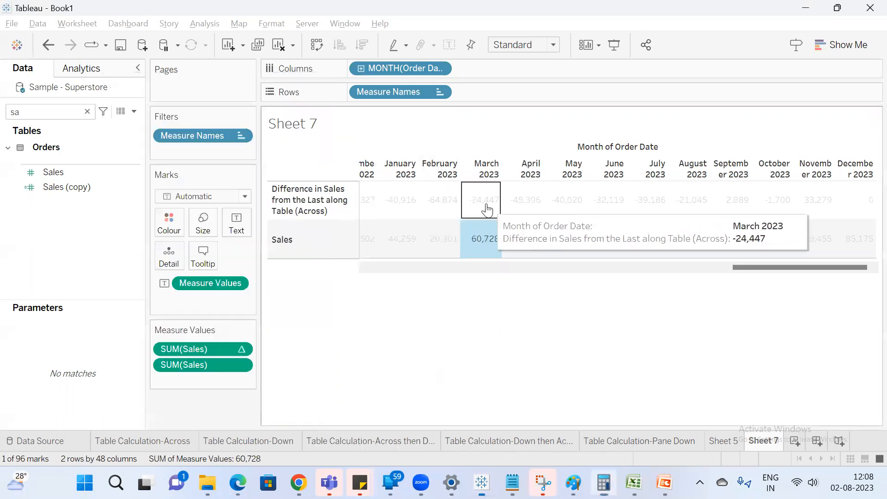
click(473, 321)
Review the January to July 2023 sales against the December 2023 sales value
mouse_move(471, 226)
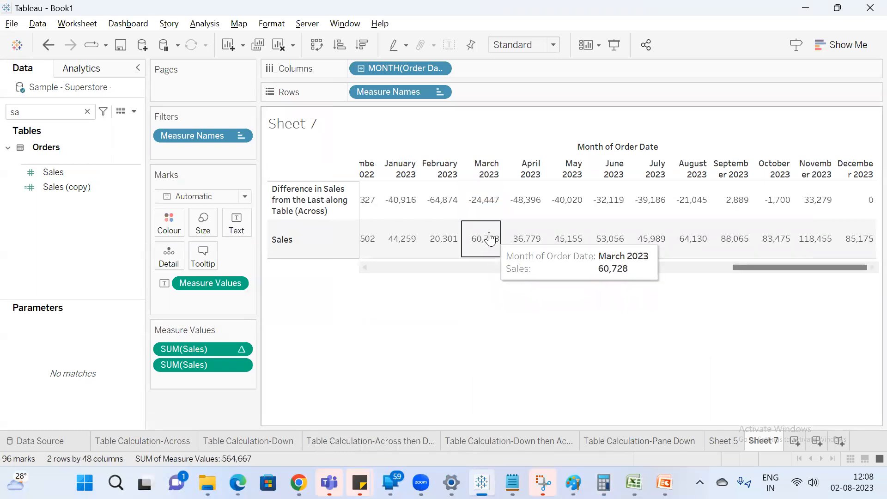
drag(388, 241, 653, 240)
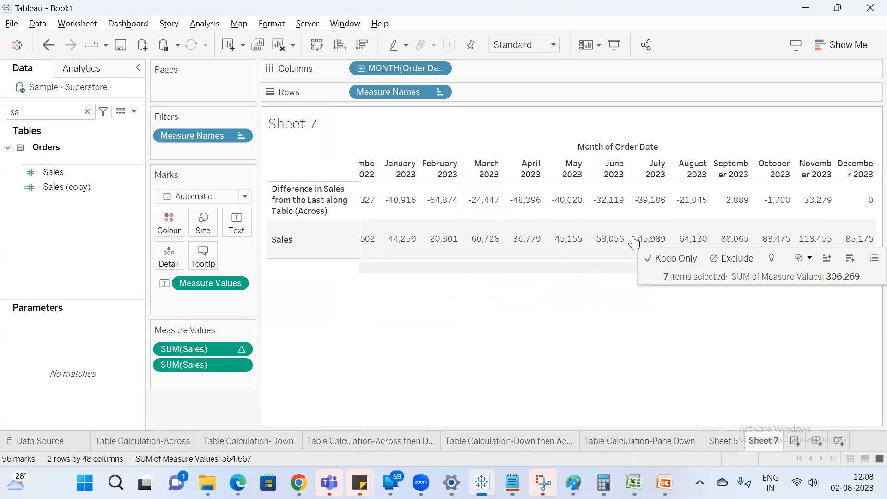
click(870, 238)
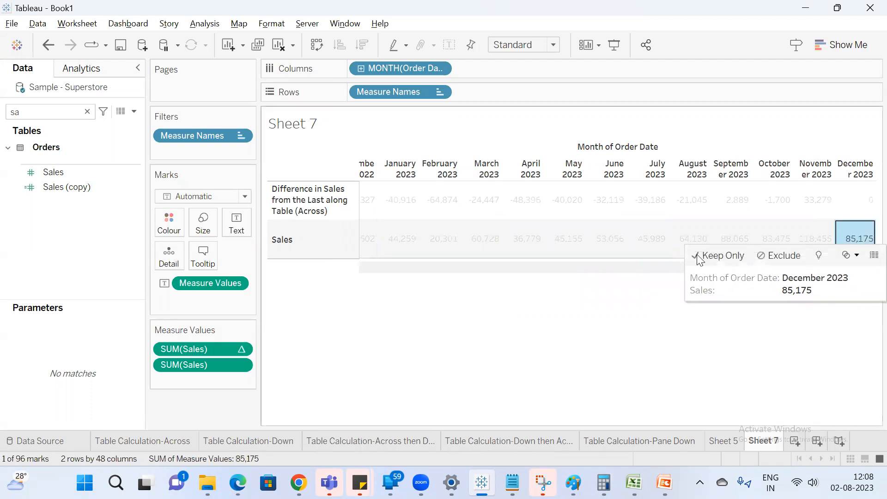
click(426, 300)
Change the Sales quick table calculation to Percent Difference and view it from January 2020
right_click(198, 350)
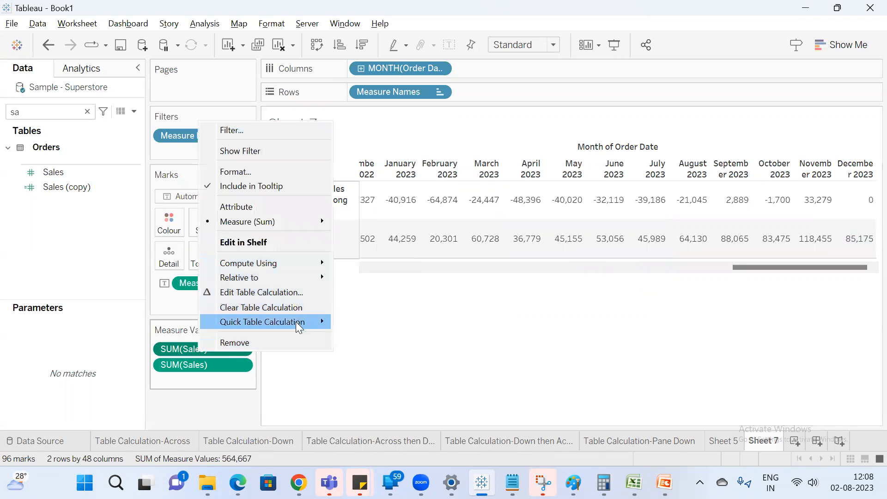
mouse_move(299, 327)
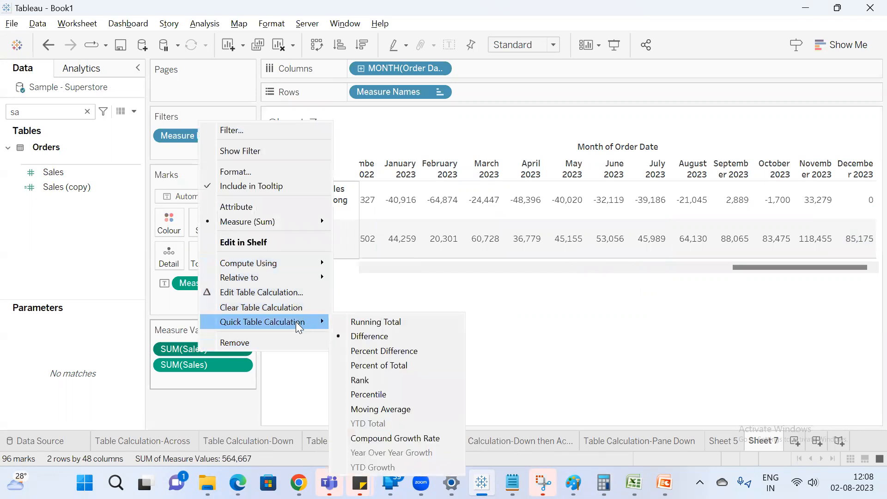
click(385, 351)
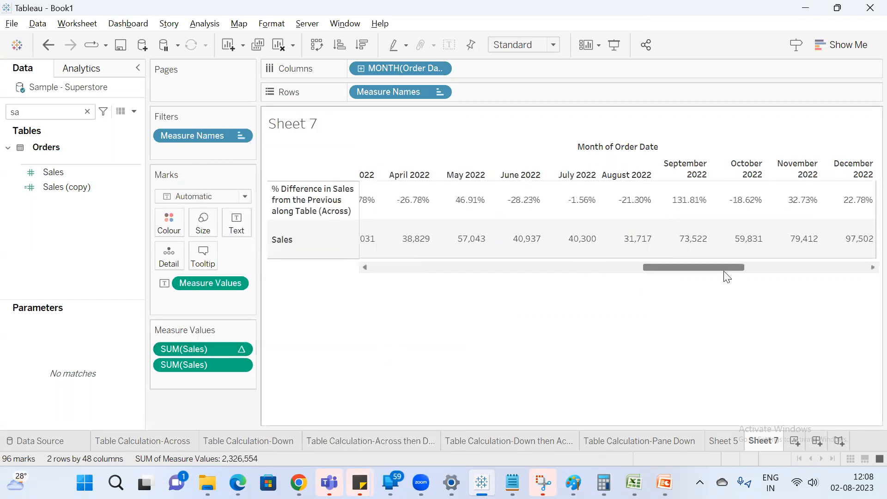
drag(653, 270, 366, 267)
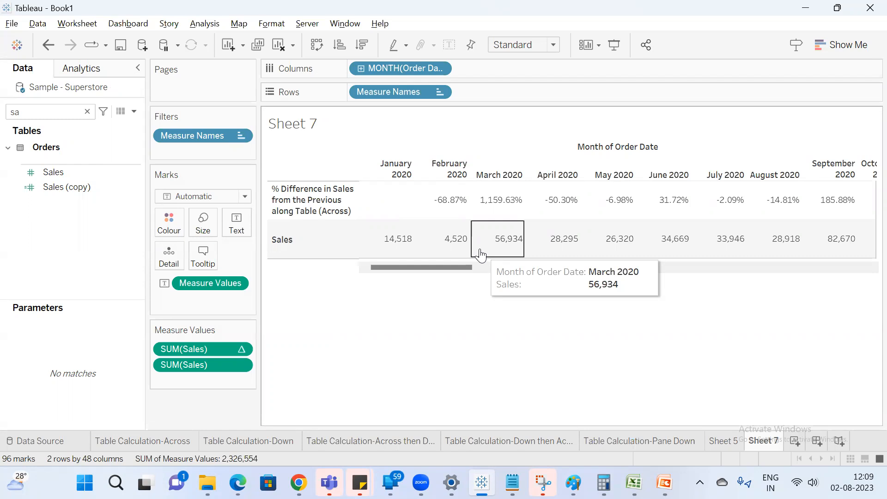
Switch to the Excel workbook Book2 and change the third table's label in cell C12 to "table across then down"
mouse_move(634, 483)
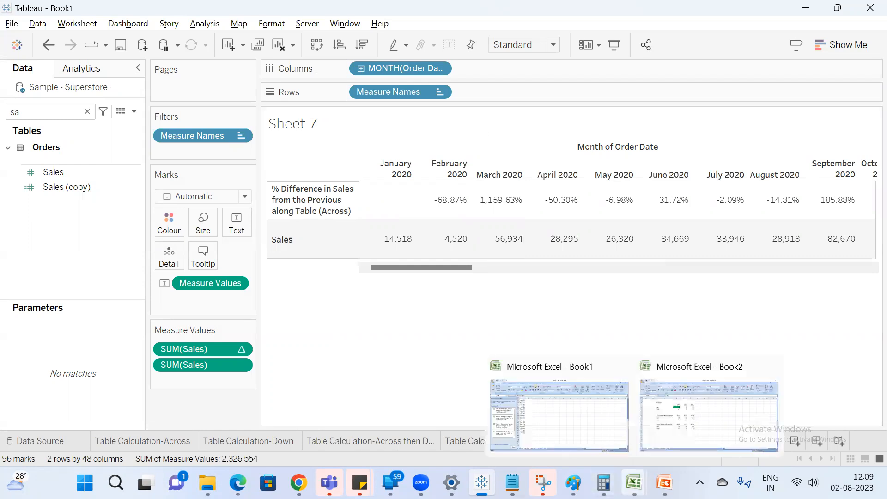
click(693, 420)
click(370, 222)
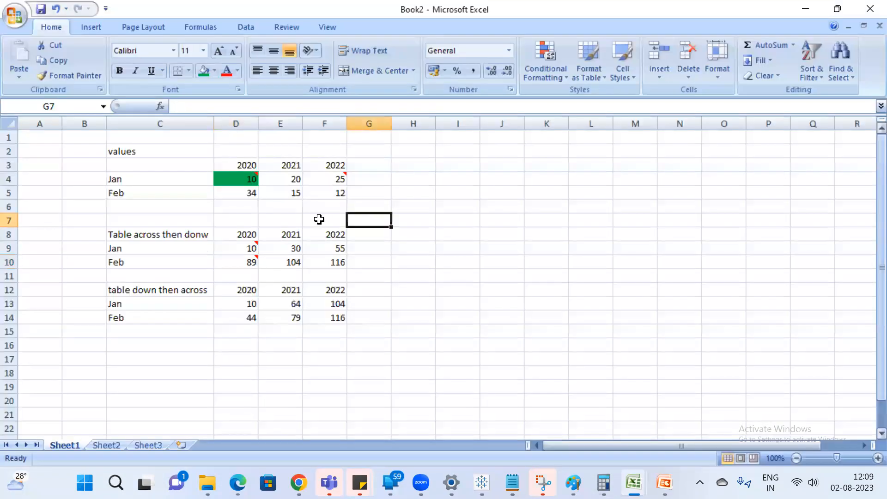
drag(246, 304, 338, 305)
click(154, 289)
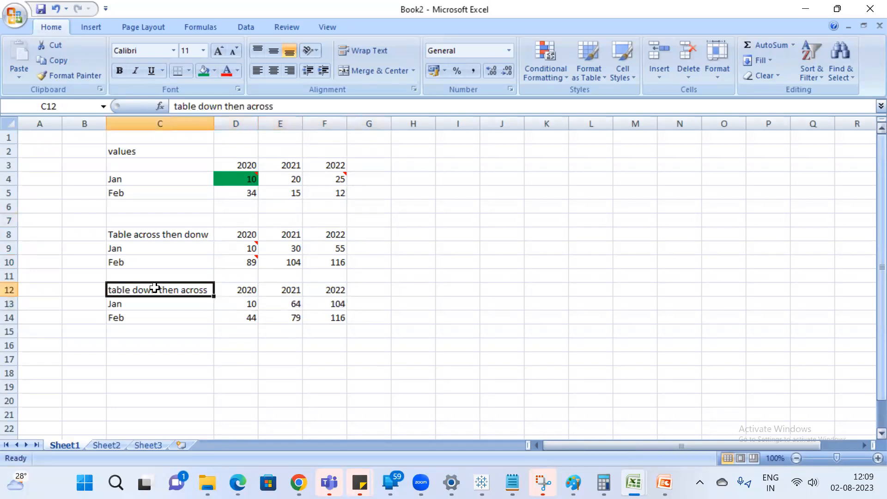
text(table across then d)
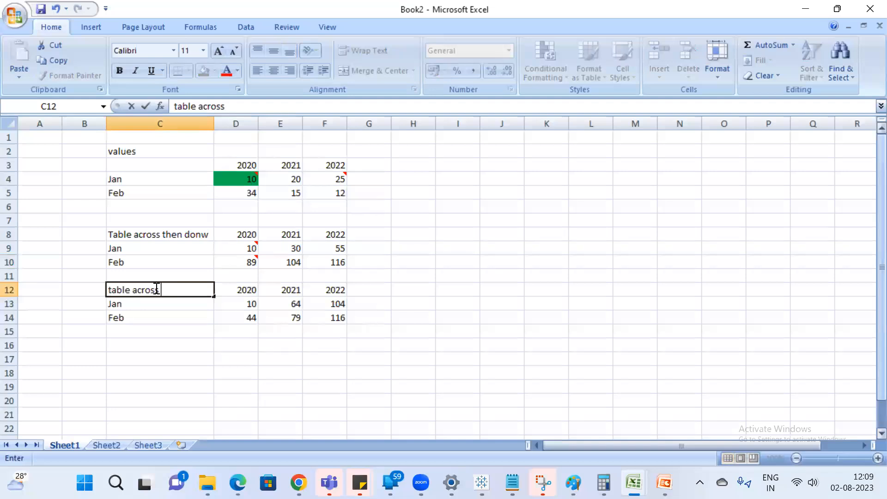
text(own)
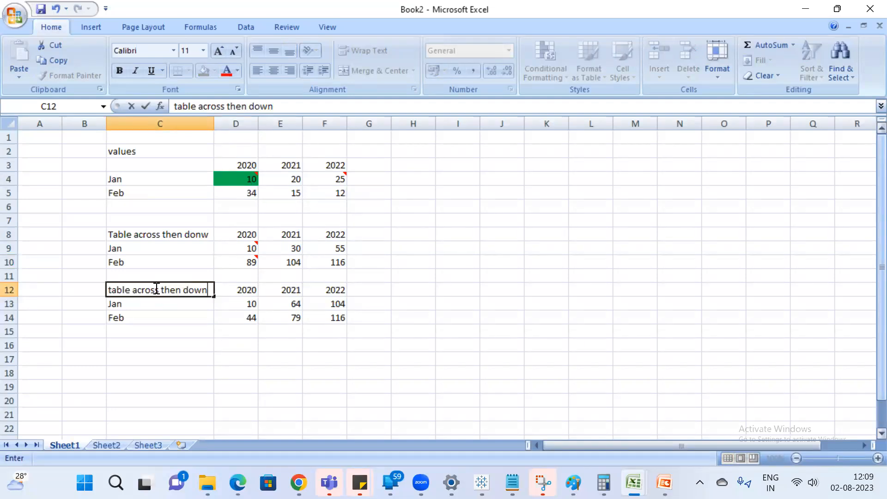
key(Return)
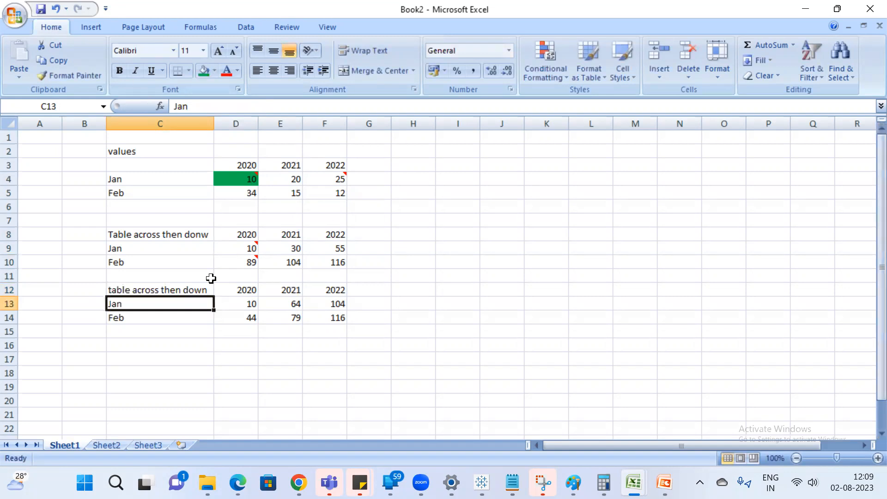
Add the comment "First" to the January 2020 value in cell D13 of the third table
click(245, 305)
right_click(244, 304)
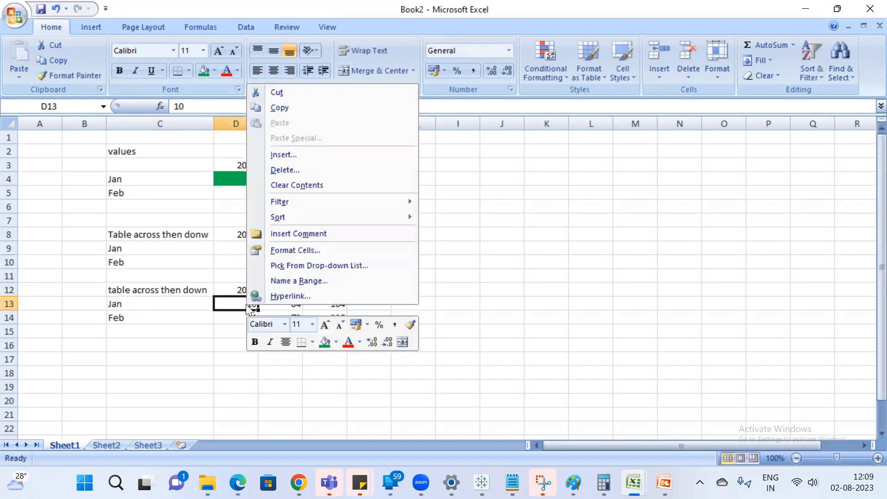
click(306, 233)
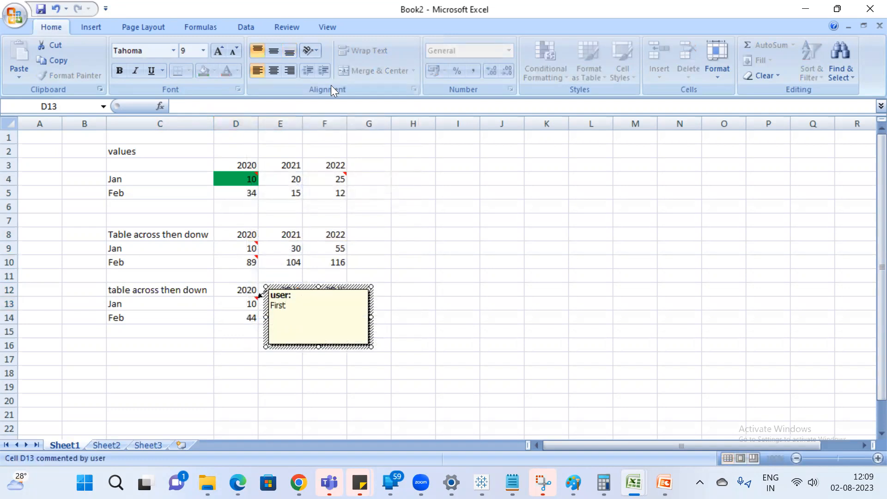
click(234, 333)
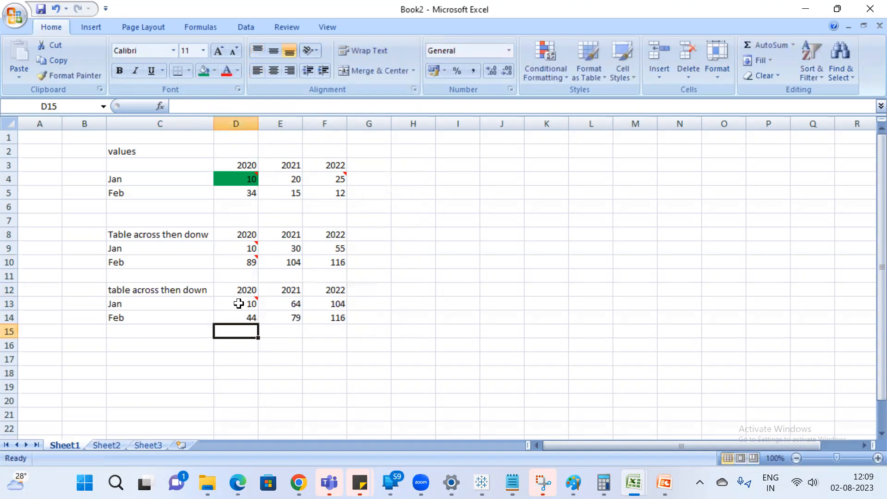
click(233, 304)
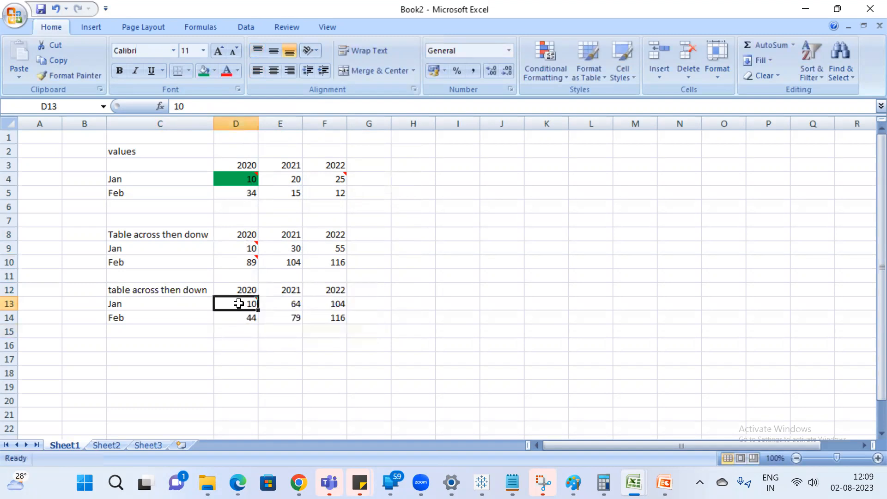
Add the comment "Last" to the February 2022 value in cell F14 of the third table
mouse_move(241, 303)
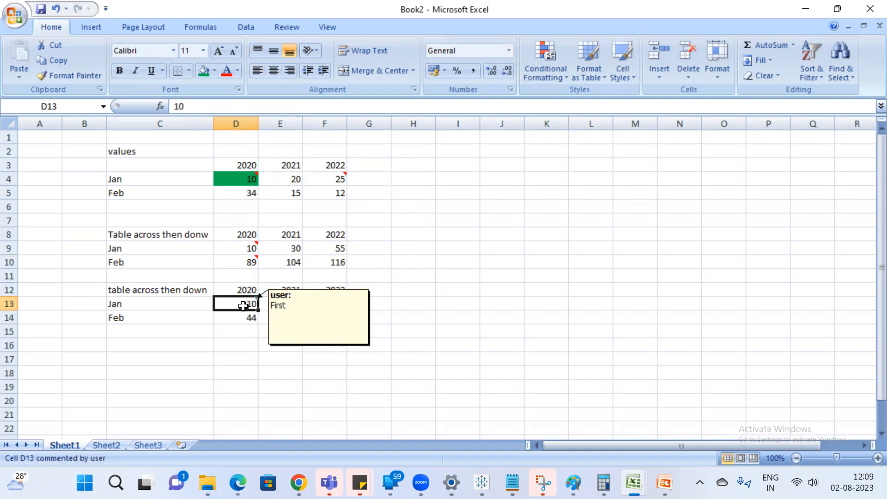
drag(244, 305, 338, 303)
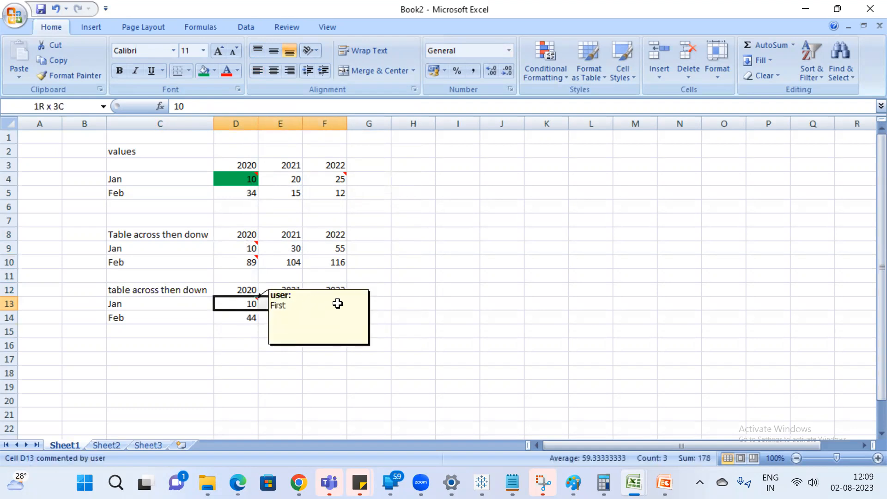
click(236, 318)
drag(259, 317, 335, 314)
click(338, 317)
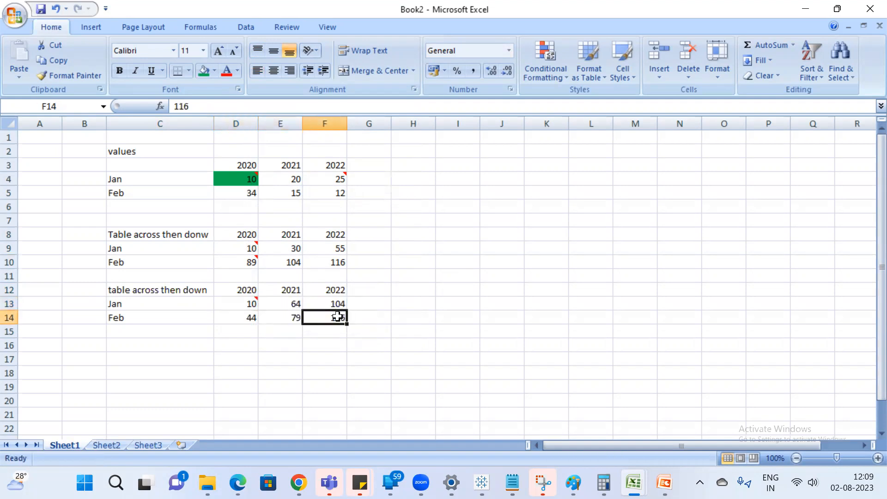
right_click(338, 317)
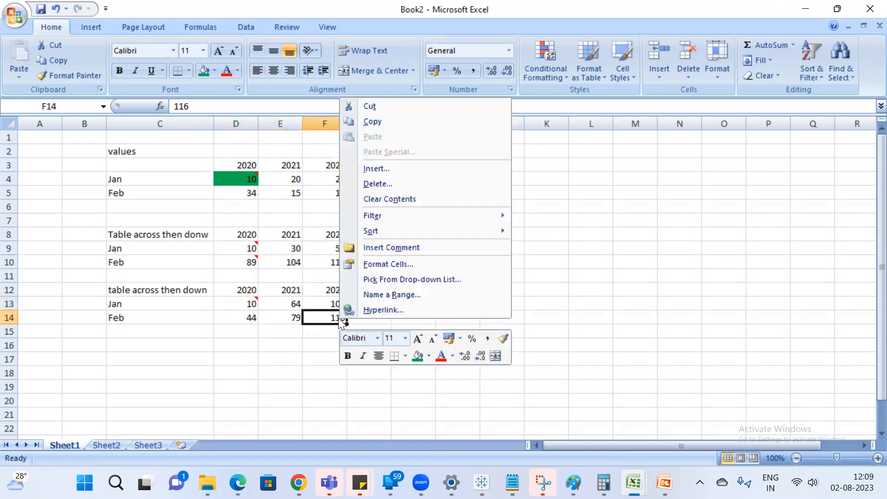
click(409, 248)
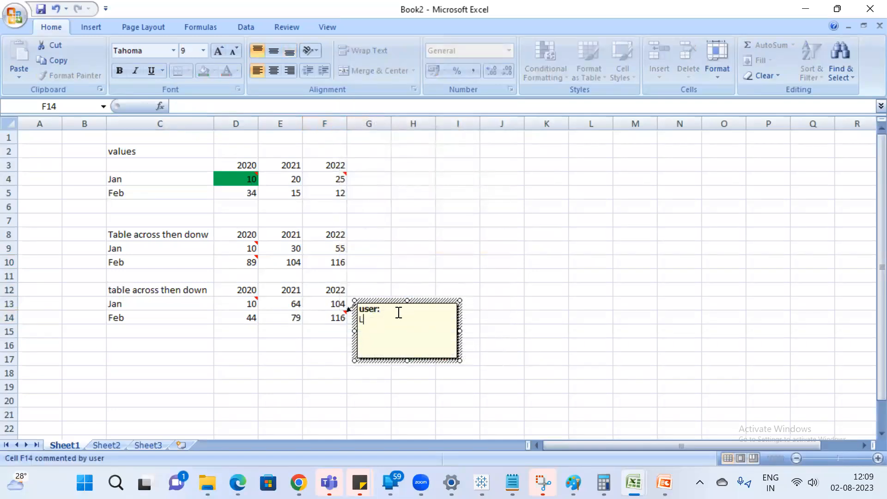
text(Last)
click(309, 303)
Review the First and Last cells of the first table's January row and the second table's 2020 column
click(238, 175)
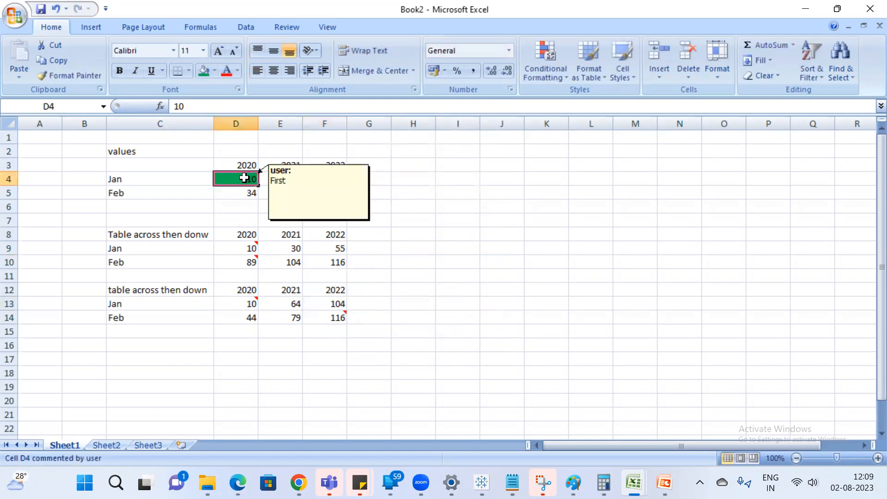
click(515, 169)
click(340, 178)
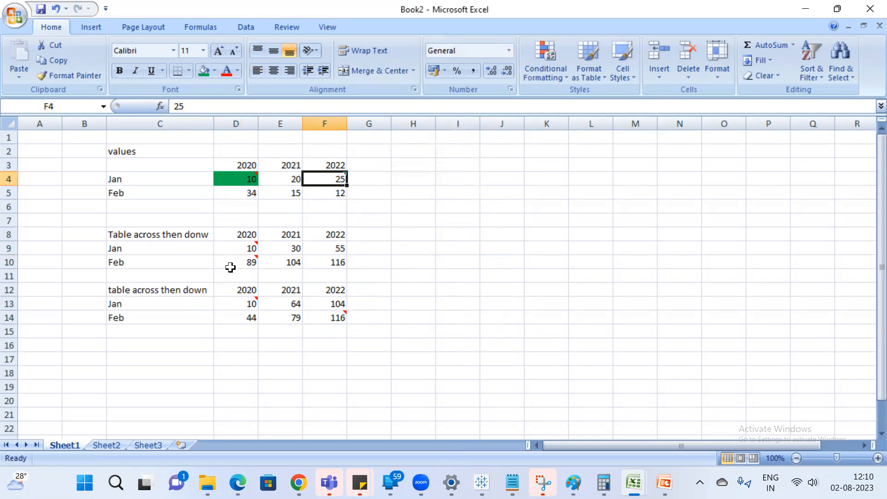
click(242, 246)
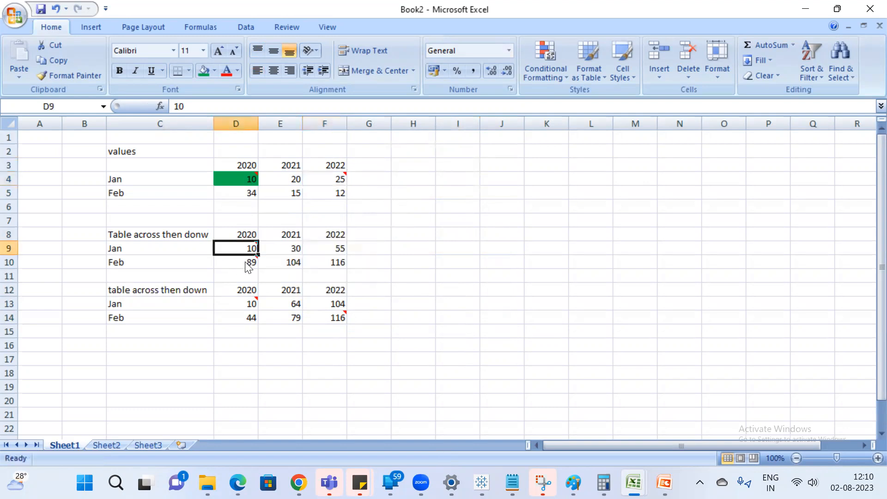
click(244, 262)
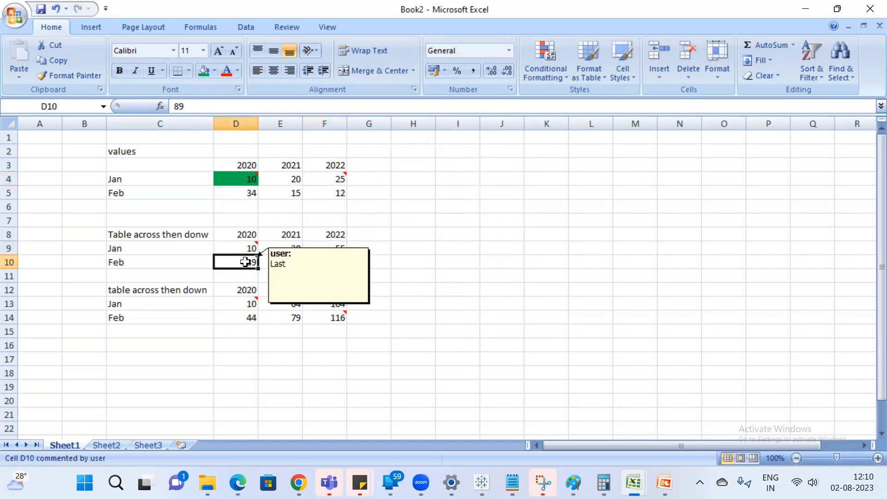
click(421, 209)
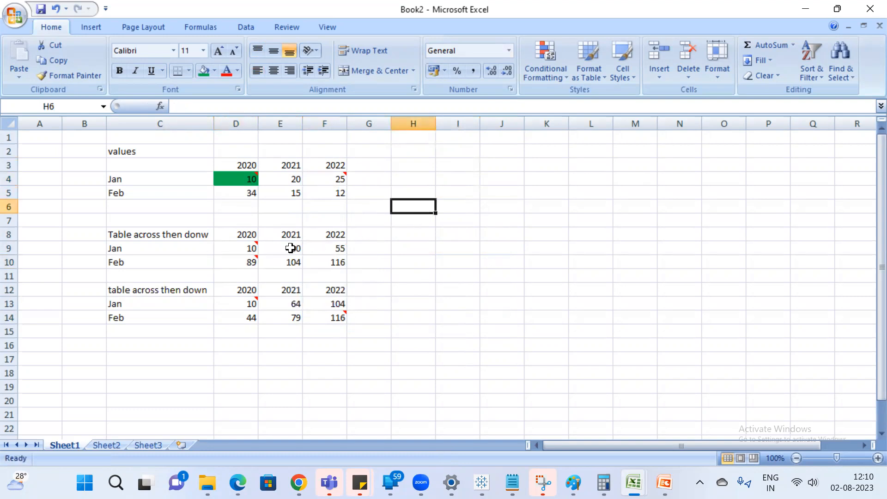
In the second table's 2021 column, add the comment "First" to cell E9 and "Last" to cell E10
click(290, 248)
right_click(290, 248)
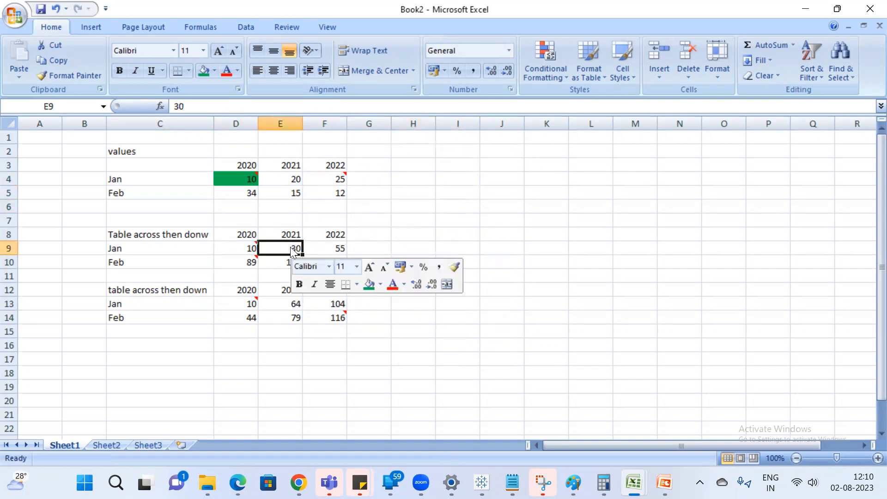
mouse_move(366, 158)
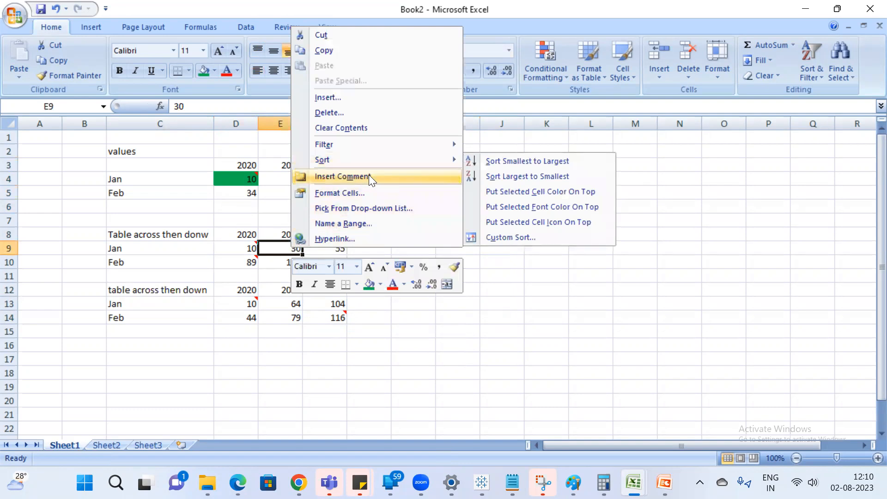
click(369, 177)
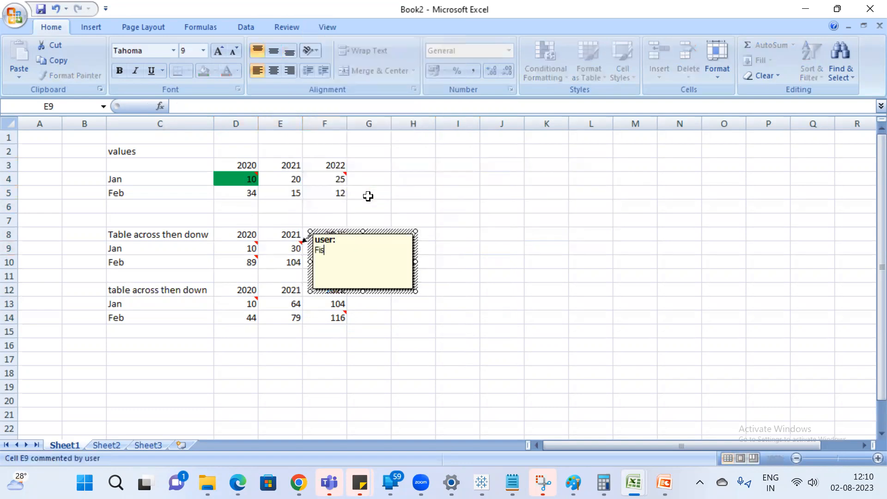
text(First)
click(279, 263)
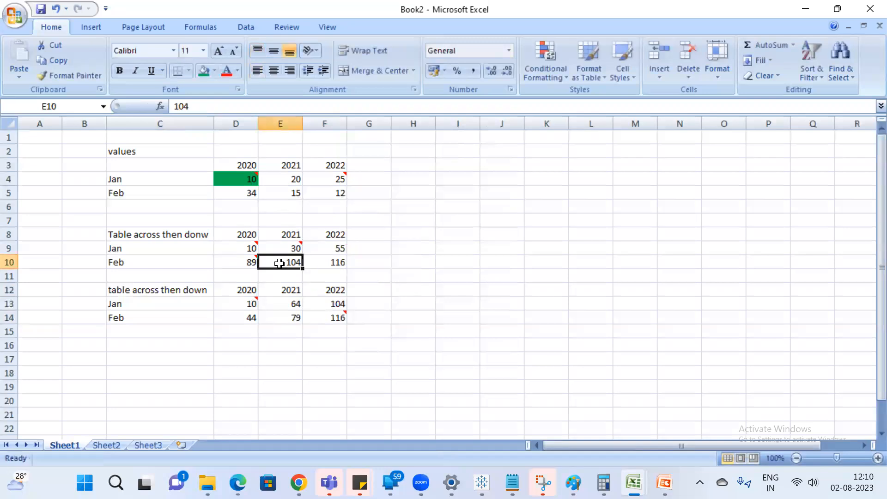
right_click(306, 263)
mouse_move(375, 158)
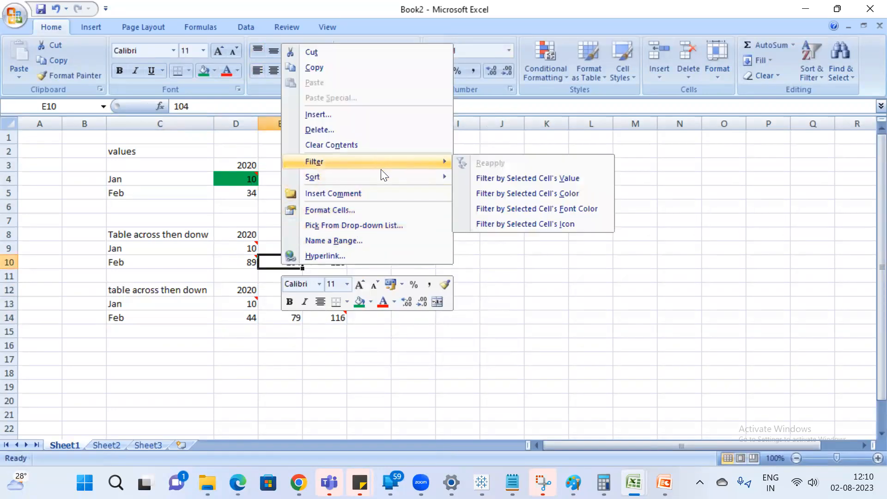
click(357, 196)
text(Las)
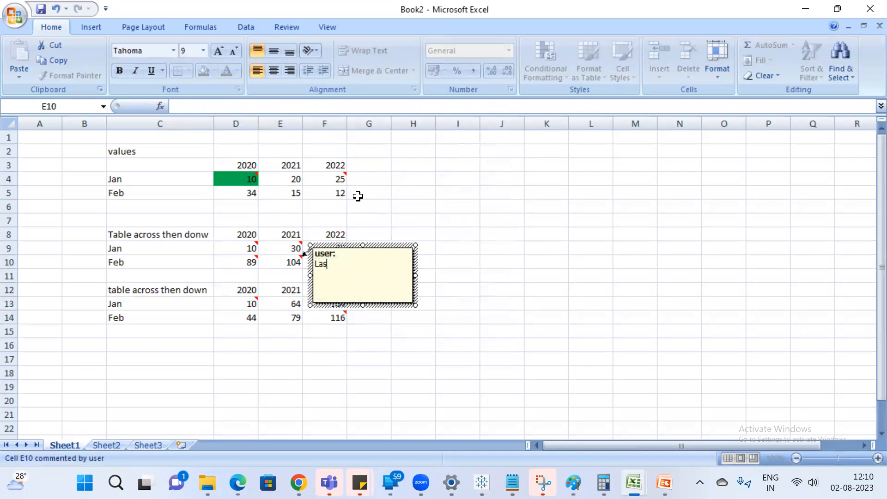
click(388, 202)
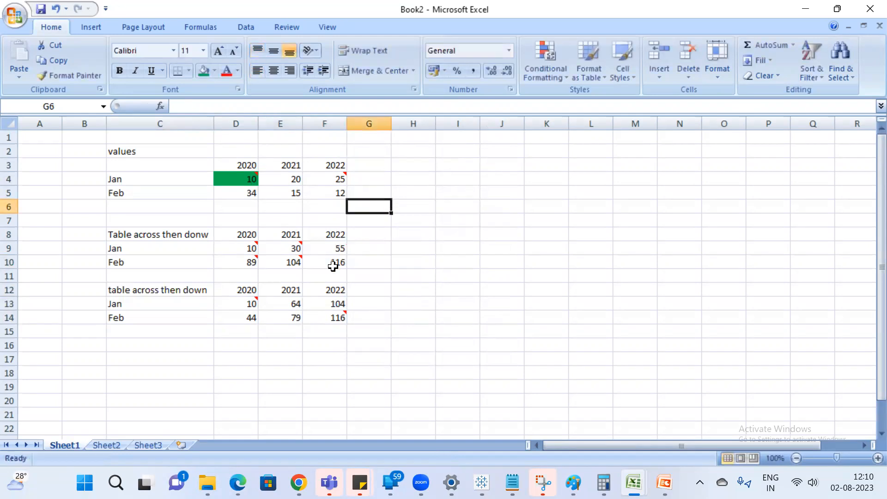
In the second table's 2022 column, add the comment "First" to cell F9 and "Last" to cell F10
click(338, 249)
right_click(338, 249)
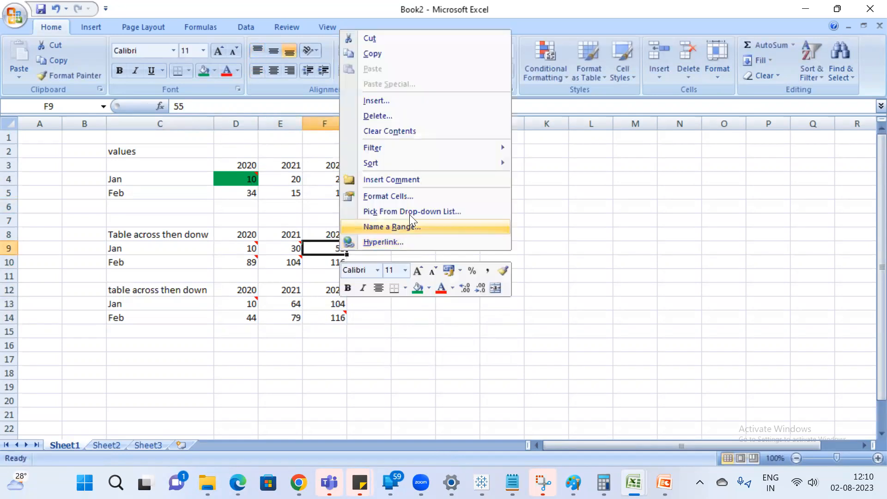
click(396, 179)
text(First)
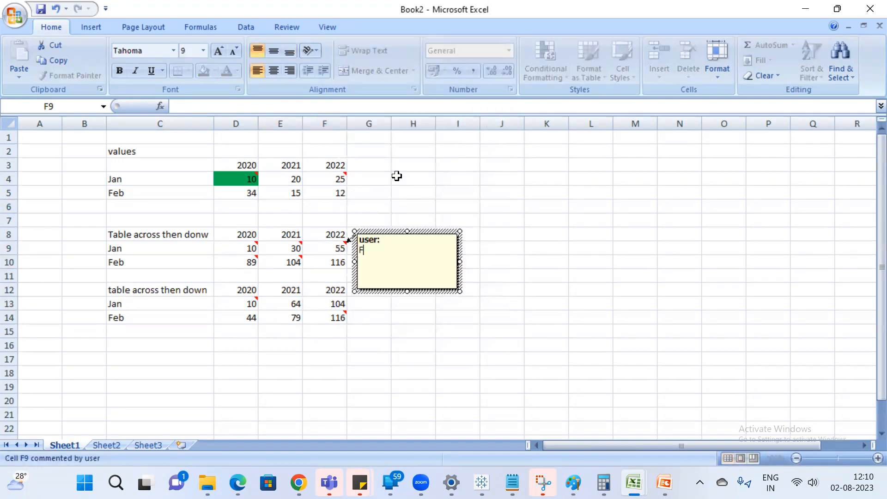
click(326, 261)
right_click(326, 261)
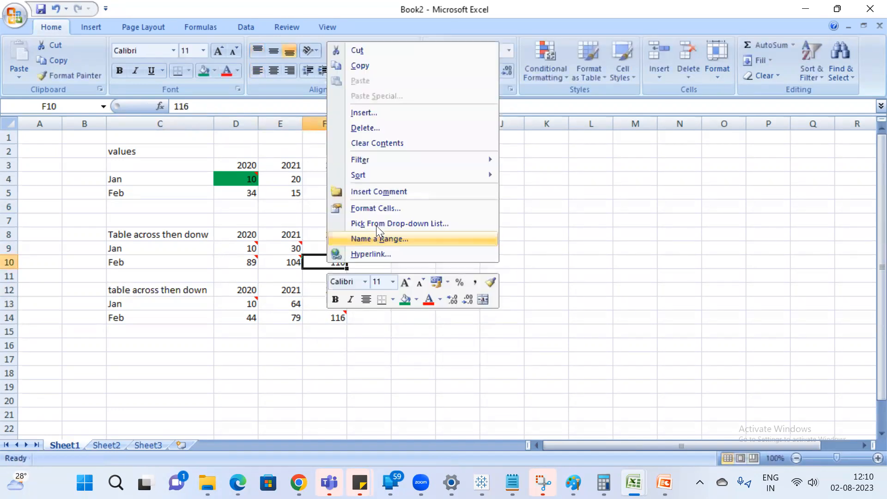
click(386, 193)
text(Last)
click(311, 305)
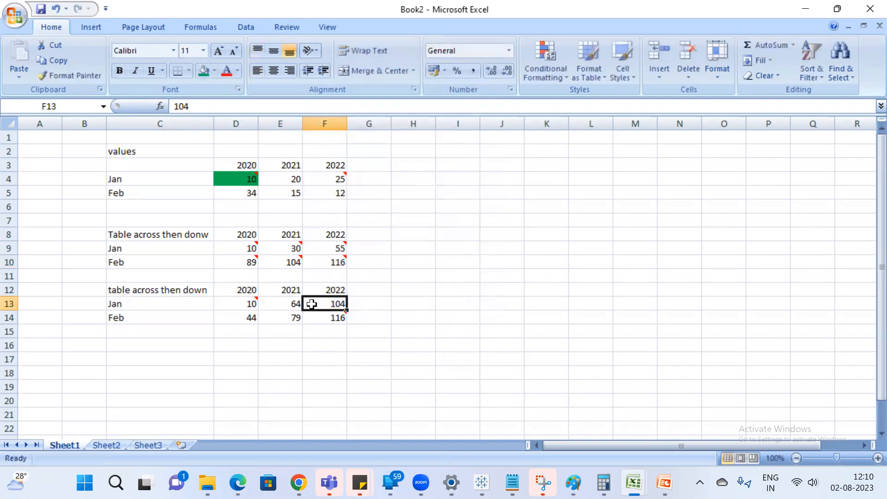
Compare the First cell D13 with the Last cell F14 in the third table
click(247, 304)
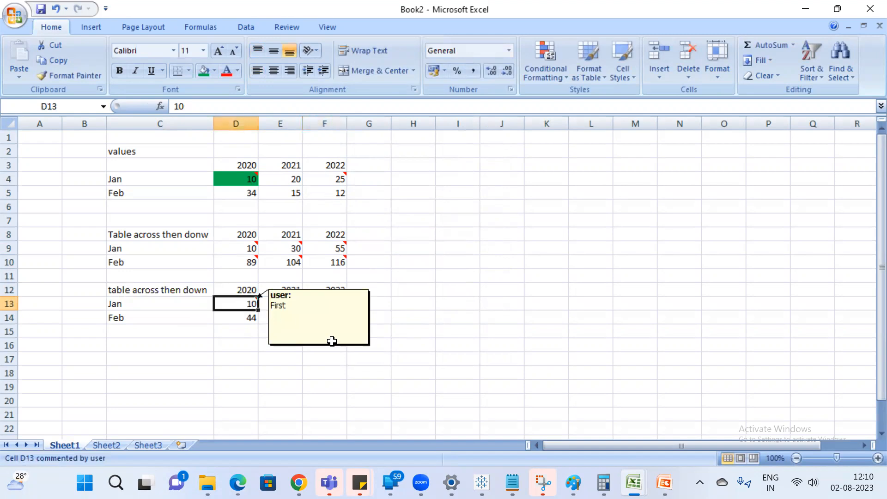
click(333, 319)
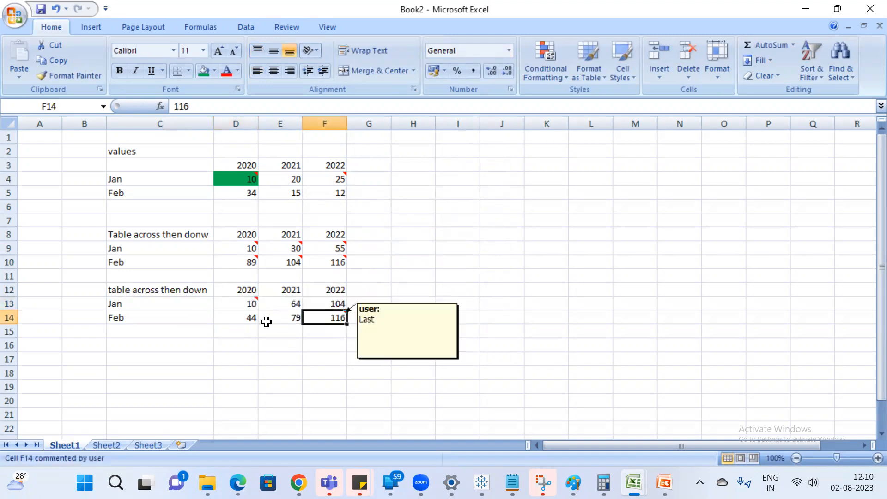
click(233, 302)
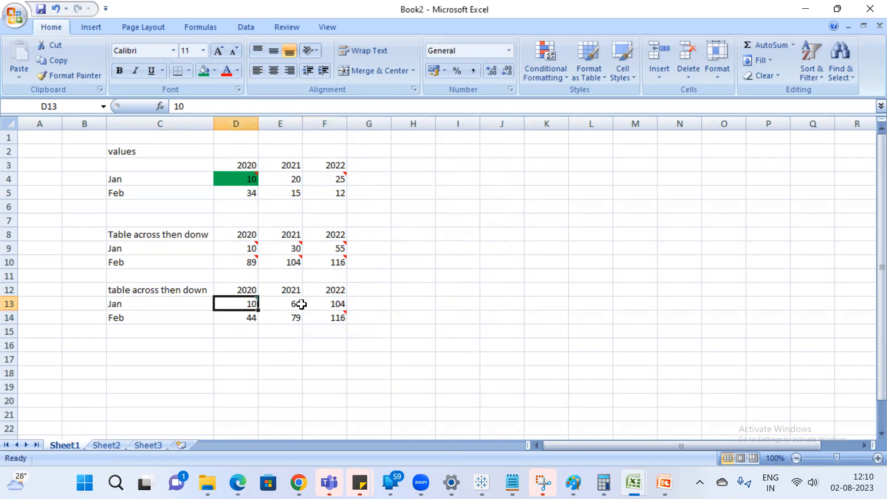
mouse_move(238, 302)
click(333, 319)
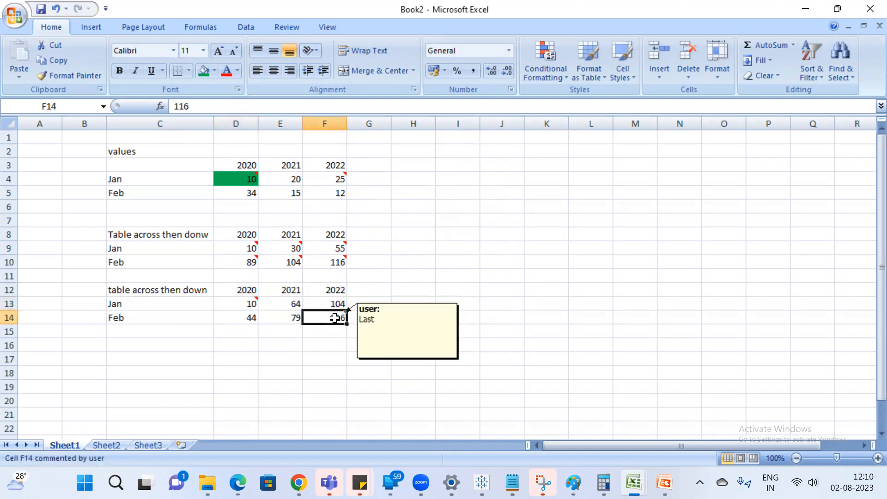
click(239, 303)
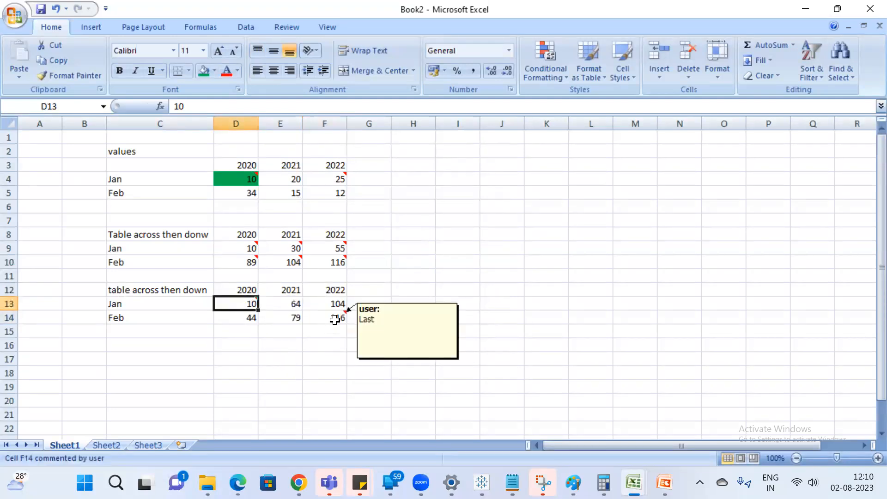
click(335, 319)
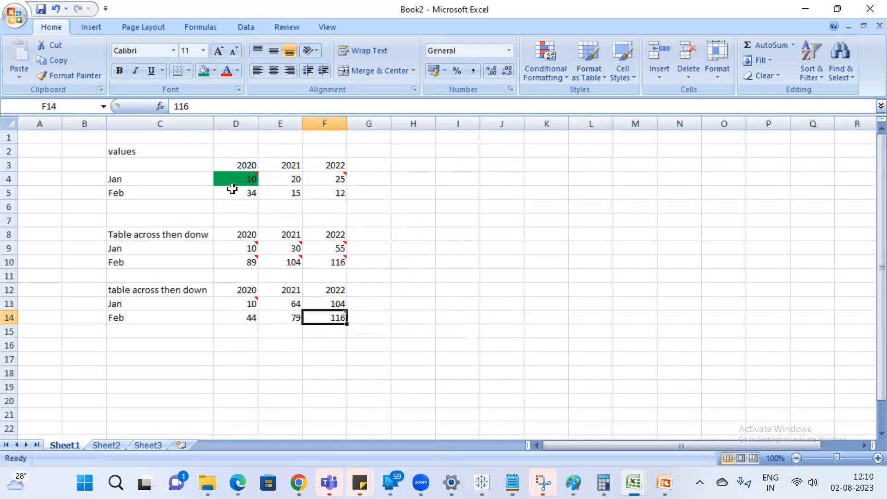
Label the first table "table across" in cell C3 and change the second table's label in cell C8 to "table down"
click(171, 169)
text(t)
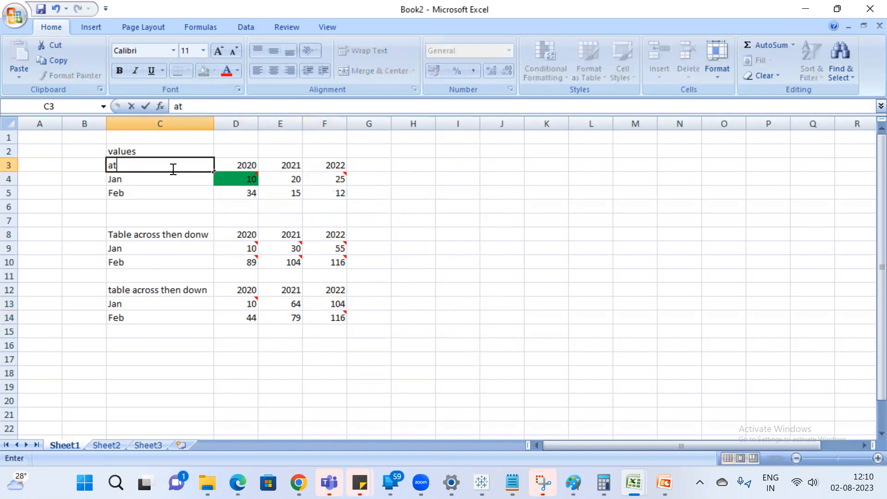
text(avle acc)
text(oss)
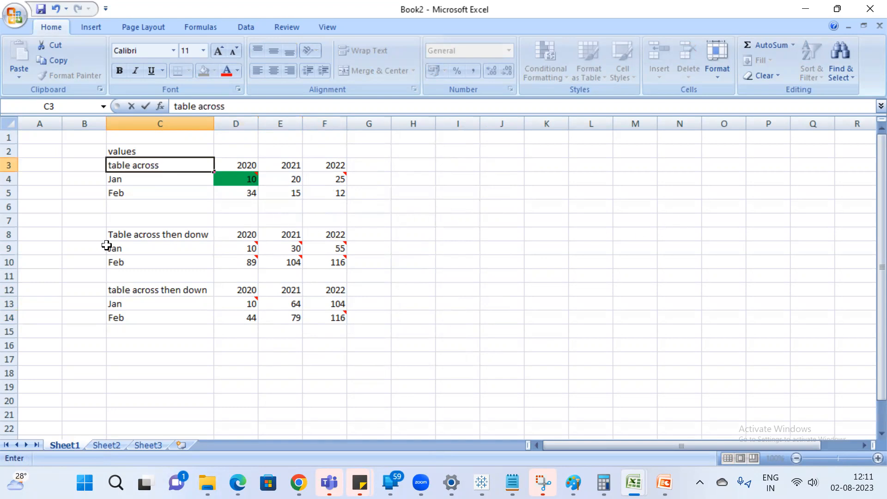
click(160, 236)
text(table down)
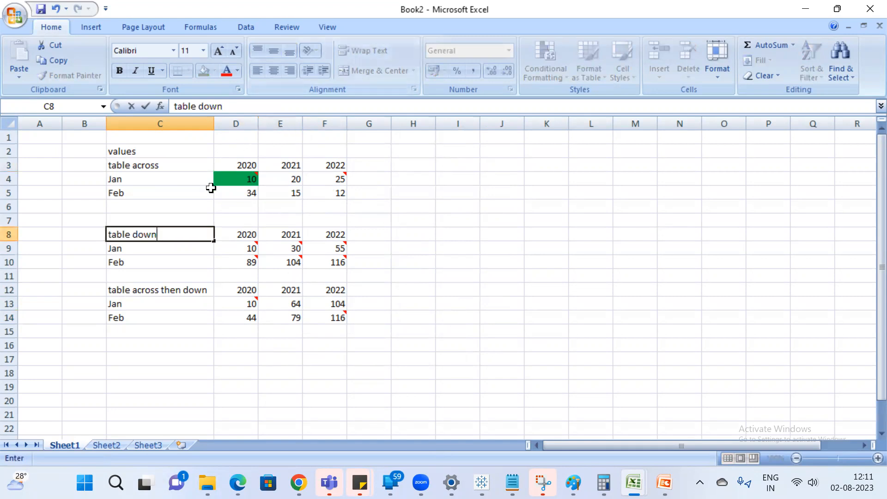
Check the first table's January First and Last cells and add the comment "First" to the February 2020 value in cell D5
click(234, 178)
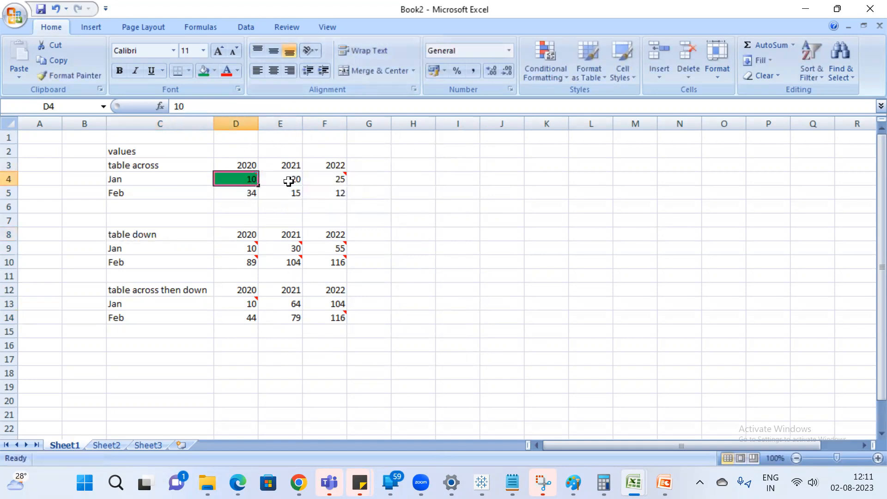
click(337, 177)
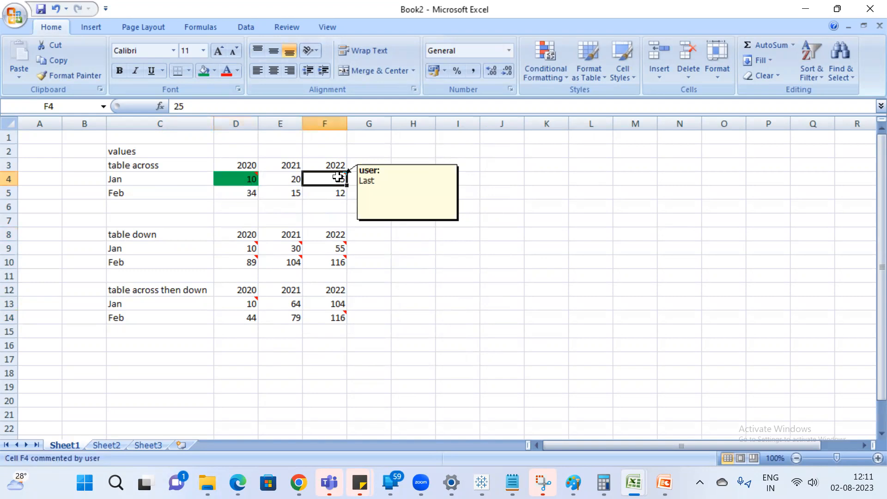
click(237, 190)
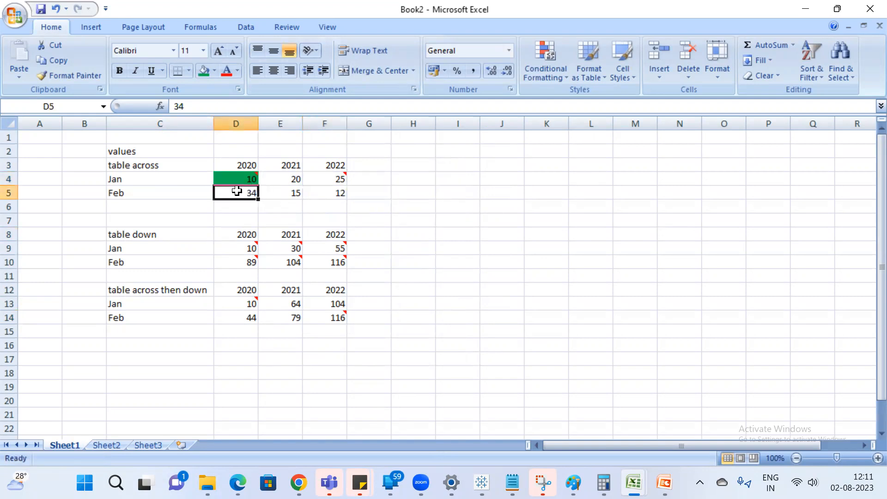
right_click(237, 191)
mouse_move(290, 309)
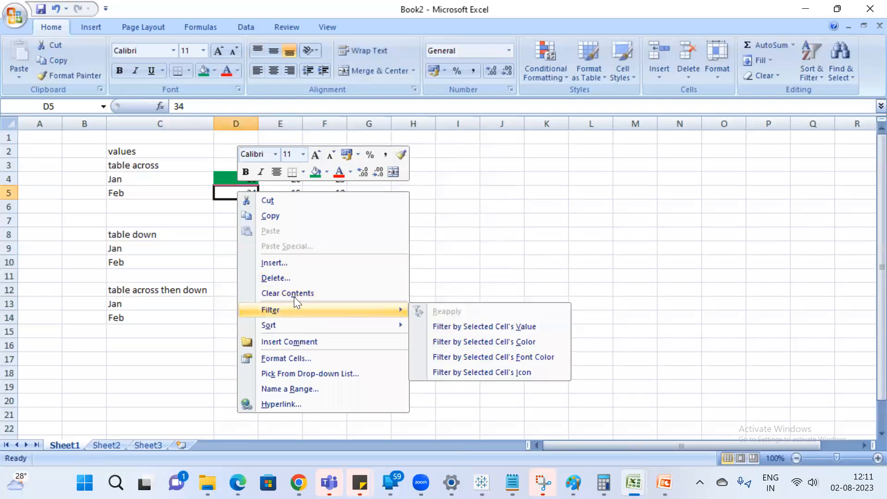
click(298, 343)
text(First)
click(432, 195)
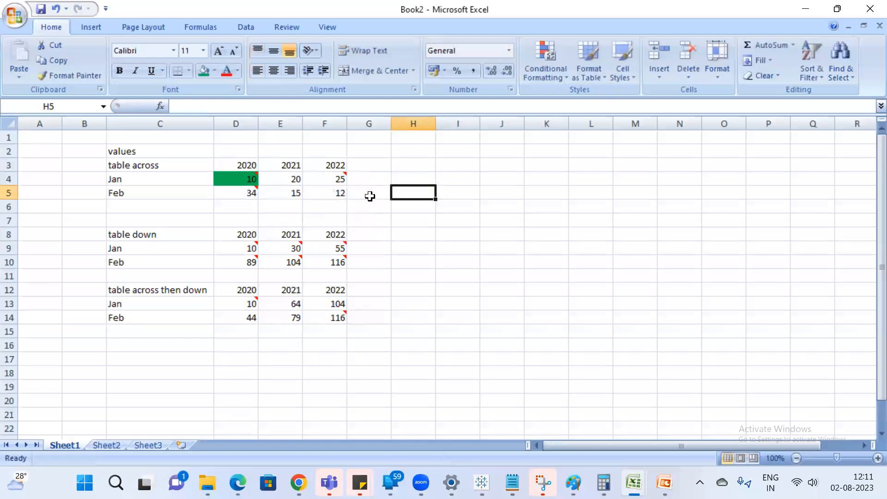
Add the comment "Last" to the February 2022 value in cell F5 of the first table
click(340, 194)
right_click(340, 193)
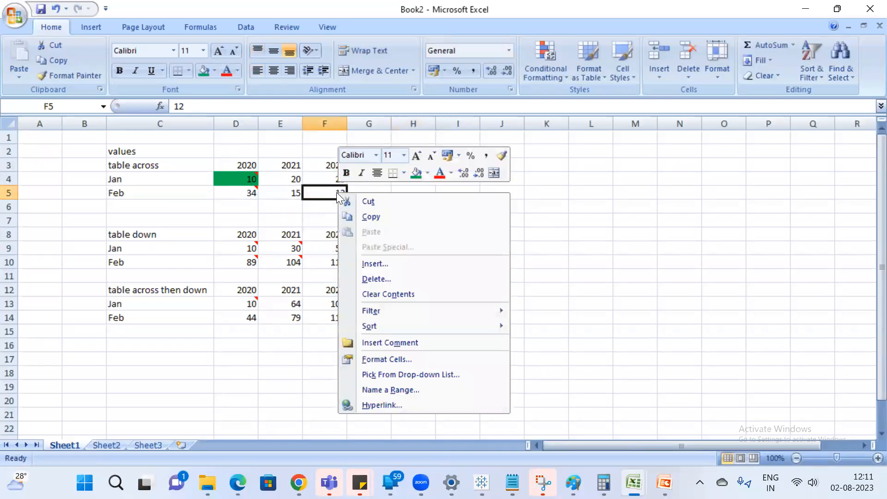
click(391, 342)
text(4)
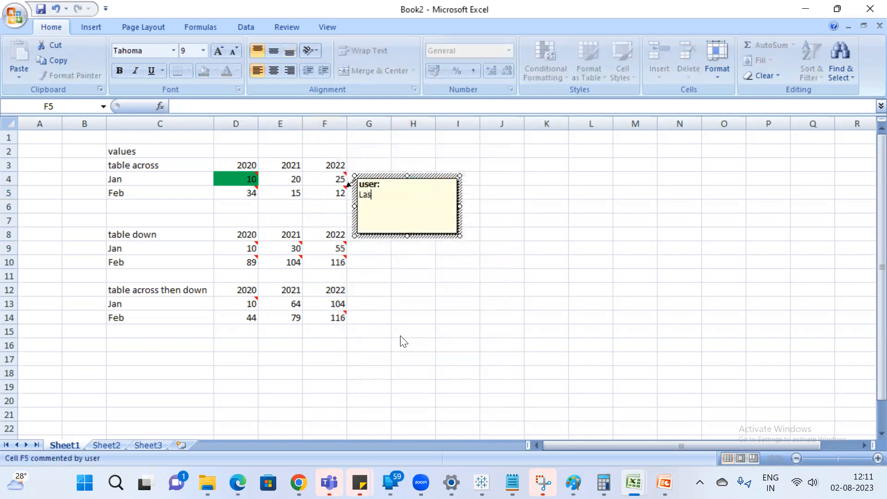
click(325, 221)
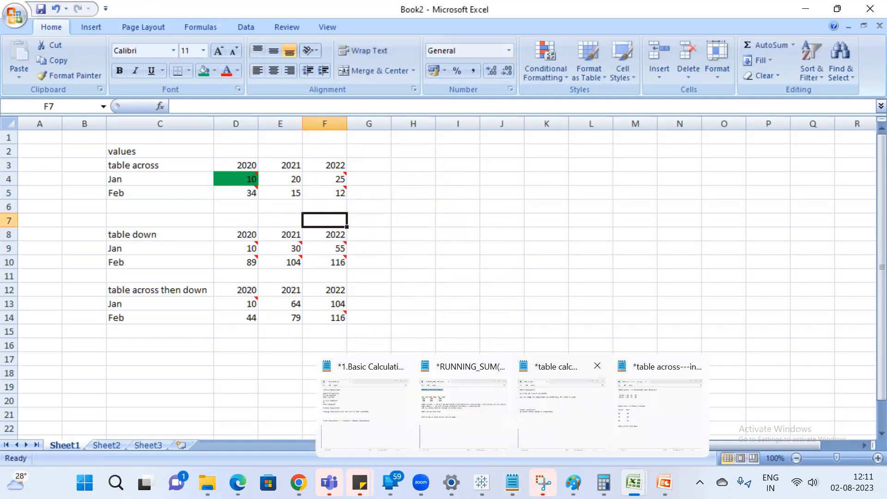
Switch to Tableau's Table Calculation-Pane Down sheet and change the running-total SUM(Sales) measure to the Difference quick table calculation
mouse_move(481, 483)
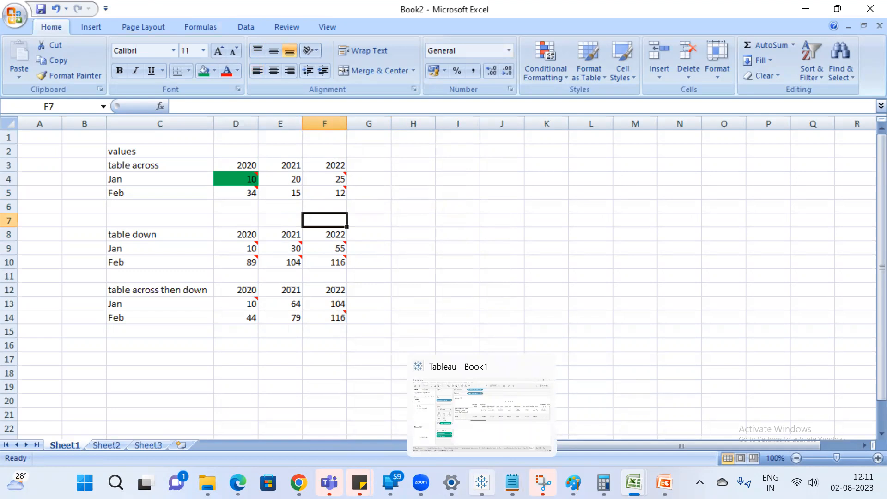
click(480, 411)
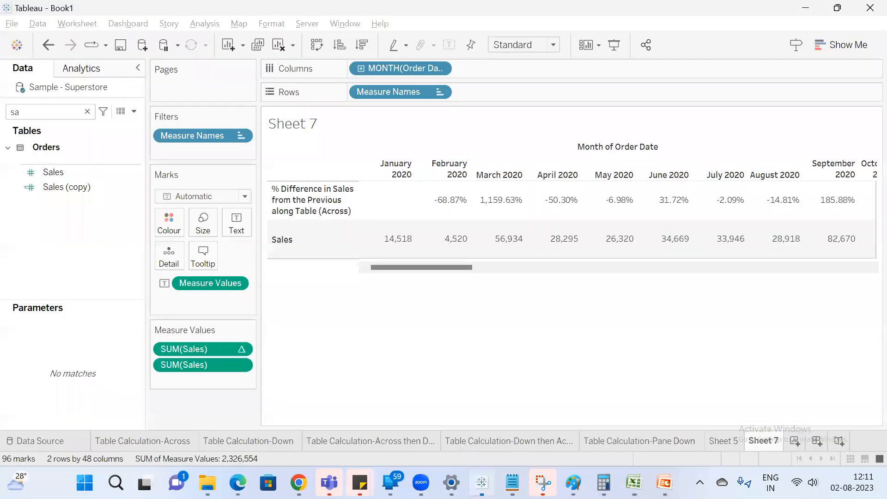
click(671, 439)
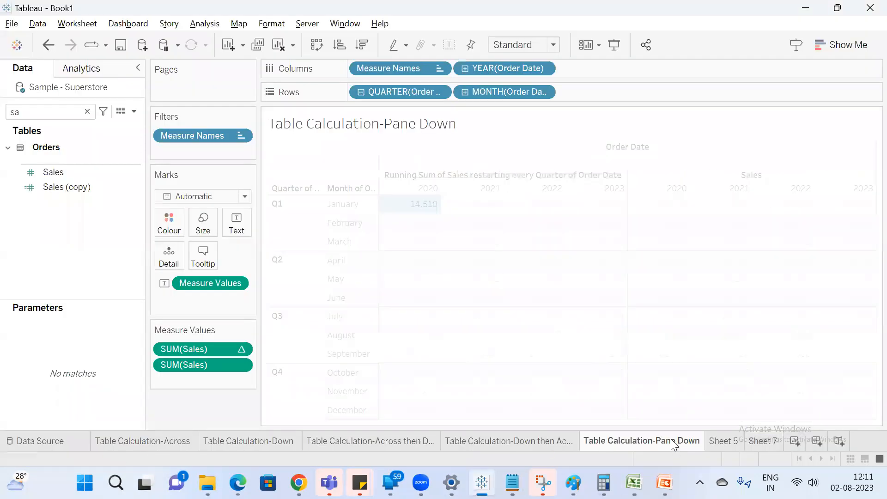
click(411, 203)
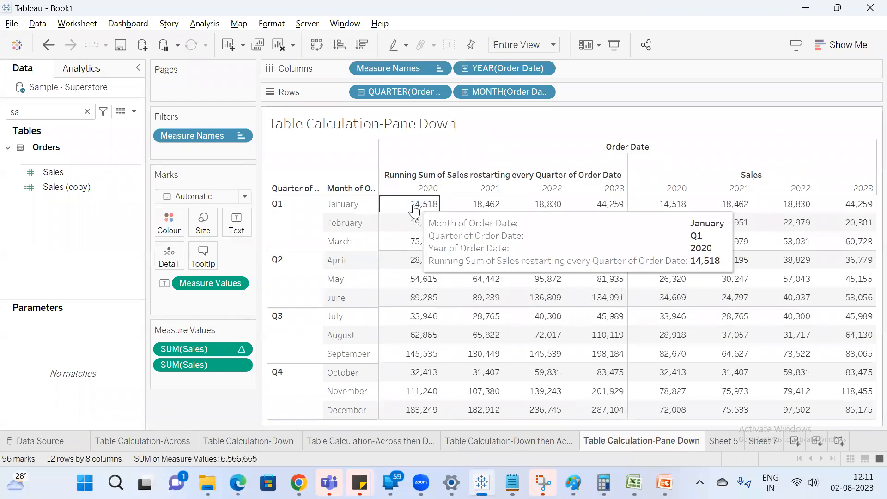
right_click(219, 349)
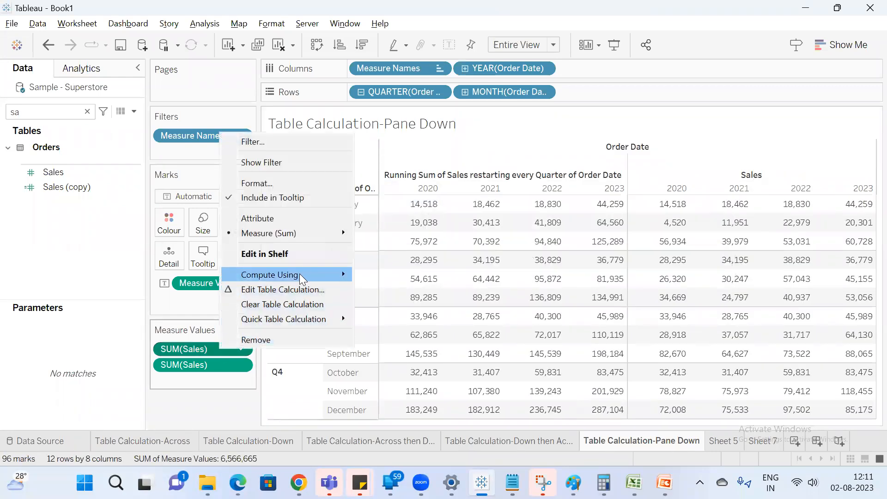
mouse_move(313, 320)
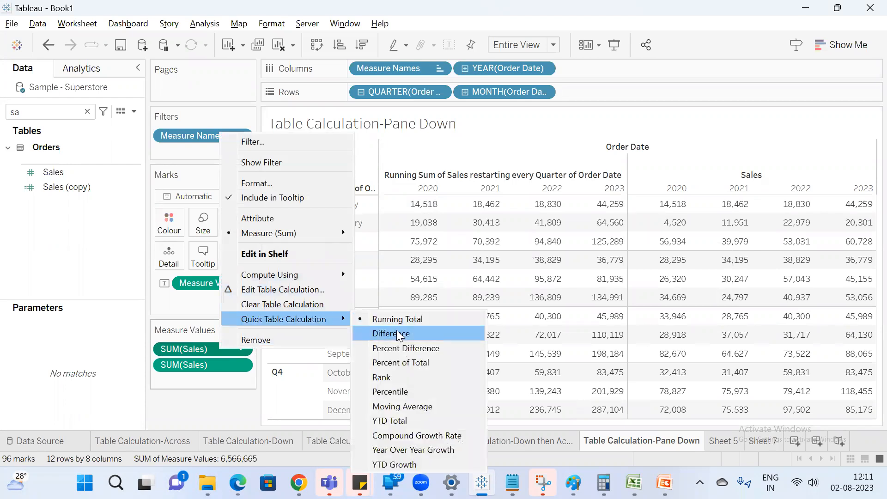
click(396, 330)
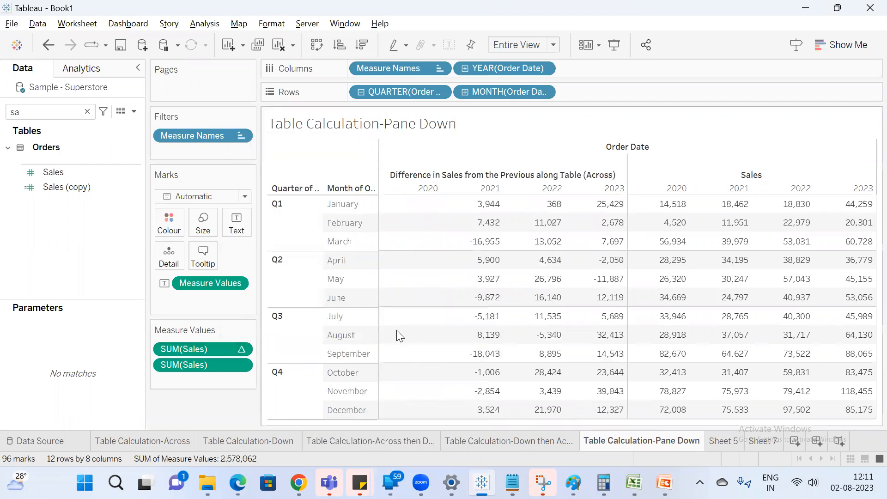
Make the Sales difference calculation relative to First
right_click(225, 350)
mouse_move(323, 267)
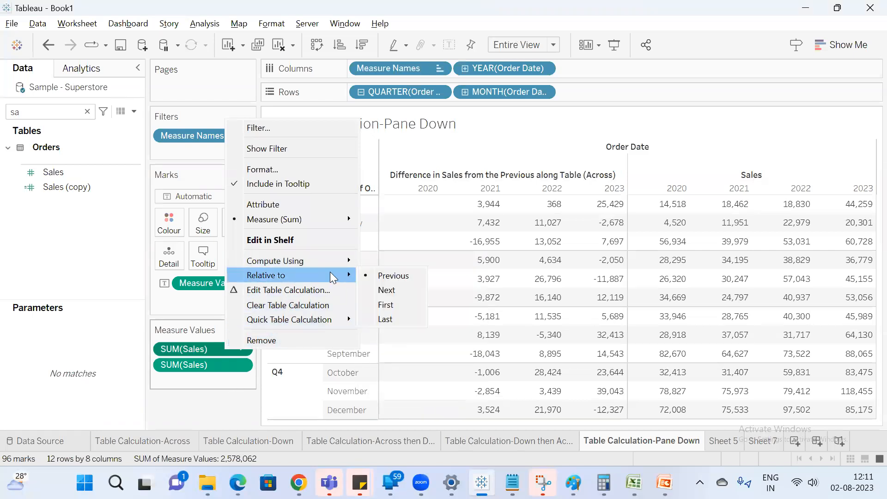
click(388, 305)
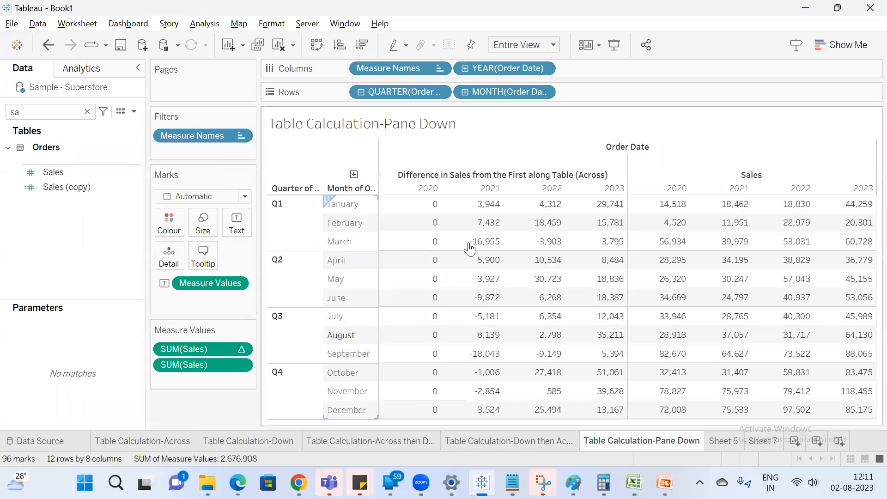
Compare the first-year (2020) and last-year (2023) Sales values in the January and February rows
drag(672, 207, 863, 203)
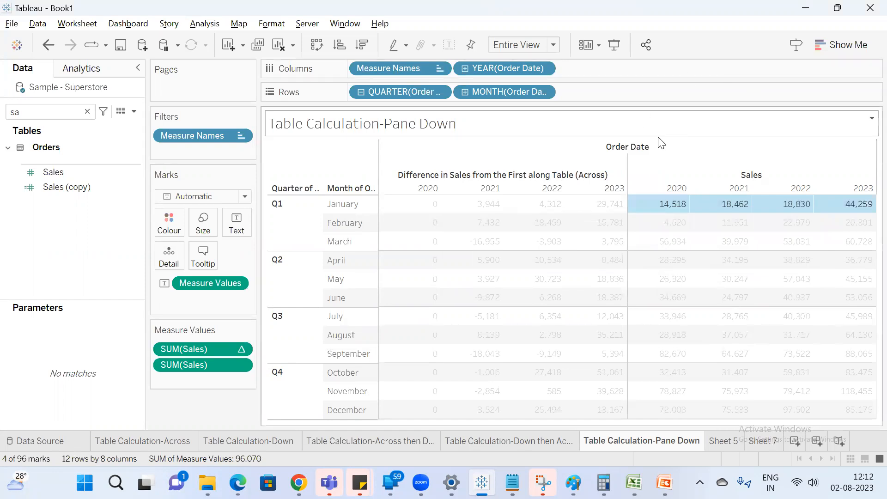
click(664, 204)
ctrl+click(834, 211)
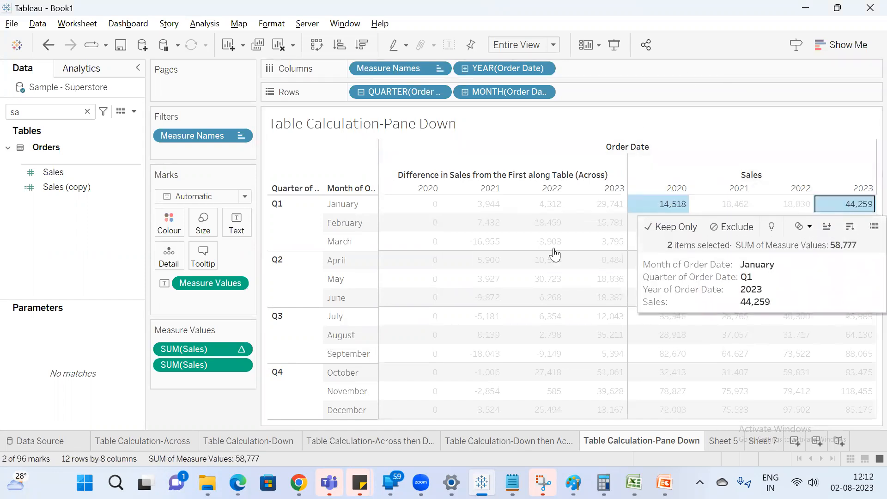
click(661, 207)
click(661, 223)
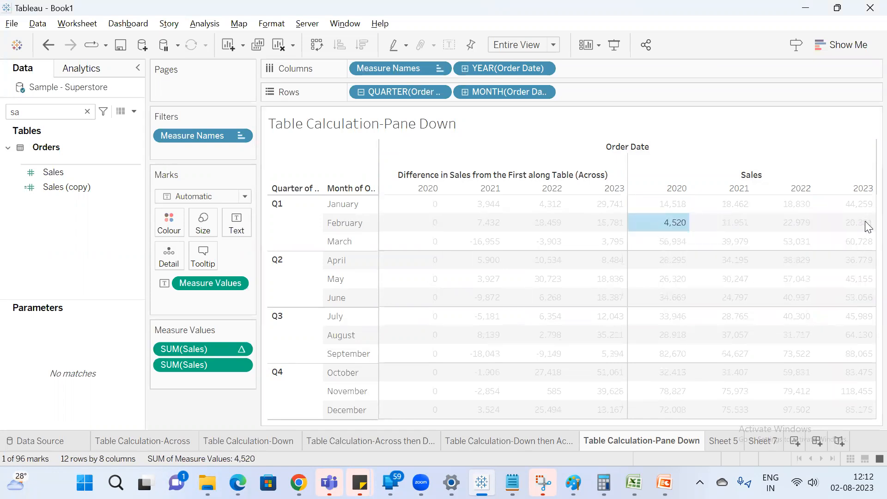
click(862, 223)
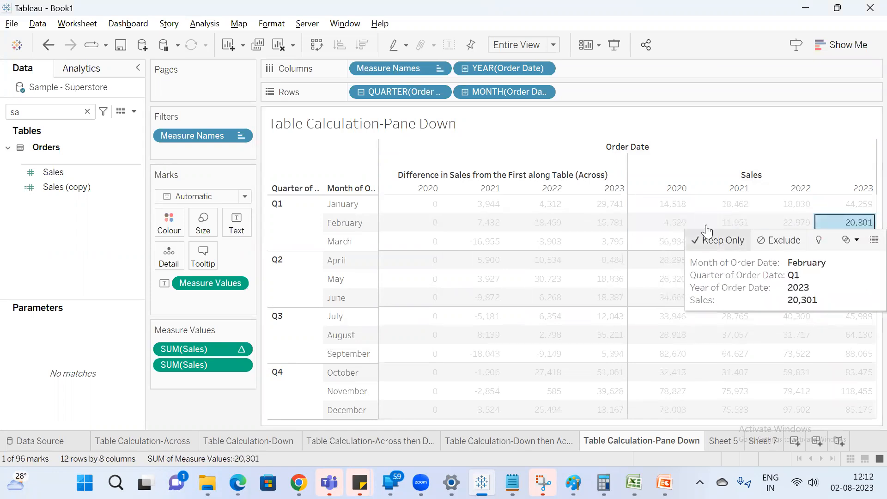
click(669, 206)
click(649, 211)
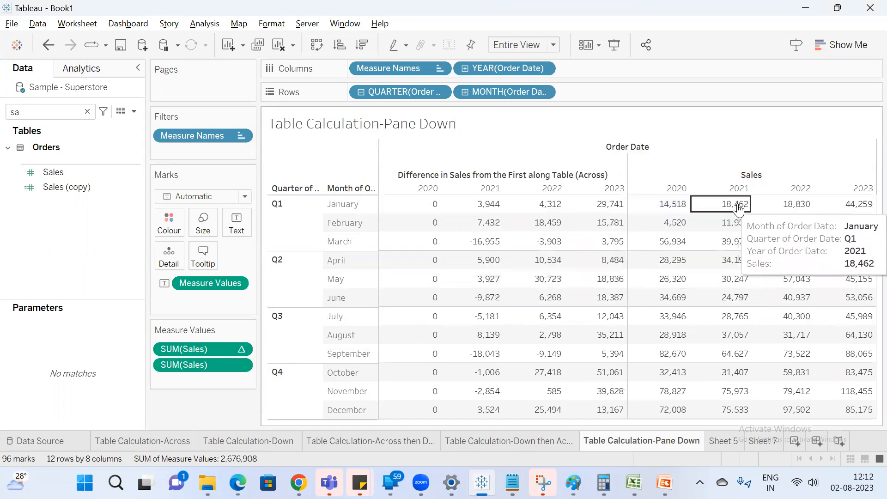
Go through the January Sales values for 2021 to 2023 against 2020, and do the same for February
click(719, 208)
click(801, 205)
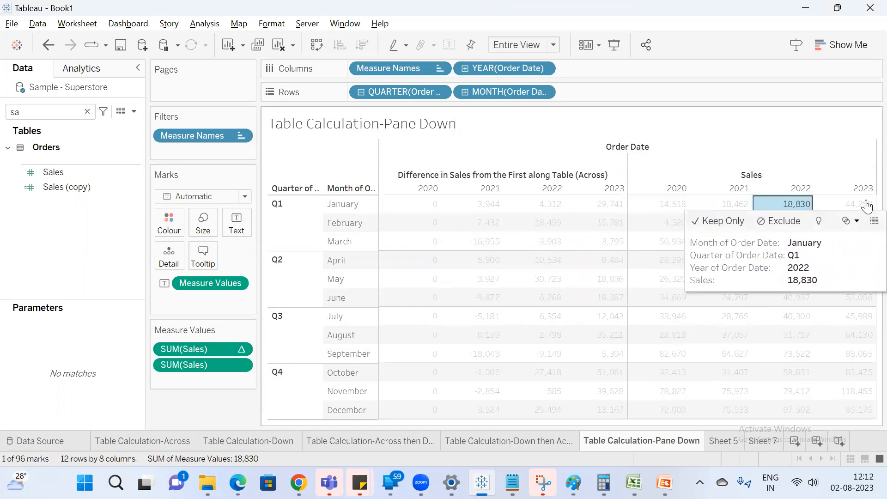
click(866, 206)
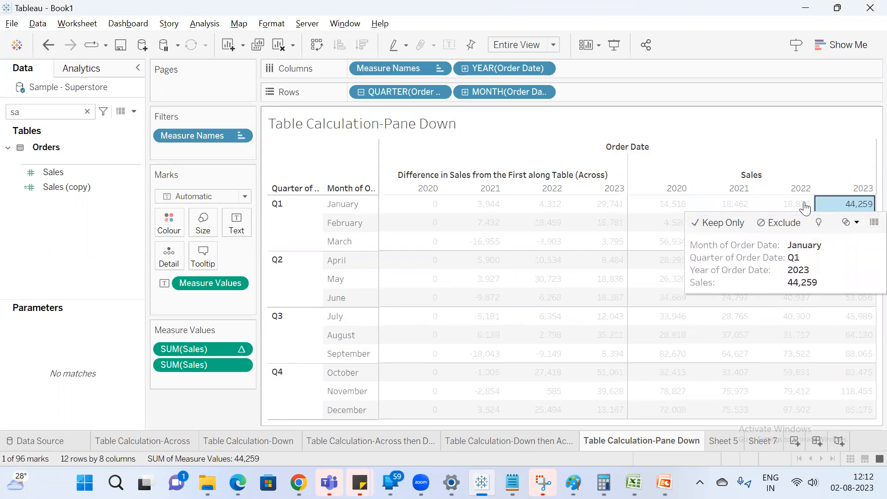
click(663, 205)
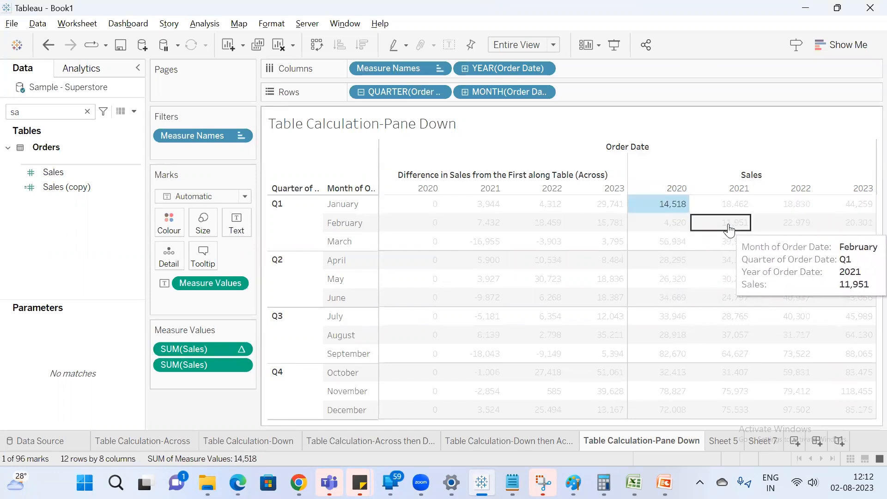
click(789, 224)
click(849, 224)
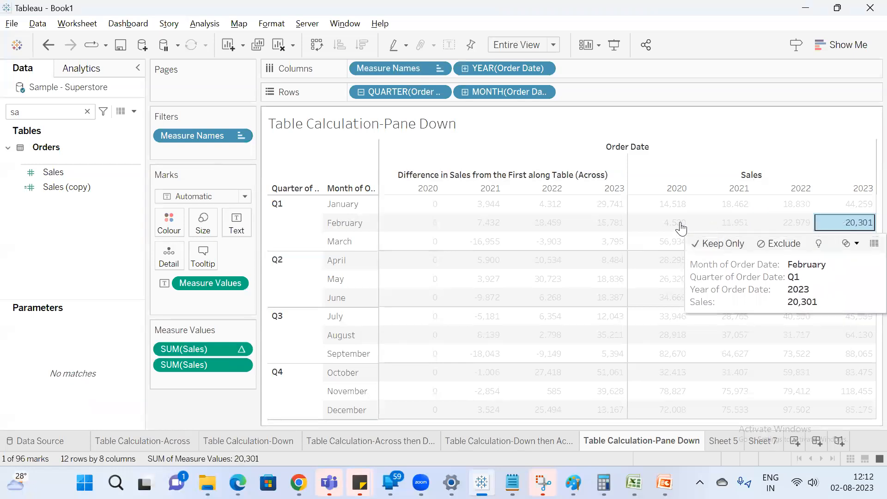
click(670, 224)
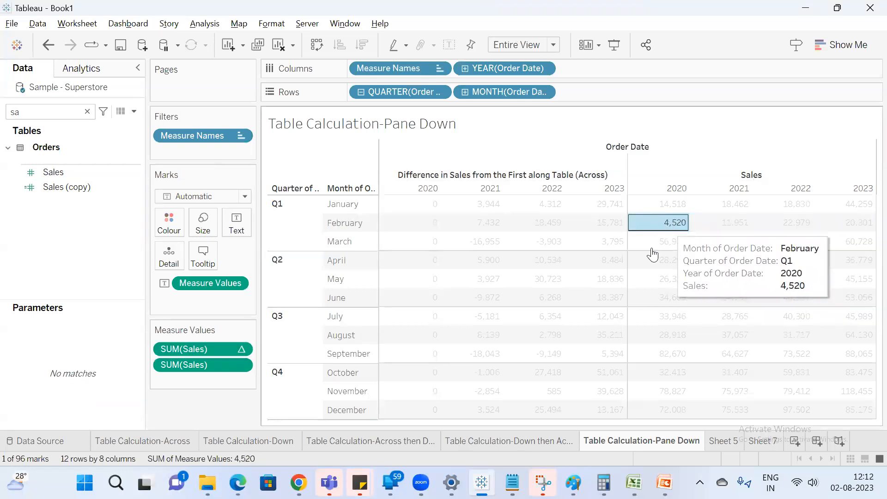
right_click(206, 348)
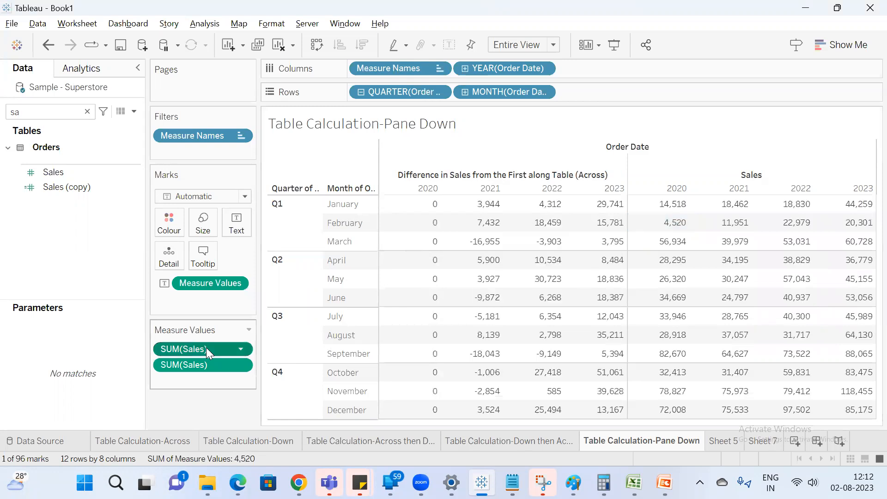
click(206, 400)
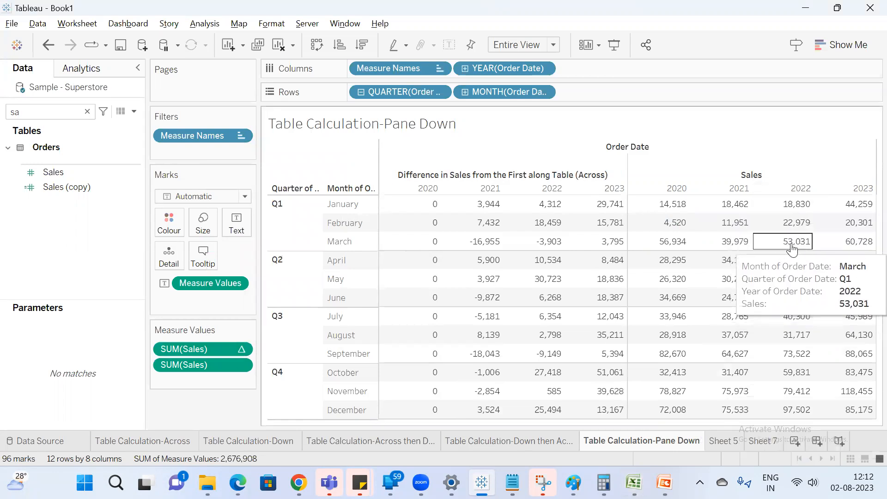
Calculate 53031 - 56934 in Calculator and compare it with the March 2022 difference value in Tableau
click(791, 245)
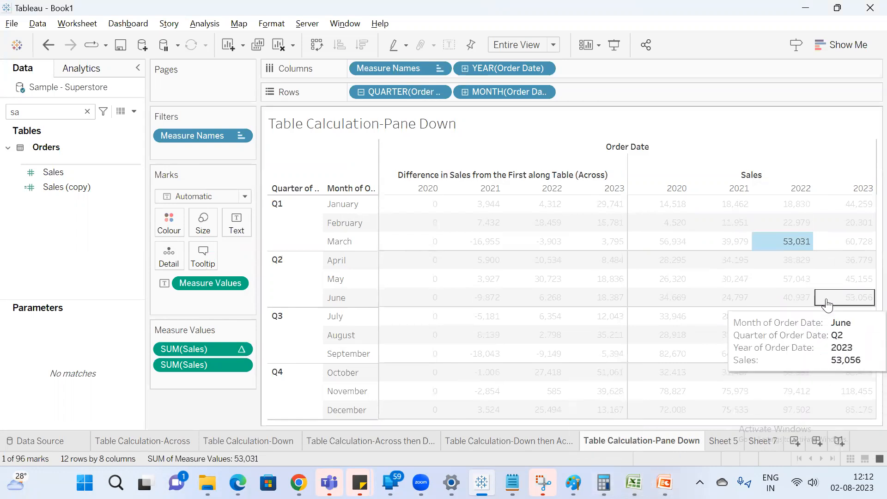
mouse_move(799, 248)
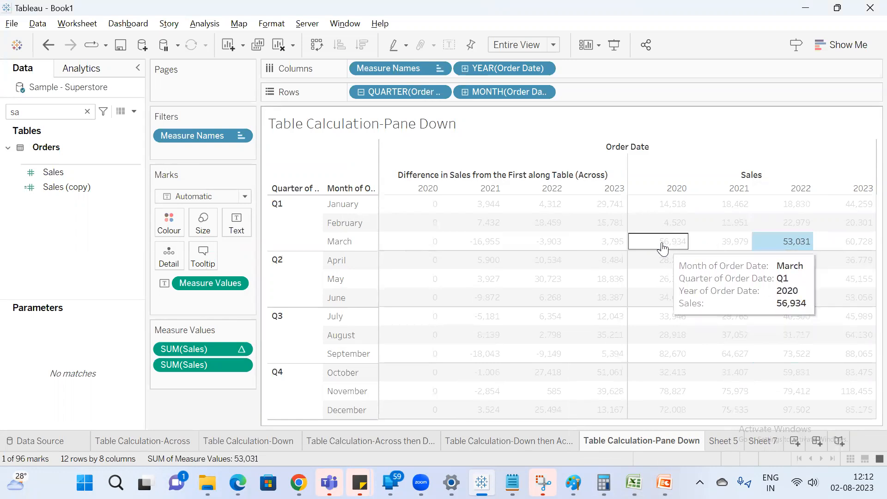
click(603, 483)
key(Escape)
text(53031 - )
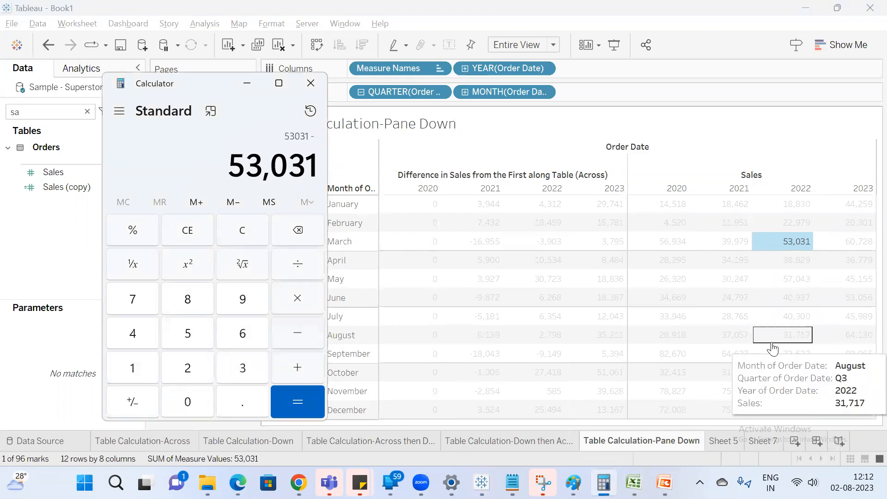
text(56)
key(Return)
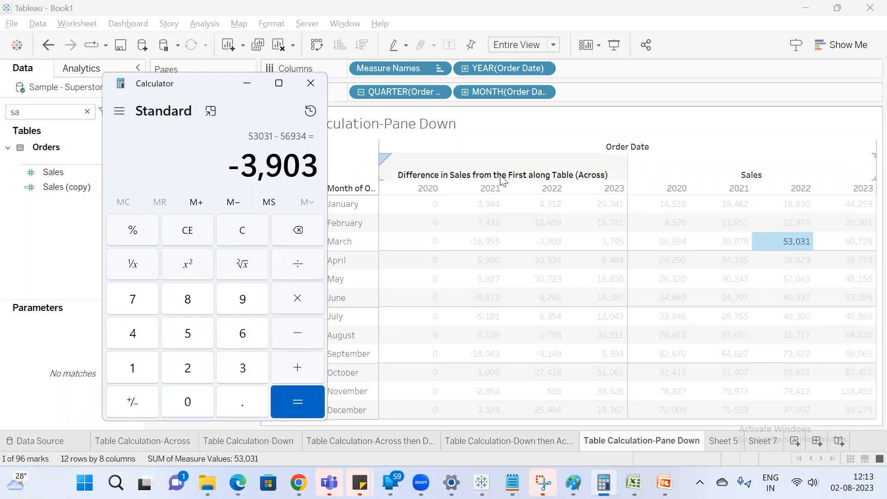
click(555, 249)
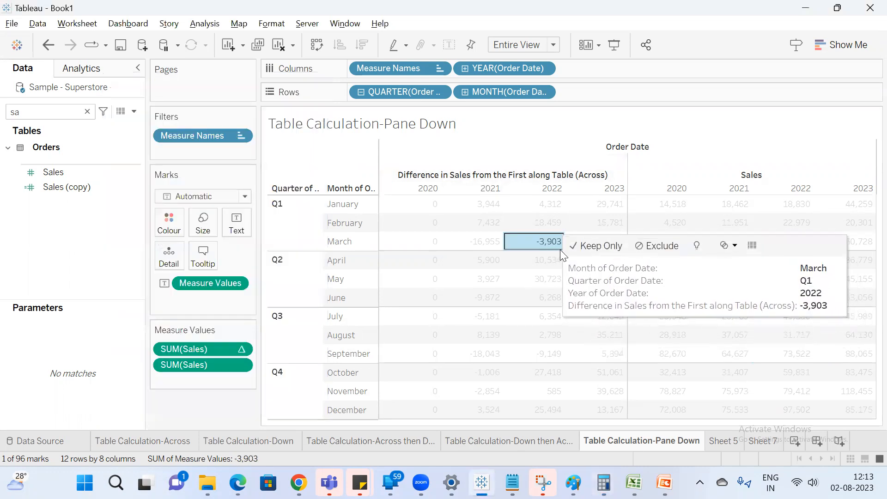
key(alt+Tab)
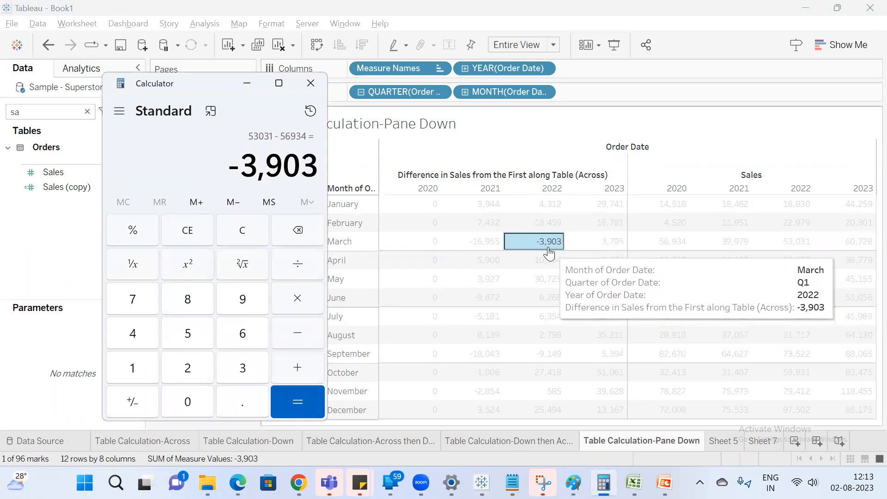
click(549, 252)
Set the Sales difference calculation to compute using Table (down)
right_click(203, 346)
mouse_move(287, 254)
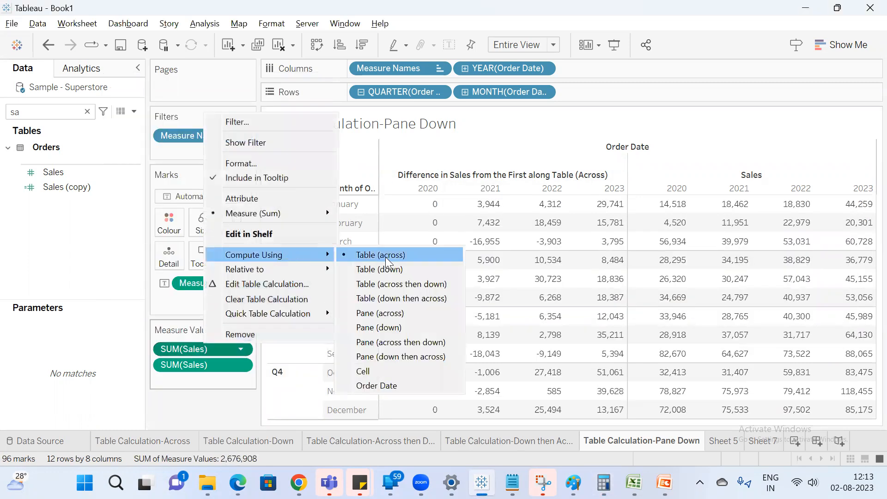
click(385, 268)
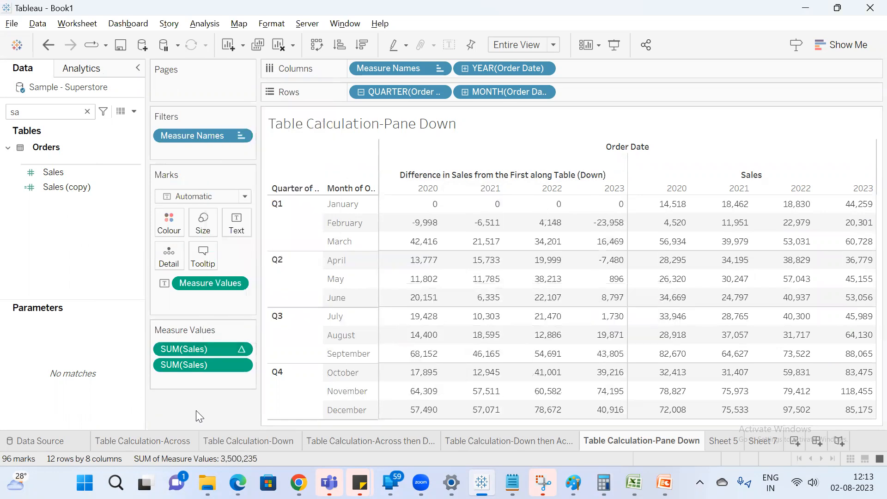
Compare the January and December Sales values of each year from 2020 to 2023
right_click(219, 350)
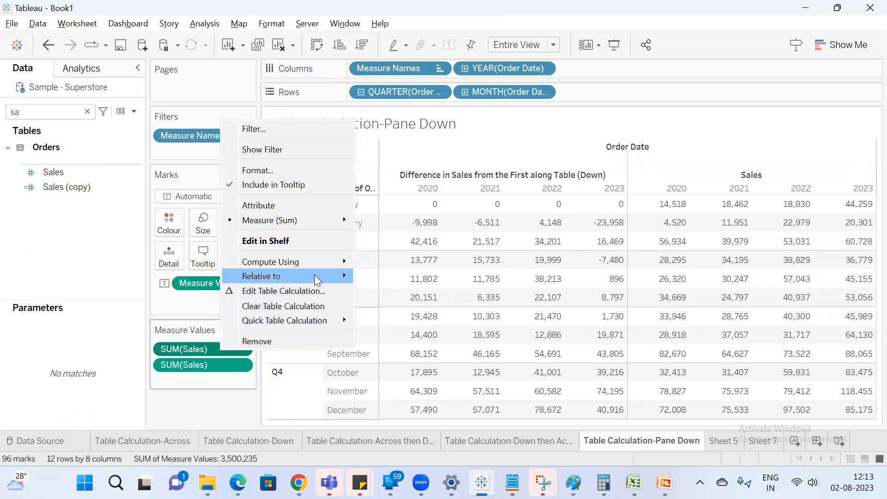
click(211, 399)
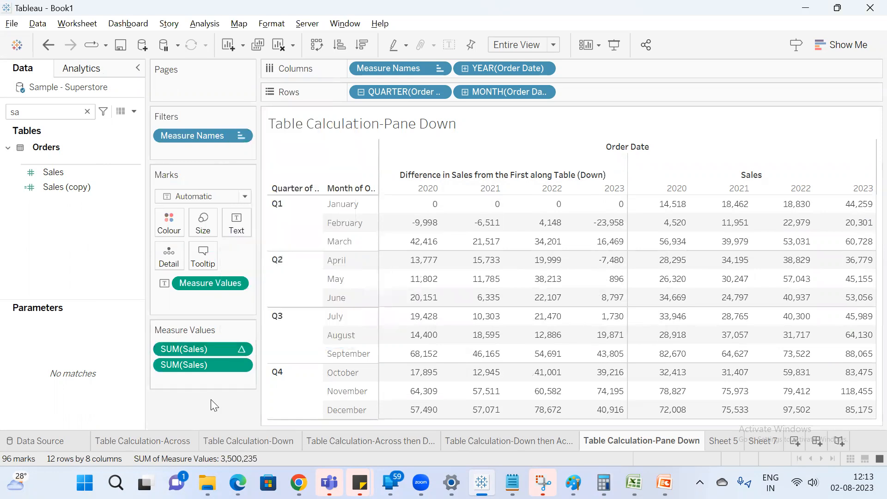
click(431, 206)
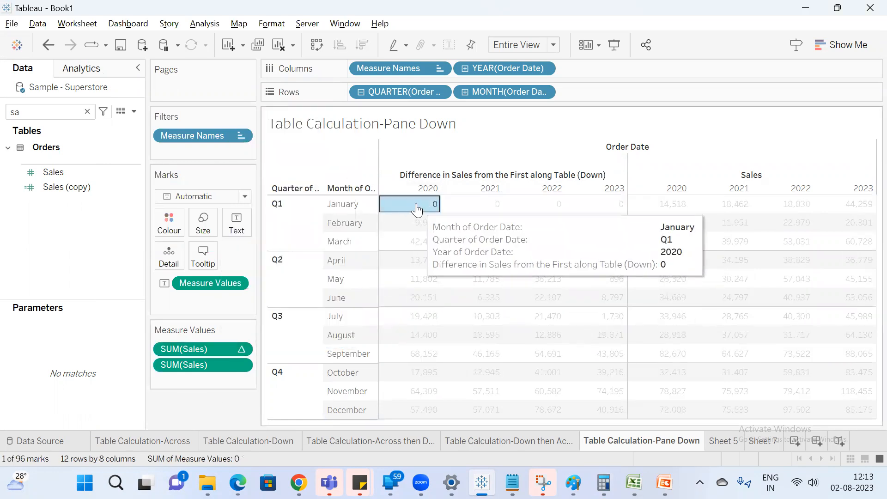
click(672, 205)
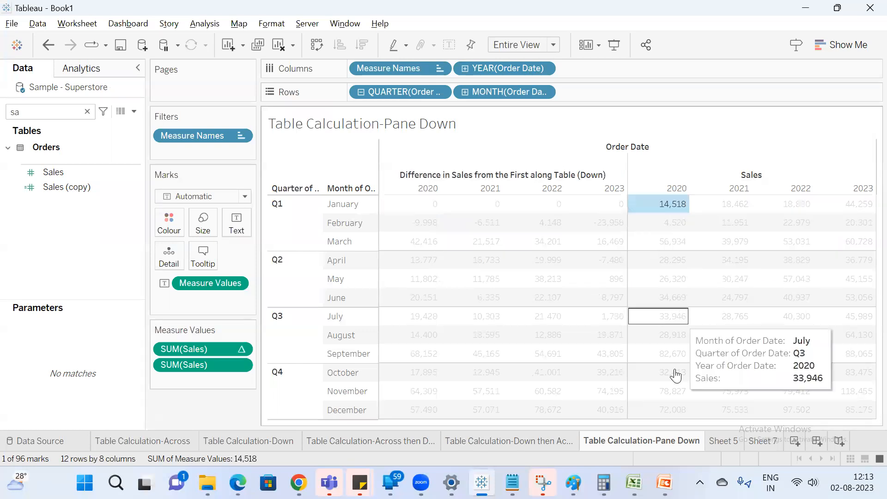
ctrl+click(670, 409)
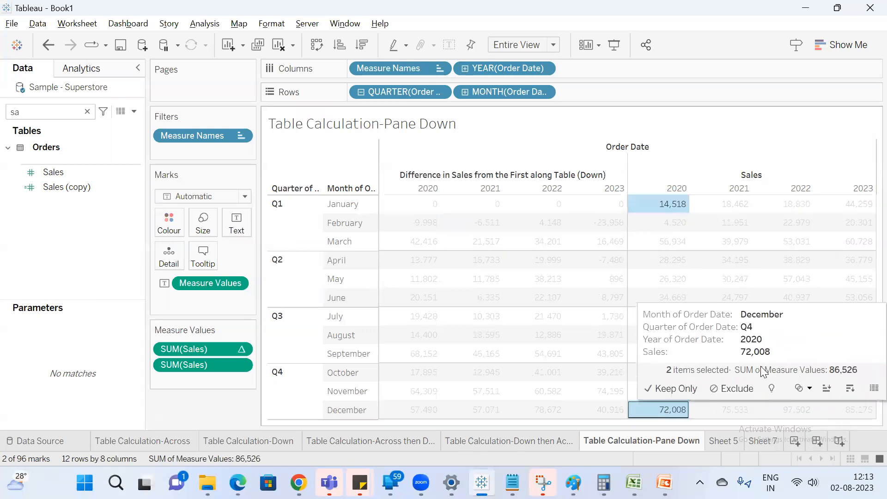
click(736, 208)
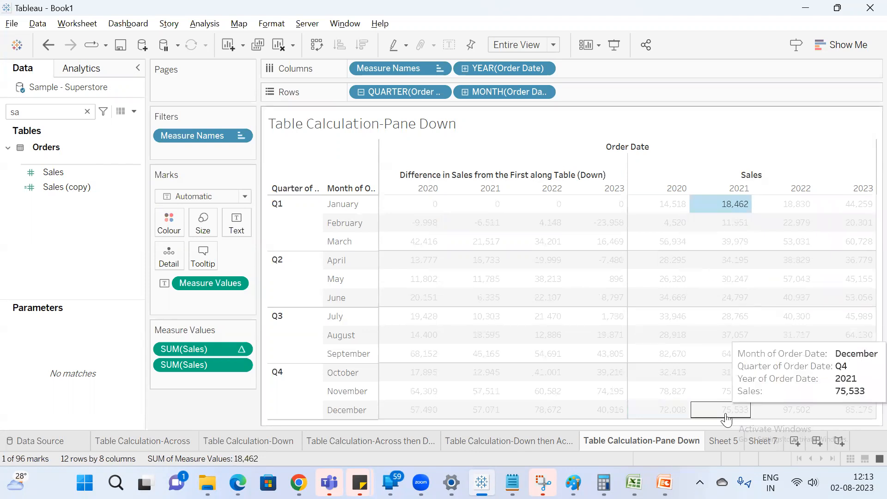
ctrl+click(728, 410)
click(796, 206)
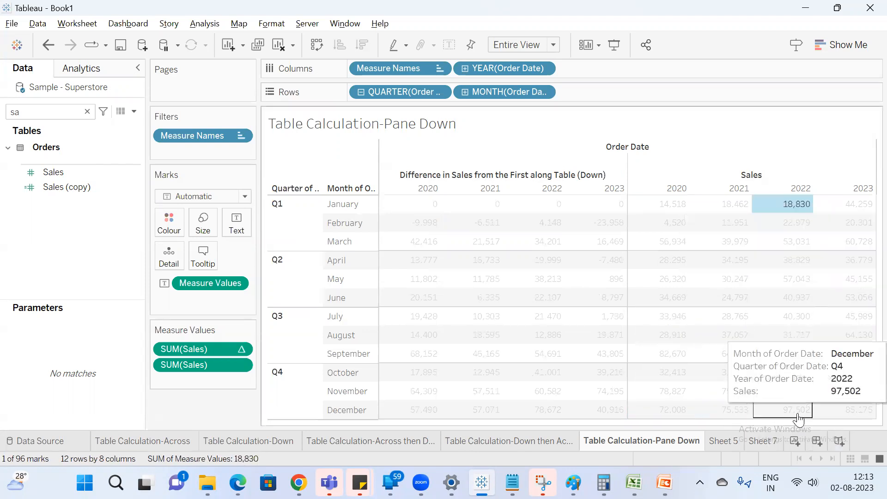
ctrl+click(793, 410)
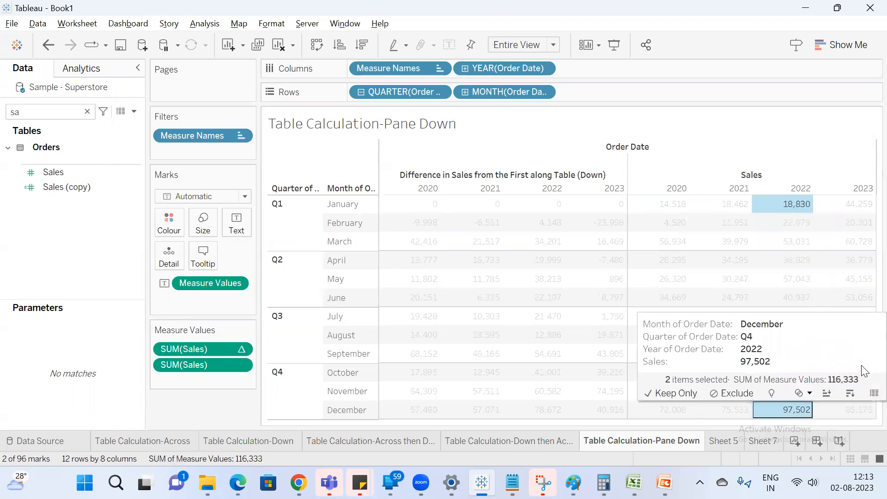
click(855, 205)
click(855, 205)
Examine the 2020 Sales column from January to December, and single out the January 2021 and May 2022 Sales values
drag(672, 203, 673, 418)
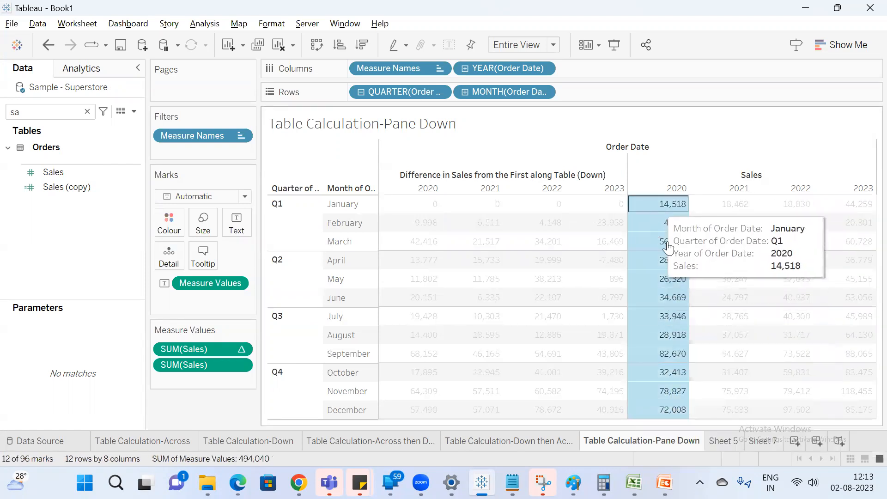
click(739, 207)
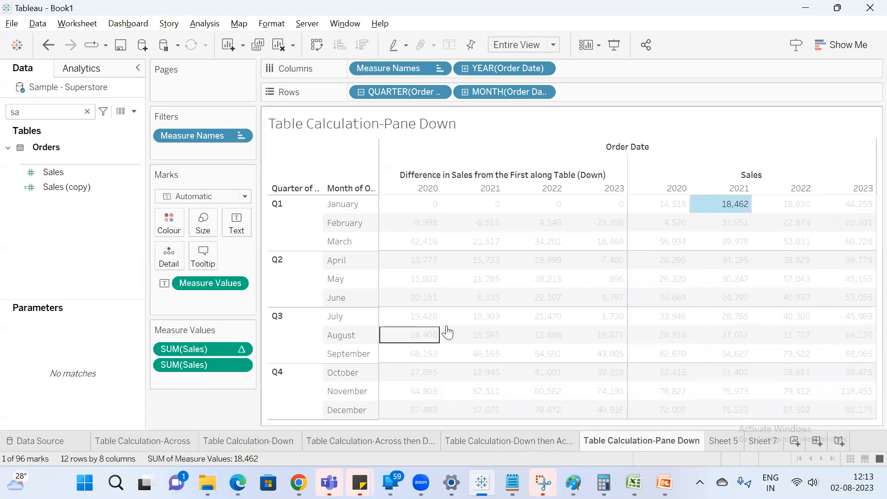
key(Escape)
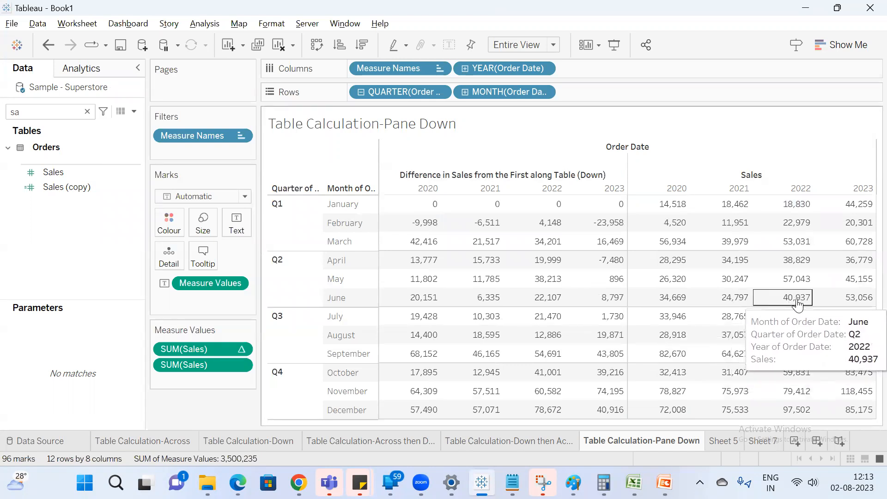
click(764, 282)
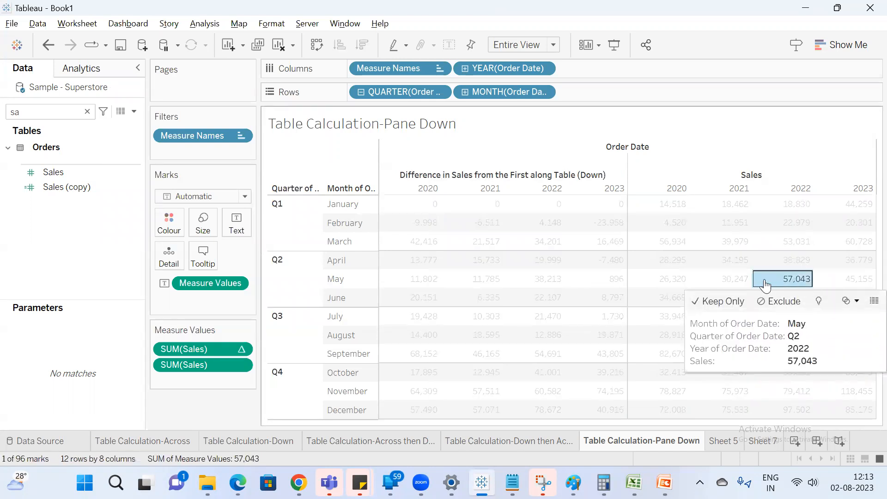
click(796, 285)
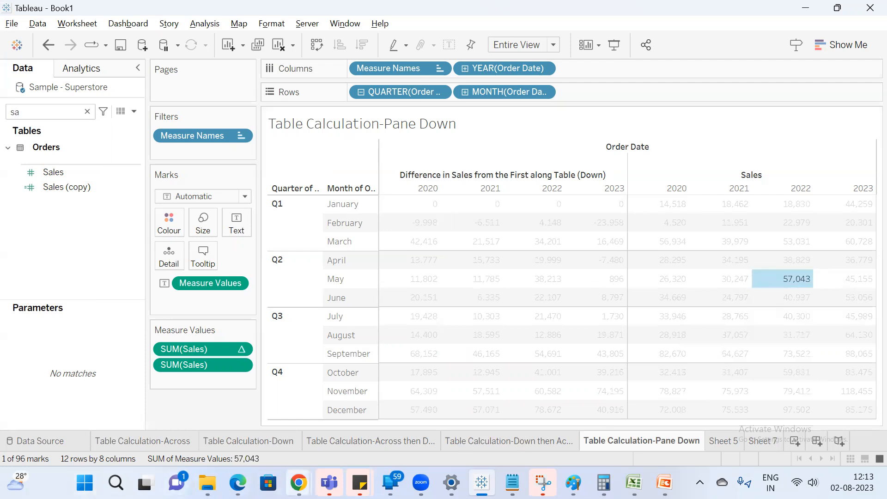
Check the ongoing Google Meet call in Chrome and return to the Tableau worksheet
mouse_move(298, 481)
click(244, 424)
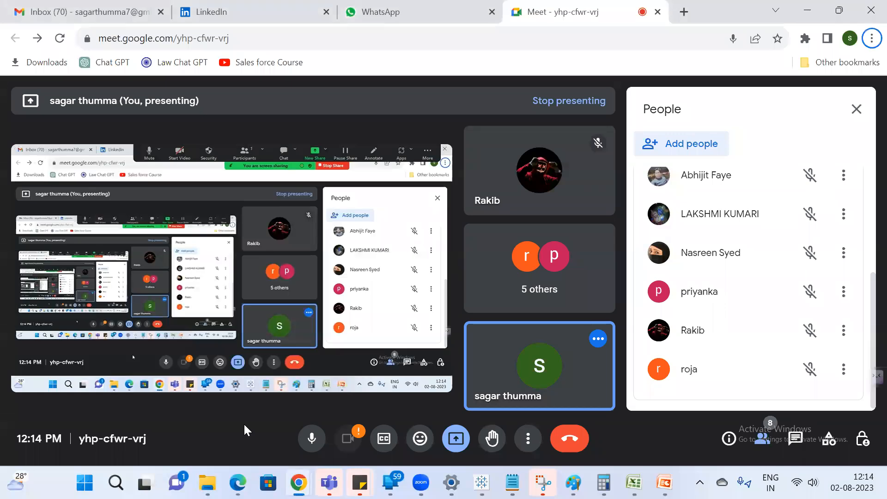
key(alt+Tab)
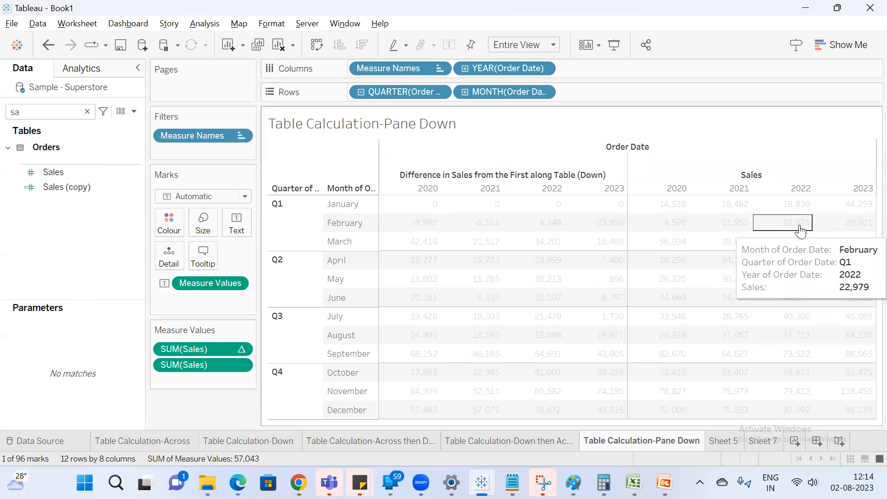
Calculate 57043 - 18830 in Calculator and compare it with the May 2022 difference value in Tableau
mouse_move(802, 285)
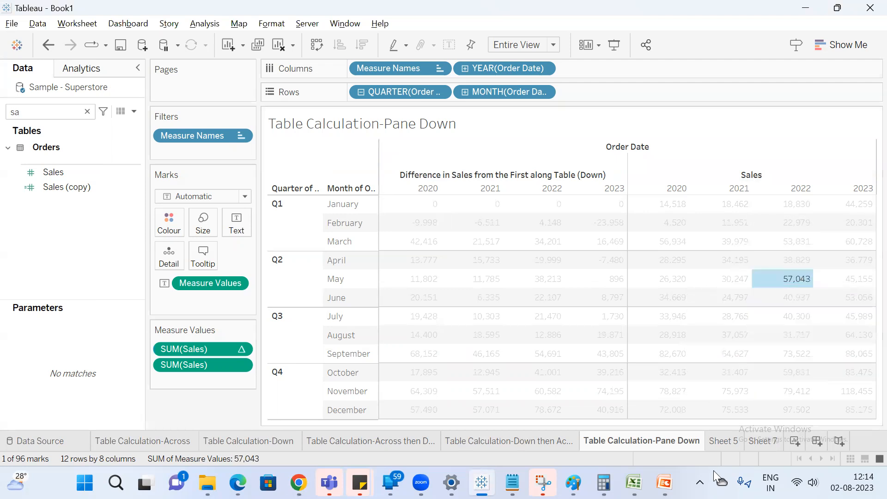
click(604, 483)
key(Escape)
text(57,043 -)
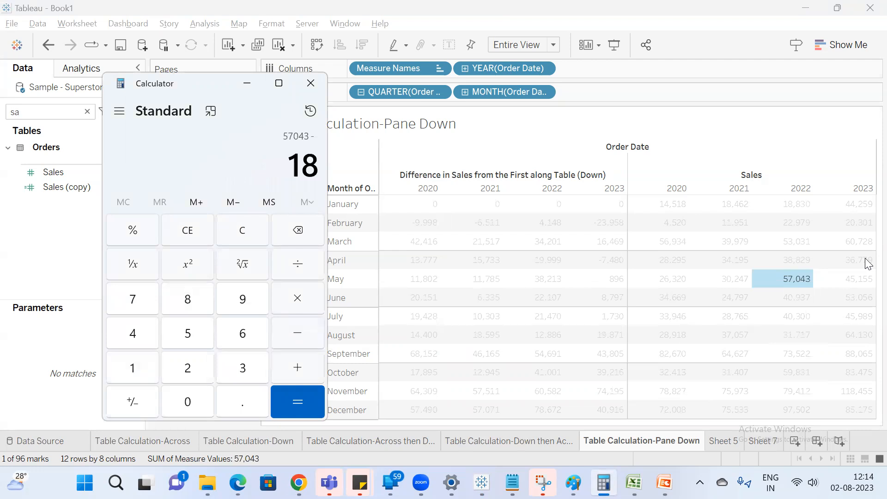
key(Return)
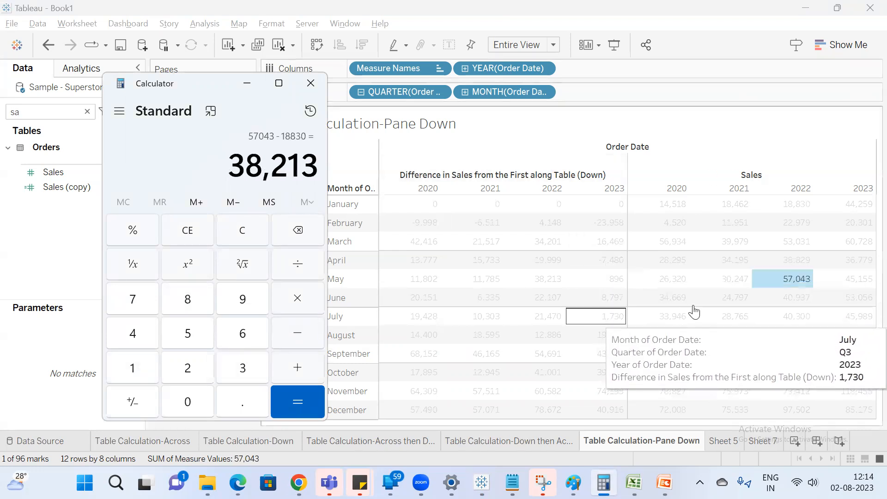
click(547, 280)
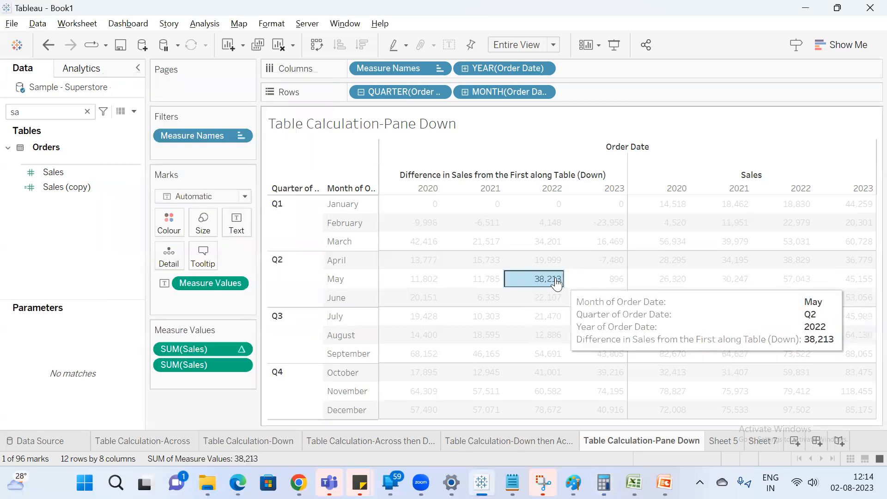
click(224, 397)
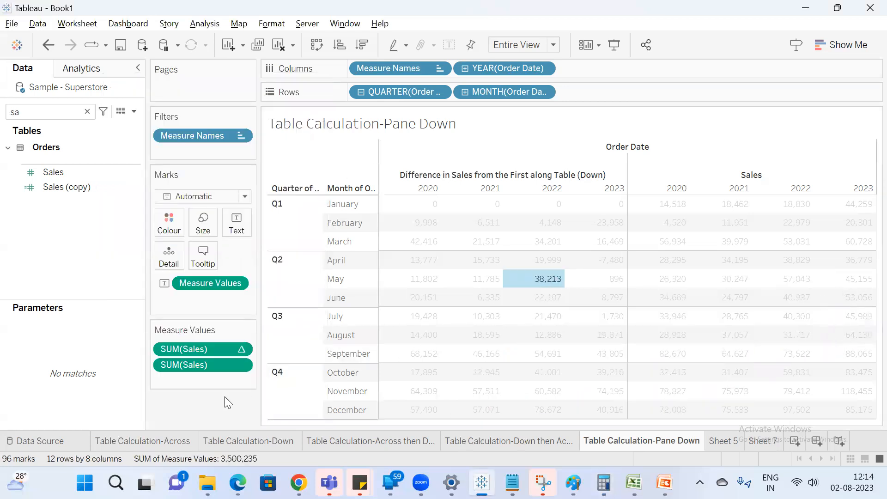
Compare the January row's Sales values for 2020 to 2023 with its difference values for the same years
mouse_move(658, 213)
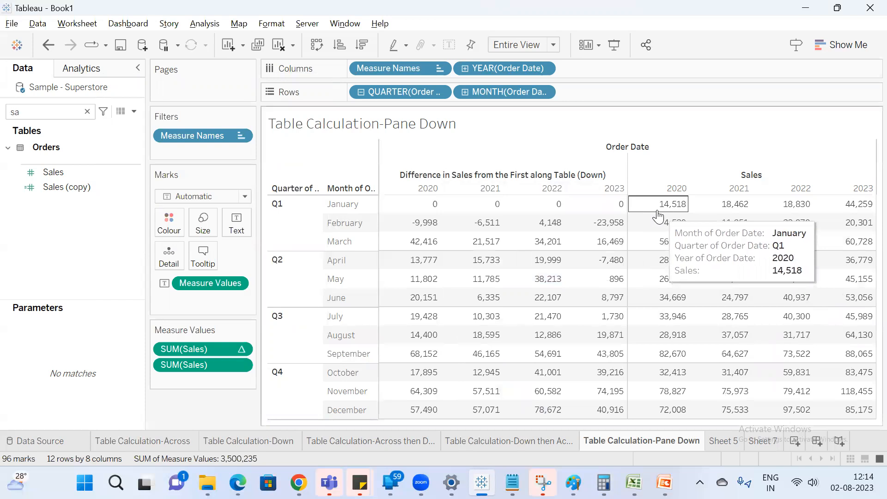
drag(659, 213, 868, 201)
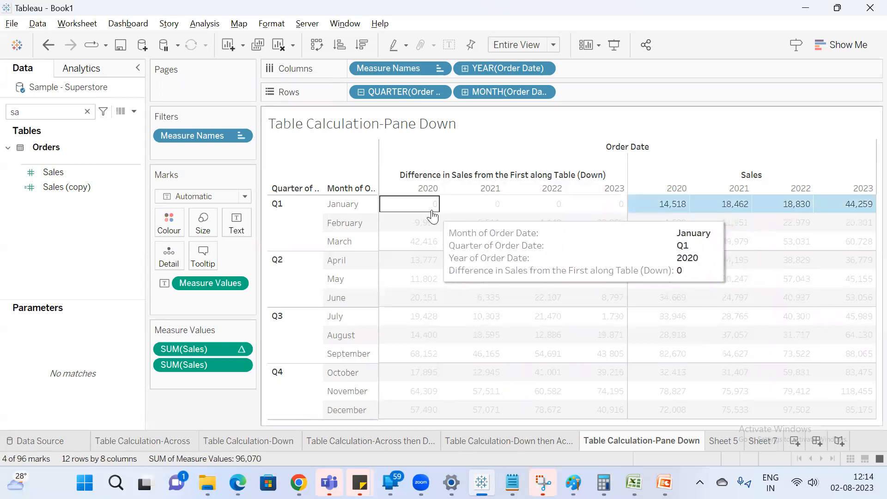
mouse_move(675, 210)
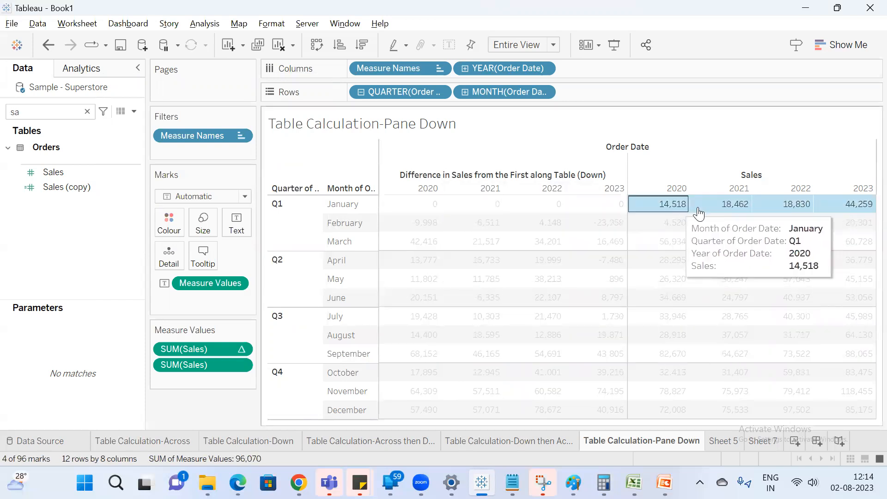
drag(422, 206, 633, 215)
click(608, 208)
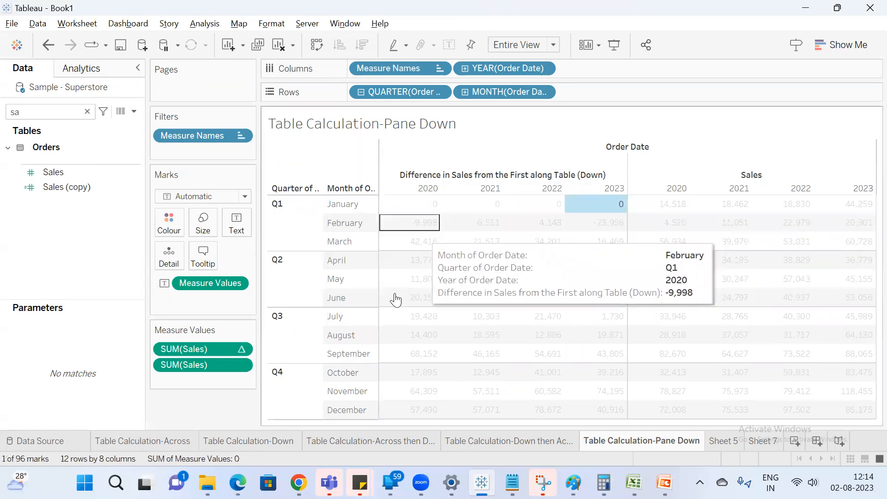
drag(418, 205, 582, 213)
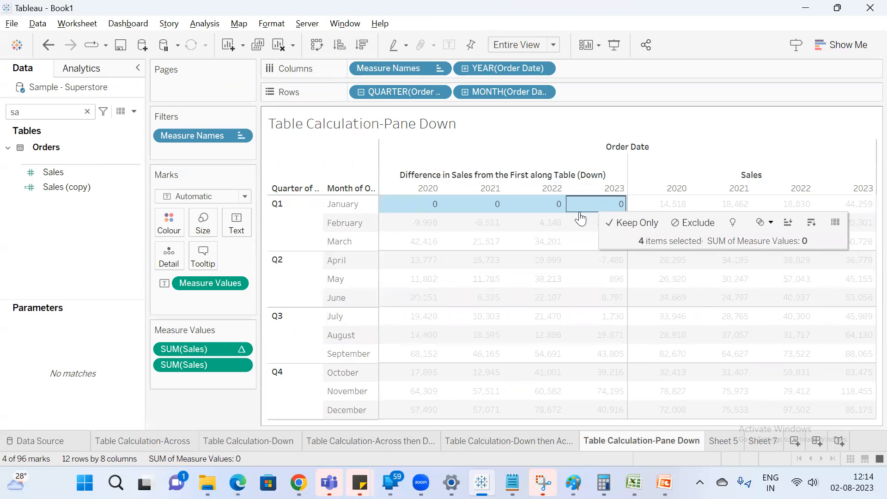
click(214, 399)
Set the Sales difference calculation to compute using Table (across then down)
right_click(226, 350)
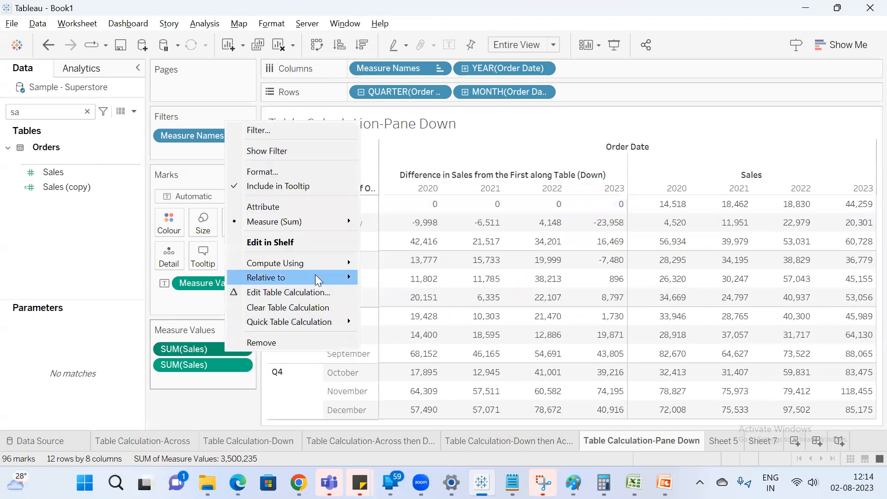
mouse_move(326, 262)
click(429, 289)
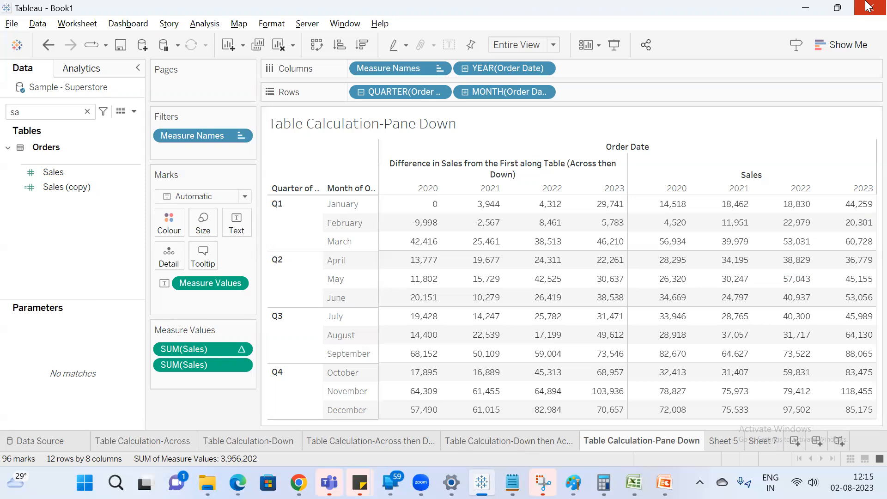
Examine the Q1 and Q2 Sales blocks, including the March 2023 and April 2020 values, along with the December 2023 value
mouse_move(393, 267)
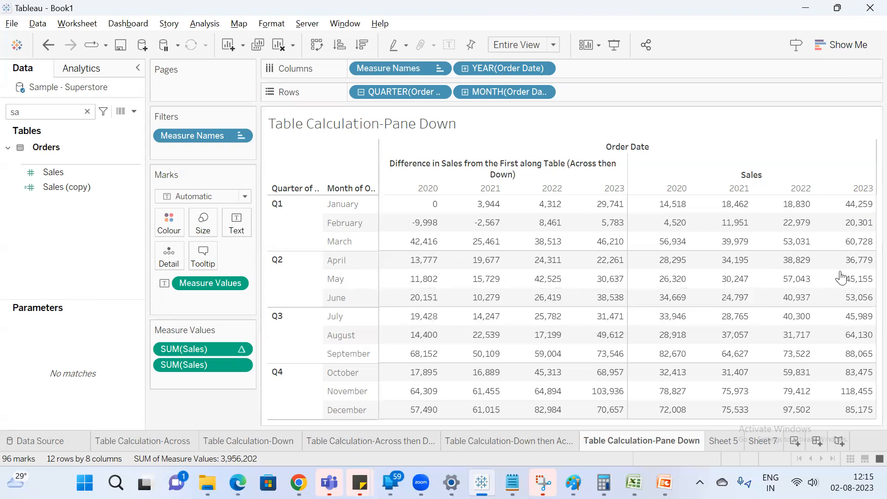
drag(670, 259, 860, 300)
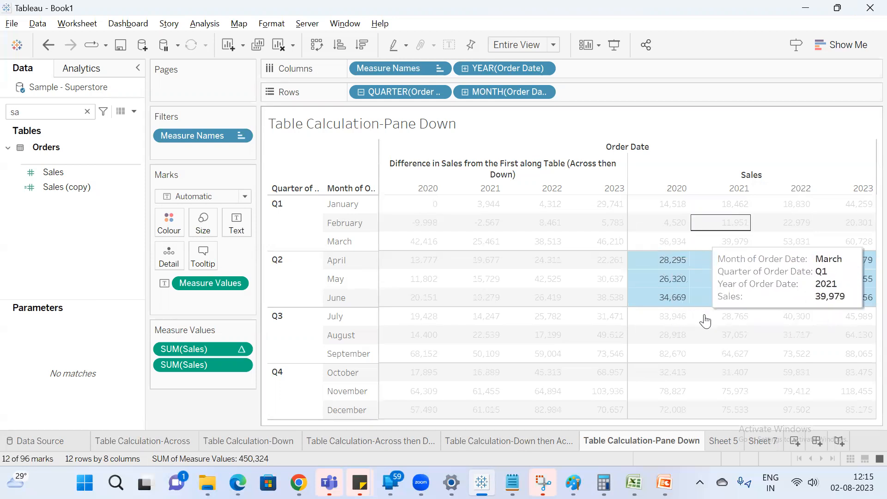
click(867, 413)
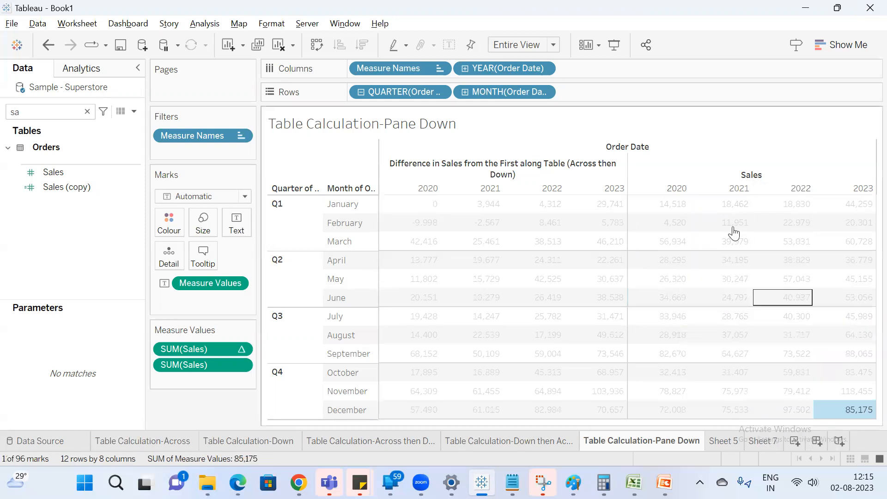
click(820, 241)
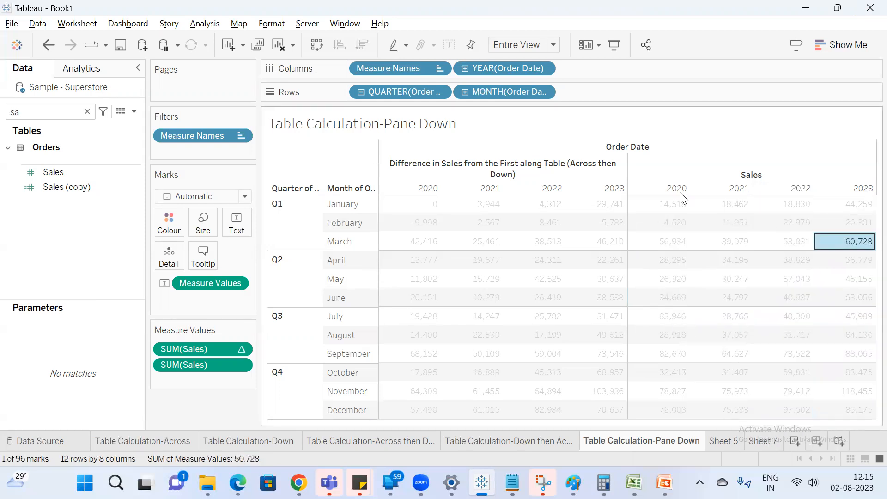
drag(654, 209, 849, 242)
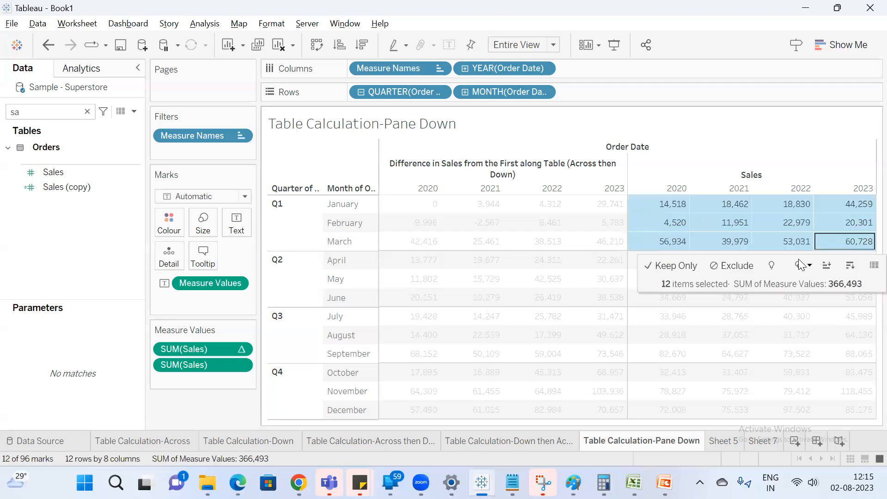
click(659, 261)
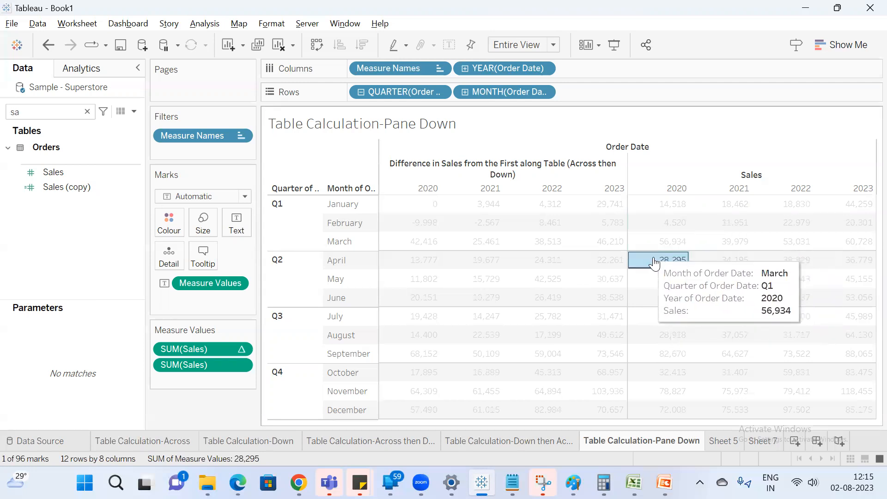
click(658, 260)
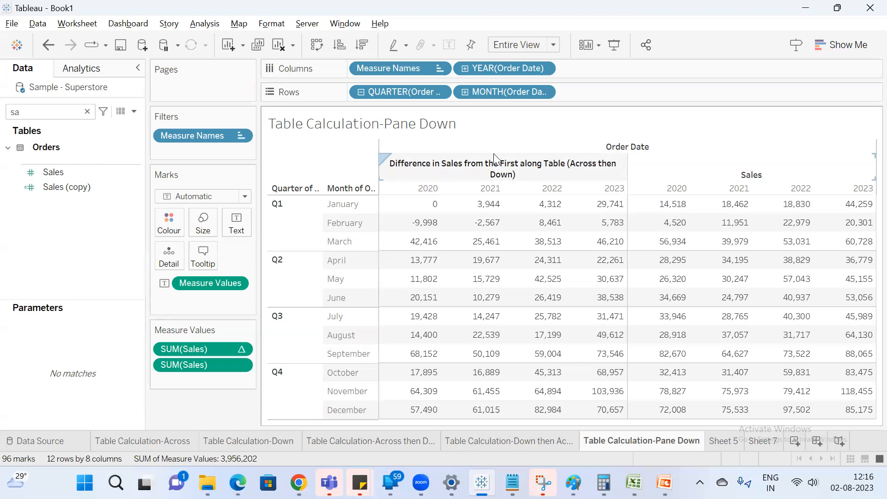
click(293, 278)
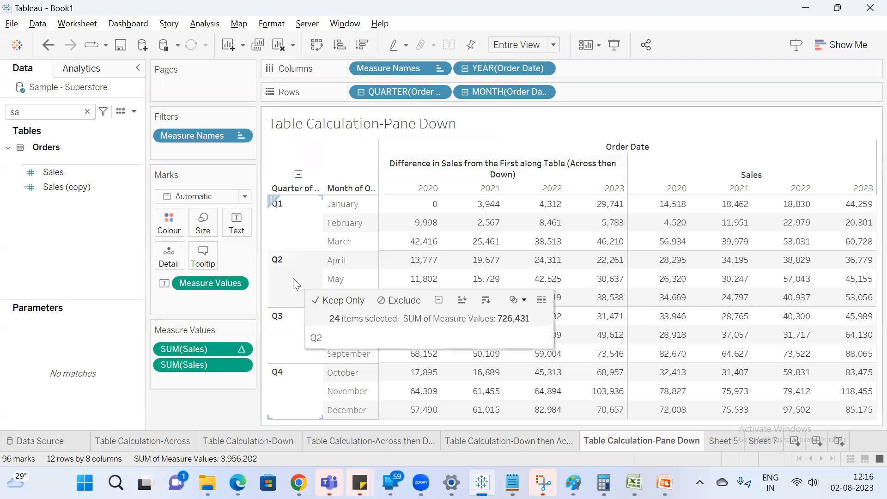
Compare the Q2 Sales values for April 2020, June 2020 and April 2021 with the 2020 difference values for April and July
click(683, 261)
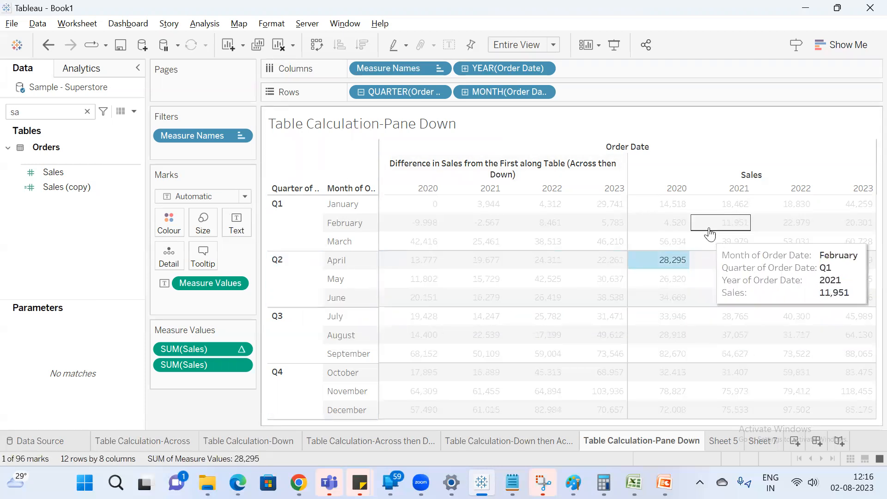
click(671, 263)
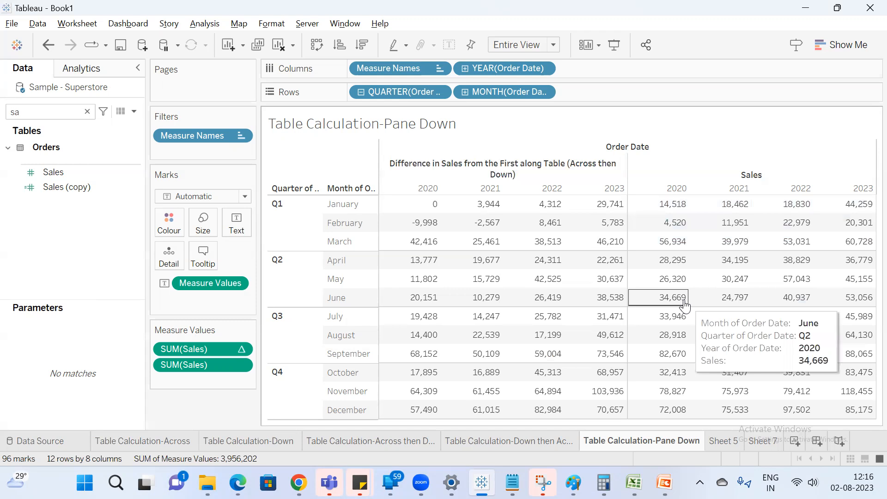
mouse_move(737, 271)
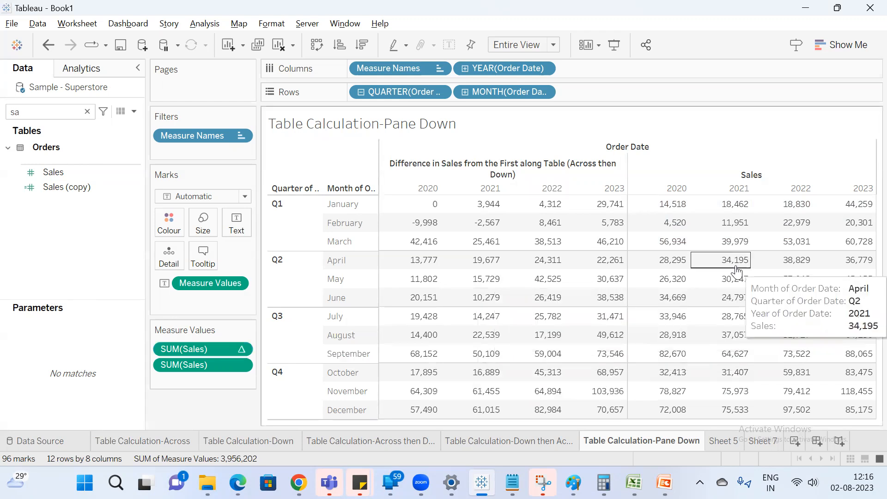
click(419, 317)
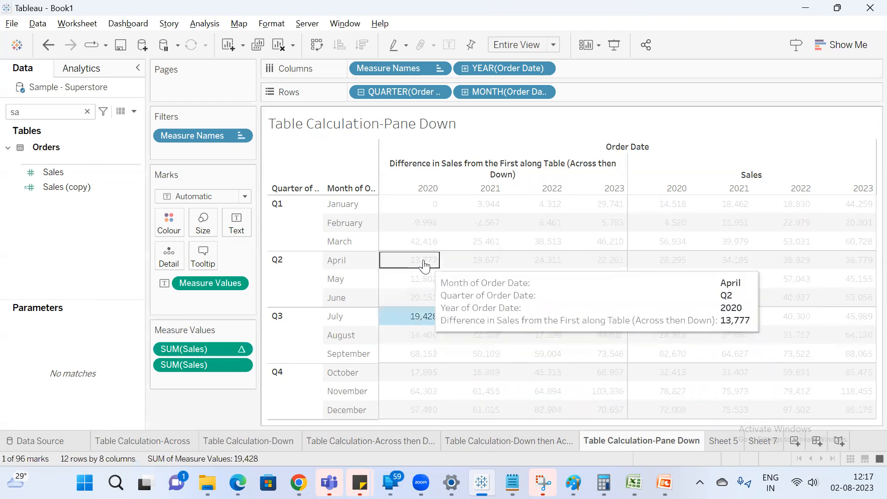
Set the Sales difference calculation to compute using Pane (across then down)
right_click(219, 346)
mouse_move(310, 257)
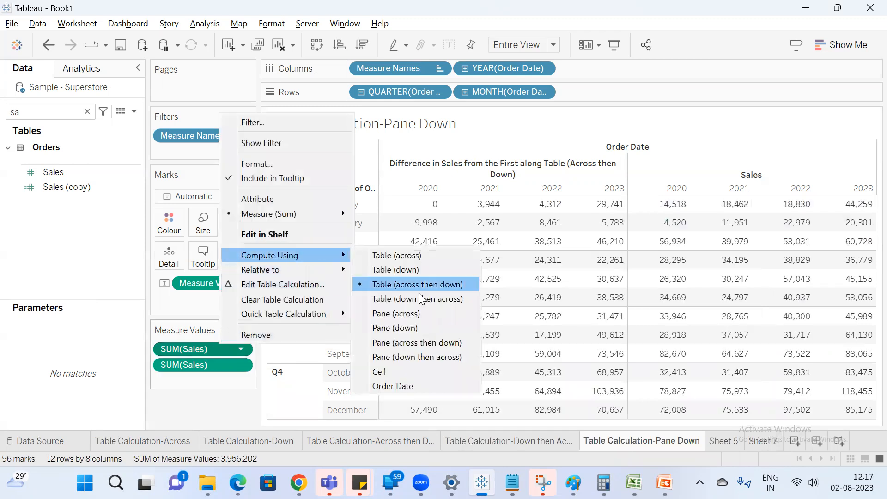
click(422, 343)
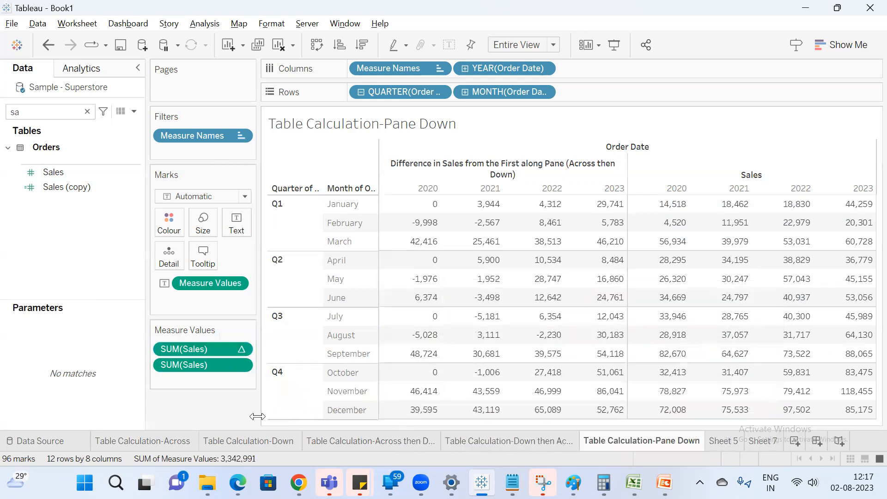
Return the Sales difference calculation to computing along Table (across then down)
click(235, 349)
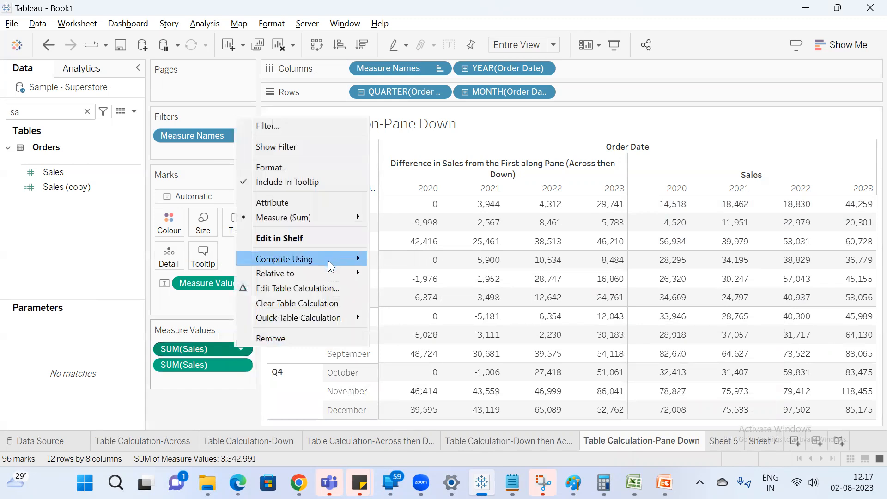
mouse_move(329, 260)
click(417, 288)
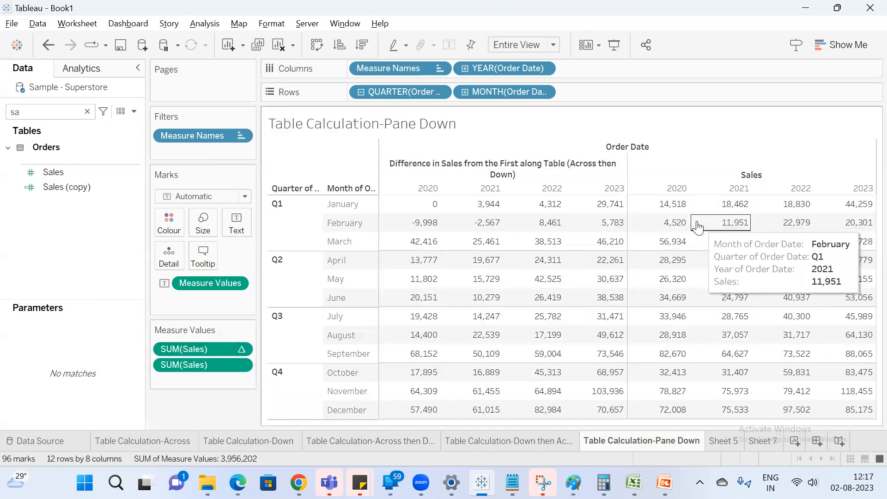
Examine the January 2020 and December 2023 Sales values as the first and last cells of the table
click(674, 206)
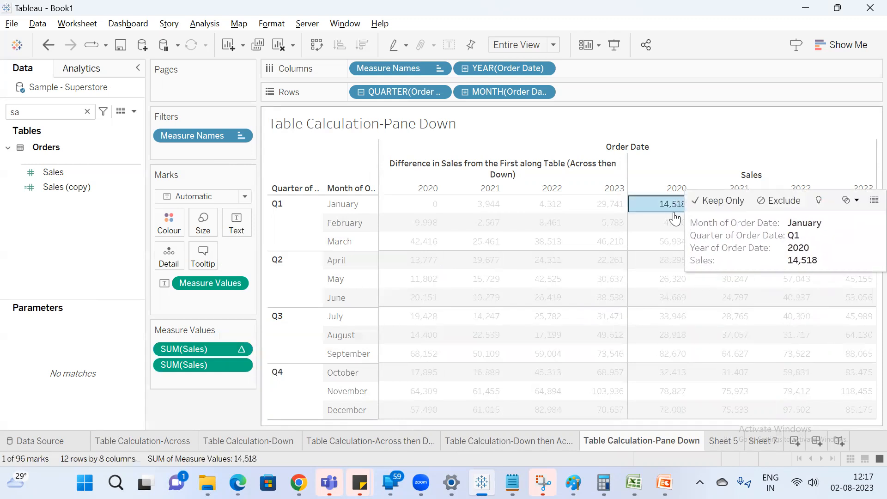
click(859, 412)
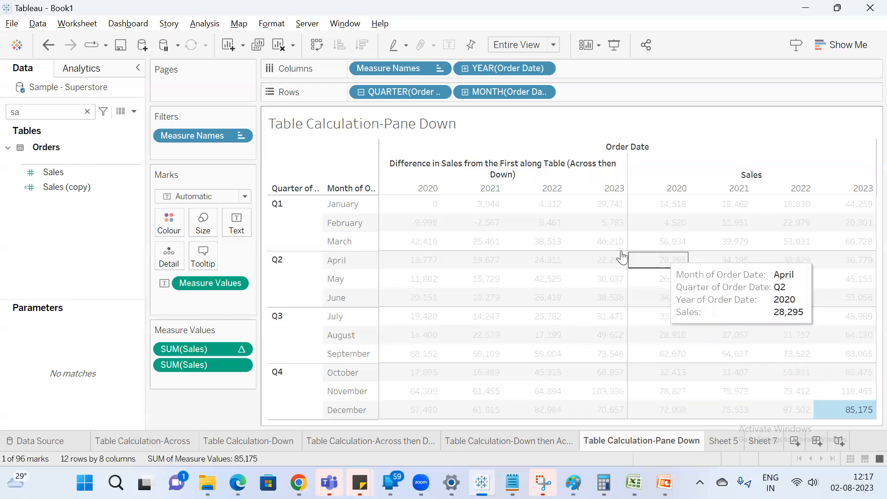
click(238, 414)
right_click(217, 350)
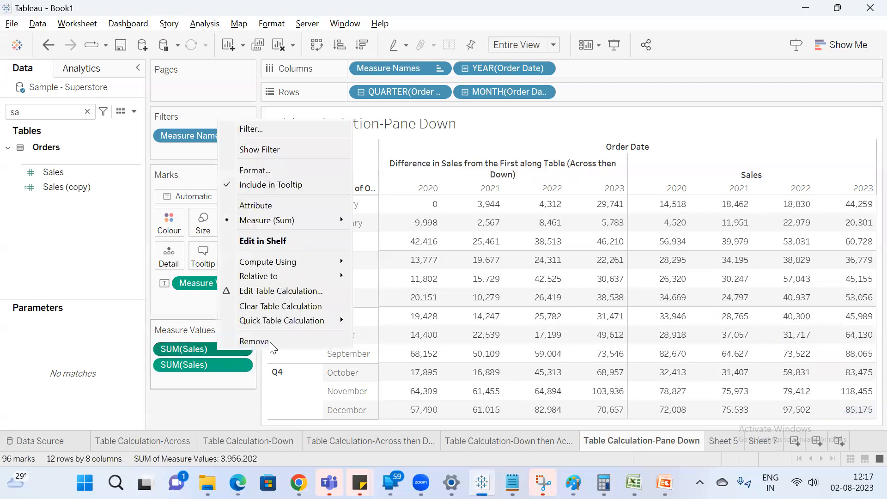
mouse_move(325, 280)
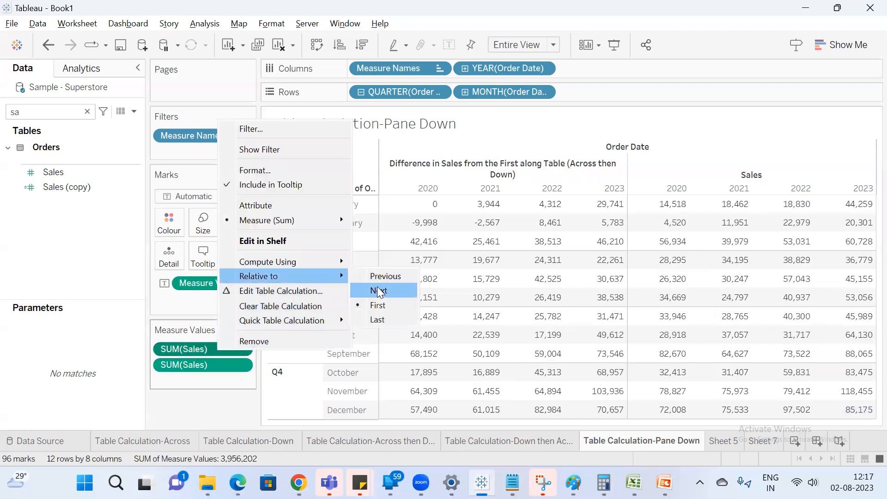
click(225, 404)
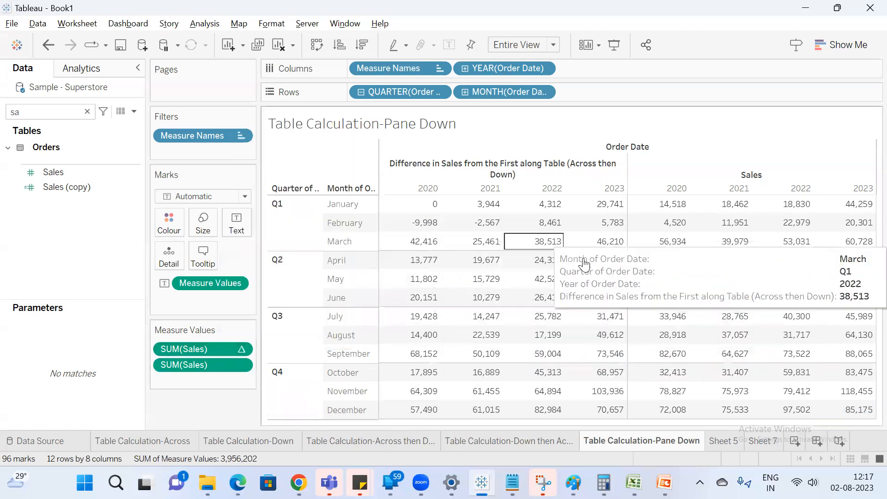
Compare the January 2020 and June 2022 Sales values with the June 2022 difference value
click(682, 205)
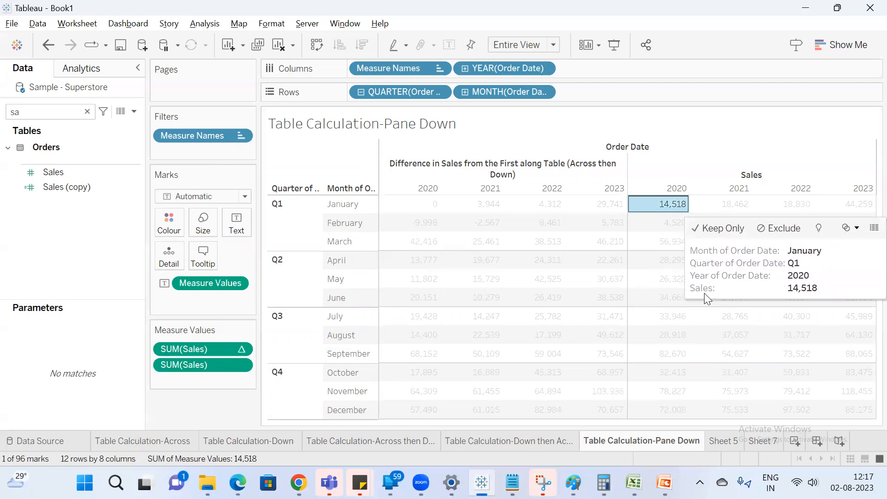
click(794, 306)
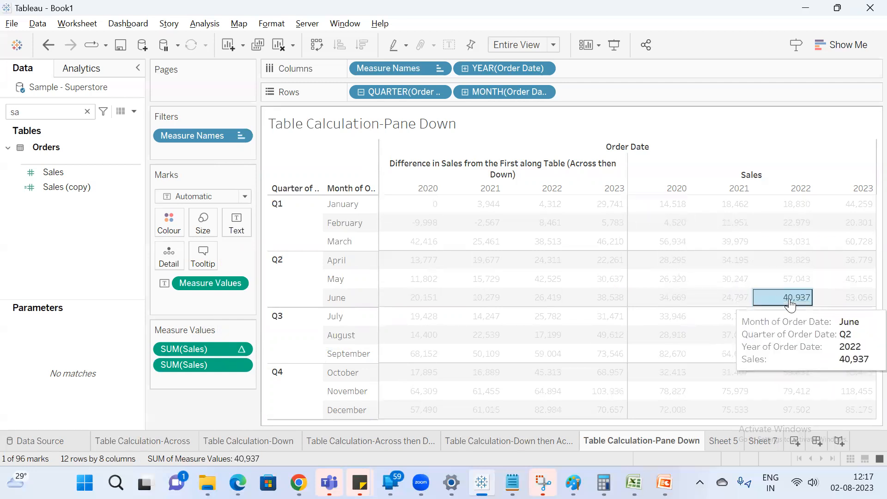
mouse_move(791, 305)
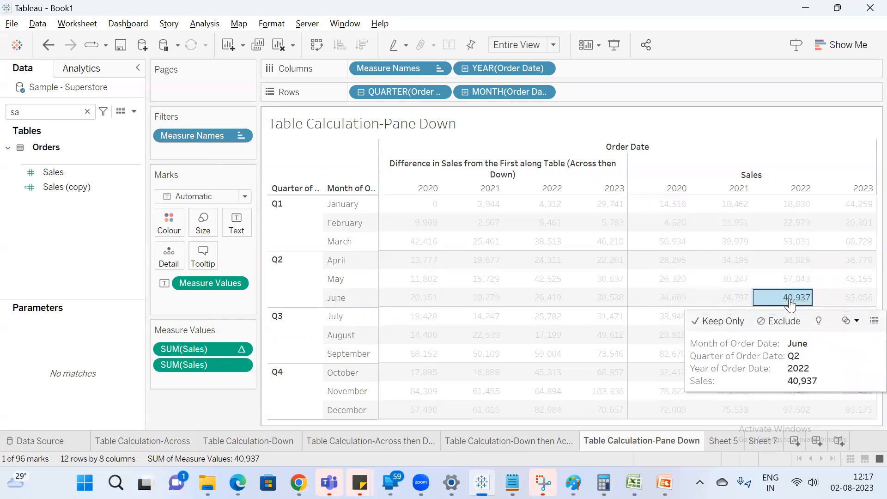
click(555, 299)
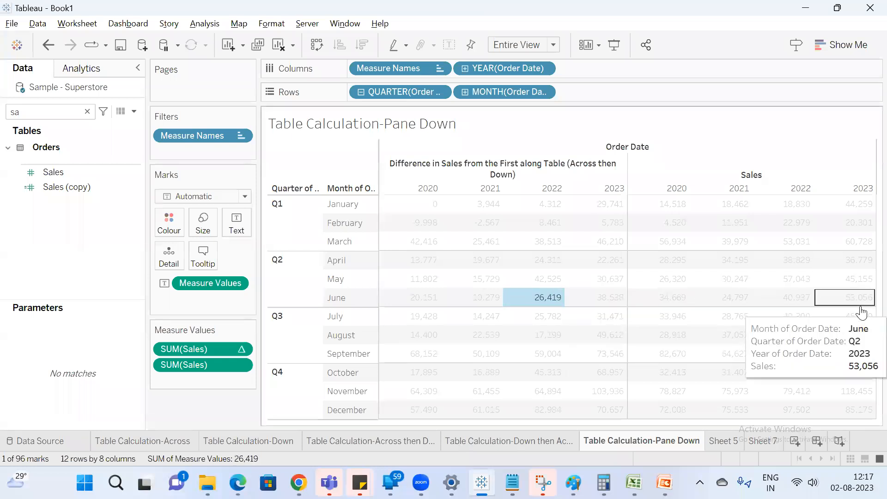
click(794, 301)
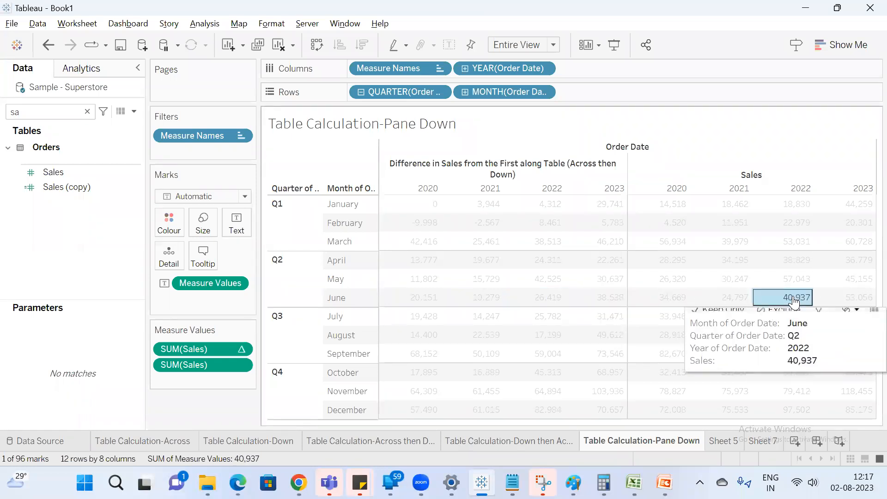
Highlight the December 2023 and January 2020 Sales values together to contrast the table's last and first cells
click(783, 428)
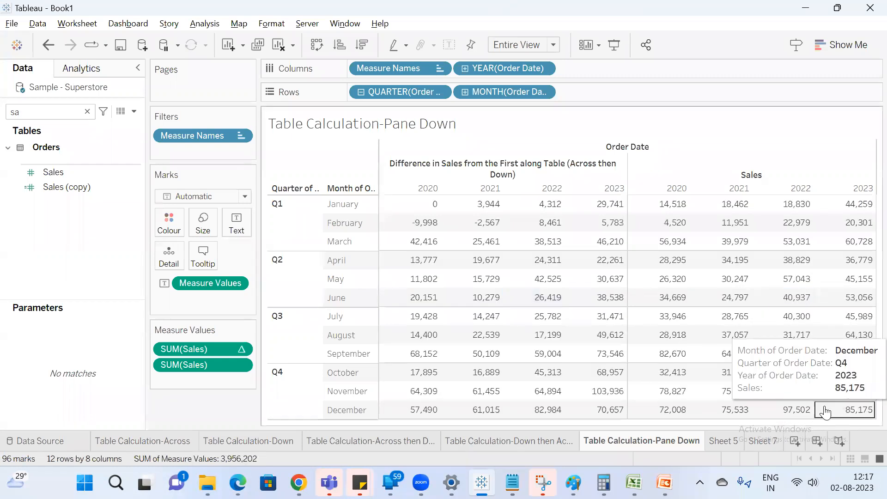
click(858, 410)
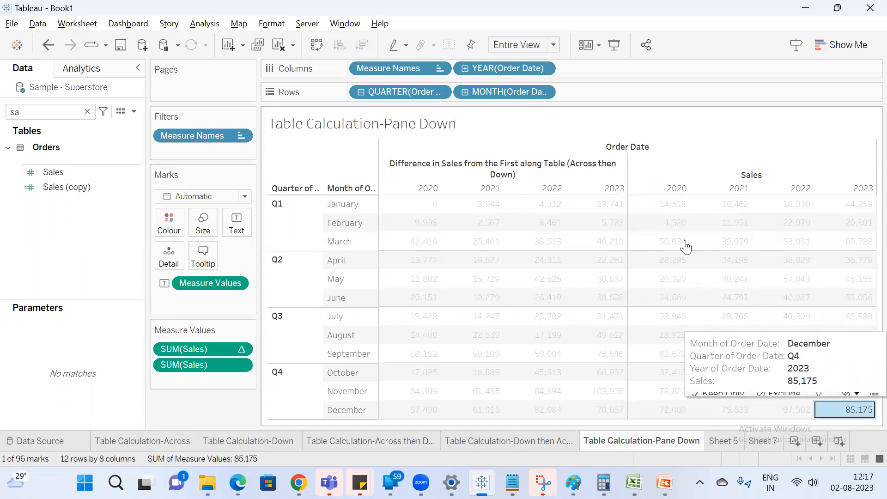
click(673, 206)
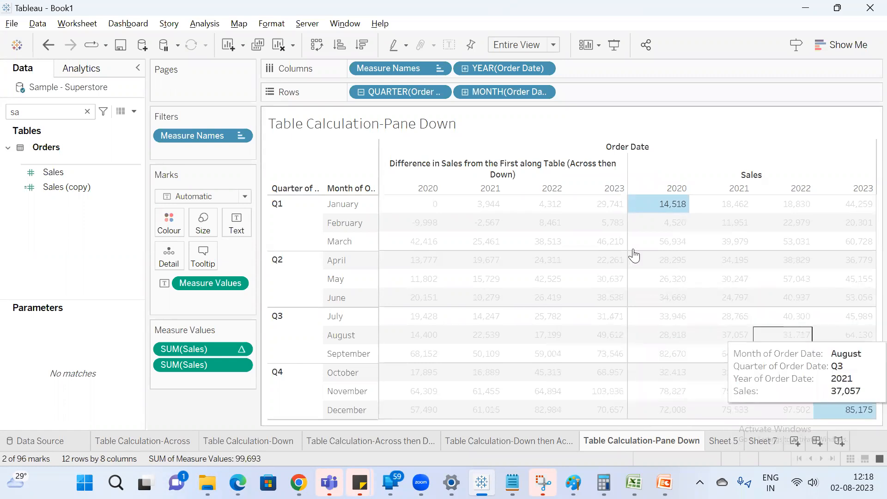
click(665, 209)
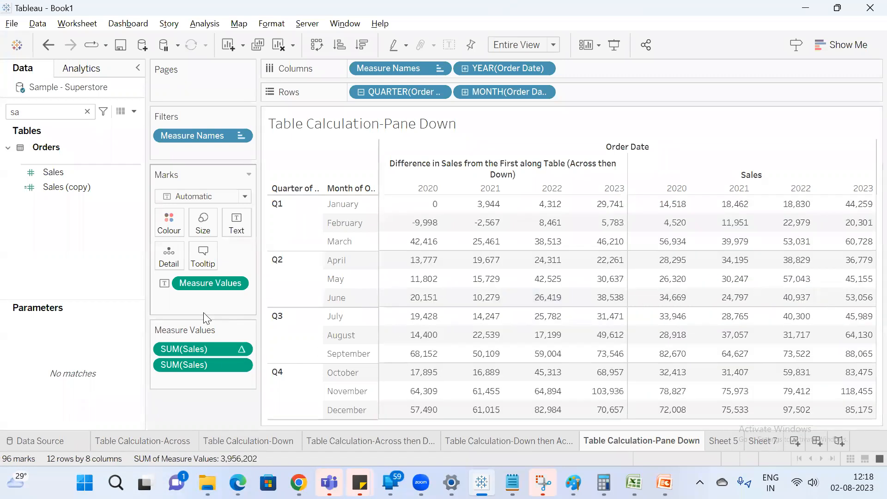
Set the Sales difference calculation to be relative to Last
right_click(219, 351)
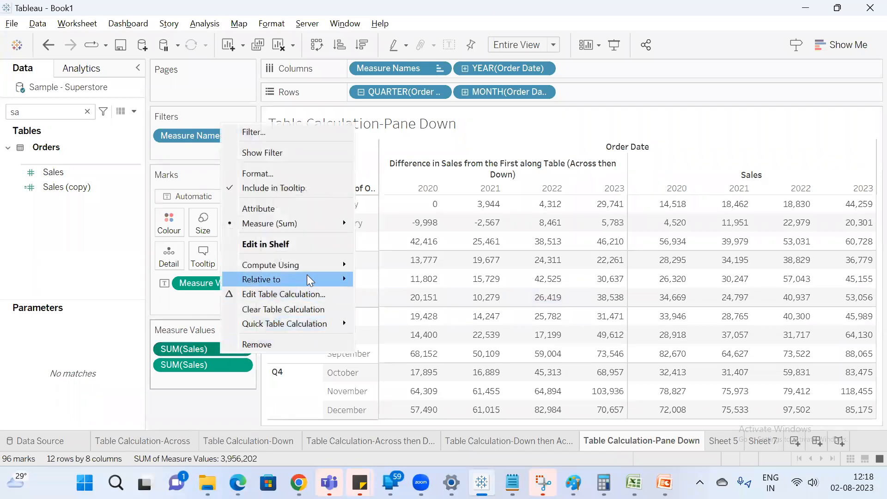
mouse_move(316, 272)
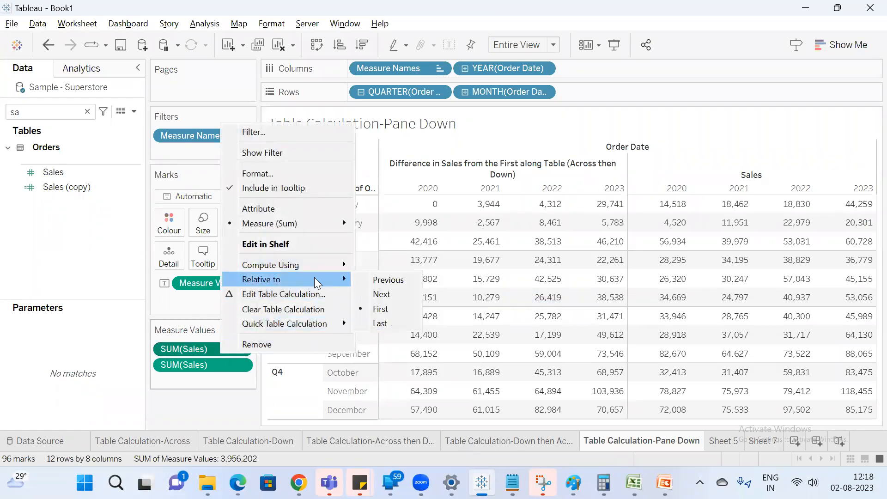
click(388, 322)
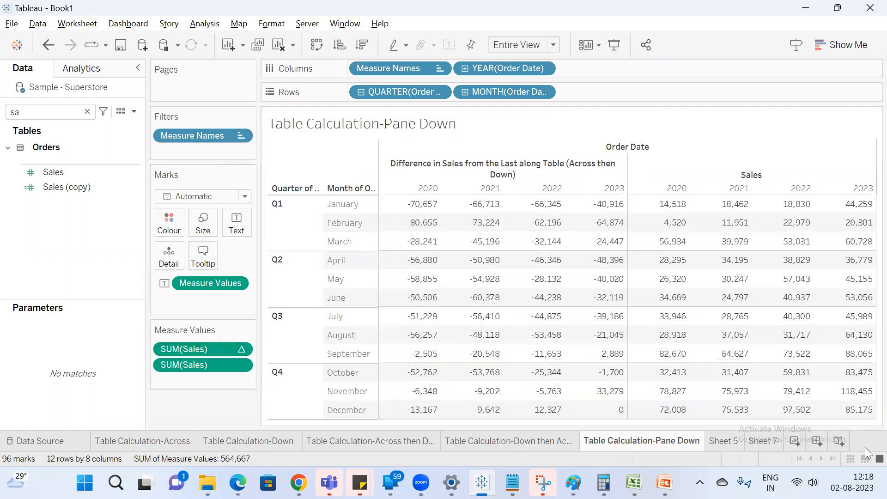
Examine the December 2023 Sales value as the last cell against the whole Sales block
click(857, 410)
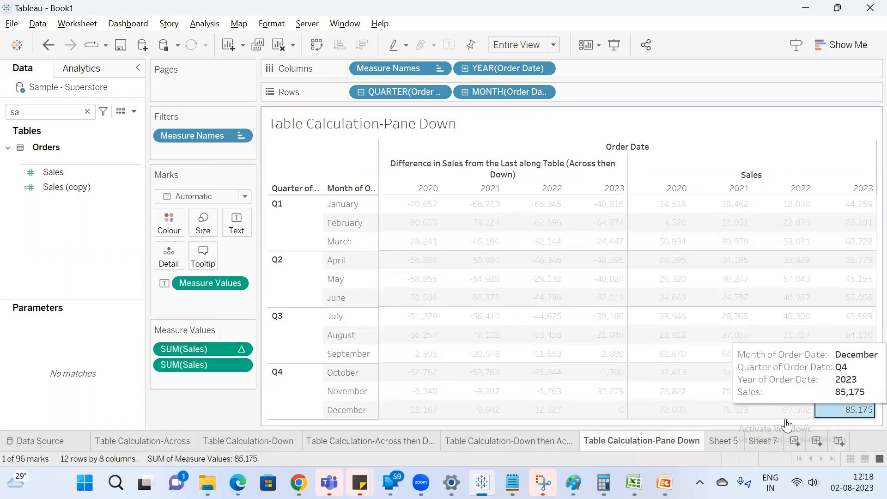
drag(631, 196, 849, 416)
click(850, 413)
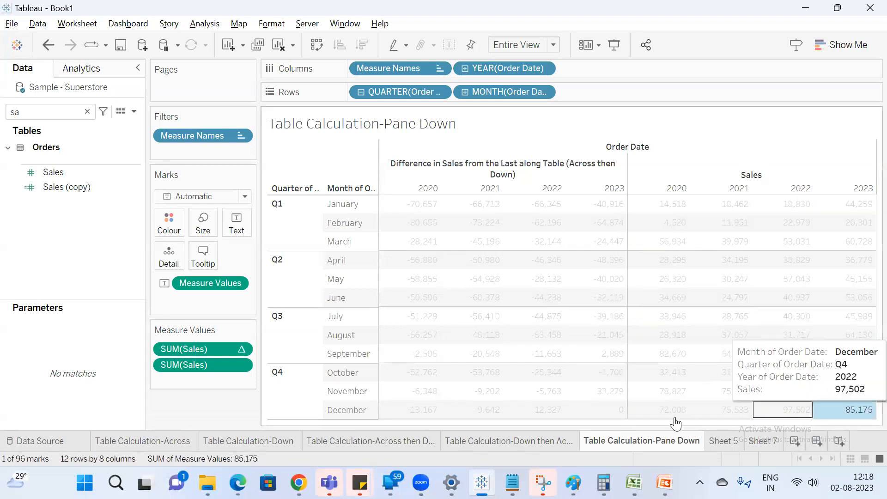
click(851, 414)
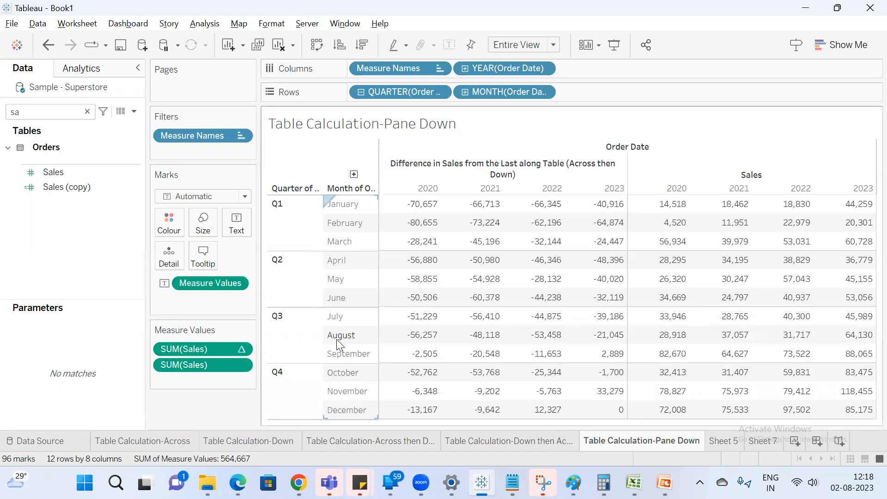
Switch to the Sheet 7 worksheet with the monthly percent difference in Sales
click(719, 440)
click(763, 440)
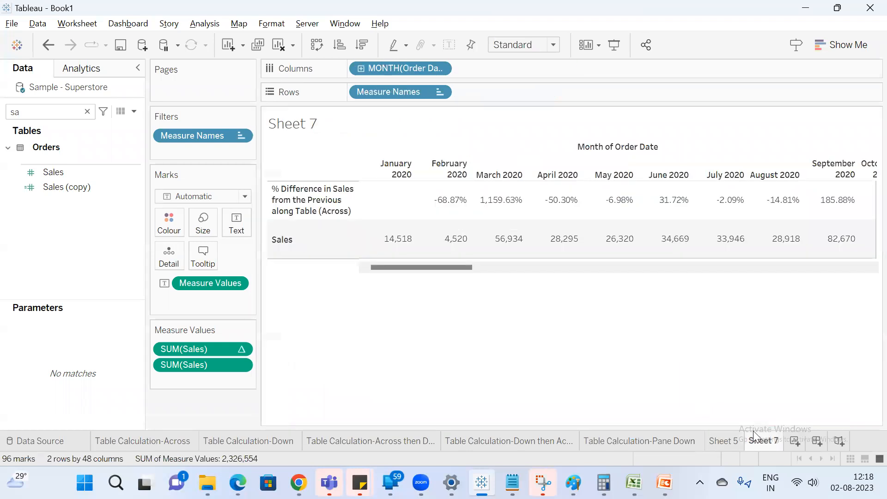
drag(424, 268, 287, 297)
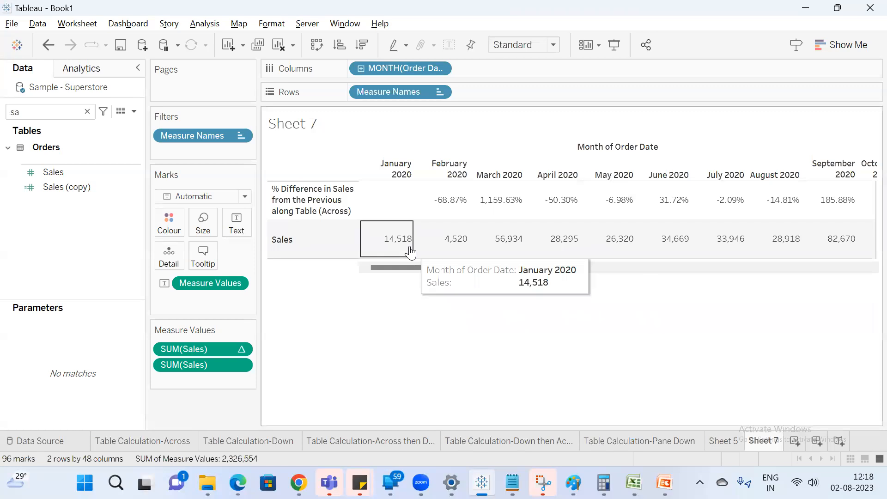
Switch to the Notepad notes about table across and table down
key(super)
text(calculator)
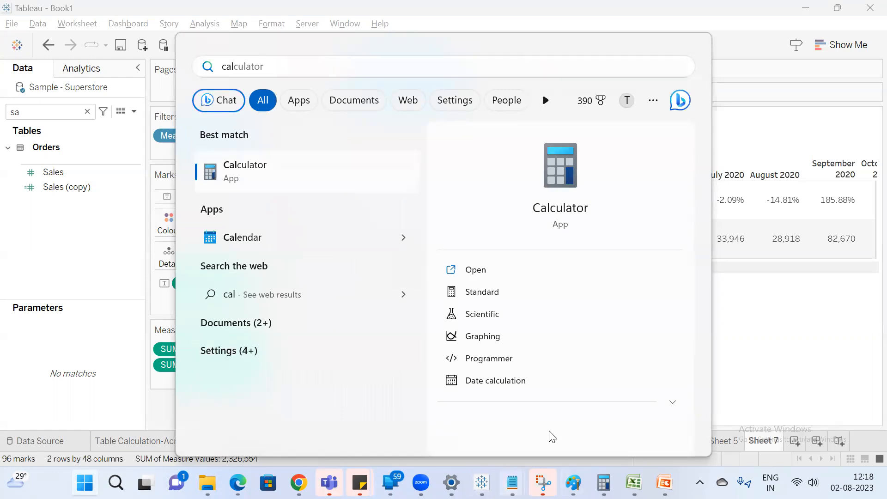
mouse_move(512, 483)
click(646, 413)
click(277, 206)
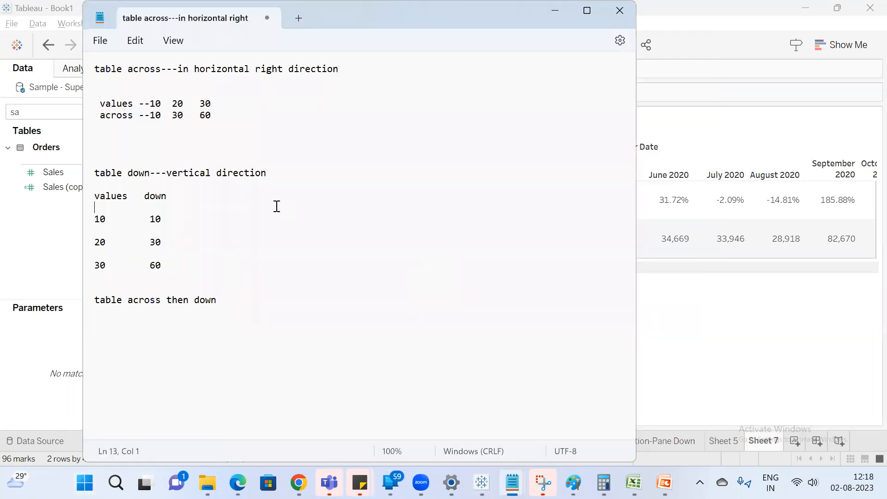
Replace the Notepad notes with a salary example listing 100k dollar for 2020 and 120k dollar for 2021
key(ctrl+a)
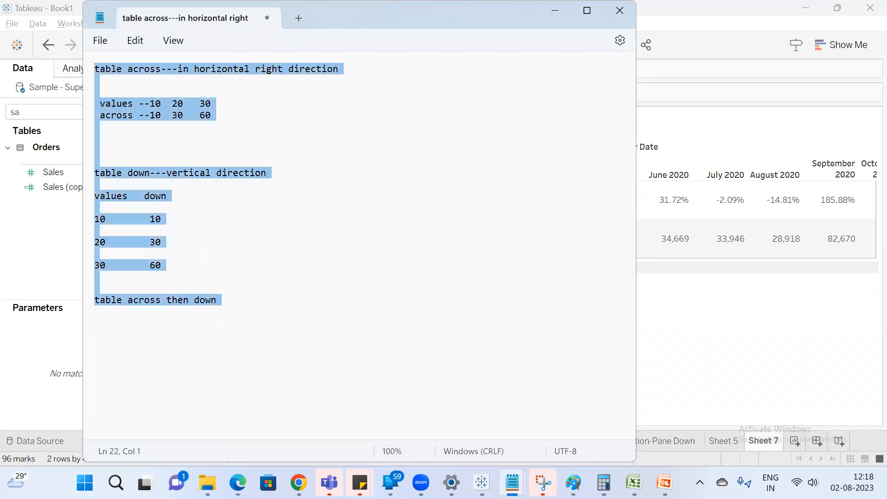
text(salary)
key(Return)
text(2020)
key(Return)
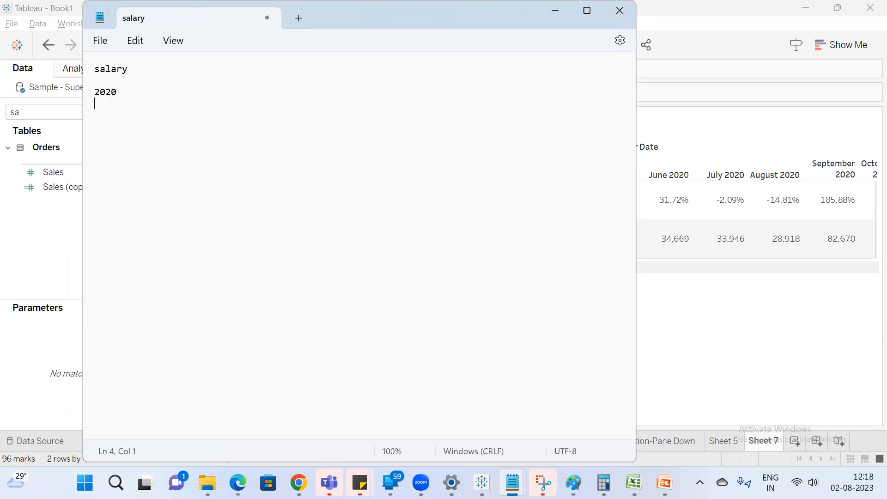
text(100k)
text( dollar  )
text(2021  )
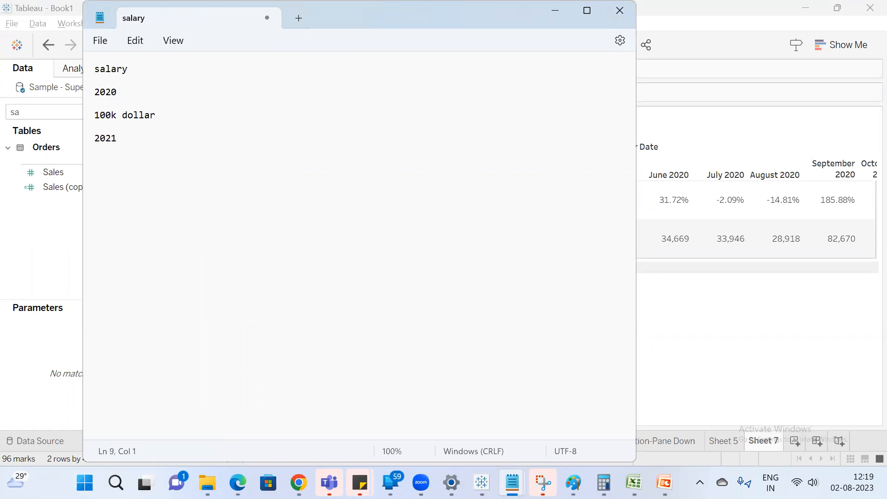
text(120k dollar)
key(Return)
key(Return)
Add a "% of hike" section with the lines "120-100/100" and "20/100 ===20% hike"
text(% of hike)
key(Return)
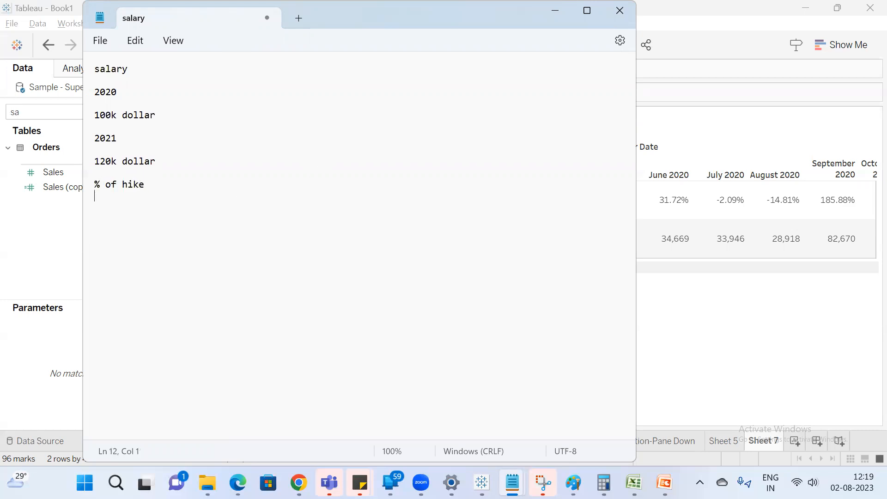
text(120-100/100)
key(BackSpace)
key(BackSpace)
text(00)
text(20)
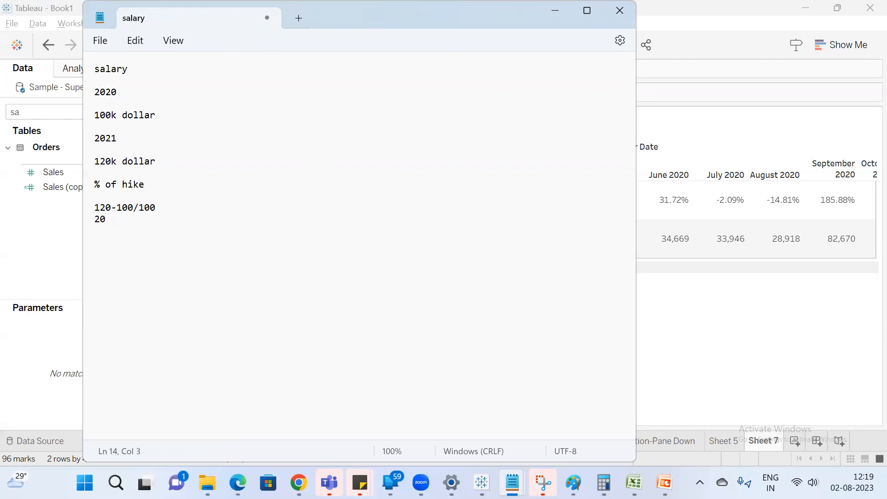
text(/100  ===20% hike)
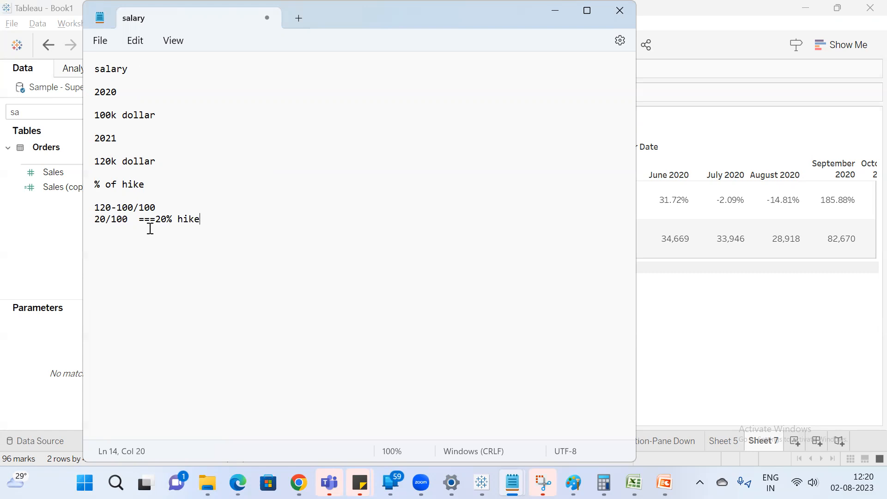
Review the hike formula against the 2021 salary in the notes and return to Sheet 7 in Tableau
click(112, 208)
click(123, 161)
click(196, 224)
click(734, 331)
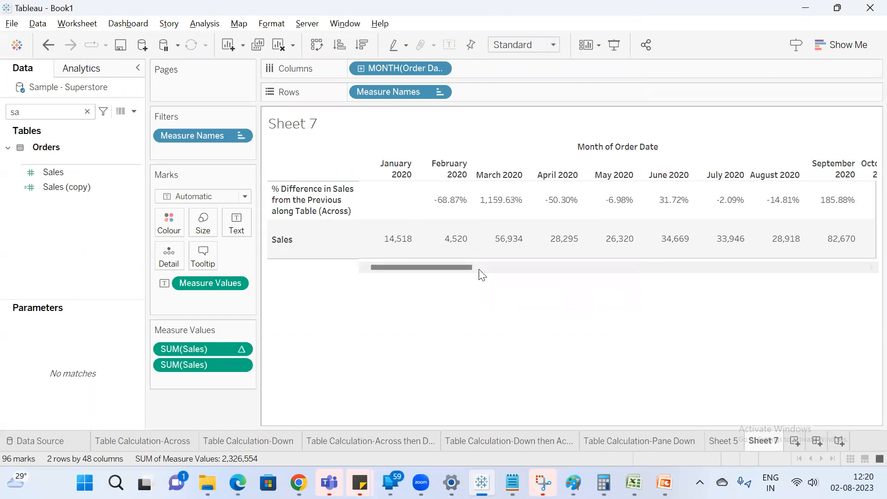
Switch to Calculator and subtract the February 2020 Sales of 4520 from the January 2020 Sales of 14518
mouse_move(633, 482)
click(604, 482)
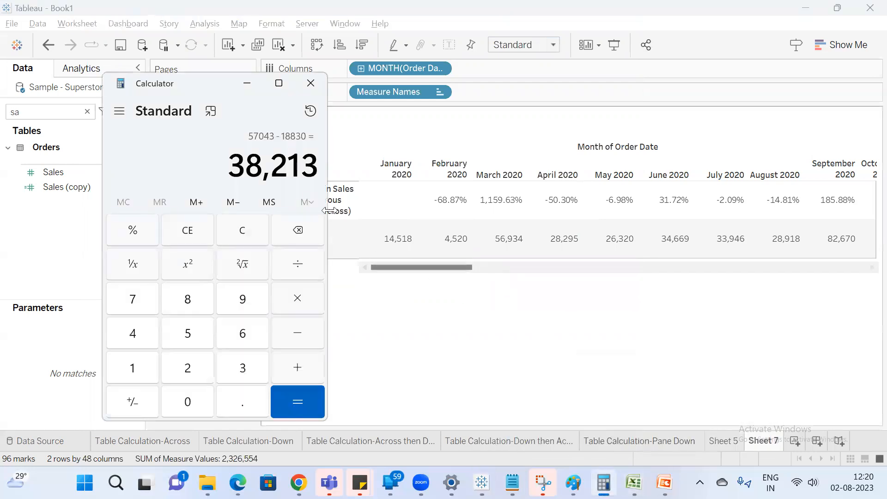
drag(183, 82, 119, 58)
key(Escape)
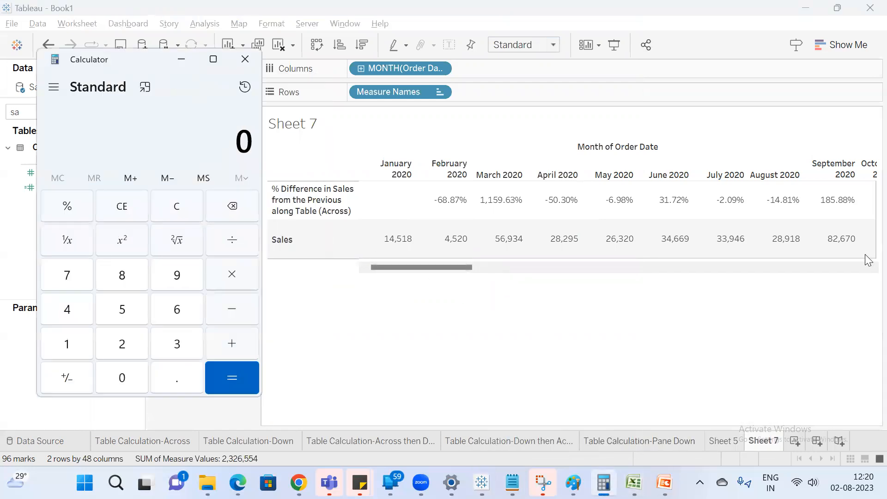
text(14518)
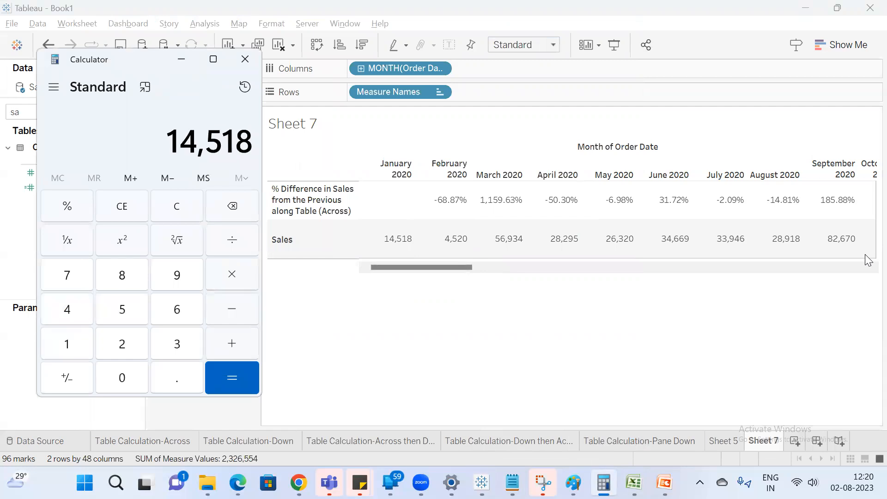
key(minus)
text(4520)
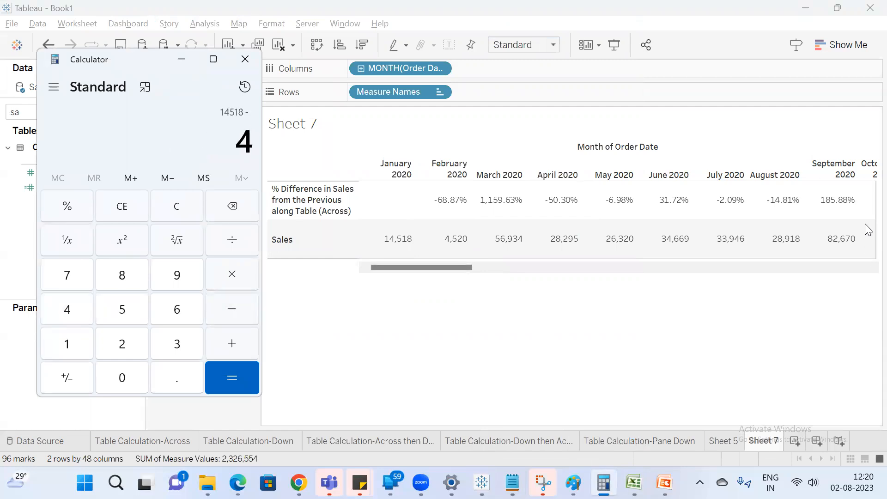
key(Return)
Divide the calculated difference by 14518 and multiply the quotient by 100
key(slash)
text(14518)
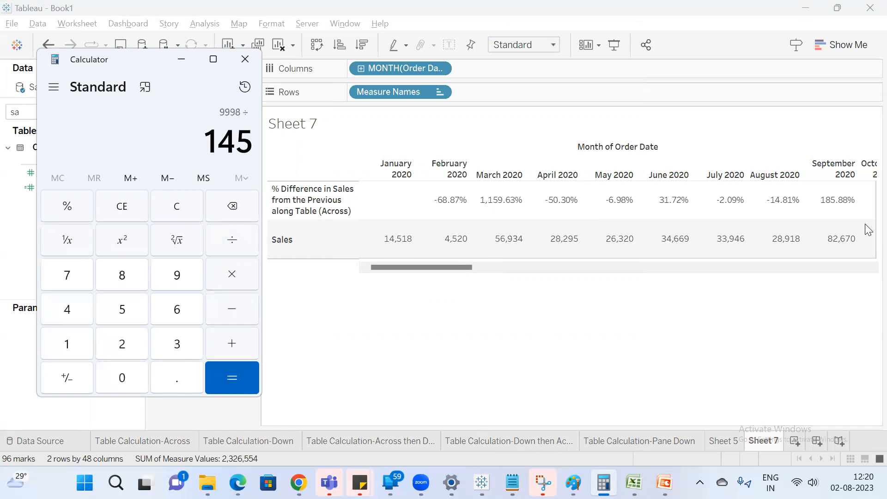
key(Return)
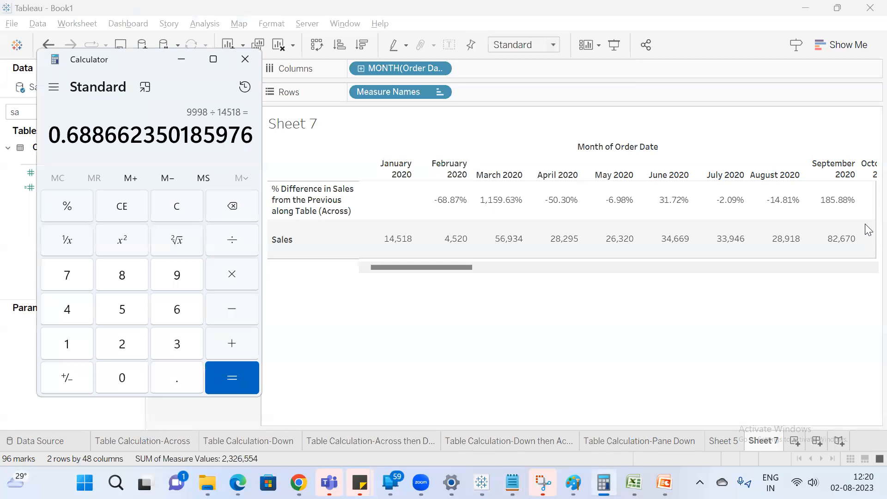
key(asterisk)
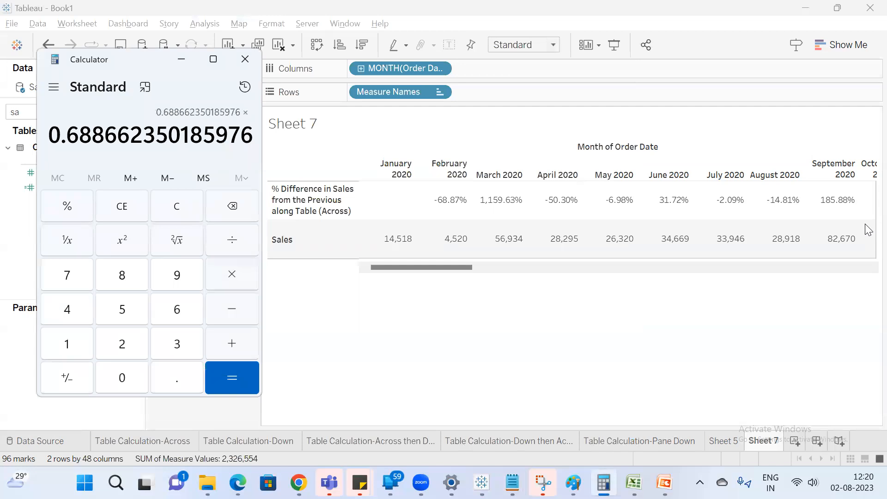
text(100)
key(Return)
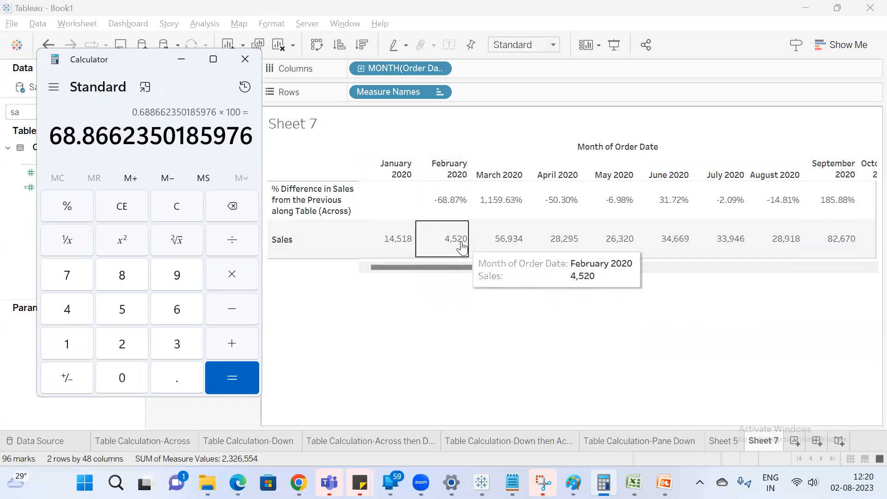
Compare the January and February 2020 Sales values on Sheet 7 with the calculated percent difference
mouse_move(401, 249)
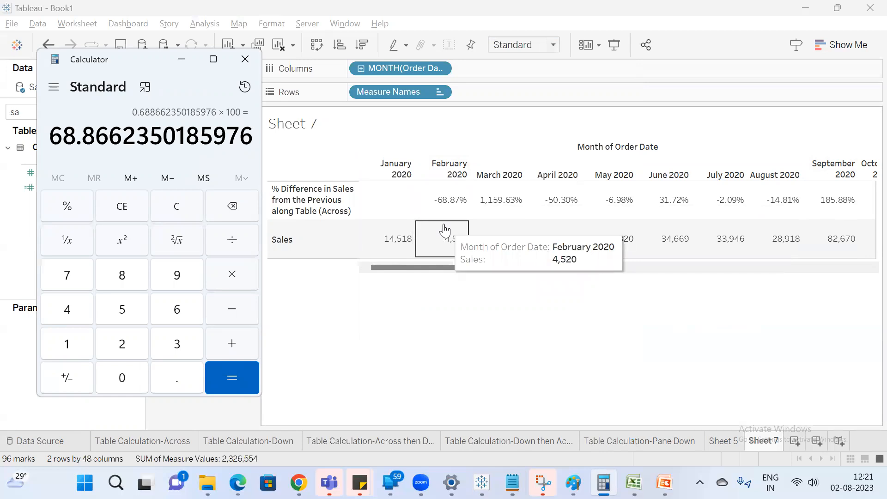
mouse_move(449, 224)
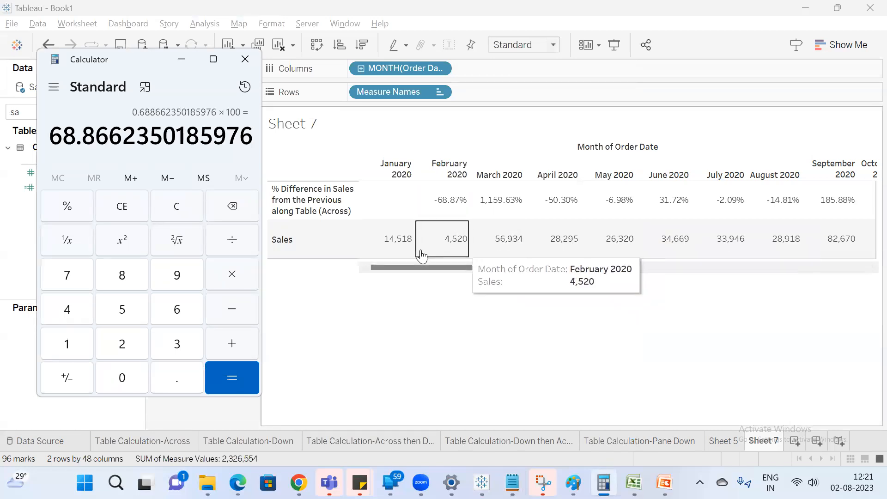
click(378, 322)
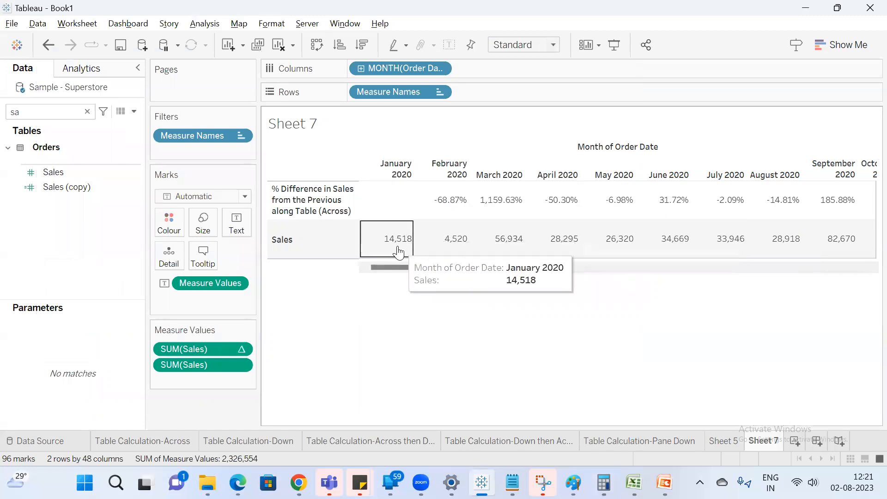
mouse_move(454, 252)
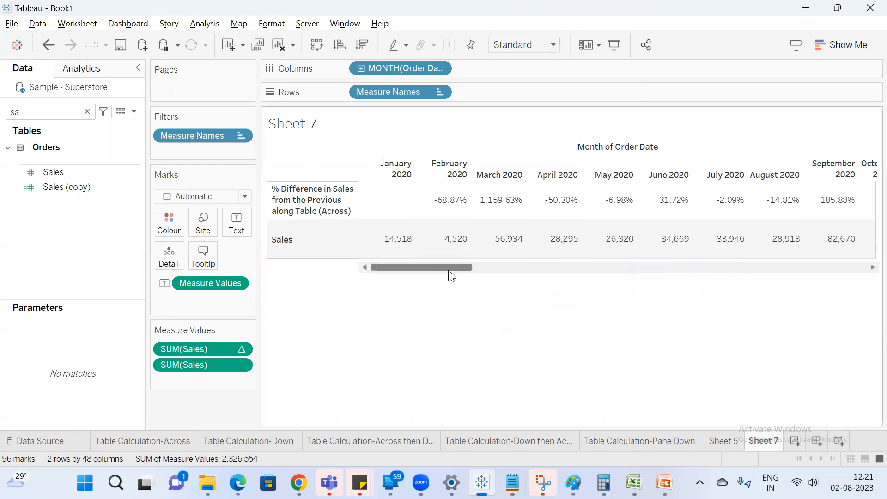
drag(451, 265, 386, 257)
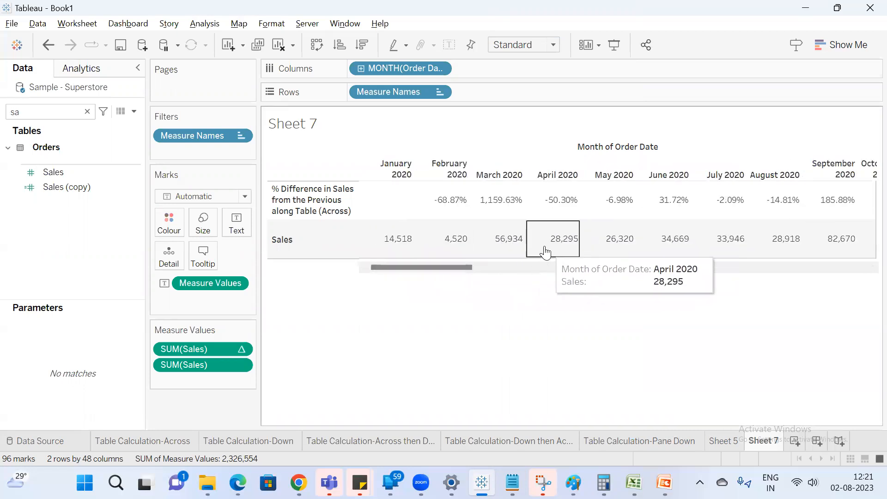
Set the Sales percent difference calculation to be relative to Next
right_click(214, 350)
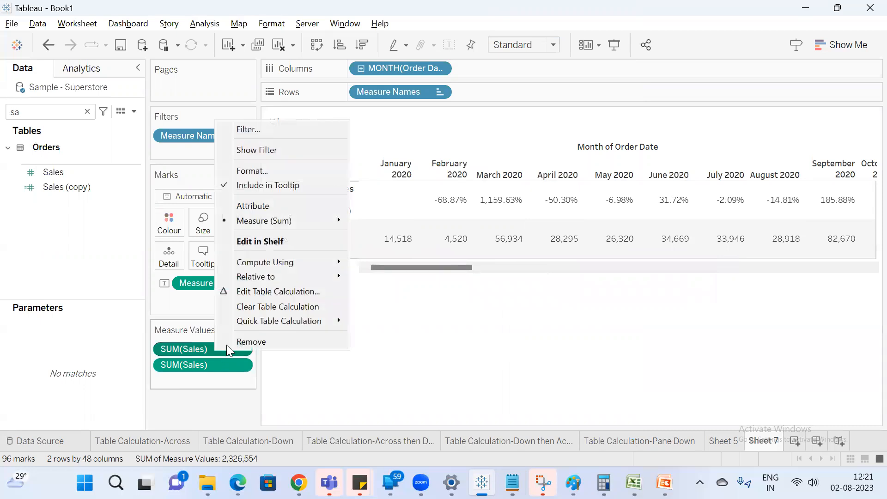
mouse_move(282, 278)
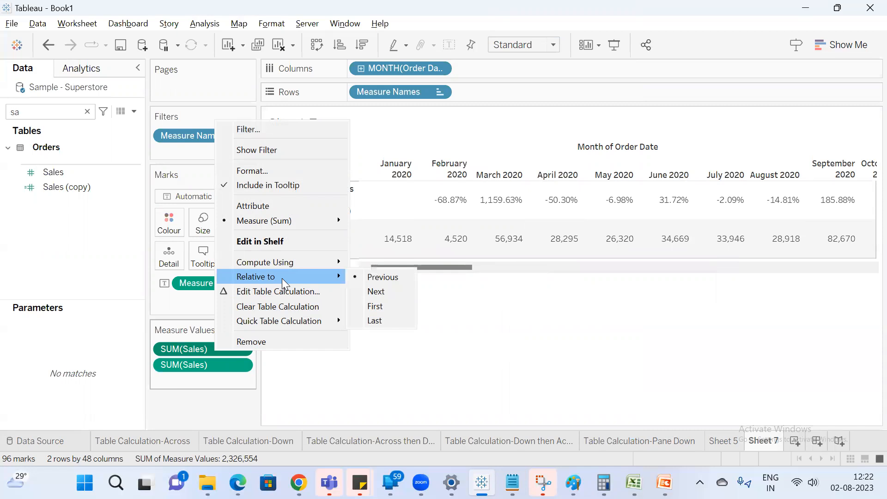
click(370, 292)
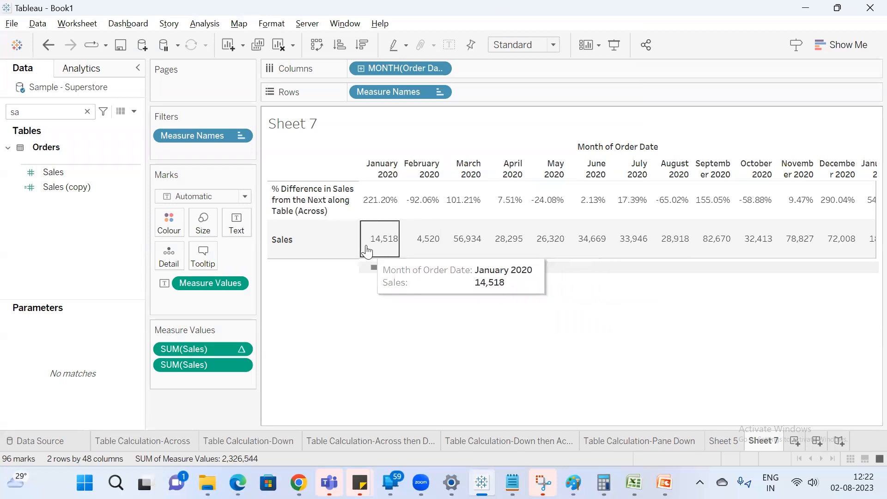
Examine the January 2020 Sales value against the next month's value, February 2020
click(426, 247)
click(390, 245)
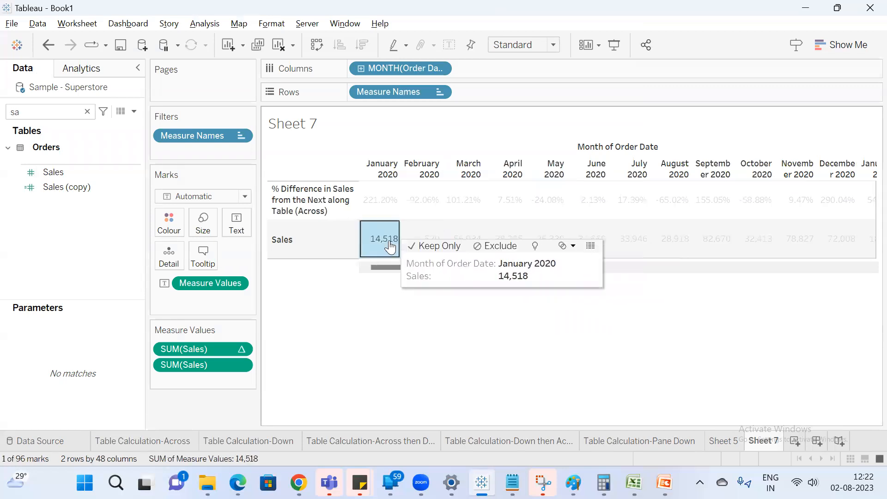
click(353, 317)
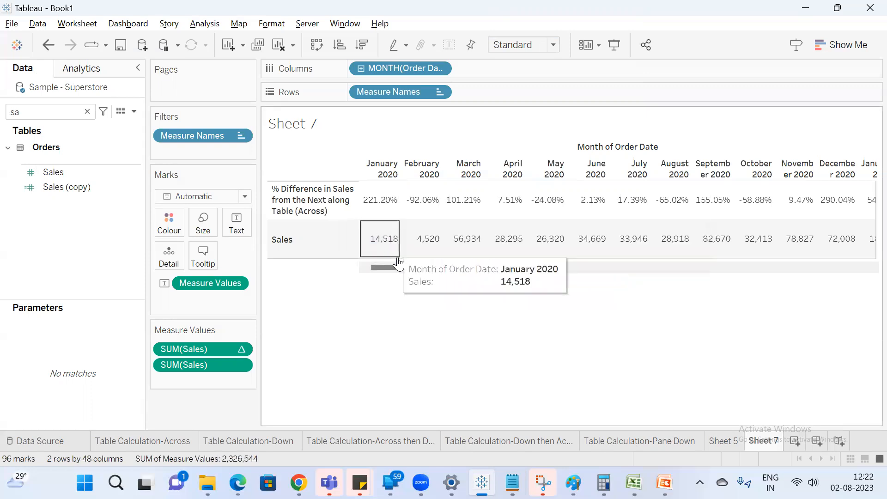
click(429, 248)
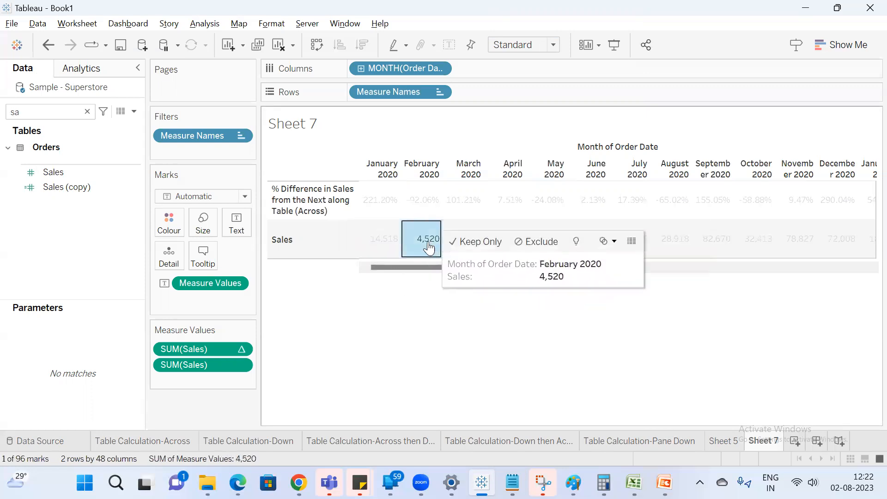
click(381, 250)
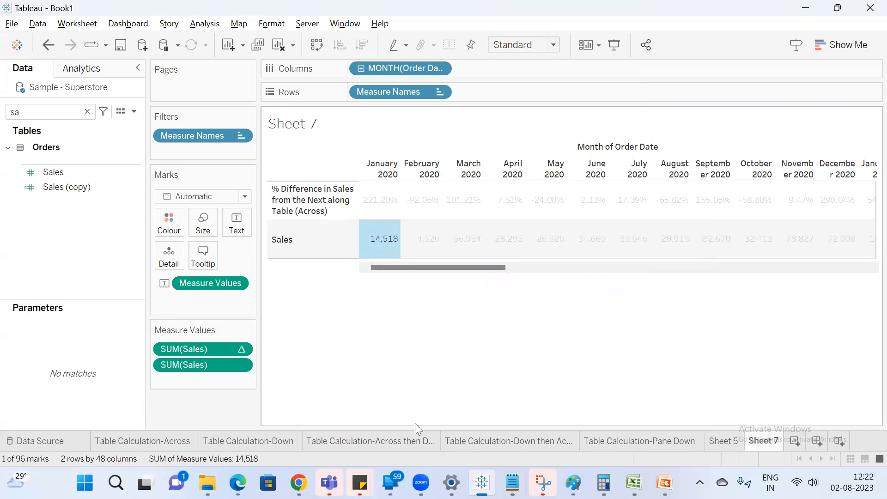
click(418, 367)
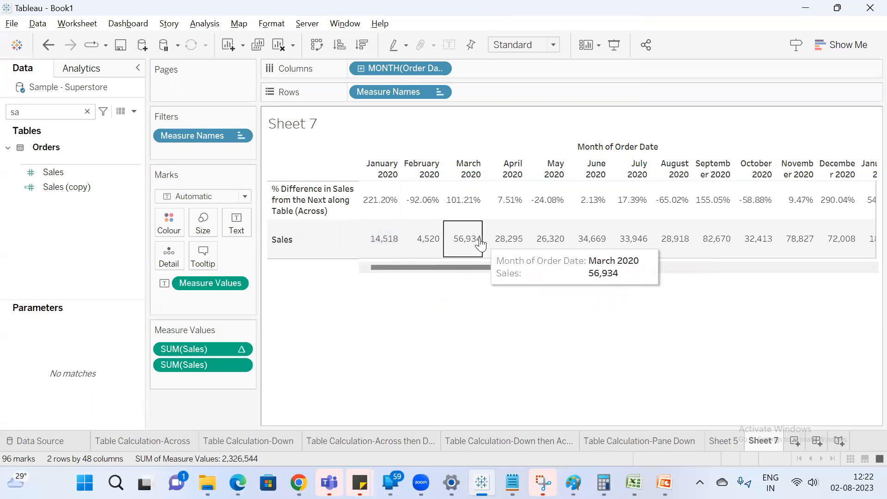
Switch to Calculator and try subtracting June Sales 34669 from May Sales 26320, dividing the difference by 26320
click(603, 483)
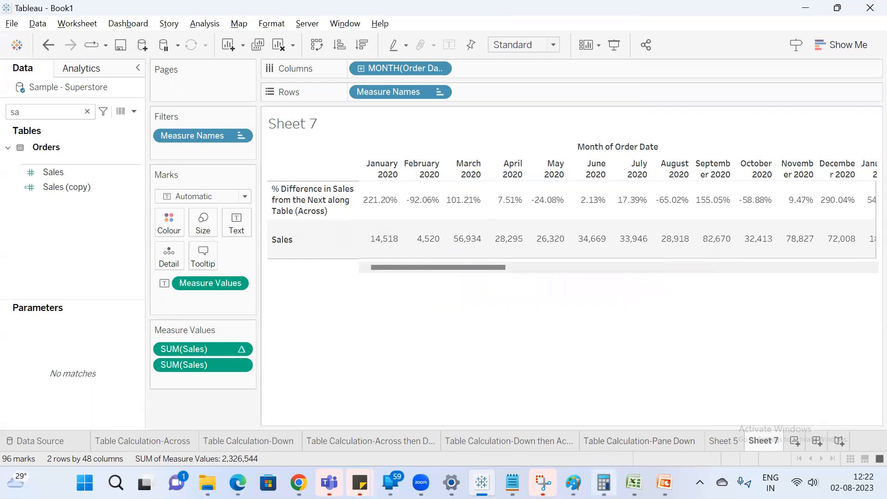
key(Escape)
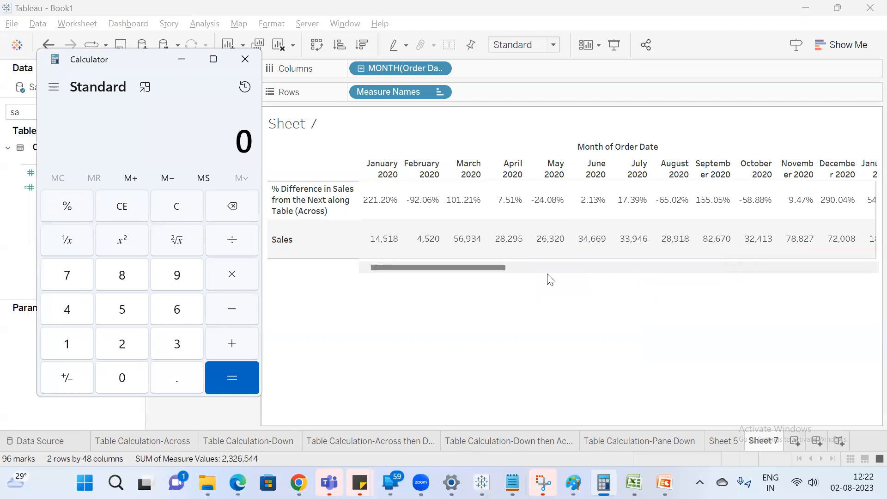
text(26320-)
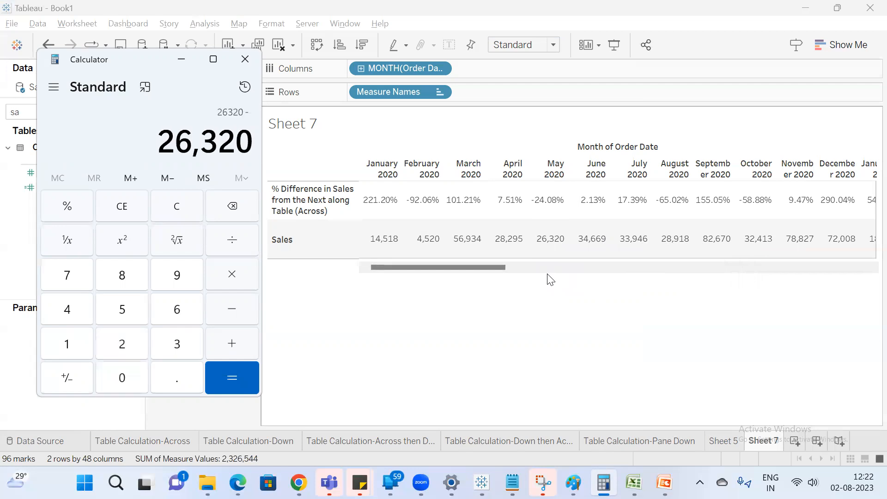
mouse_move(584, 242)
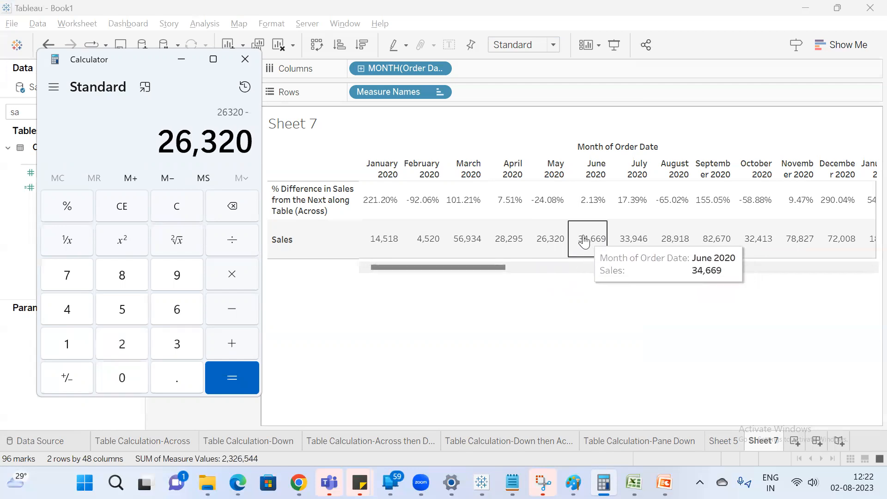
text(3466)
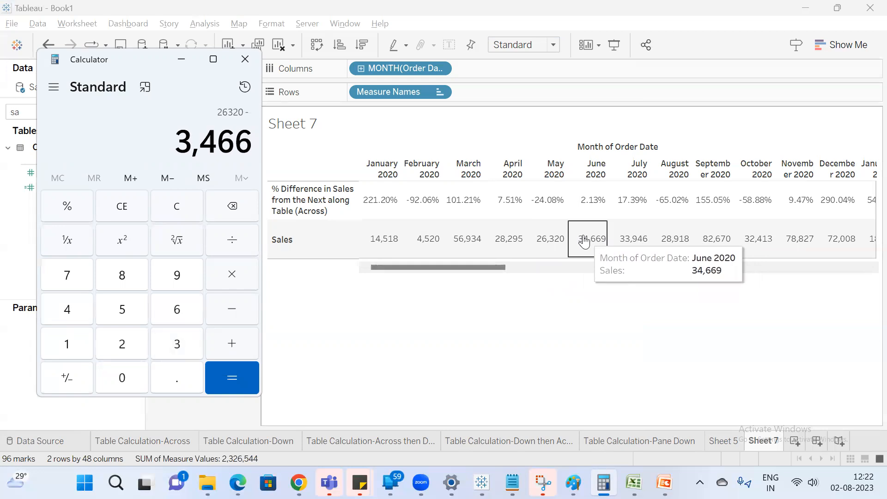
text(9)
key(Return)
text(/)
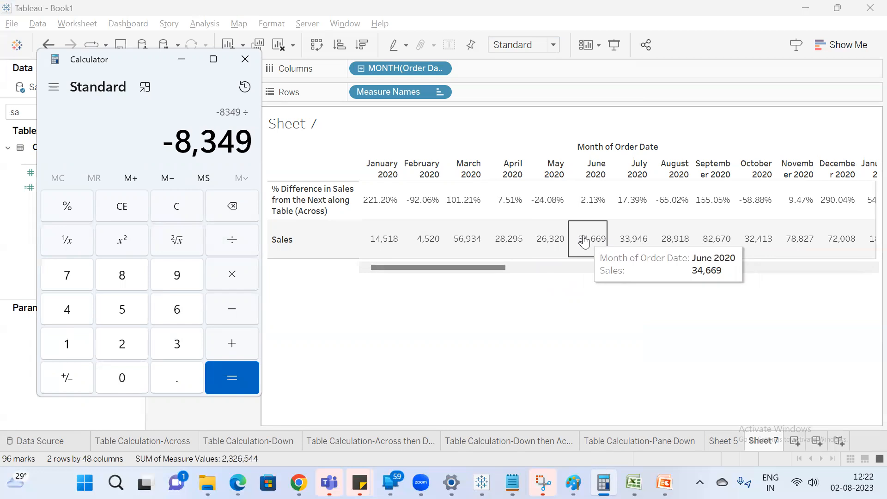
text(26320)
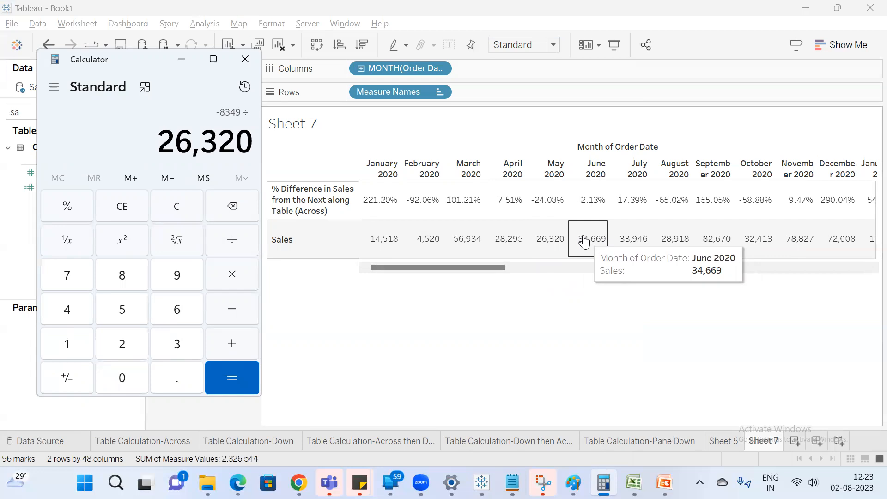
key(Return)
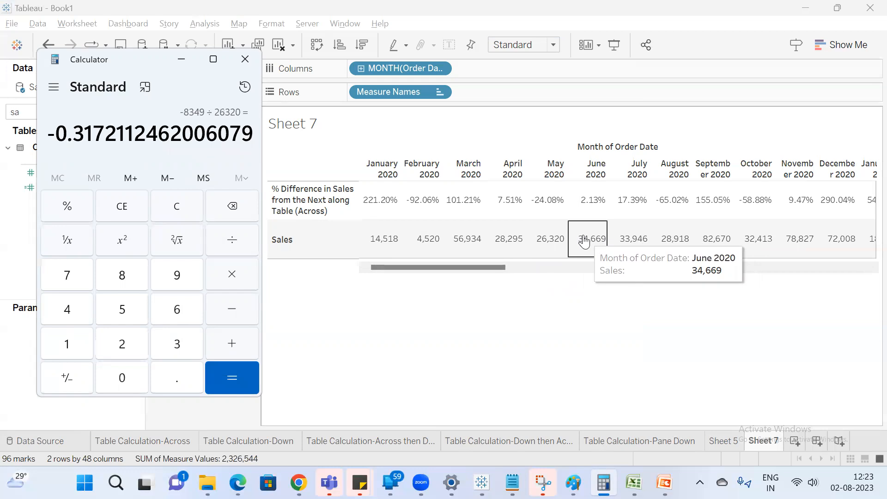
key(Escape)
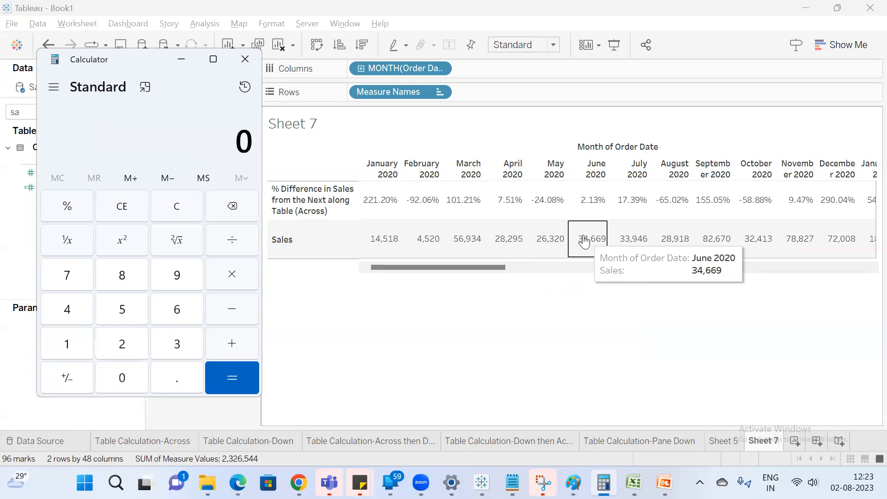
Subtract the June 2020 Sales of 34669 from the May 2020 Sales of 26320
text(26,)
text(320 - )
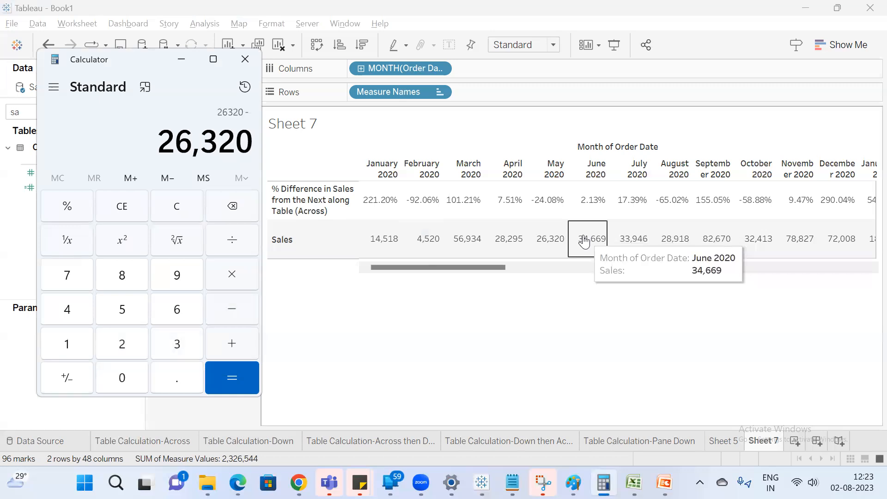
text(34669)
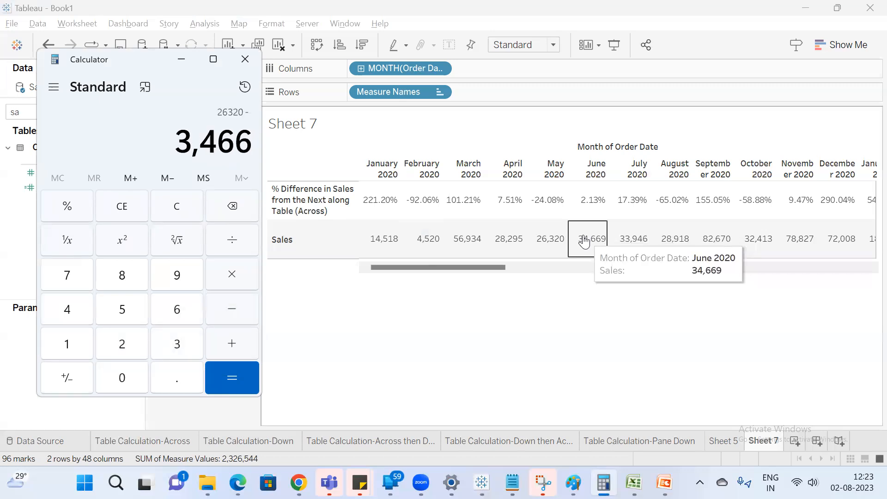
key(Return)
Divide the calculated difference by 34669 and multiply the quotient by 100
key(slash)
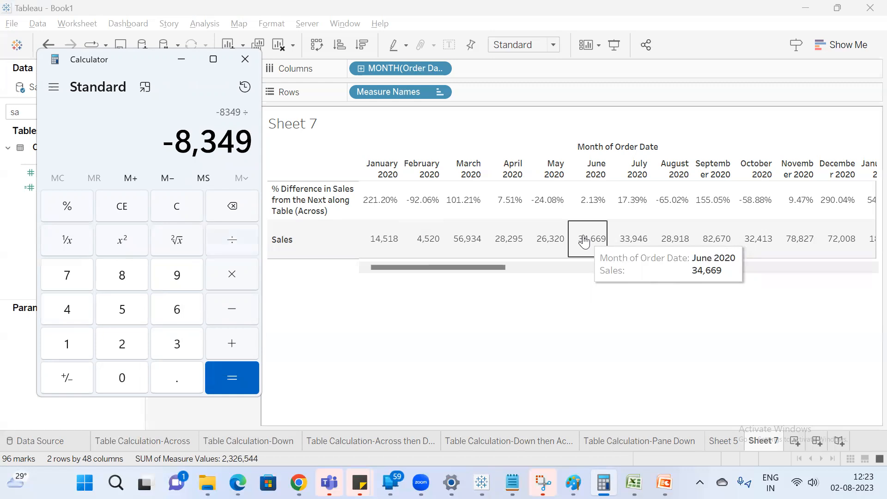
text(34669)
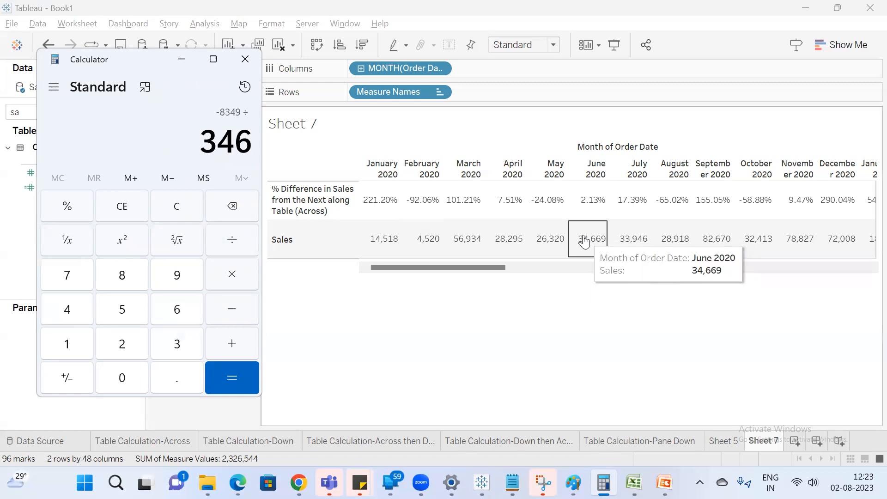
key(Return)
key(asterisk)
text(100)
key(Return)
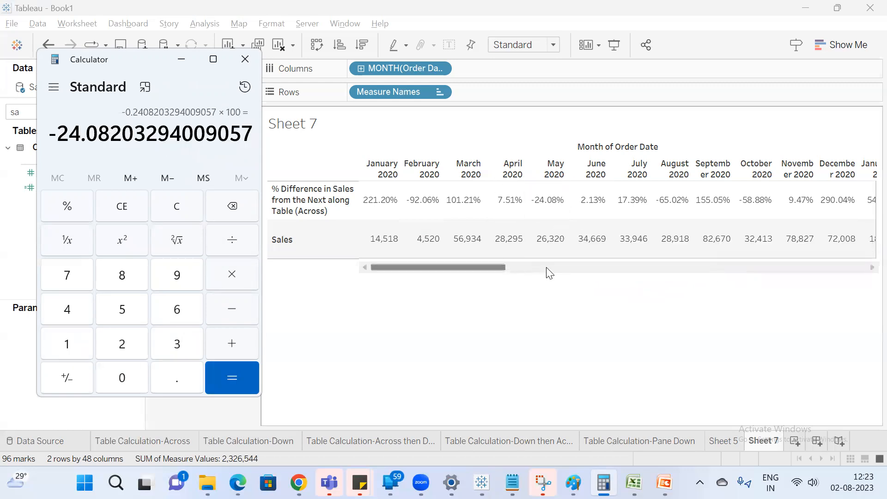
Review the calculation history in Calculator against the May and June 2020 Sales values on Sheet 7
mouse_move(583, 259)
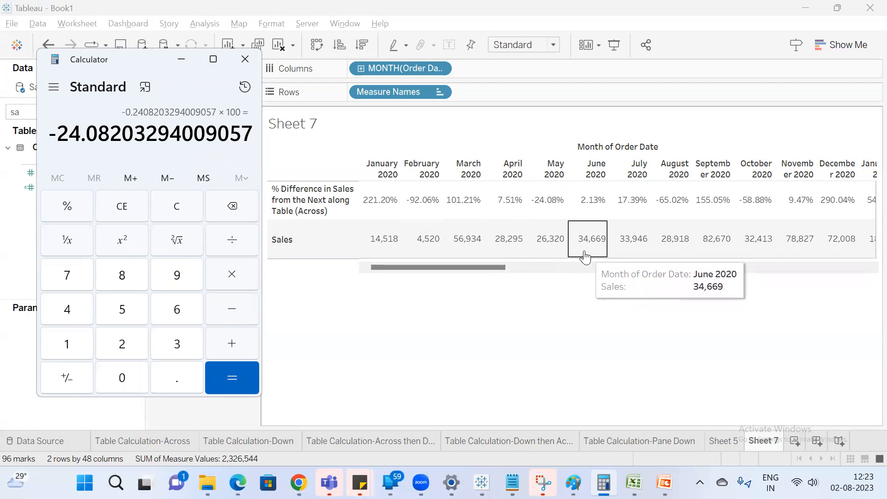
click(245, 87)
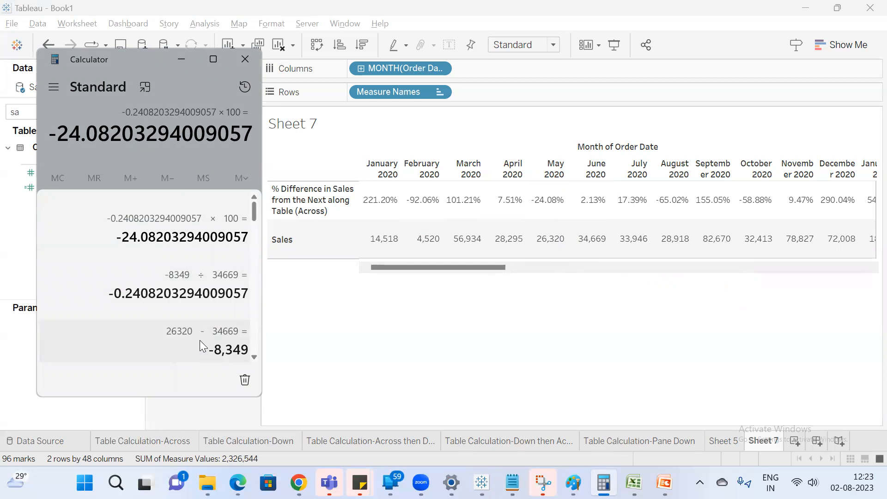
mouse_move(550, 255)
mouse_move(597, 237)
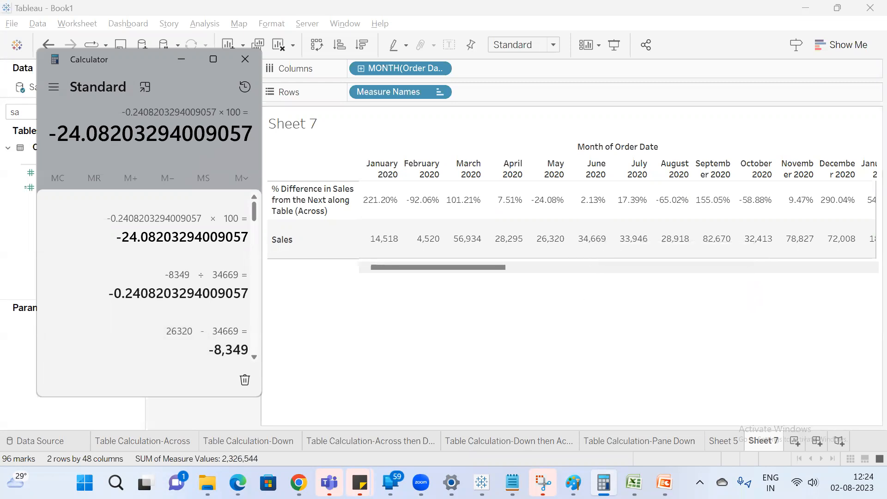
click(604, 482)
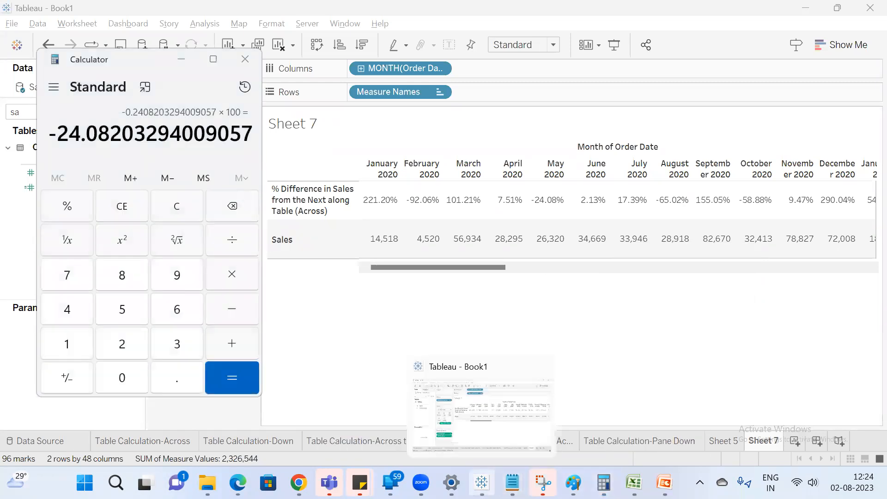
Switch to the salary note in Notepad and review the 2020 and 2021 salaries against the hike formula
mouse_move(513, 483)
click(670, 383)
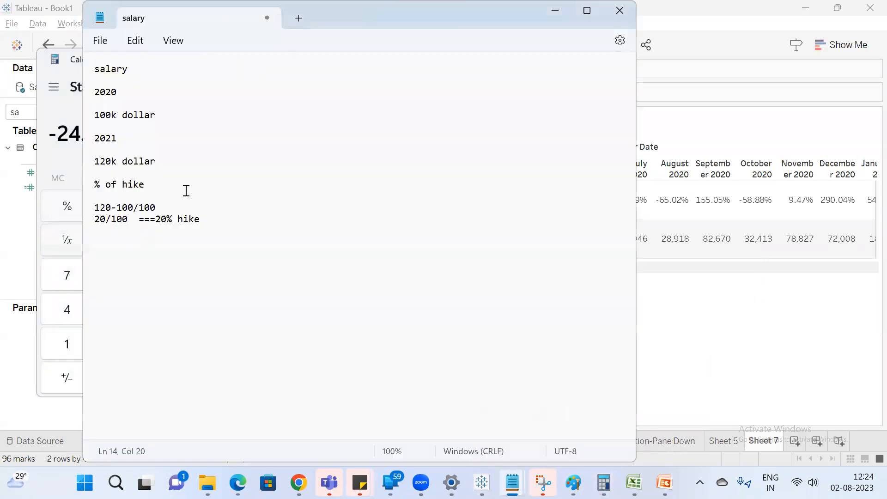
drag(157, 161, 87, 161)
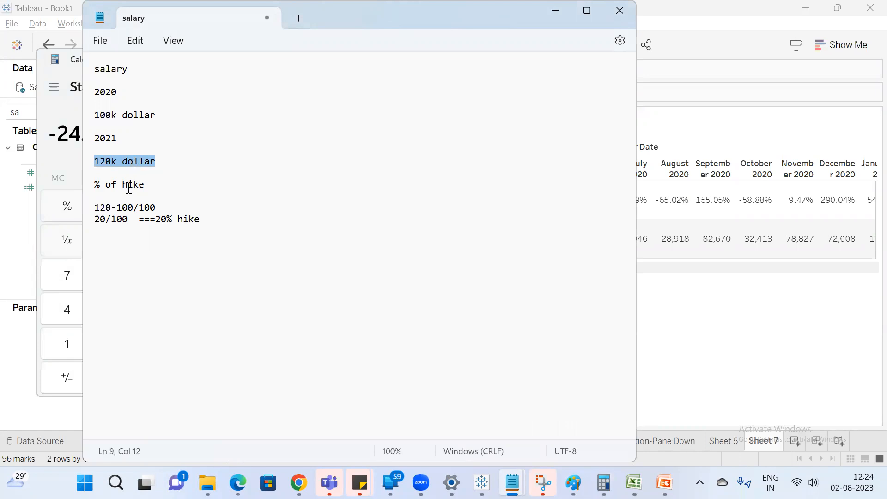
click(107, 160)
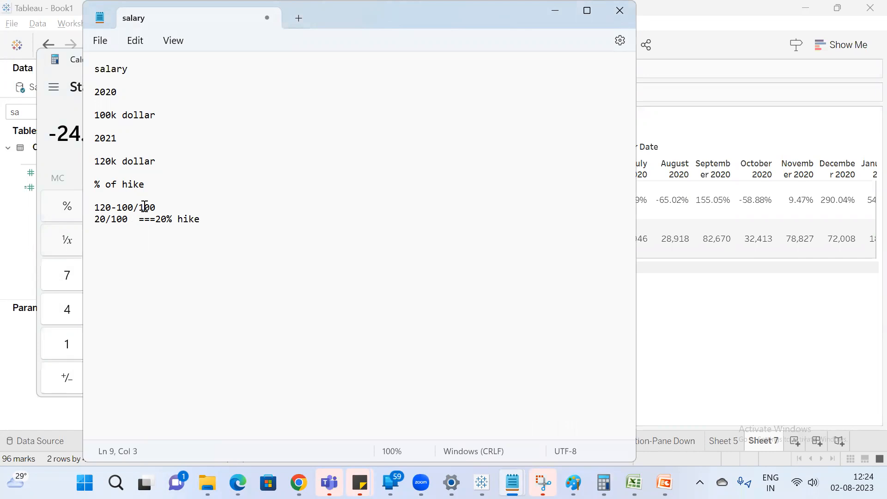
click(139, 115)
click(150, 207)
click(78, 67)
Return to Tableau and compare the May 2020 Sales value with the history in Calculator
click(531, 283)
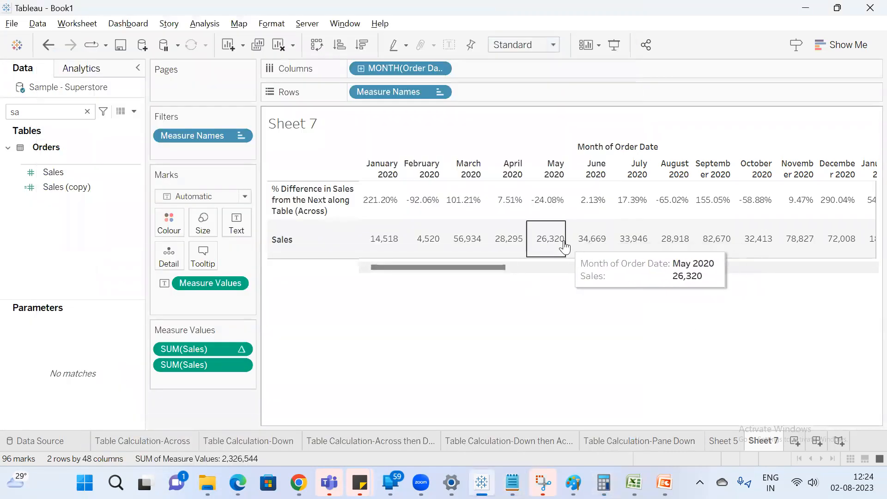
mouse_move(604, 483)
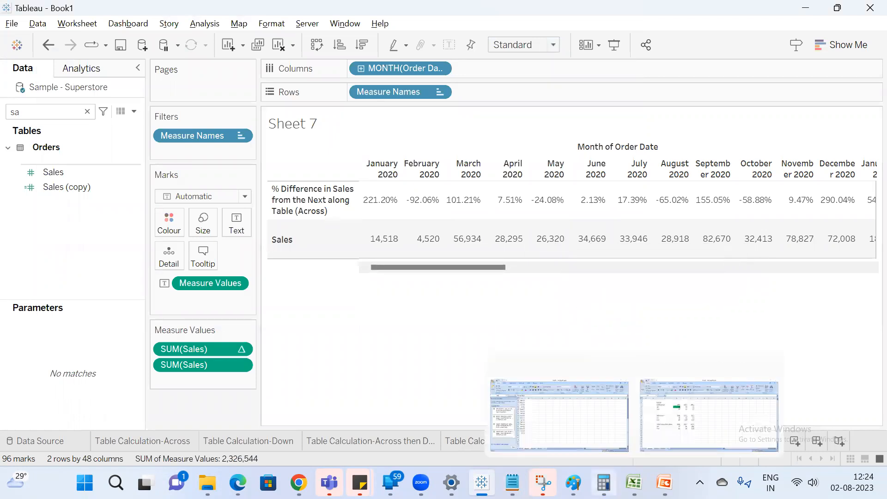
click(631, 425)
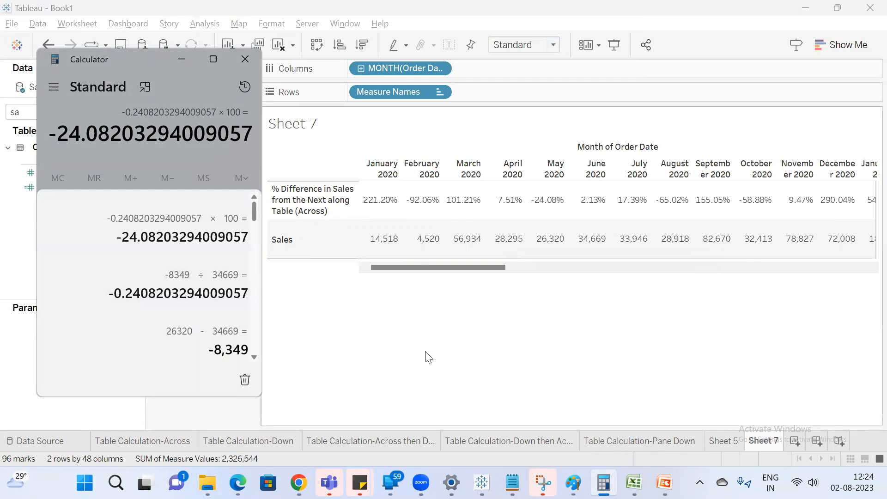
click(464, 353)
Look at the Relative to choices for the Sales percent difference calculation in Measure Values
right_click(220, 343)
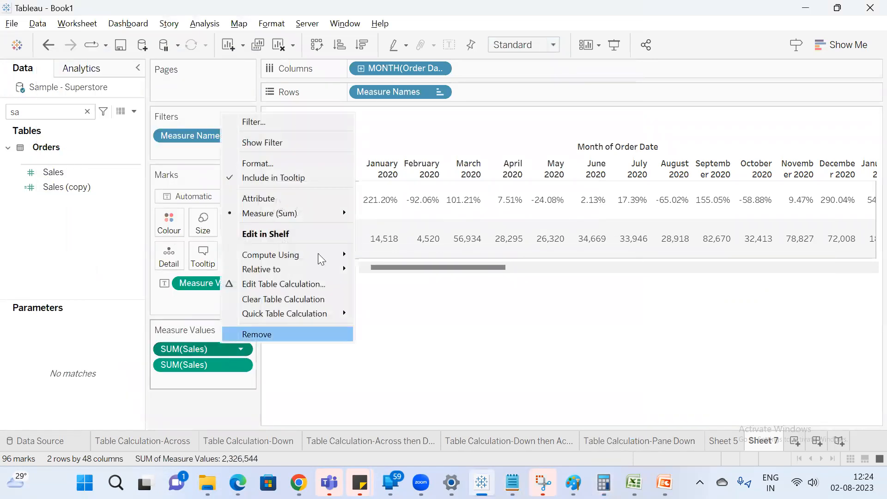
mouse_move(323, 273)
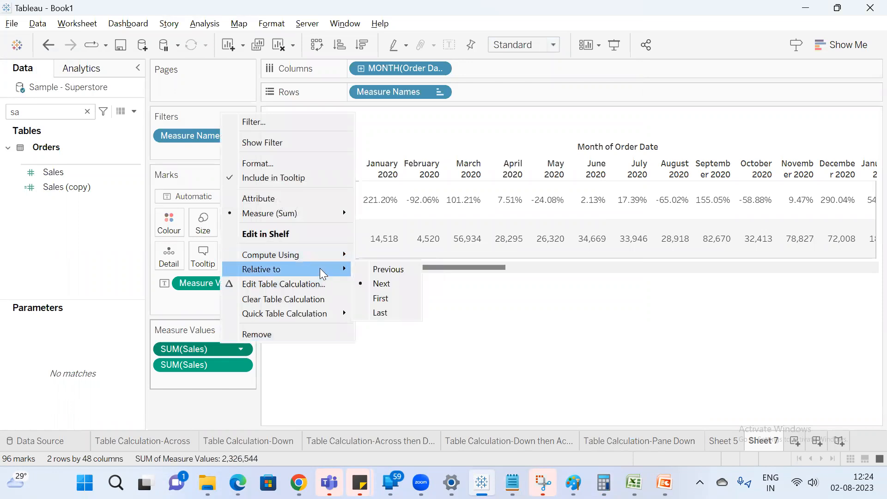
mouse_move(329, 313)
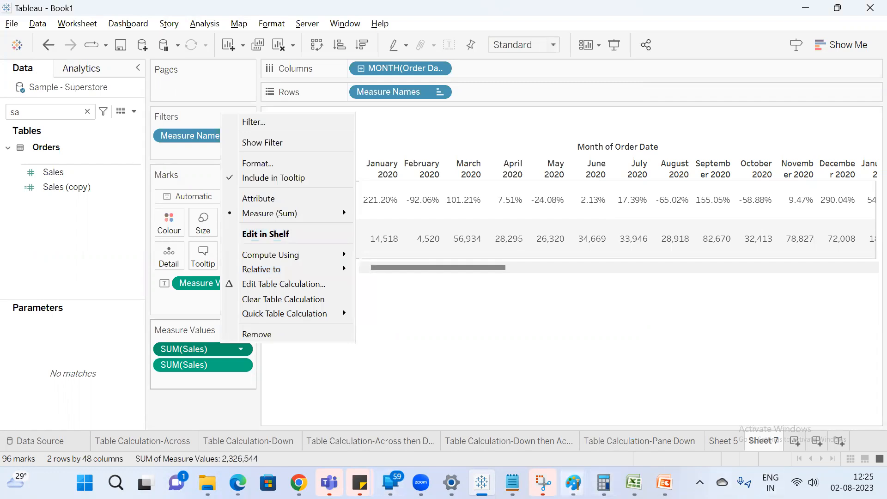
Switch to the salary note in Notepad and add the year 2022 with 140k dollar below the 2021 salary
mouse_move(512, 482)
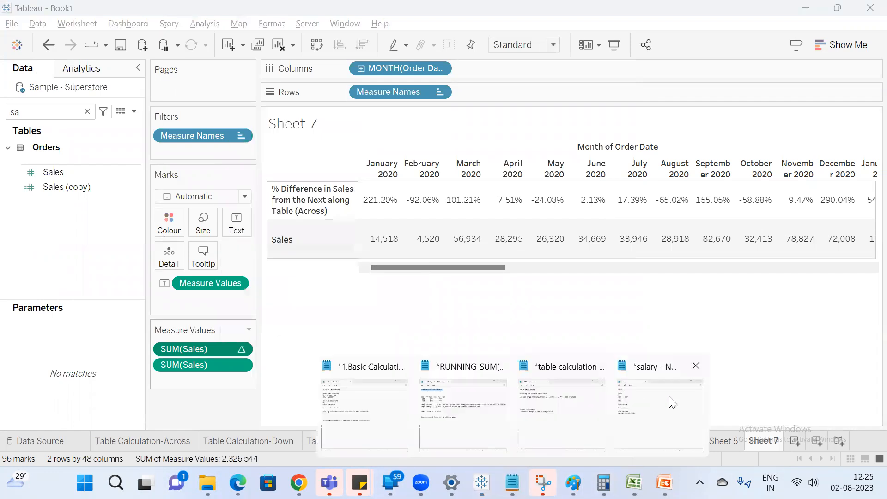
click(668, 402)
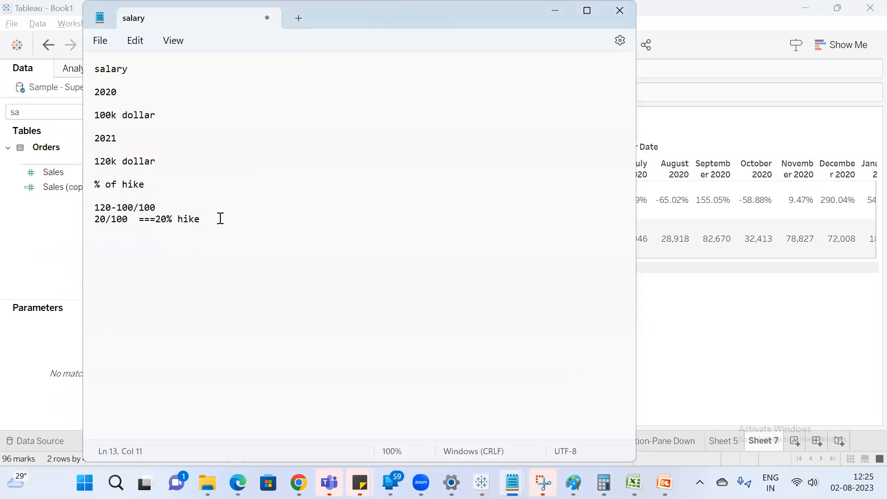
click(183, 159)
key(Return)
key(Return)
text(202)
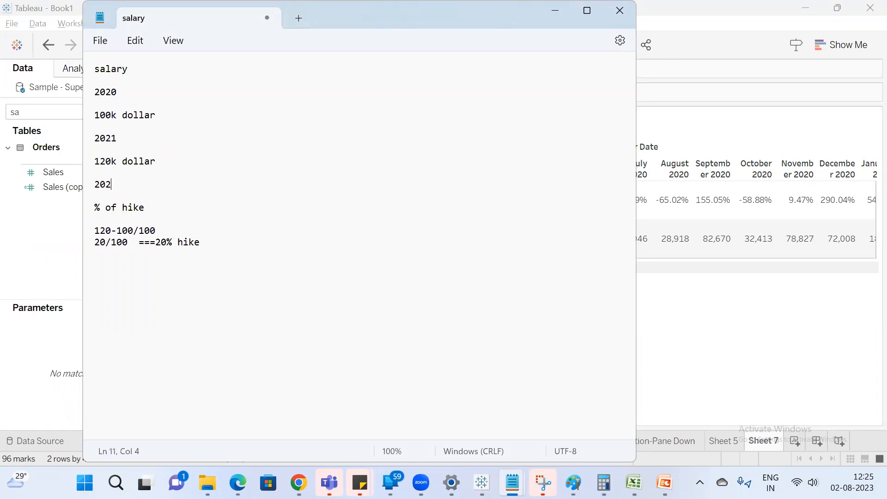
text(2)
key(Return)
key(Return)
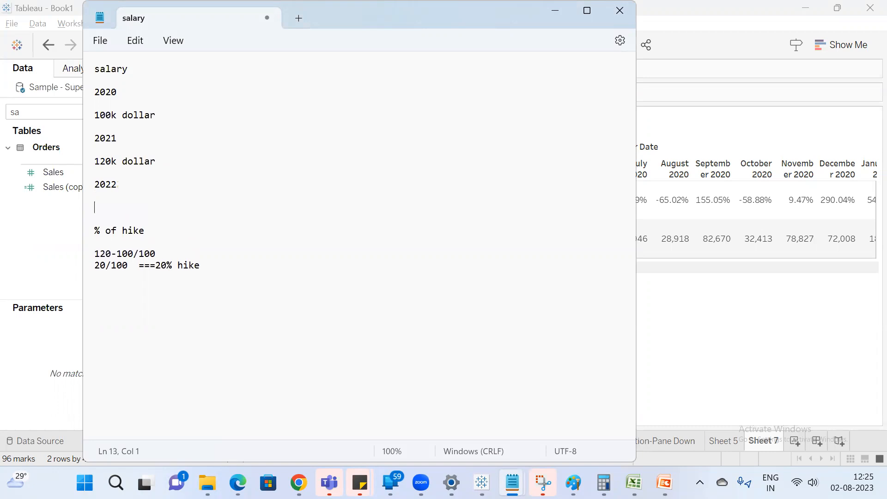
text(140k dollar)
Insert the line 120-140=20/140 between the 2021 heading and its 120k dollar salary
click(99, 208)
click(107, 164)
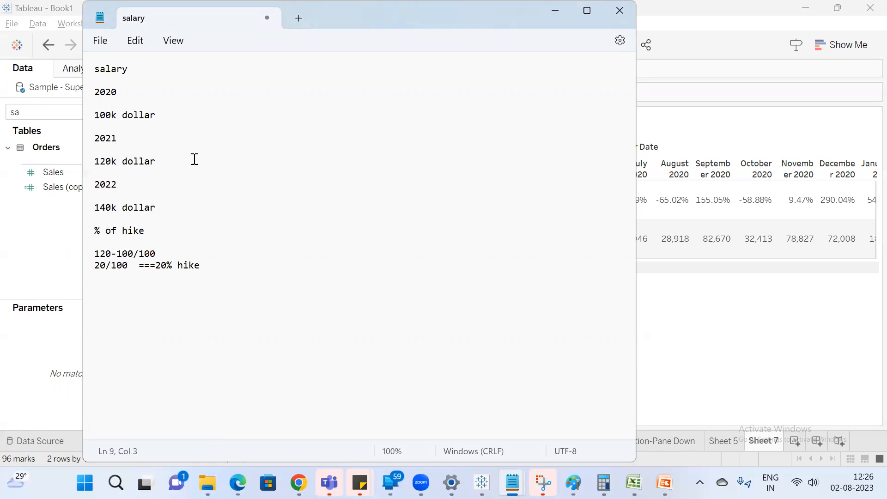
click(329, 152)
key(Return)
key(Return)
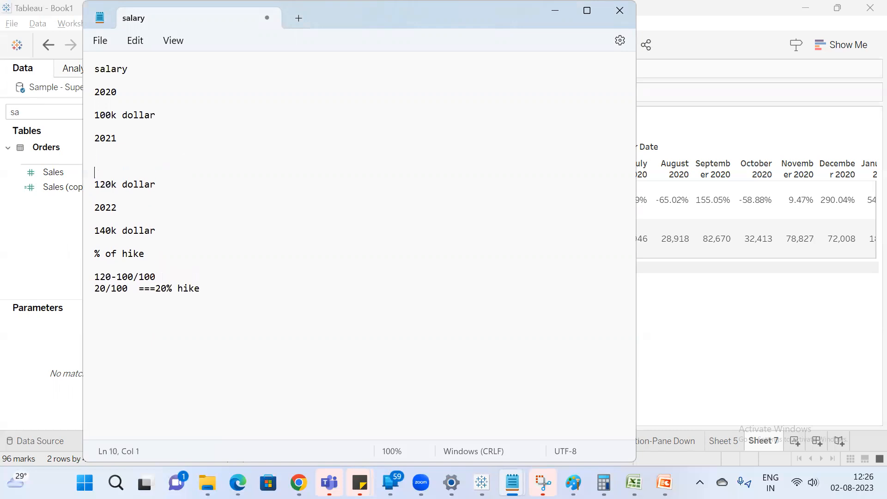
key(Up)
text(120-140=20/)
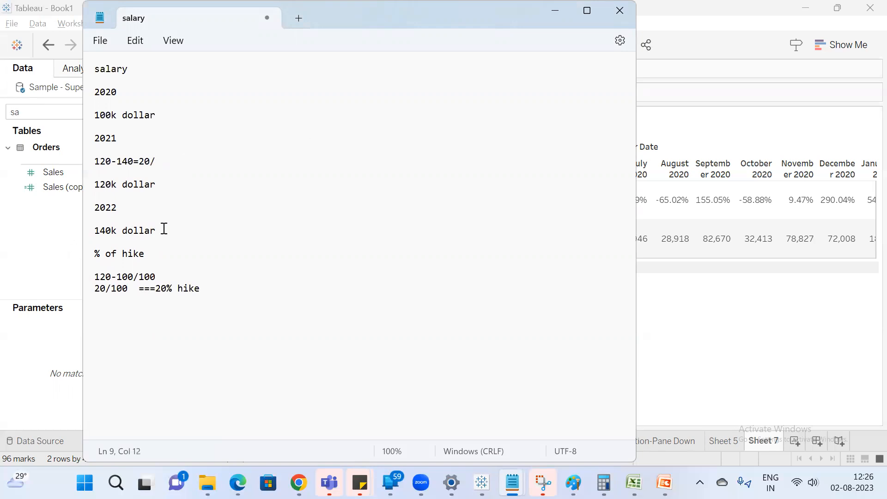
text(140)
Open a new Calculator and divide 20 by 140, multiplying the result by 100 to get the percentage
key(super)
text(ca)
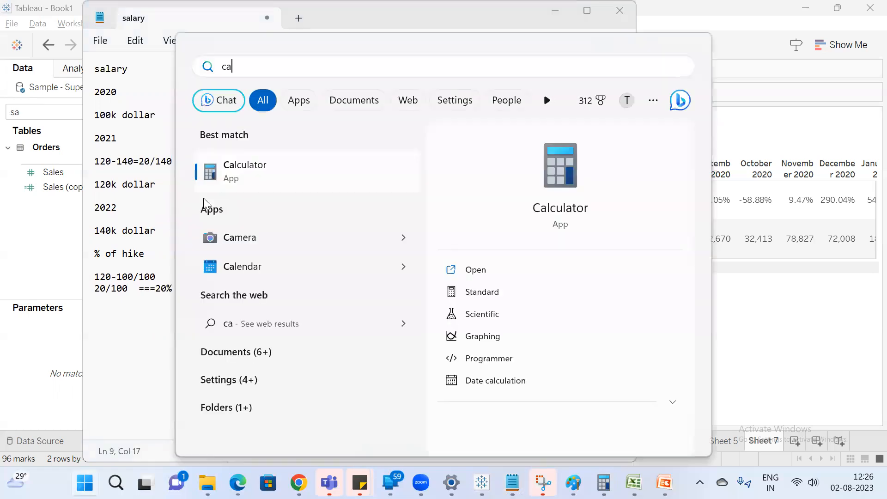
key(Return)
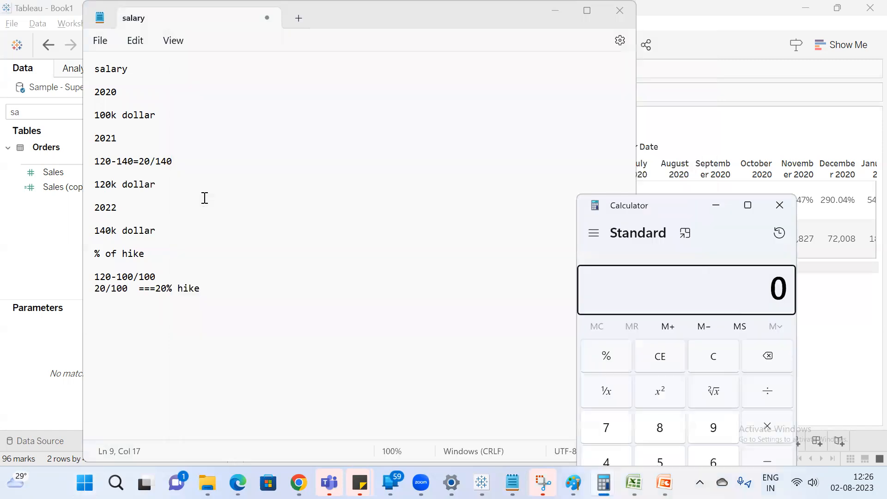
text(20/140)
key(Return)
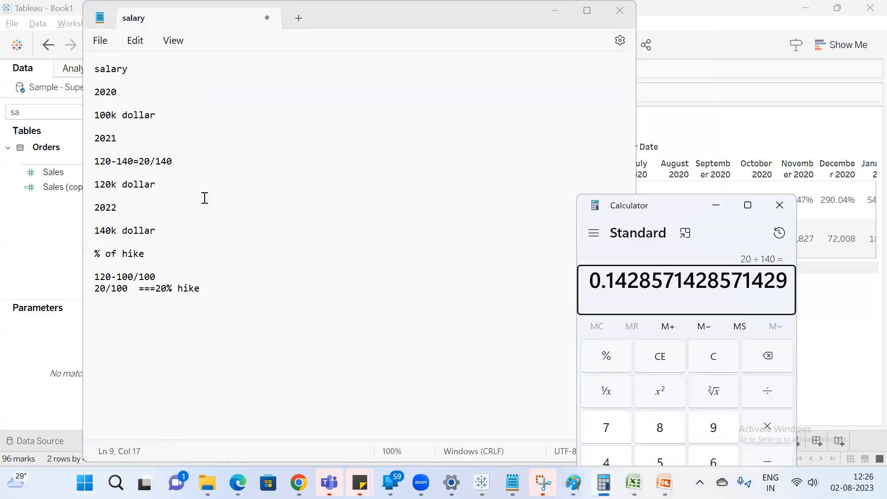
text(*100)
key(Return)
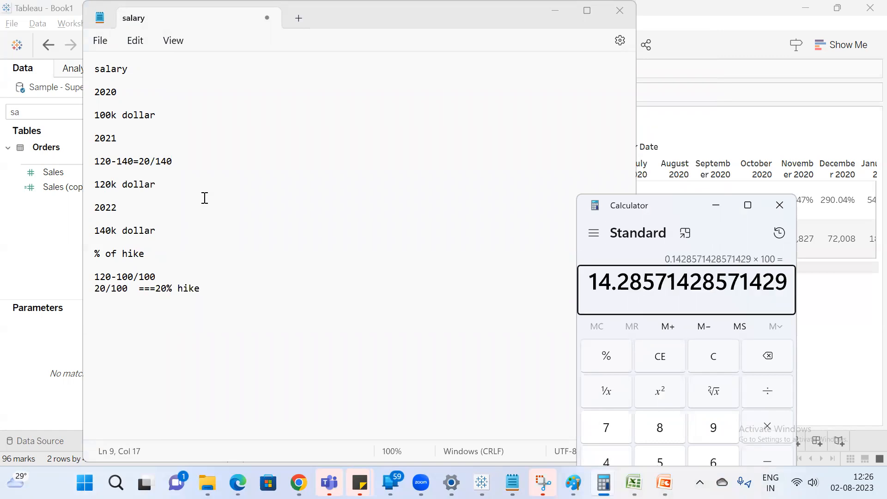
Compare the Calculator result with the 120-140=20/140 line in the salary note
click(177, 201)
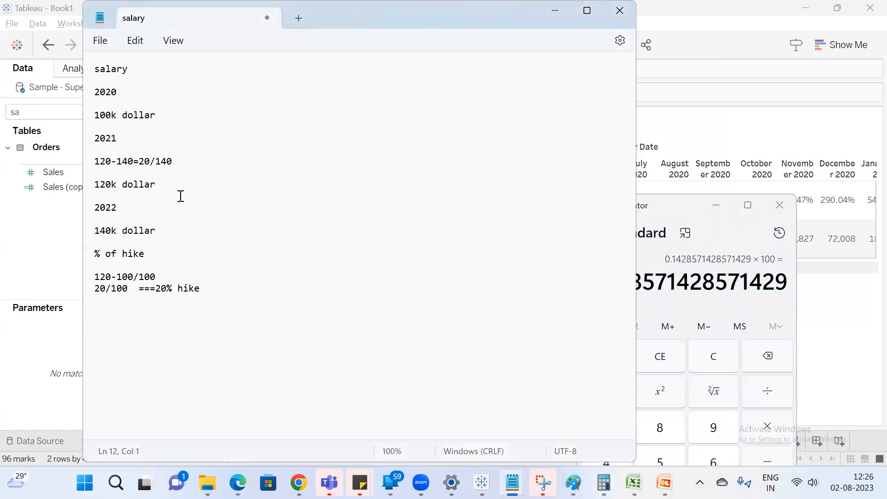
click(678, 217)
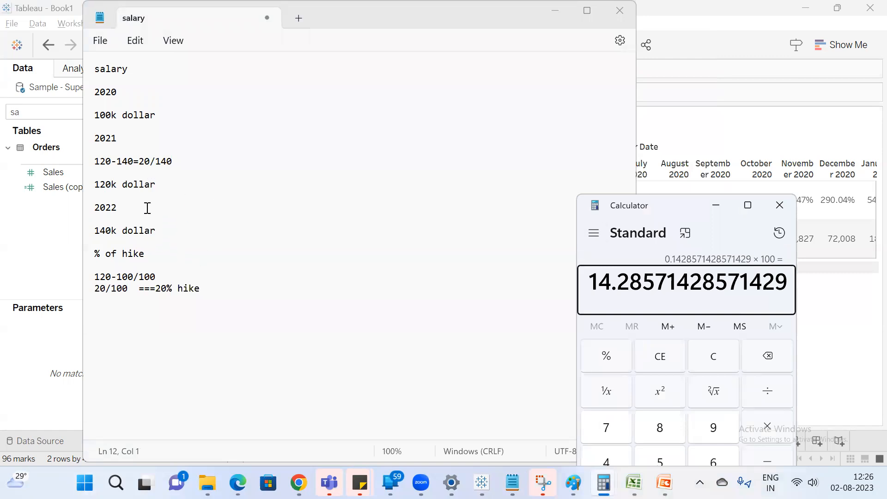
click(165, 162)
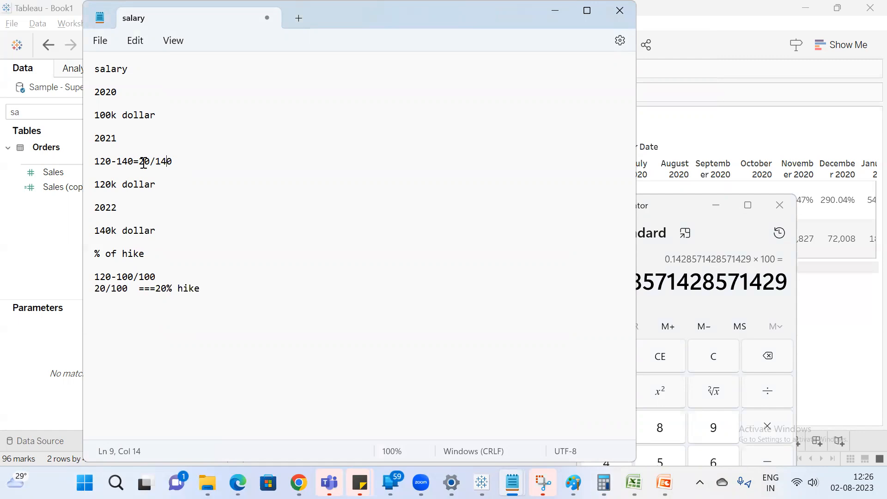
Return to Tableau and change the Sales table calculation in Measure Values to Percent of Total, reviewing the monthly percentages
click(861, 369)
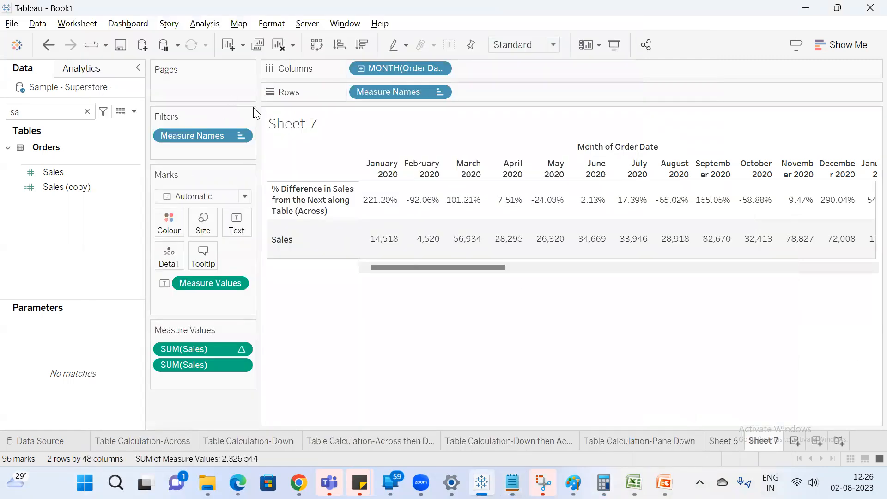
mouse_move(530, 232)
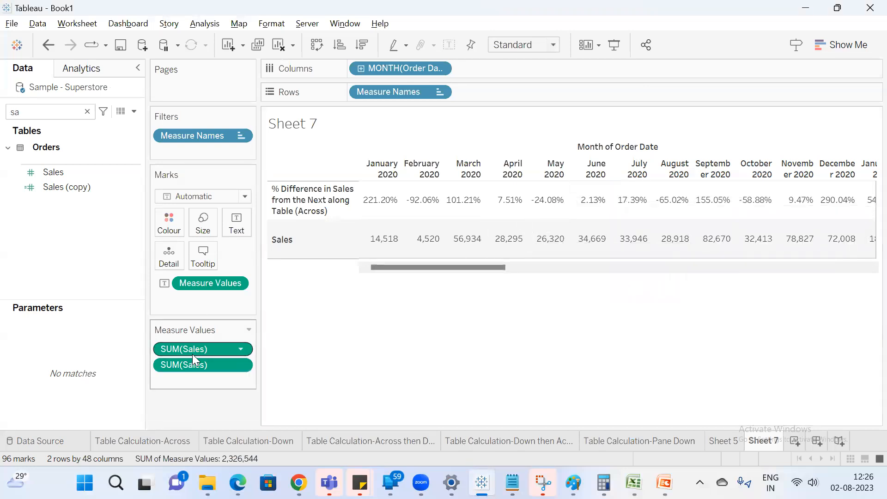
right_click(208, 348)
mouse_move(315, 322)
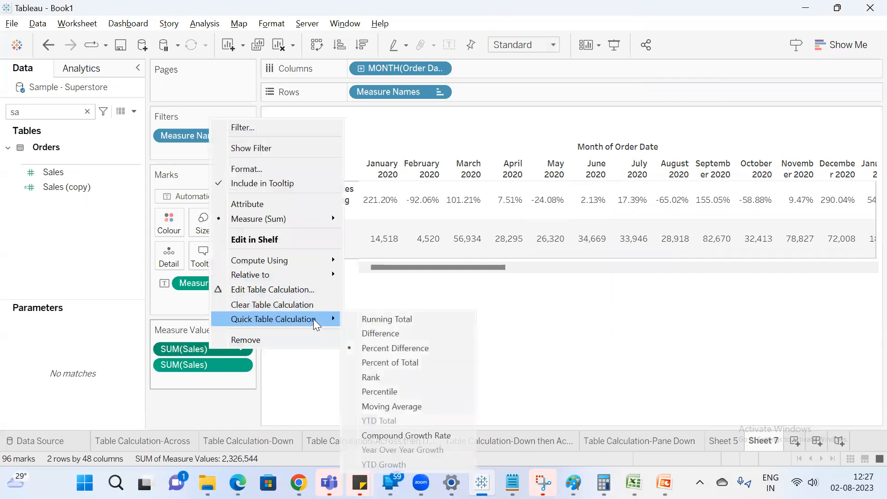
click(405, 361)
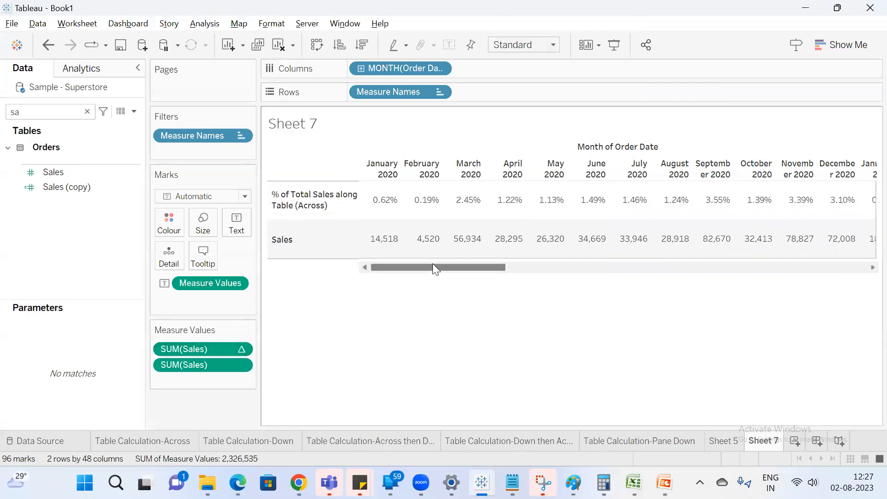
drag(434, 269, 732, 295)
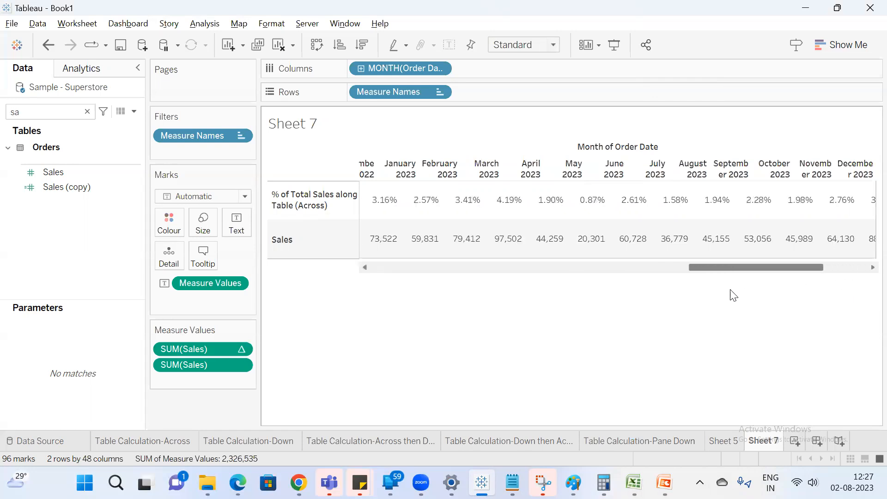
Switch to the Book2 workbook in Excel and open its empty Sheet3
mouse_move(603, 482)
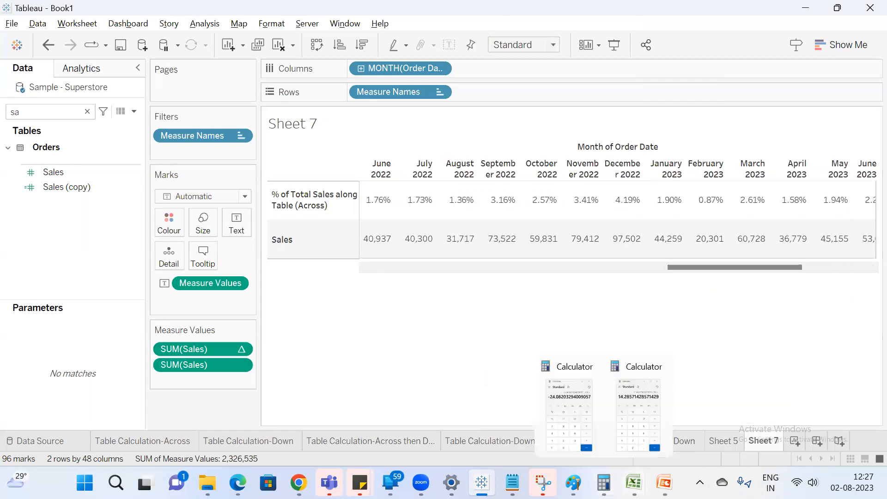
mouse_move(634, 483)
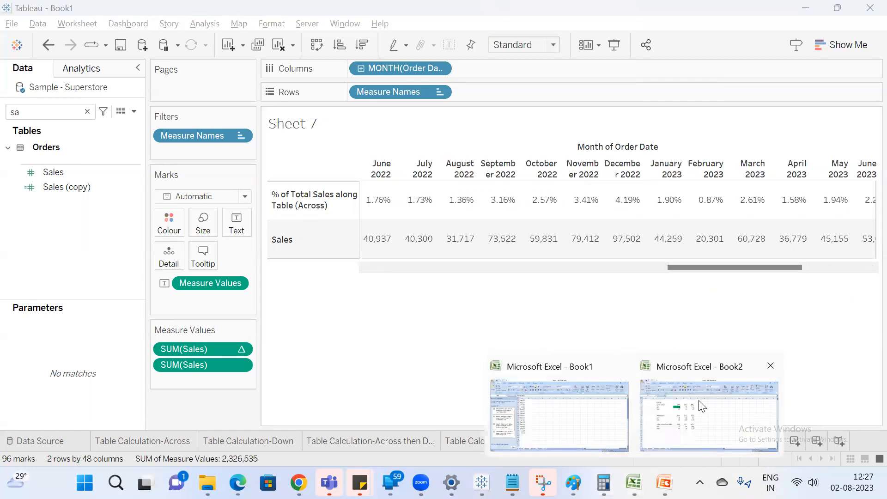
click(701, 406)
click(148, 445)
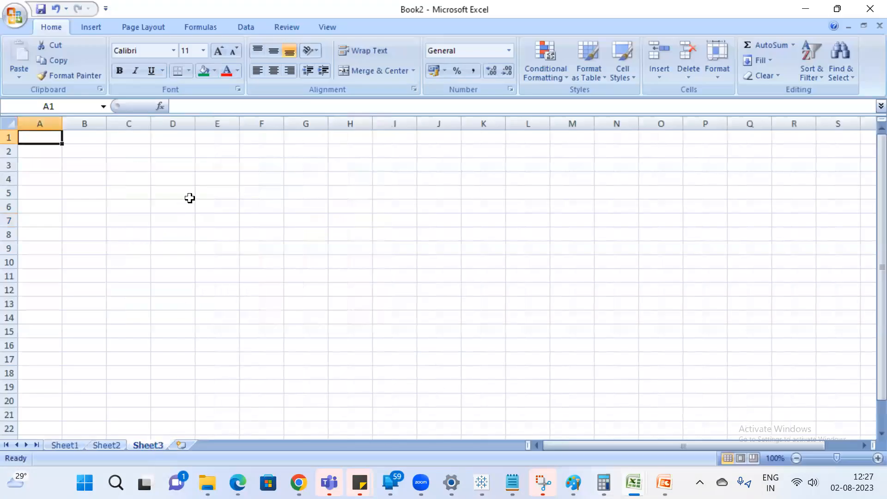
Enter the heading State in C3 with Karnataka, telangana and Andhra in the cells below it
click(134, 167)
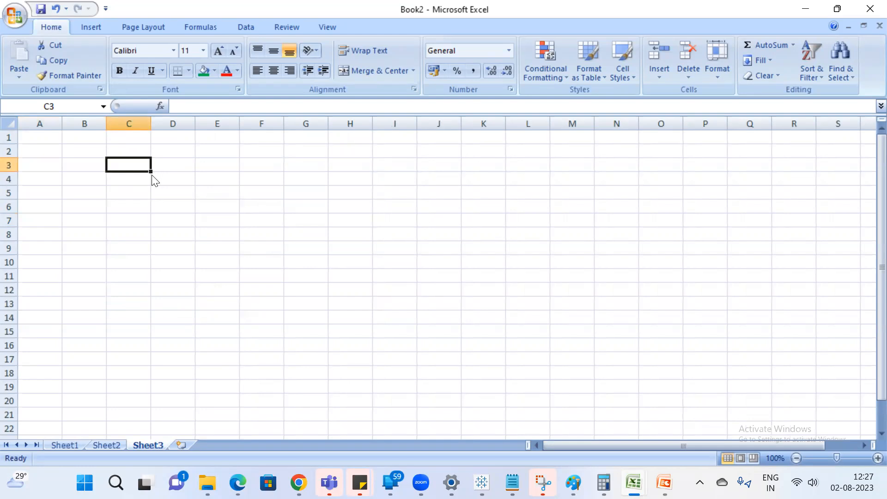
text(State)
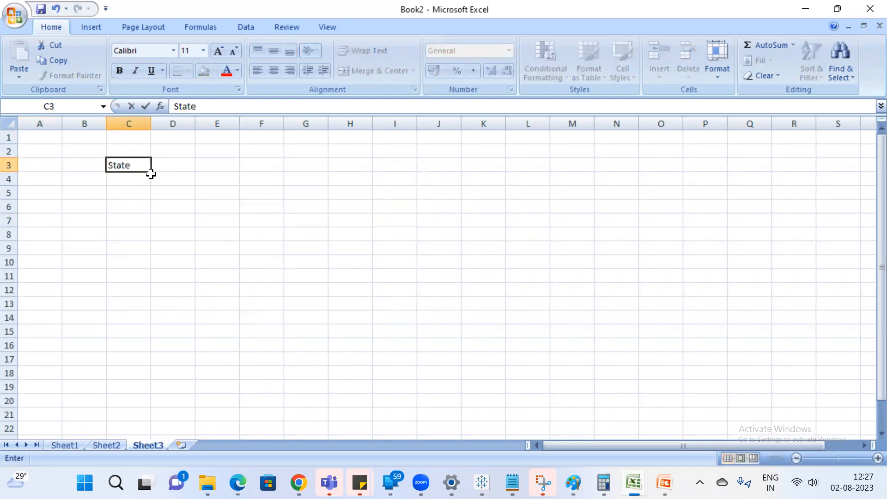
key(Return)
key(Up)
key(Down)
text(Karnataka)
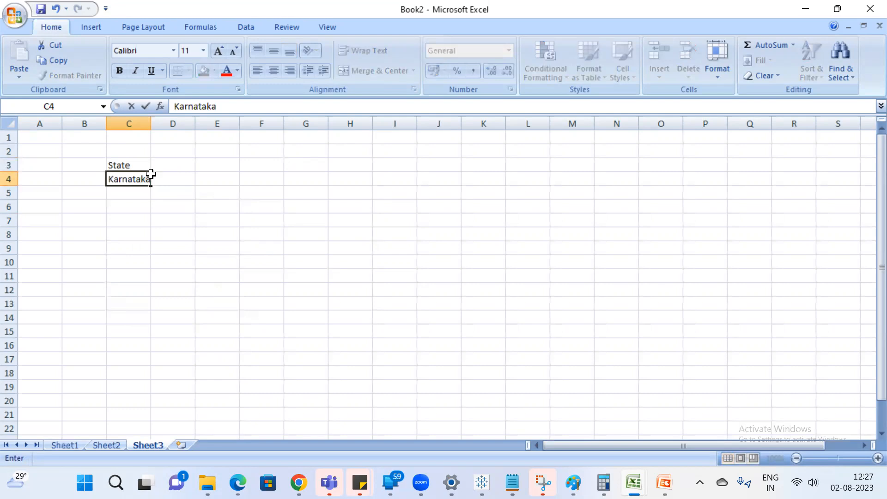
key(Return)
text(telangana)
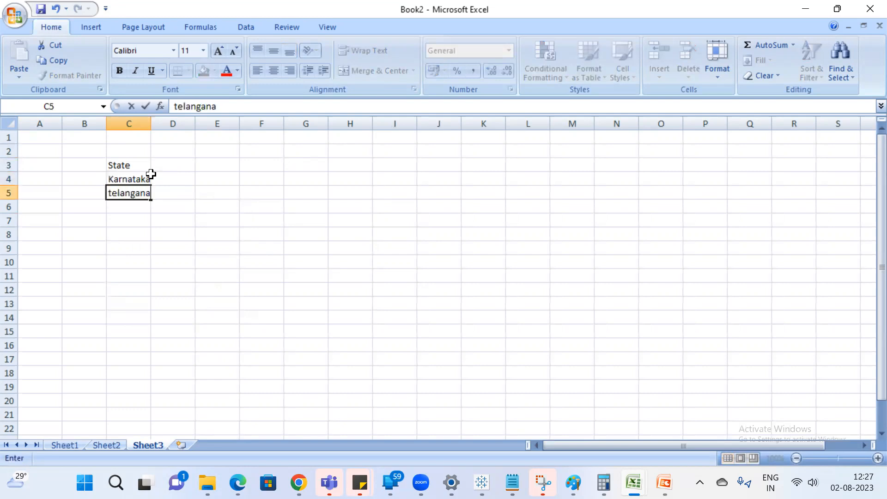
key(Return)
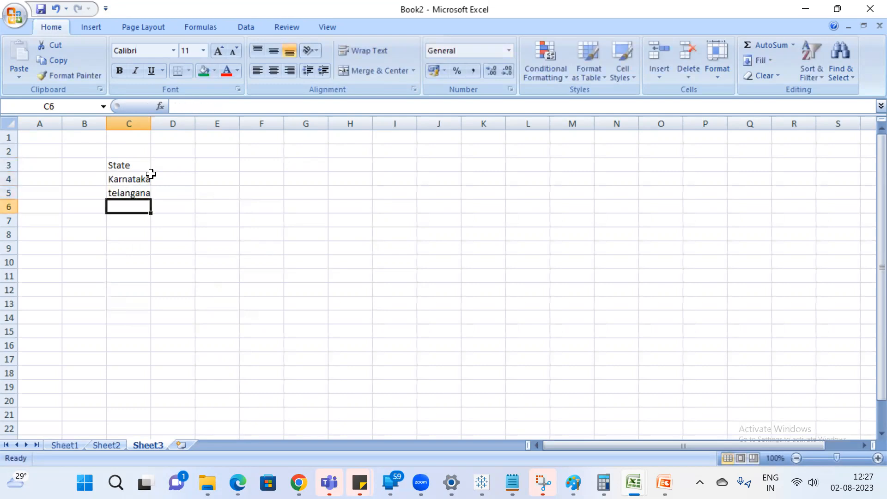
text(Andhar)
key(BackSpace)
key(BackSpace)
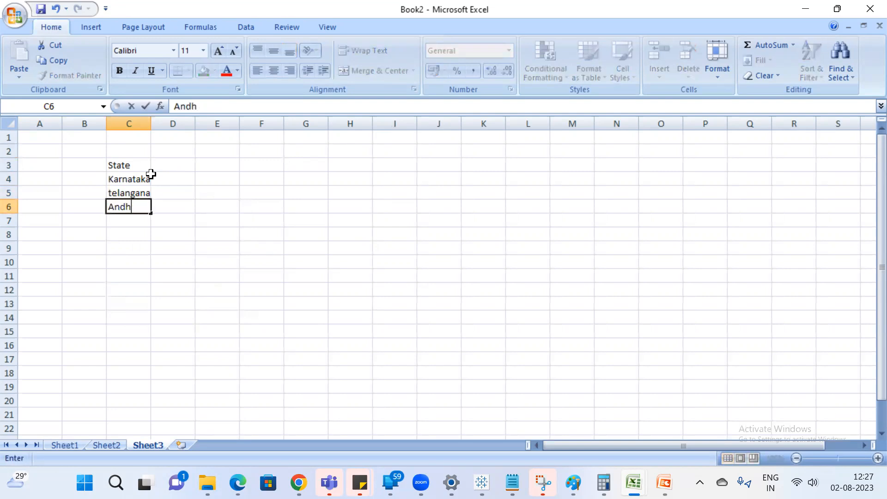
text(ra)
key(Return)
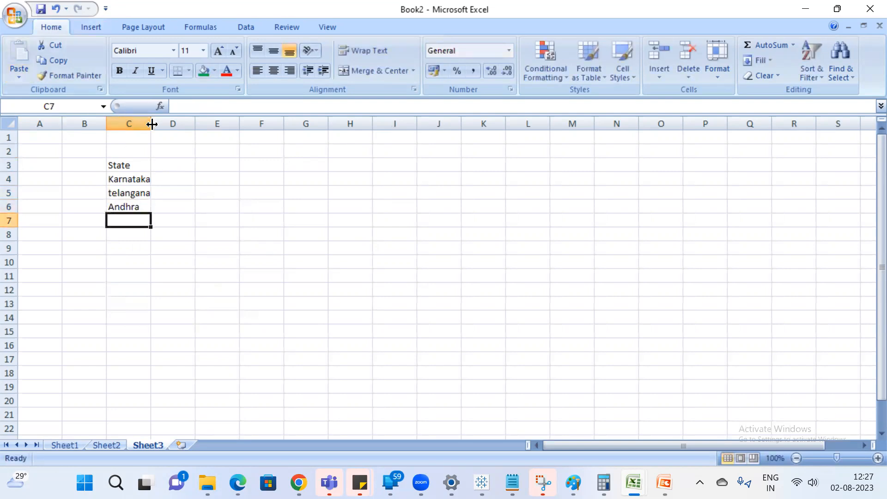
Add a population column in D3 with the values 2, 3 and 4, and widen column D to fit its heading
click(177, 170)
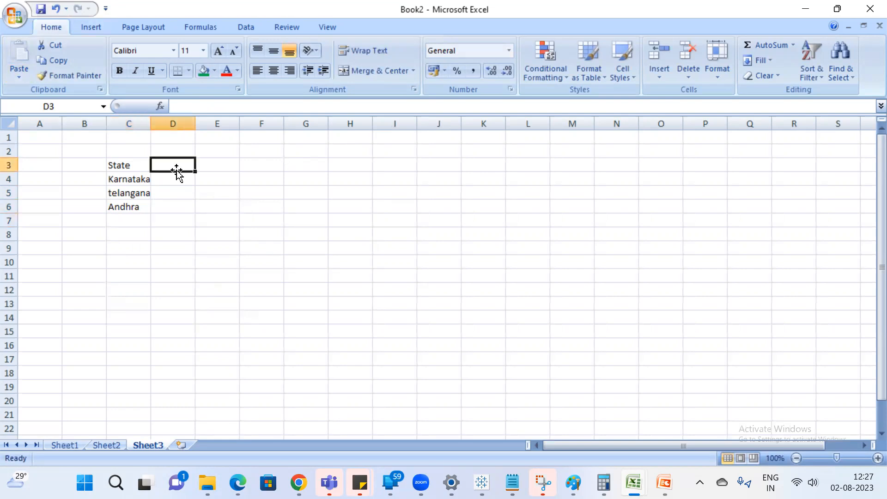
text(popul)
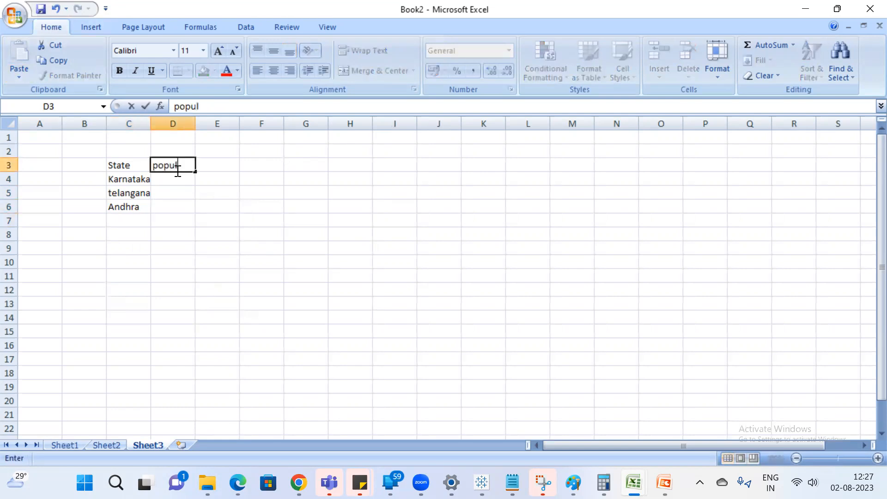
text(ation)
key(Return)
text(2)
key(Return)
text(3)
key(Return)
text(4)
key(Return)
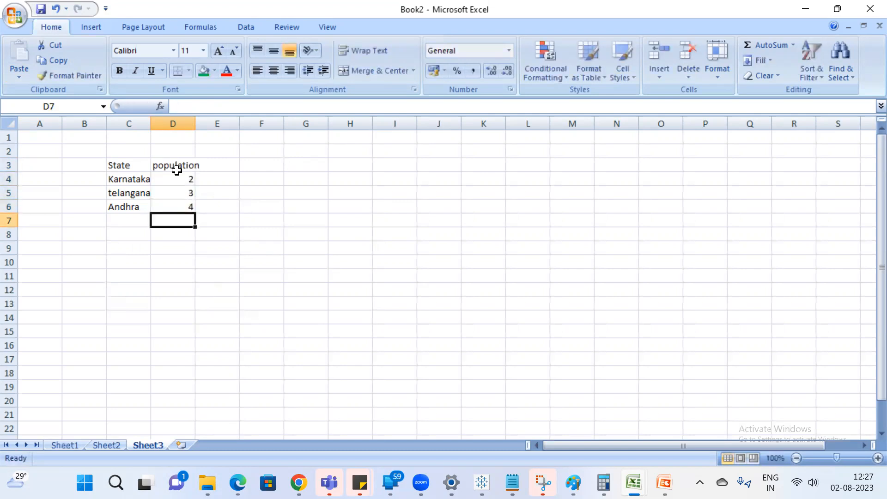
drag(195, 123, 207, 123)
Add the heading % of total in E3 and enter the population total 9 in D7
click(234, 161)
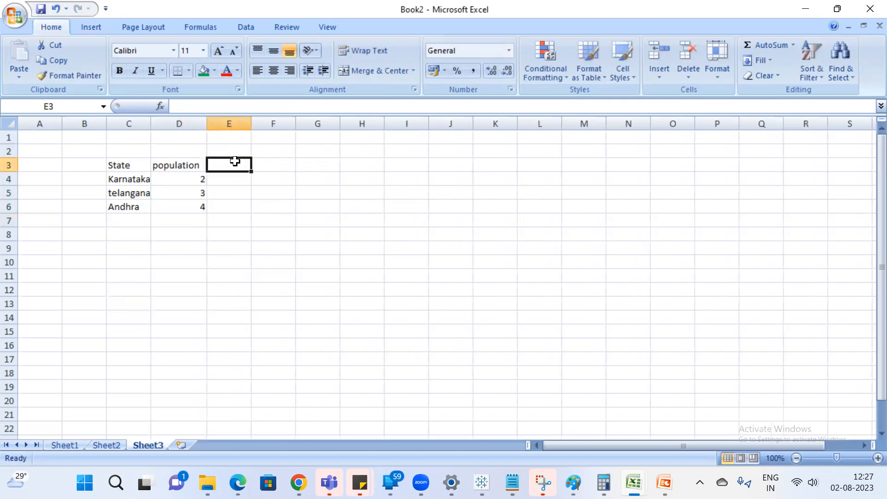
text(%)
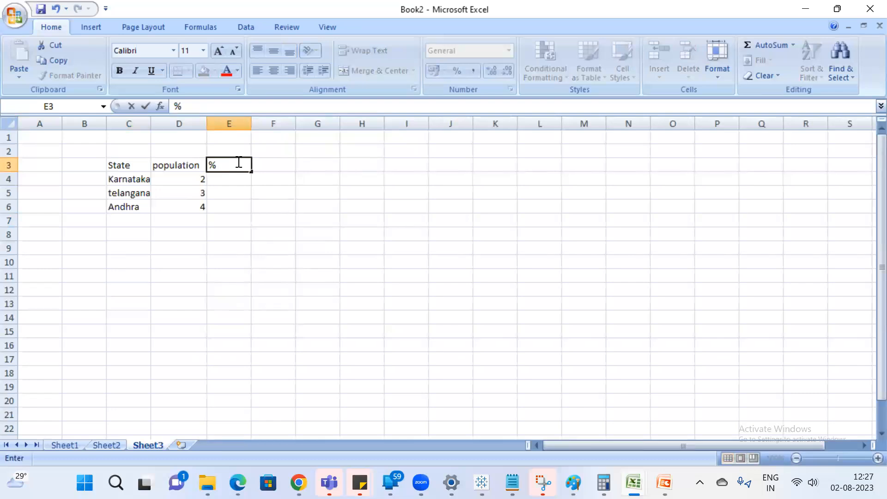
text( of total)
key(Return)
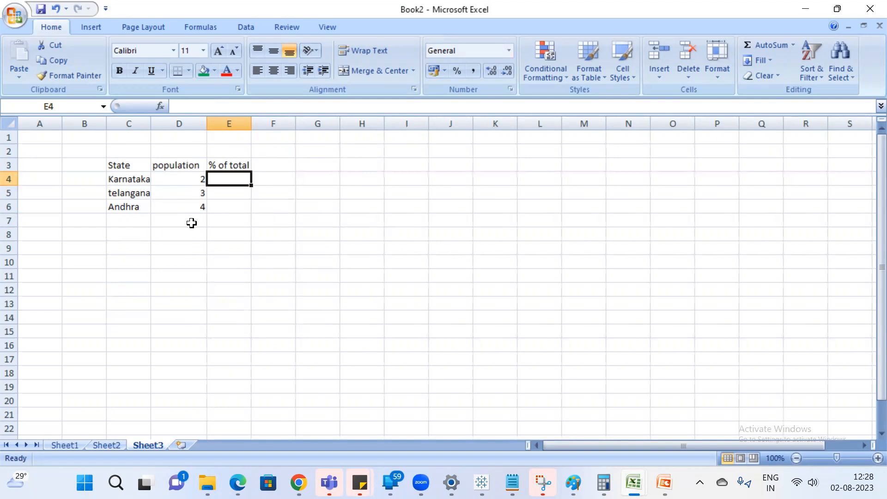
click(193, 221)
text(9)
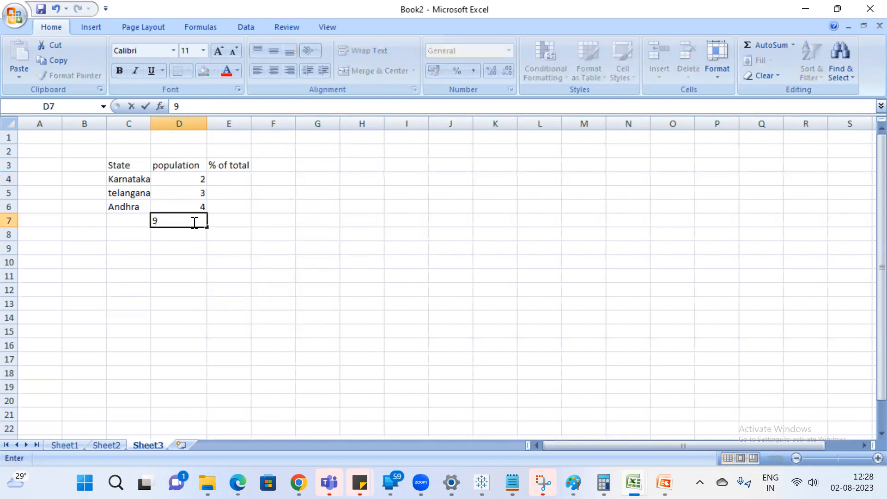
key(Return)
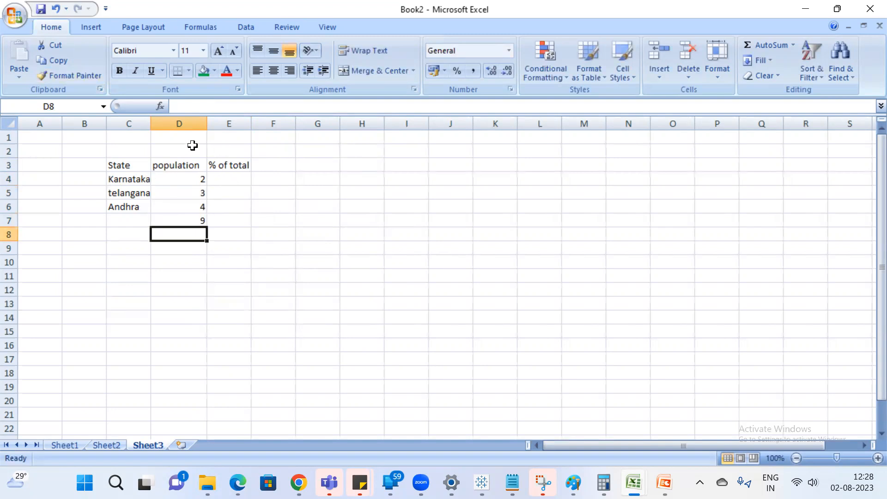
Enter the formula =(D4/D7)*100 in E4 to calculate Karnataka's percent of total
click(230, 178)
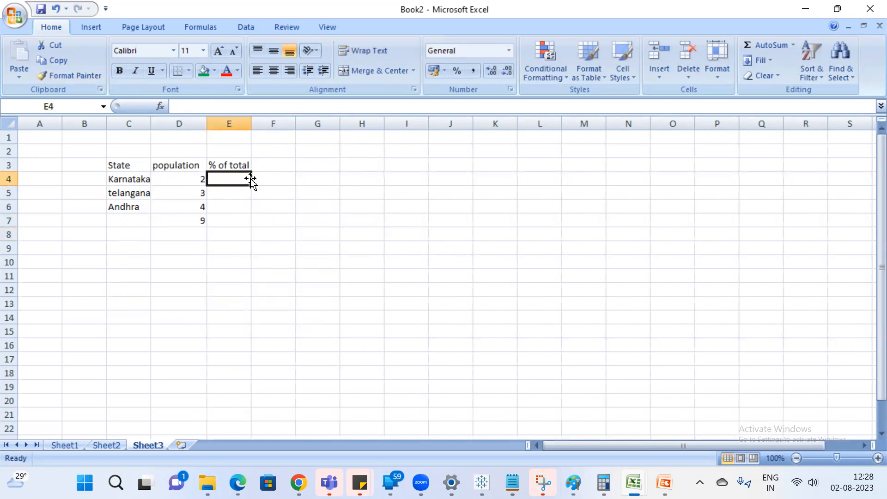
text(=)
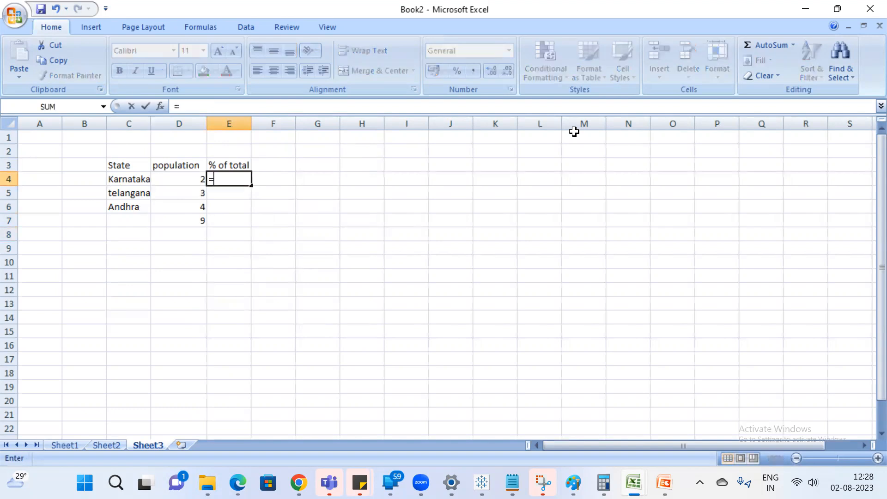
click(196, 177)
text(/)
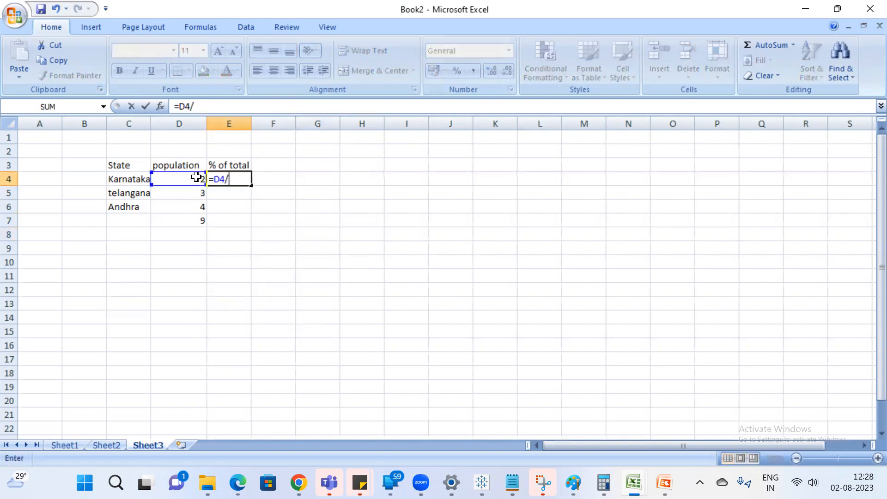
click(196, 221)
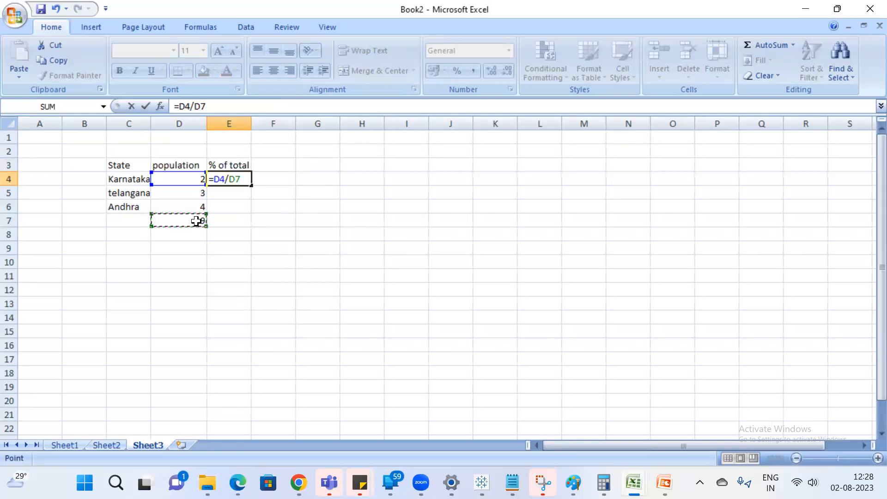
text())
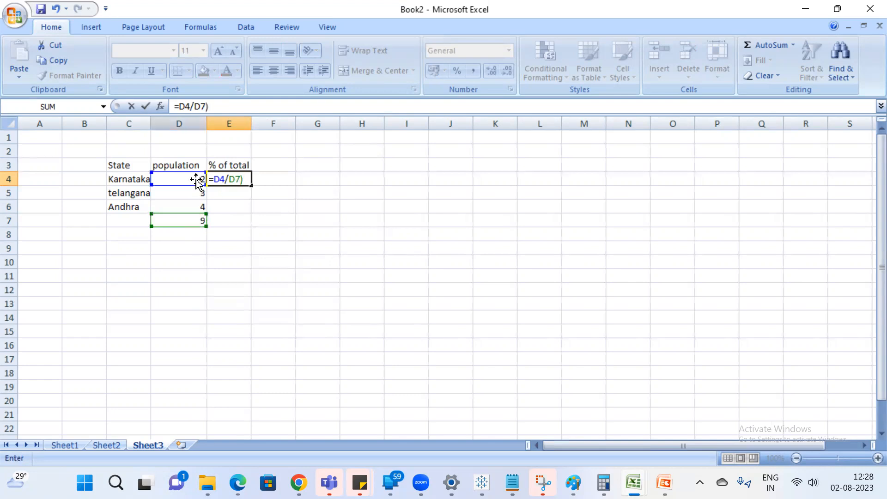
click(214, 177)
text(()
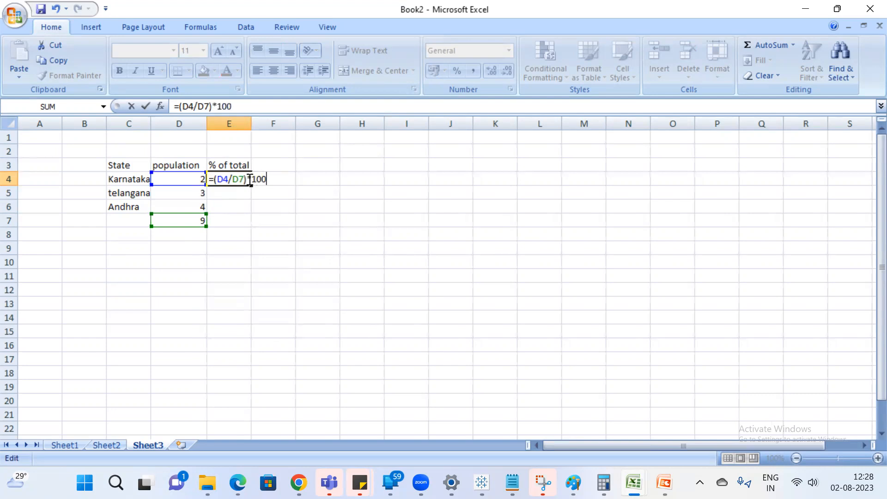
key(Return)
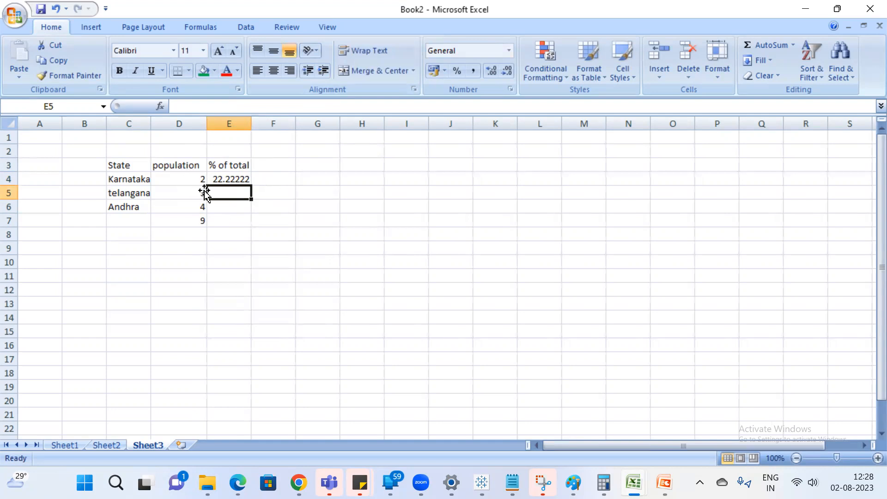
Fill the percent of total formula from E4 down through E6
click(231, 180)
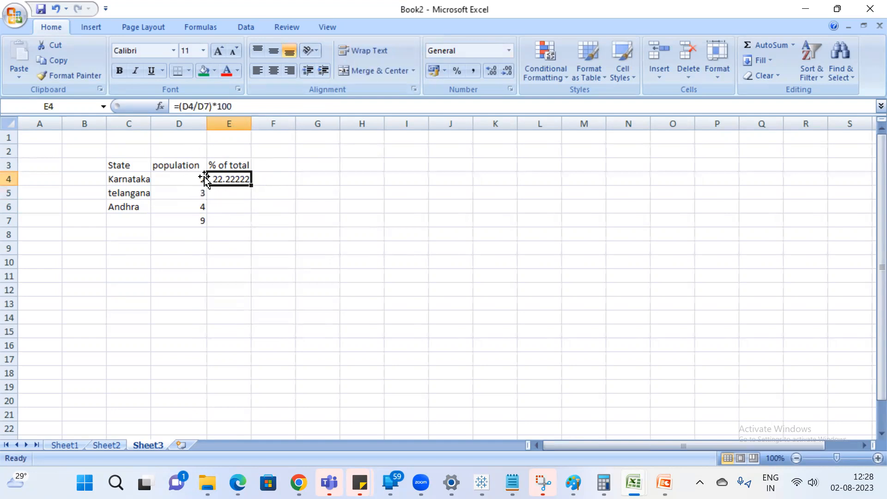
click(315, 251)
click(239, 178)
drag(251, 186, 254, 215)
click(268, 192)
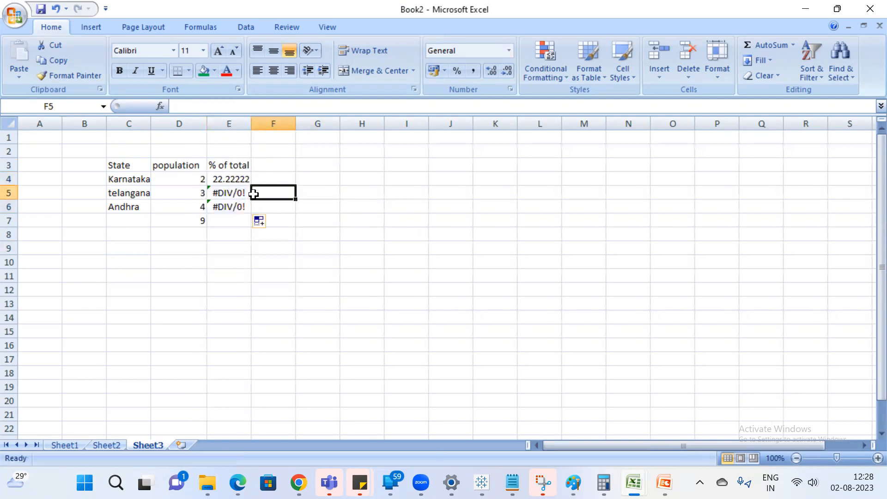
Correct the telangana formula in E5 to divide by the total, making it =(D5/D7)*100
click(235, 194)
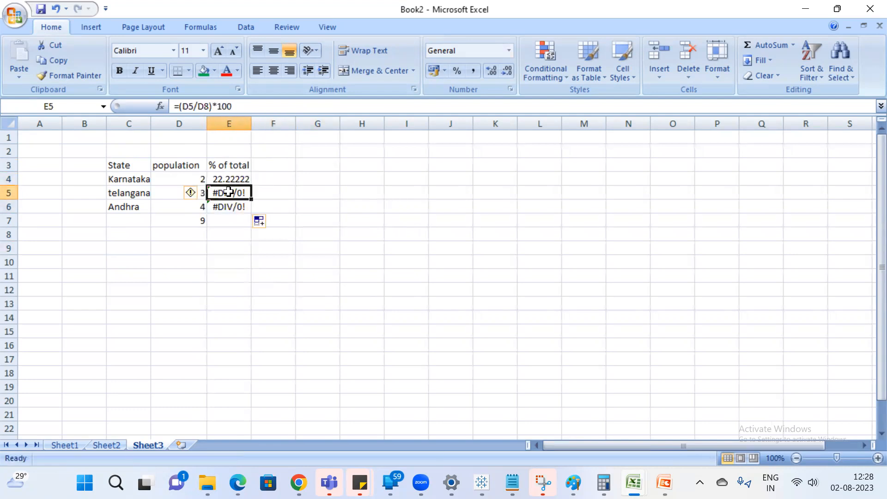
double_click(230, 193)
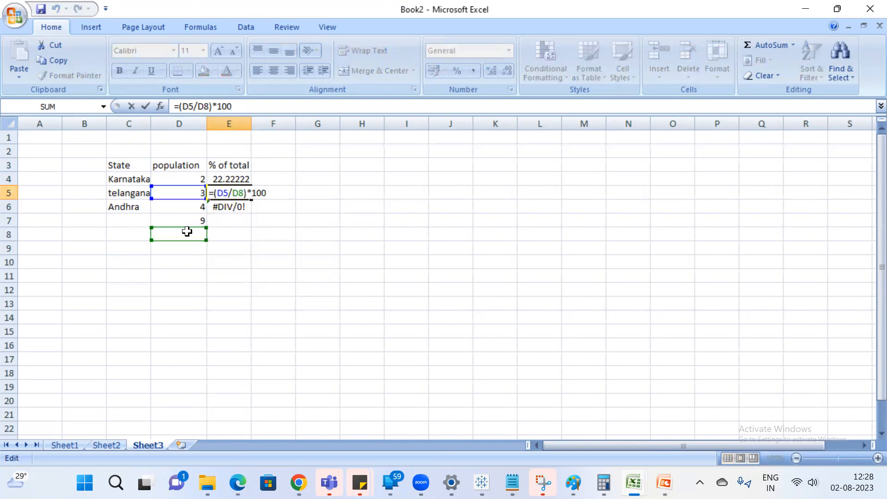
click(242, 194)
key(BackSpace)
text(7)
key(Return)
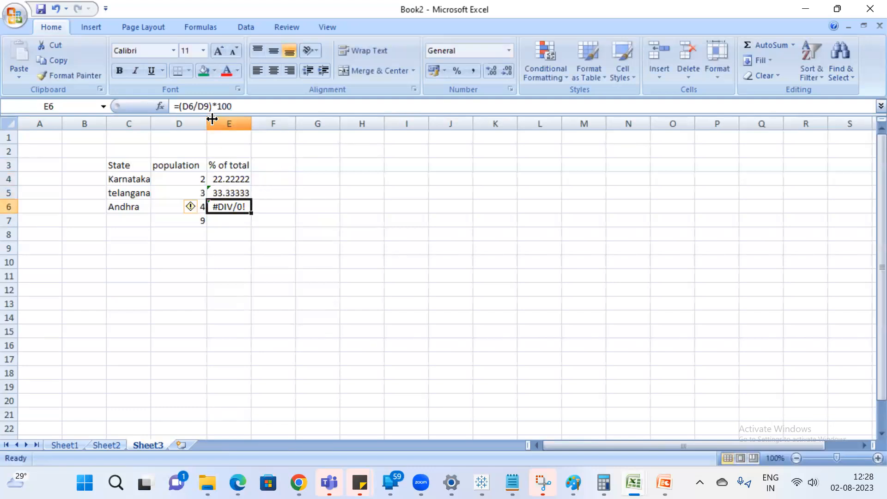
Correct the Andhra formula in E6 to =(D6/D7)*100 and widen column E to show more decimals
click(207, 106)
key(BackSpace)
text(7)
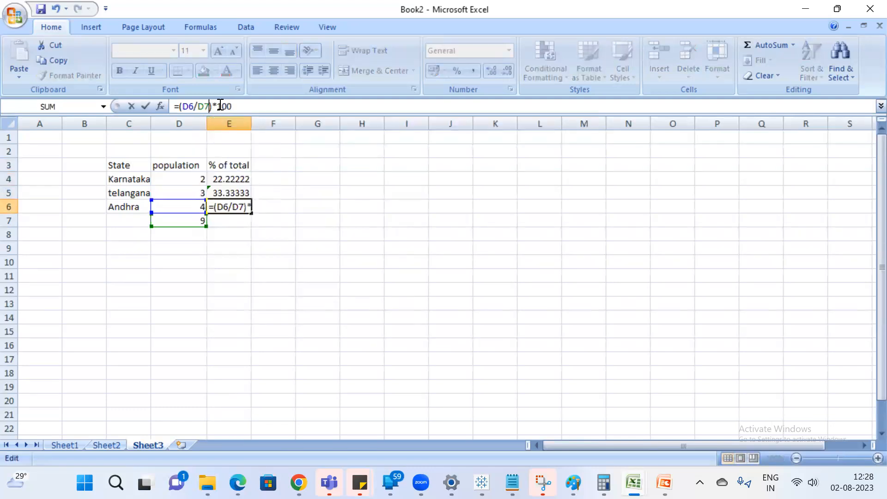
key(Return)
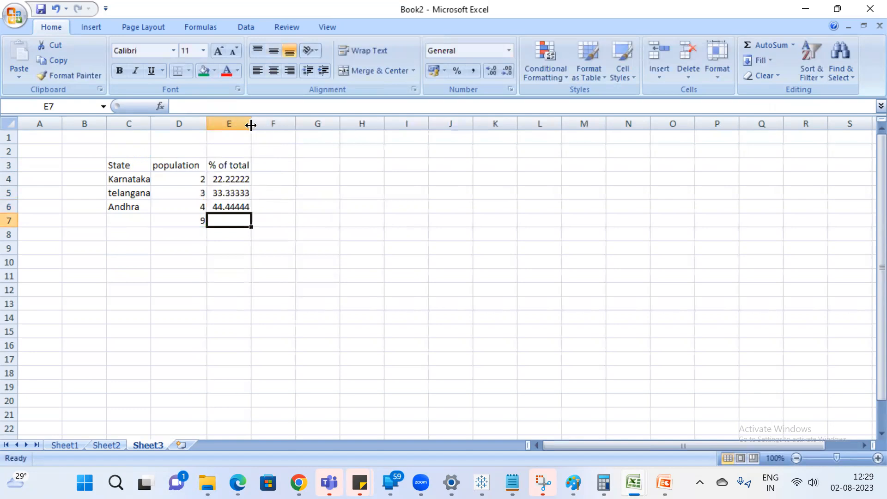
drag(250, 124, 270, 127)
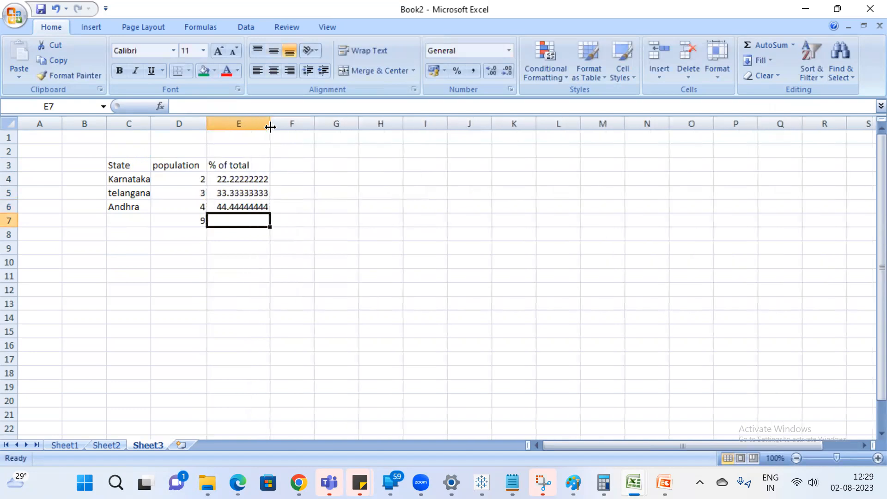
Review the population total in D7, the three state populations and the percent of total formula for Andhra
click(200, 220)
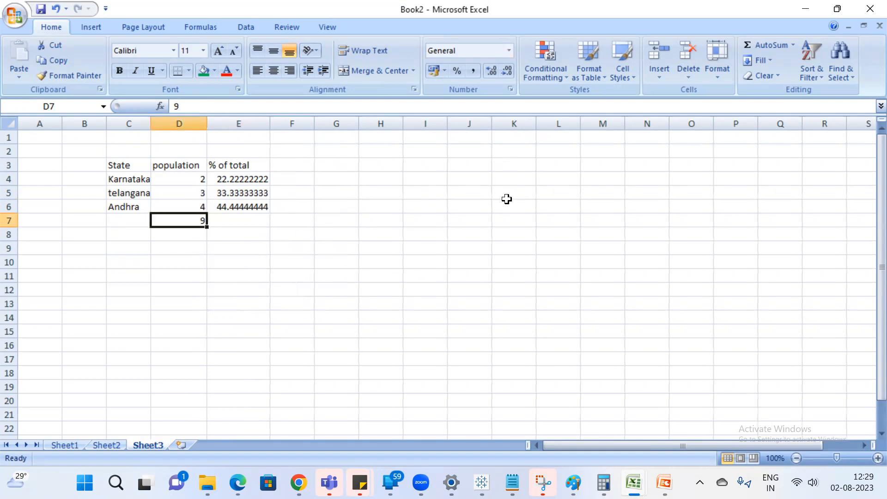
drag(186, 177, 184, 210)
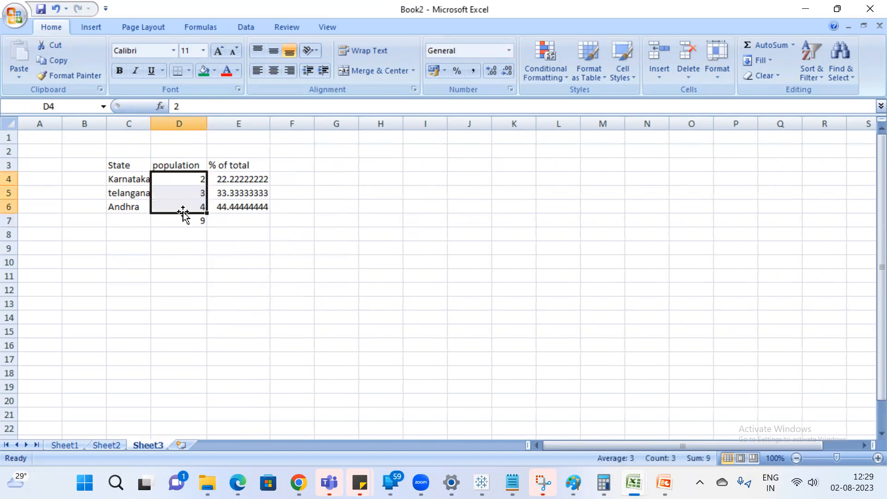
click(118, 211)
drag(115, 166, 231, 203)
click(309, 206)
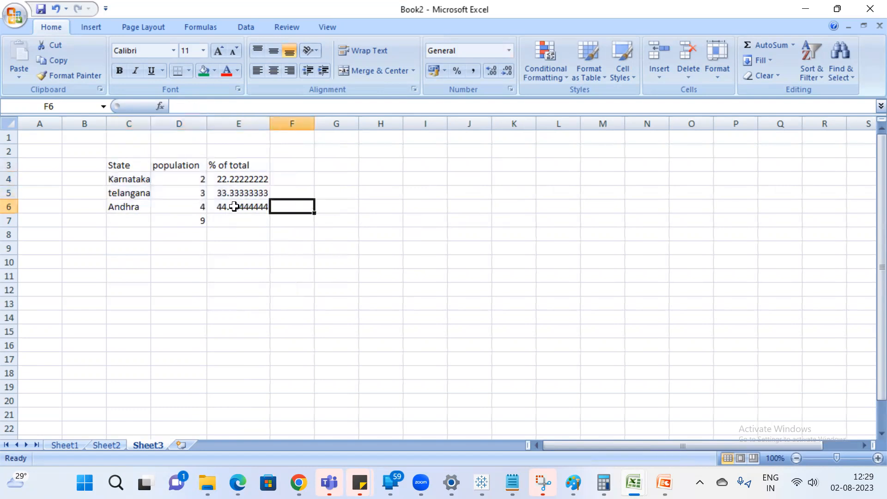
click(234, 206)
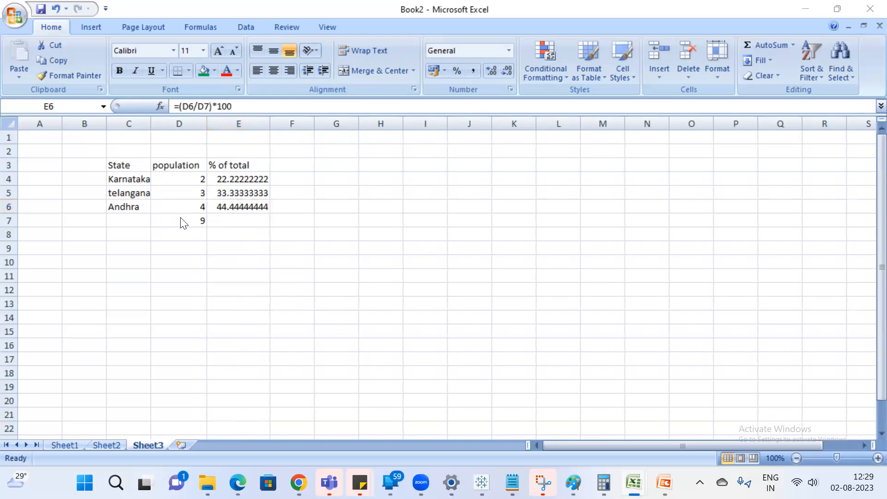
Switch to Tableau and select the whole Sales row from December 2023 back to January 2020 to check its sum, then clear the selection
key(alt+Tab)
drag(709, 267, 376, 268)
mouse_move(379, 245)
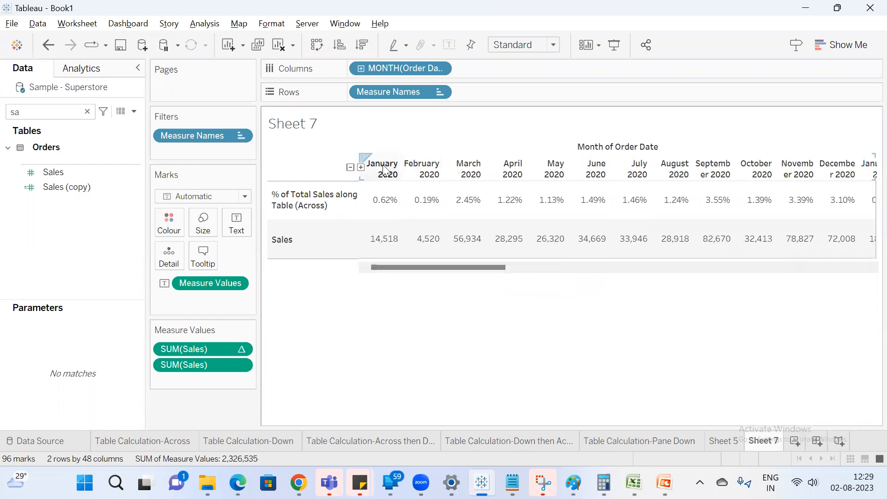
drag(407, 267, 809, 271)
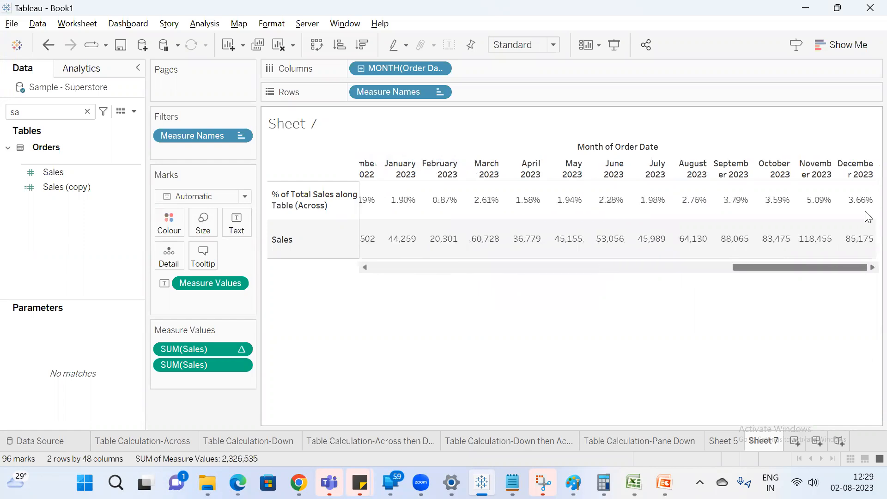
mouse_move(848, 240)
drag(847, 241, 343, 232)
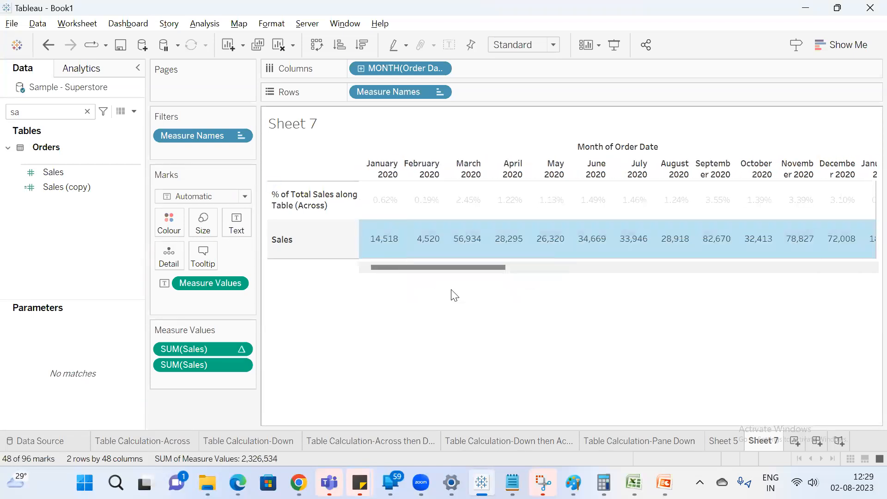
click(456, 319)
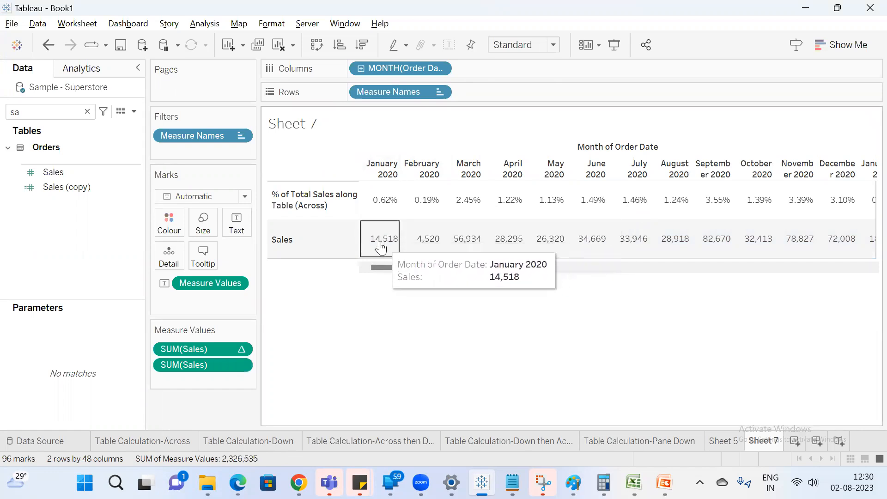
Switch to Calculator, clear its entry and move its window up so the full keypad shows
mouse_move(387, 221)
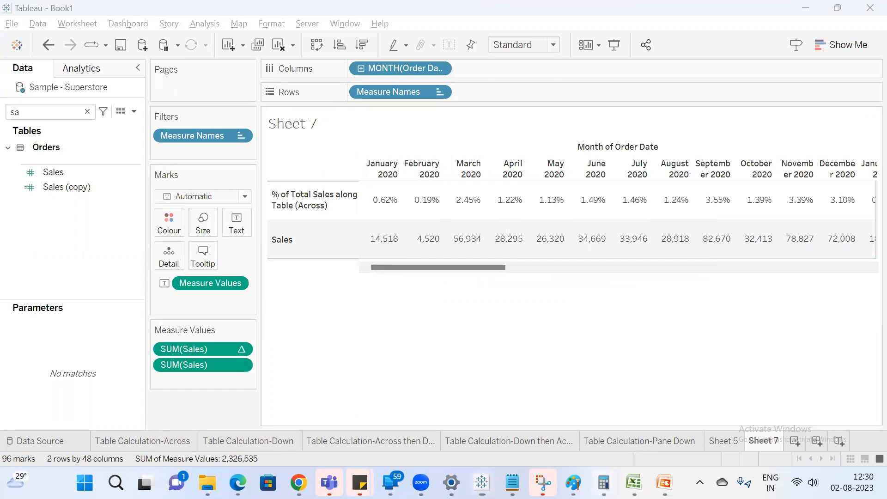
mouse_move(603, 483)
click(639, 404)
key(Escape)
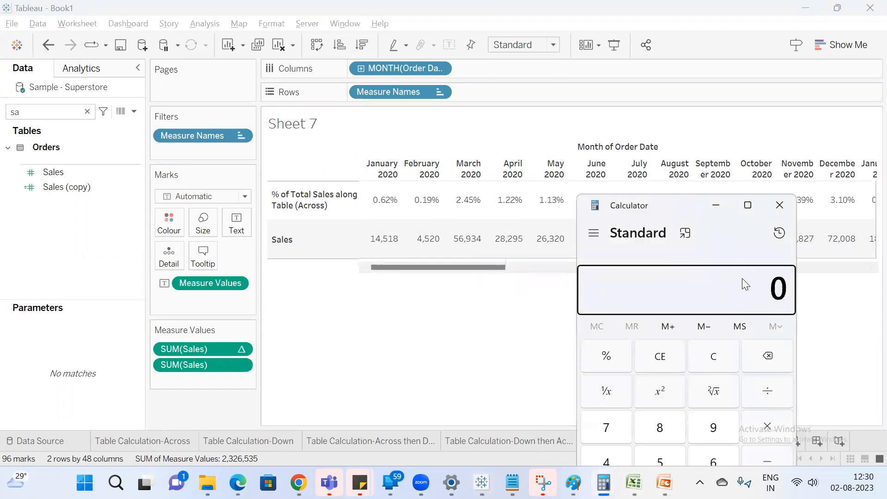
drag(659, 206, 690, 120)
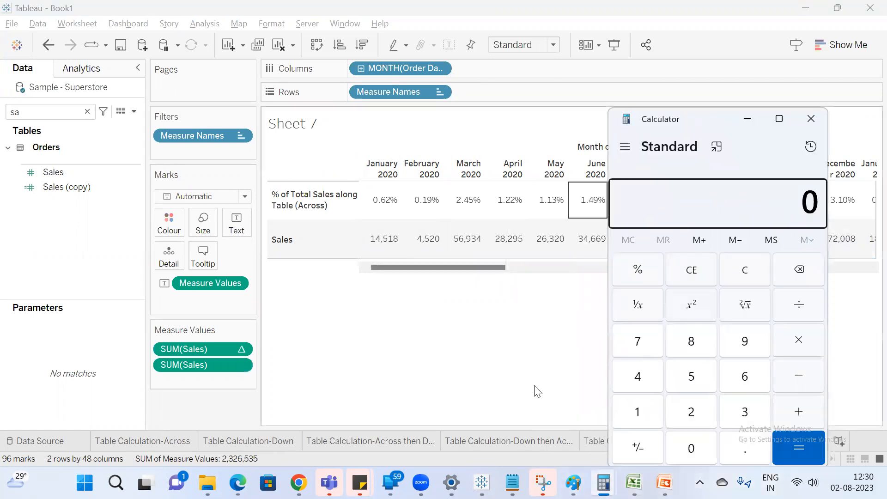
Calculate January 2020's percent of total as 14518 divided by 2326534, multiplied by 100
text(14518)
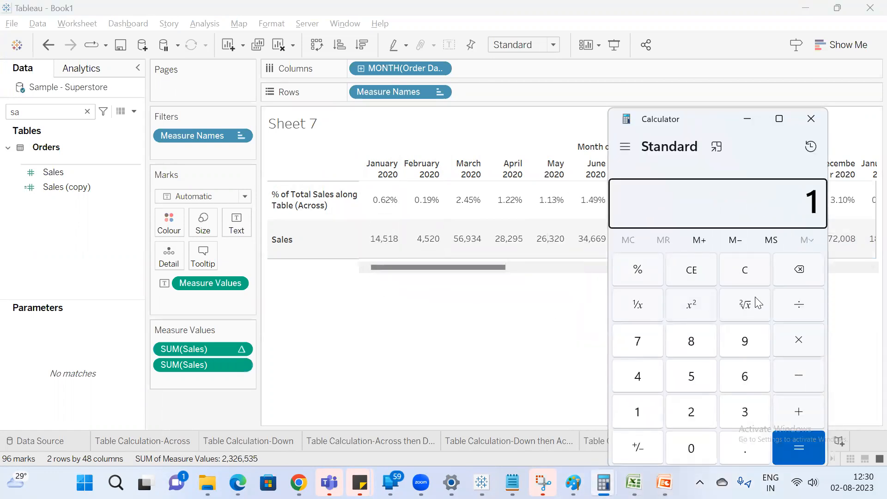
key(slash)
text(2326534)
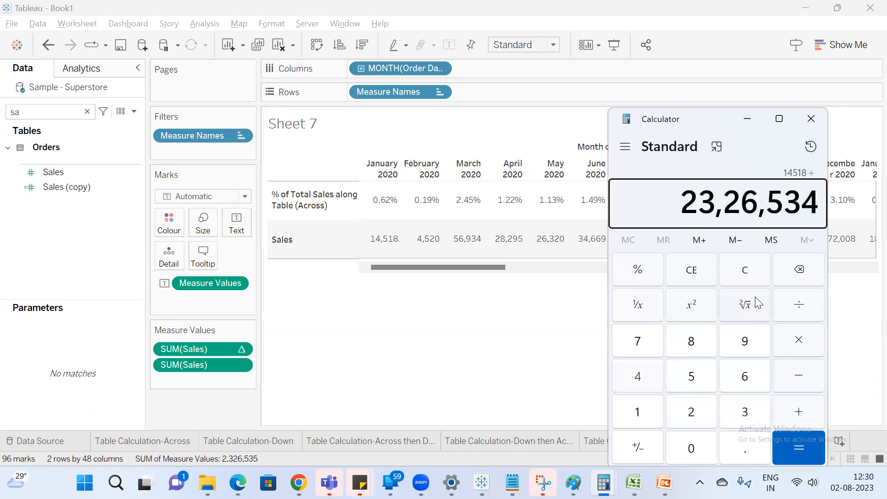
key(Return)
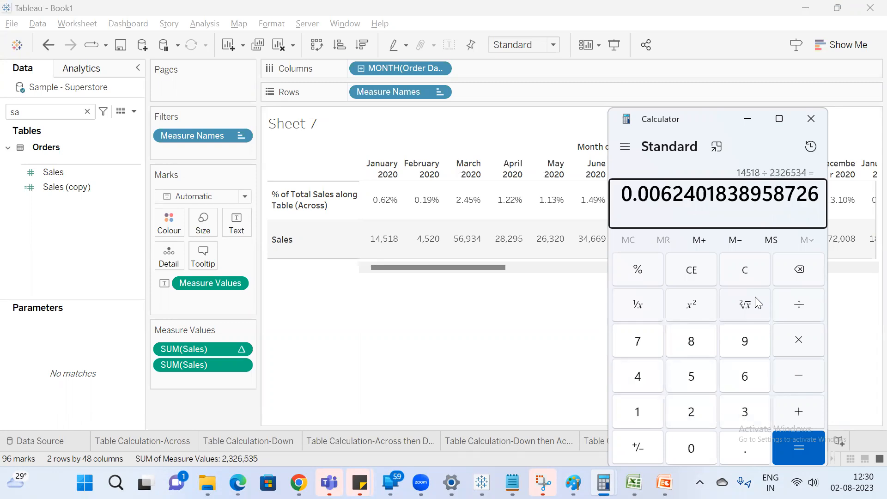
key(asterisk)
text(100)
key(Return)
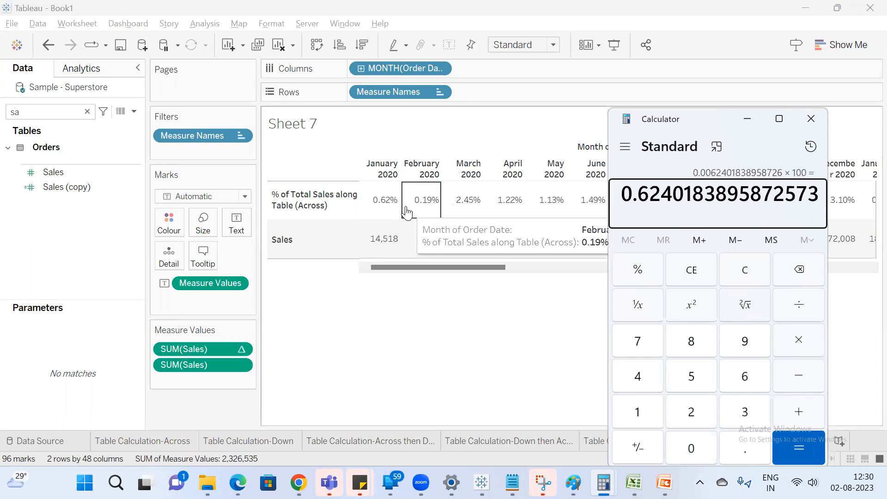
Check the quick table calculation applied to the first SUM(Sales) measure in Tableau, and return to Calculator
click(460, 315)
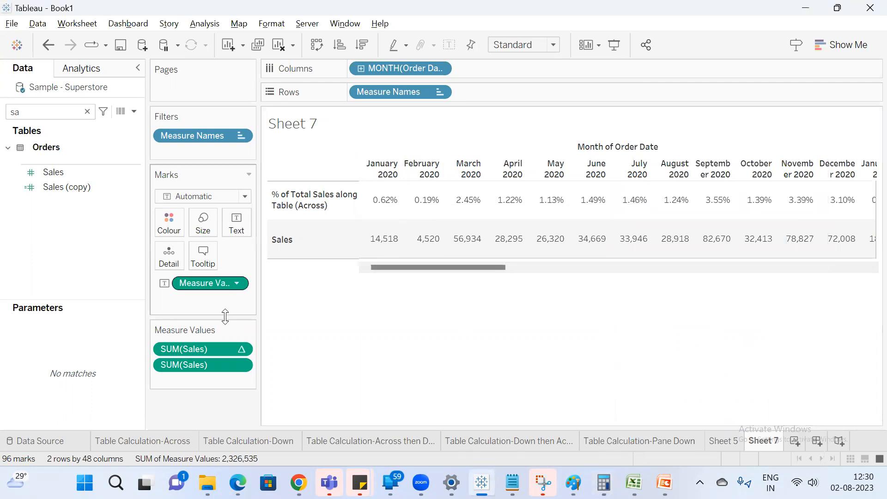
right_click(221, 347)
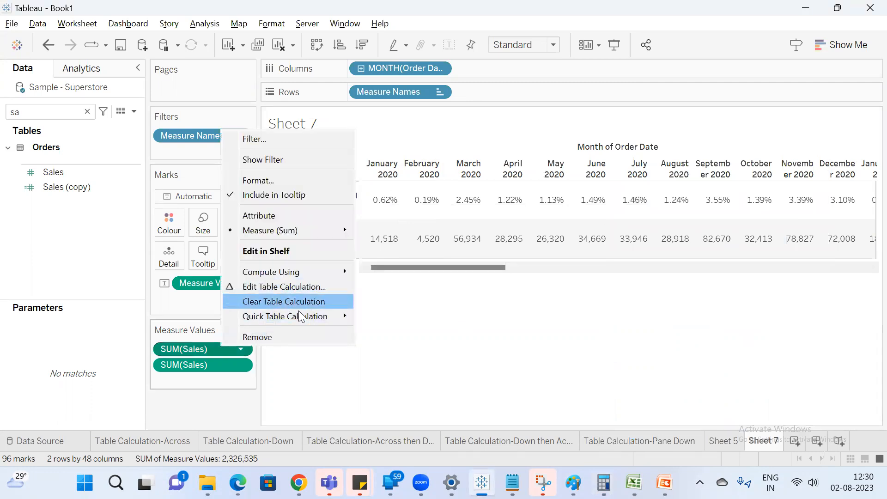
mouse_move(301, 316)
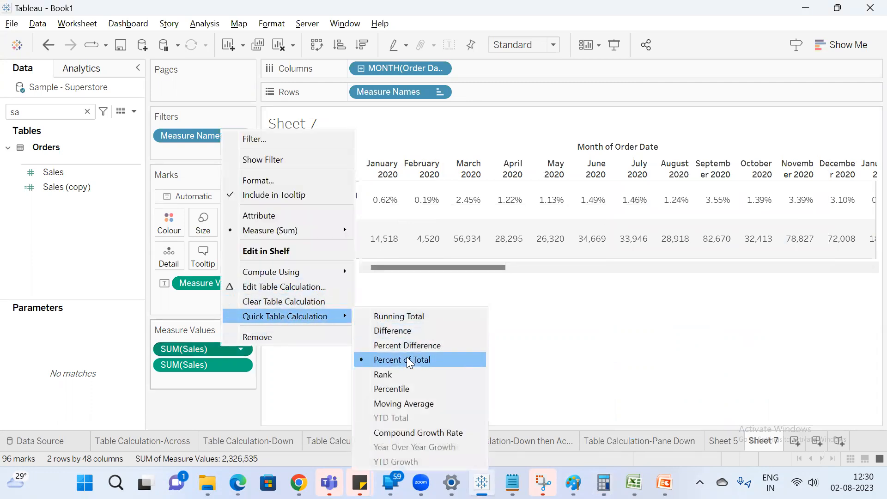
mouse_move(633, 483)
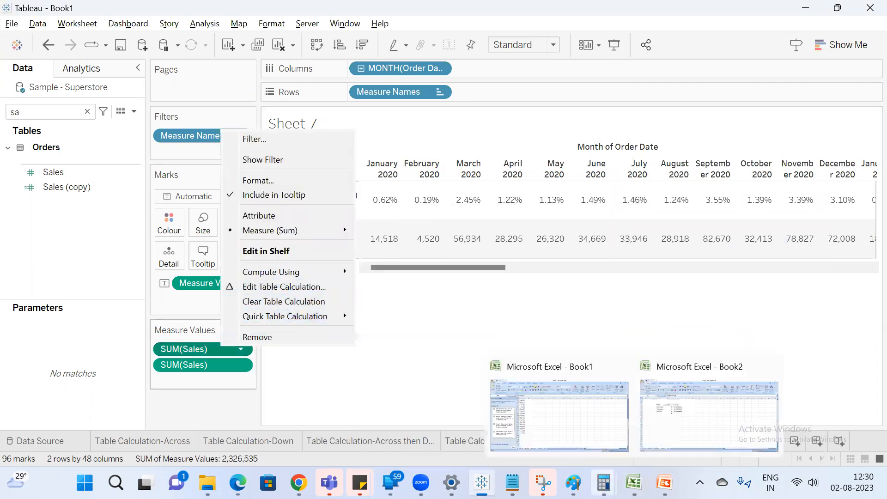
mouse_move(603, 483)
click(650, 416)
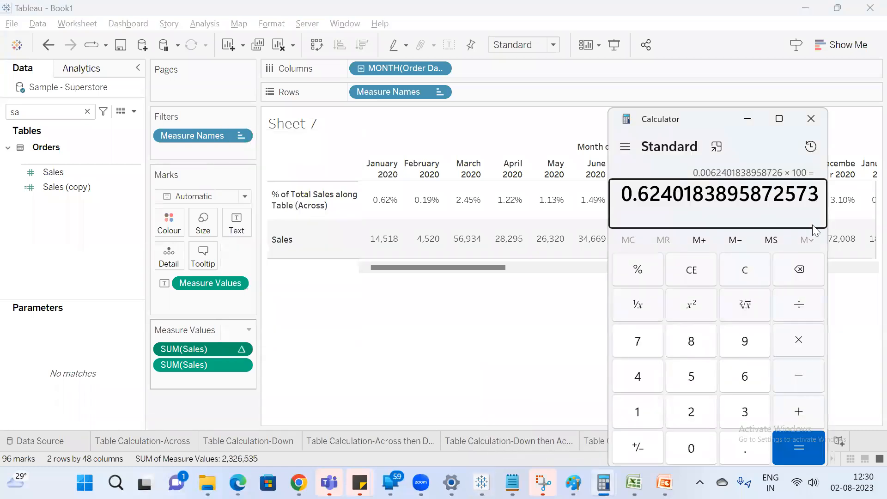
Review the earlier percentage calculations in Calculator's history, and return to the Tableau worksheet
click(812, 147)
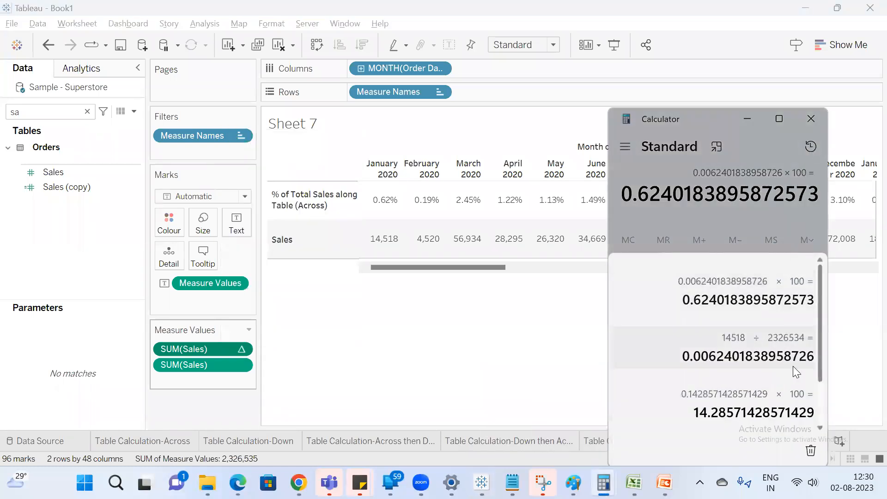
drag(819, 334, 819, 379)
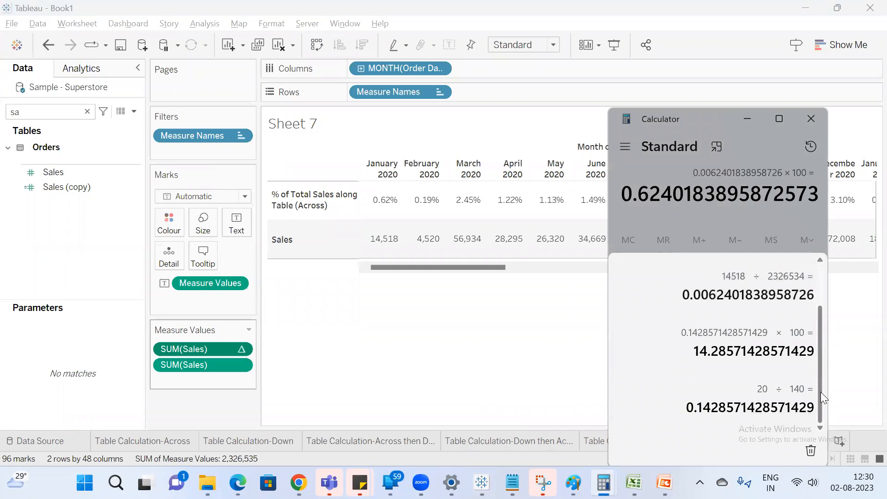
scroll(823, 370, up, 1)
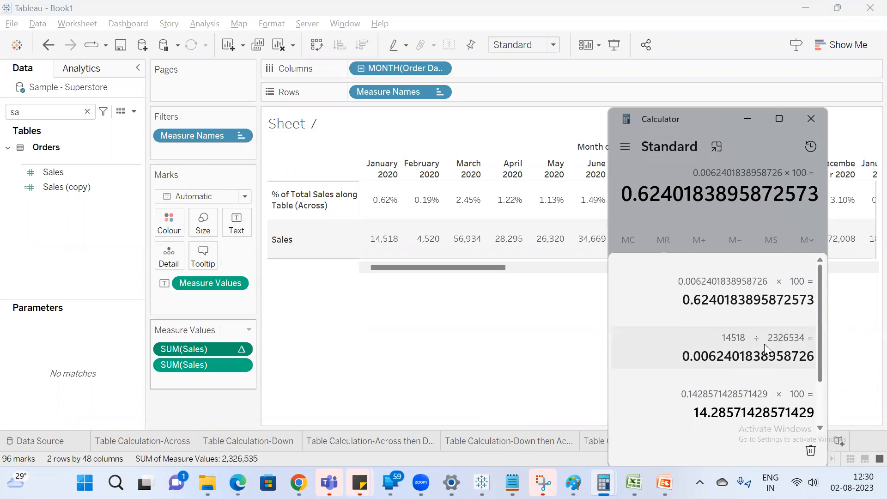
scroll(785, 382, down, 1)
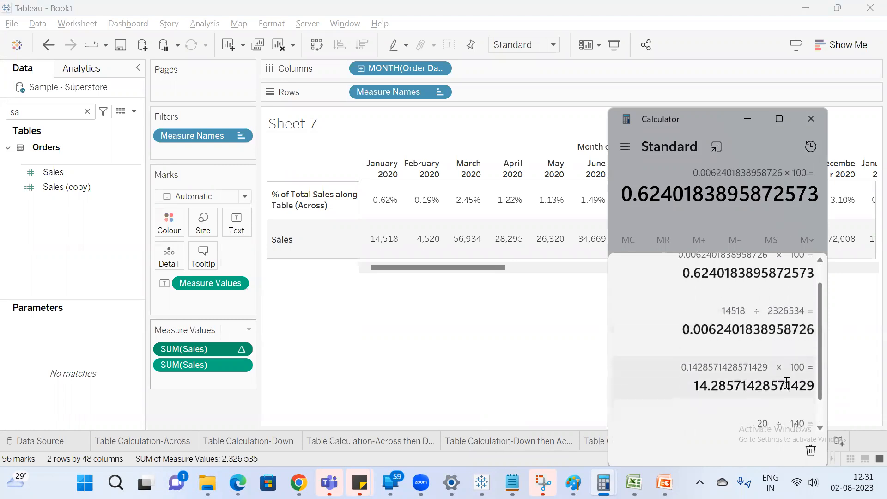
click(405, 331)
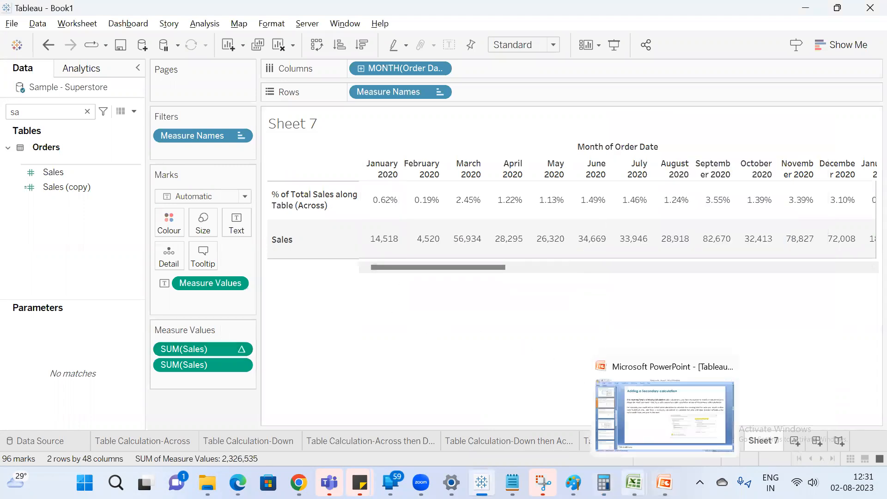
Switch to the Excel workbook and inspect Karnataka's % of total formula and the population total it refers to
mouse_move(604, 482)
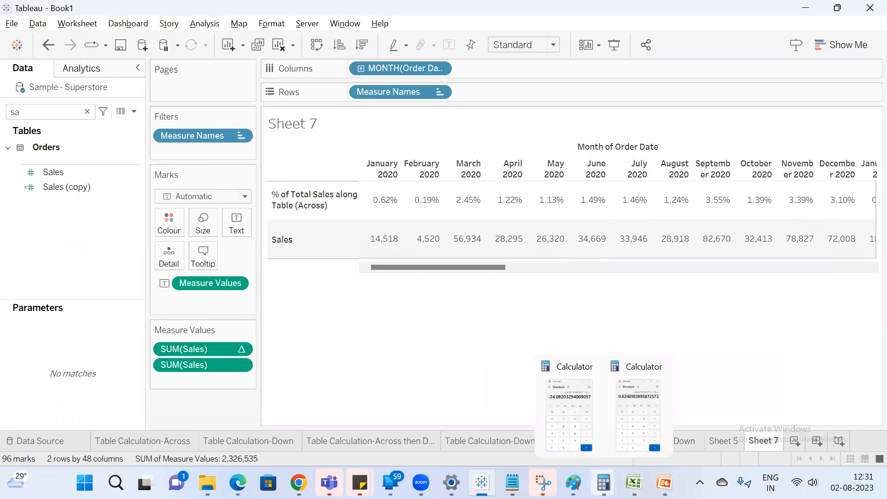
click(634, 483)
click(726, 415)
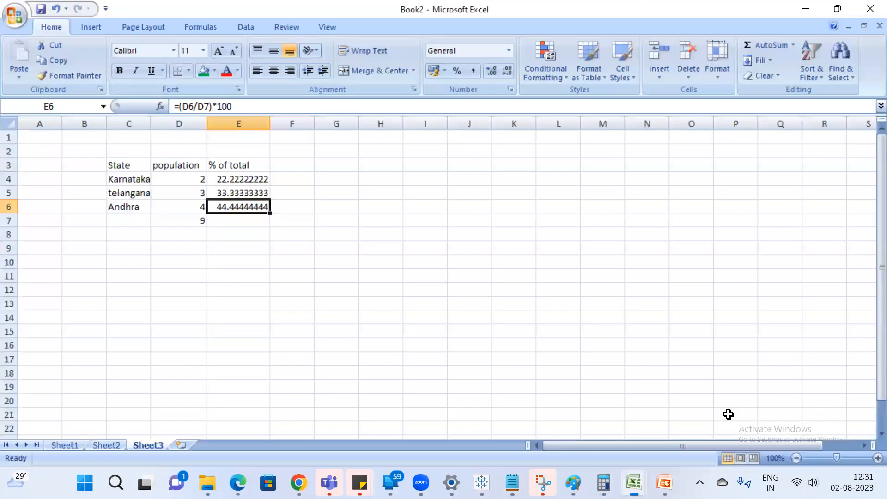
click(228, 177)
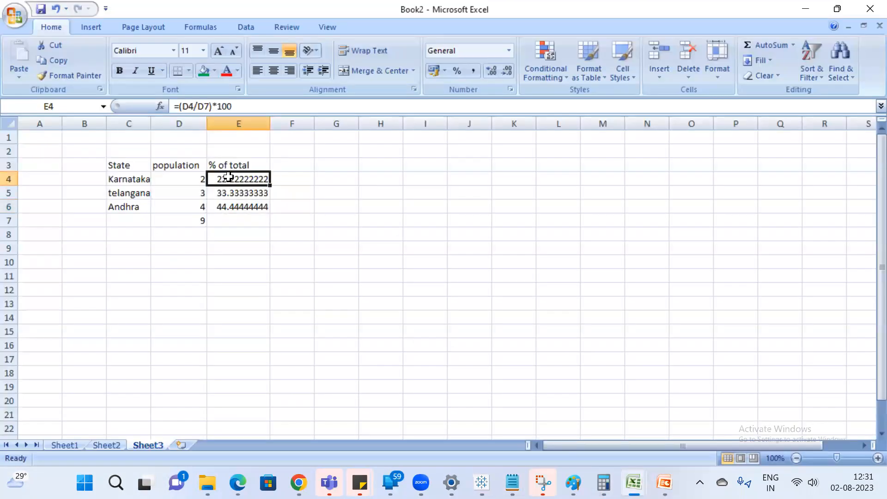
click(193, 221)
click(240, 179)
click(200, 107)
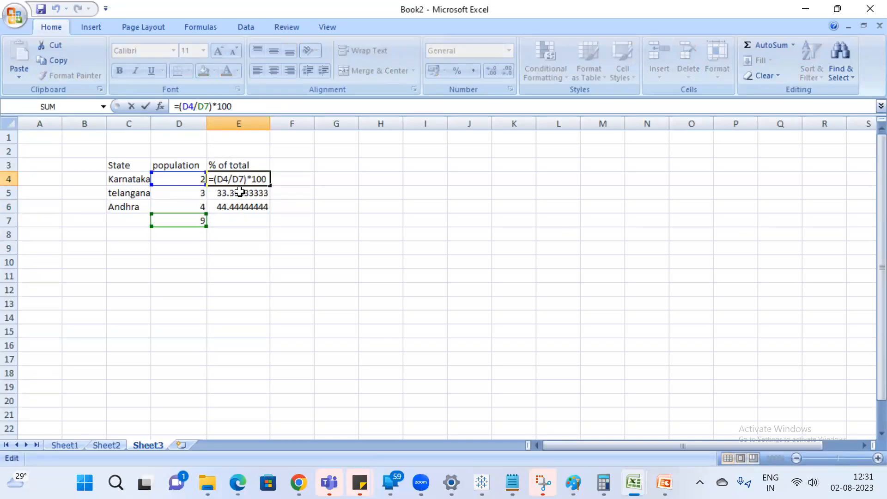
Check in Tableau which quick table calculation the first SUM(Sales) measure uses, and return to Karnataka's % of total cell in Excel
key(alt+Tab)
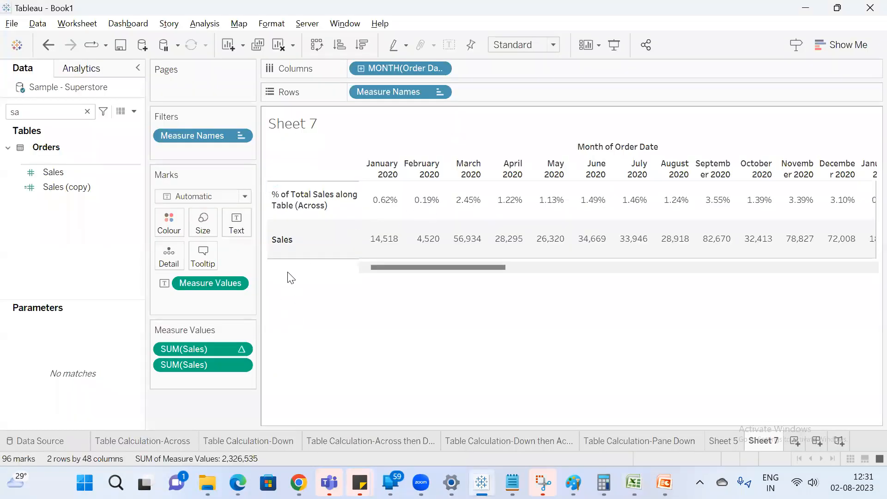
right_click(217, 351)
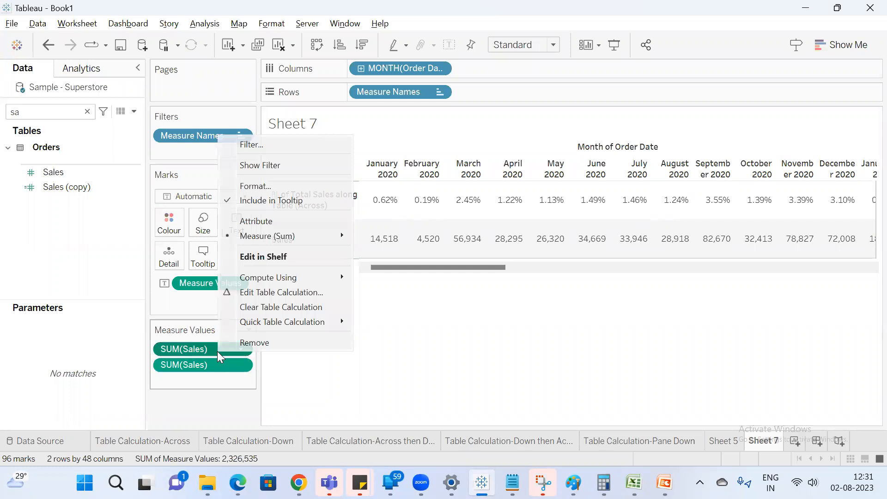
mouse_move(266, 322)
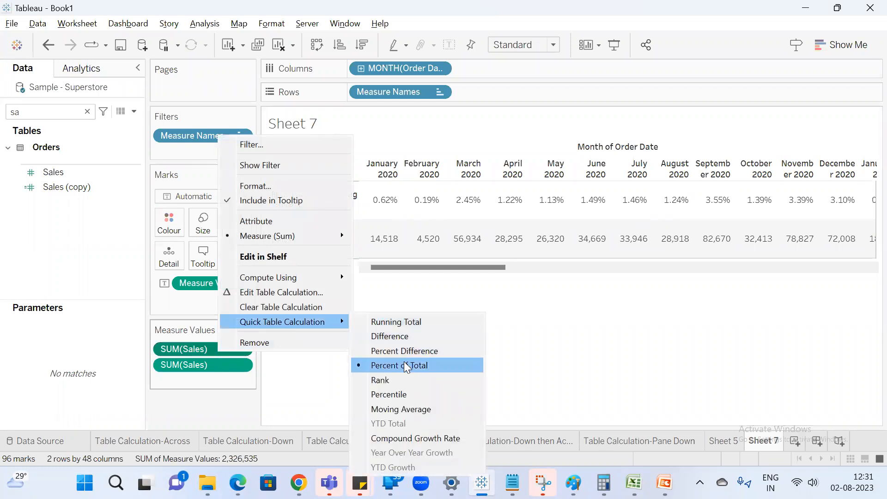
click(566, 355)
key(alt+Tab)
click(255, 181)
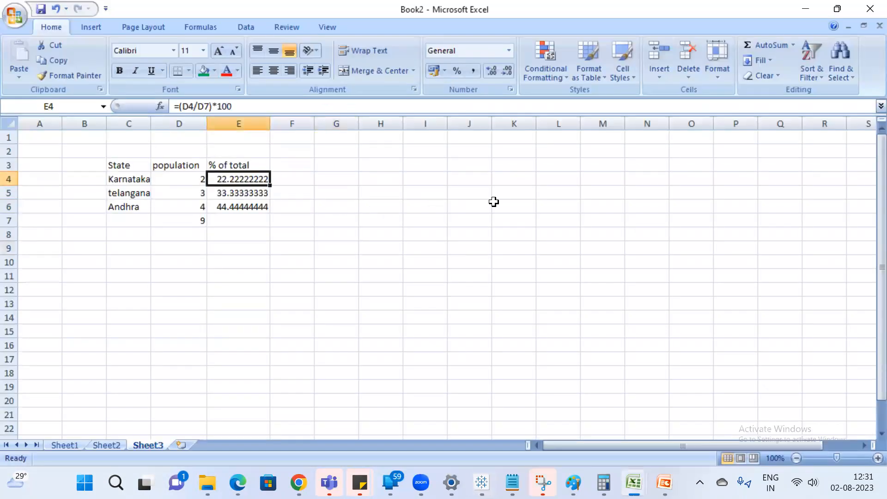
Switch to Tableau and rename the Sheet 7 worksheet as Percent of Total
key(alt+Tab)
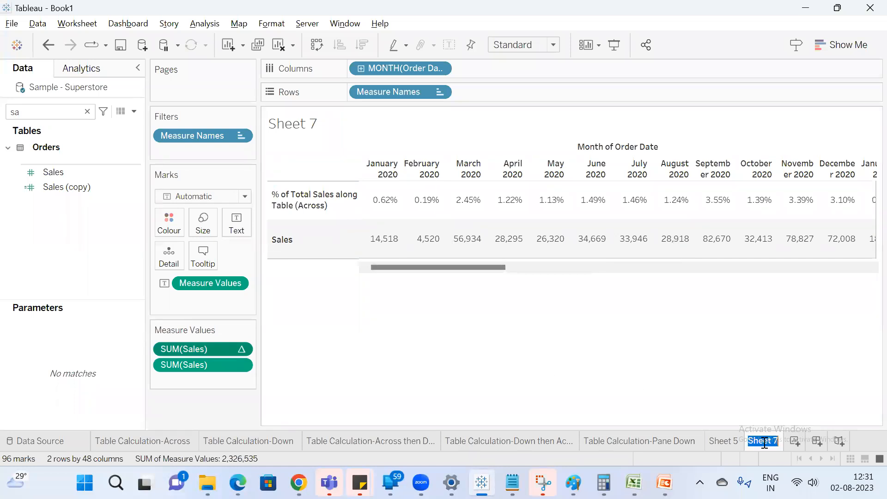
key(BackSpace)
text(Percent)
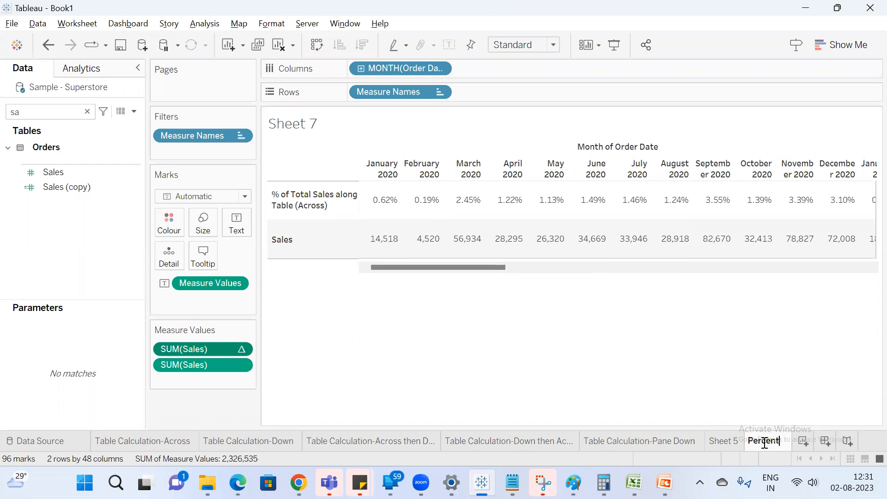
text( of Total)
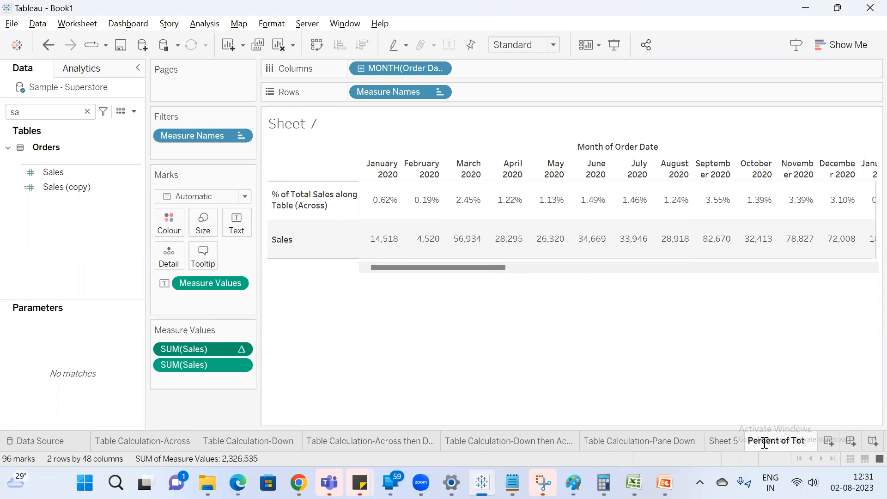
key(Return)
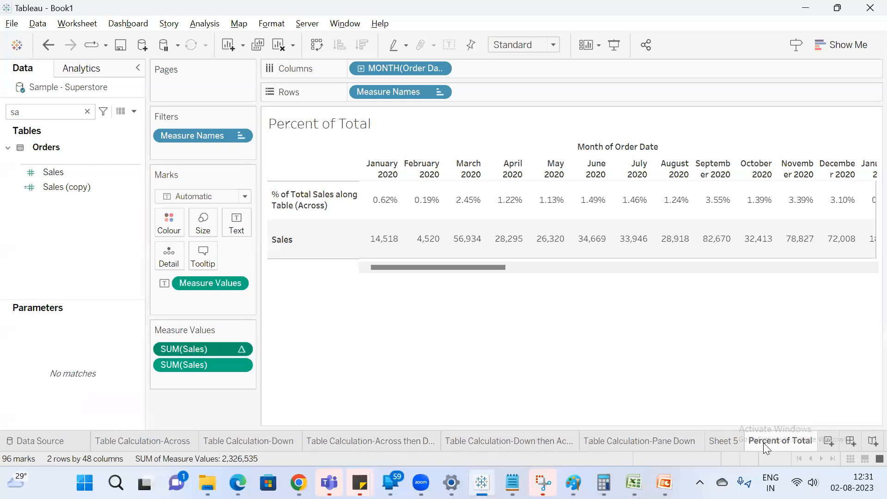
Change the first SUM(Sales) measure's quick table calculation to Rank and look over the ranks up to December 2023
right_click(226, 352)
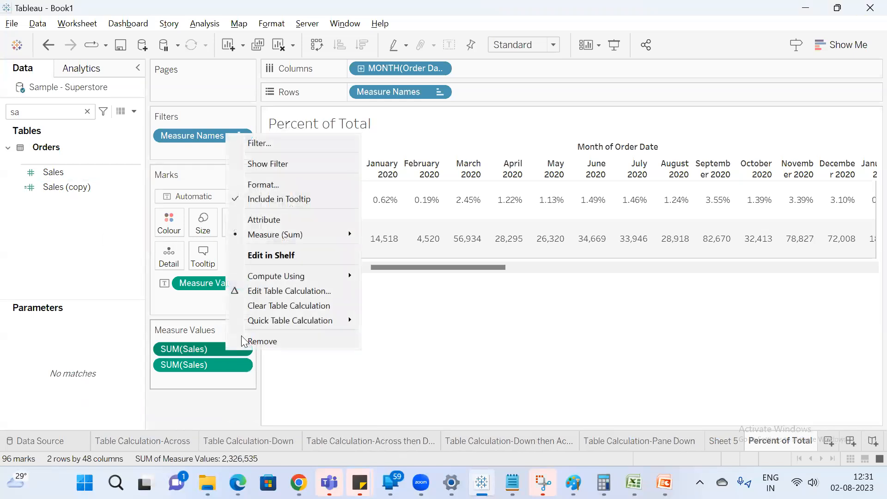
mouse_move(328, 322)
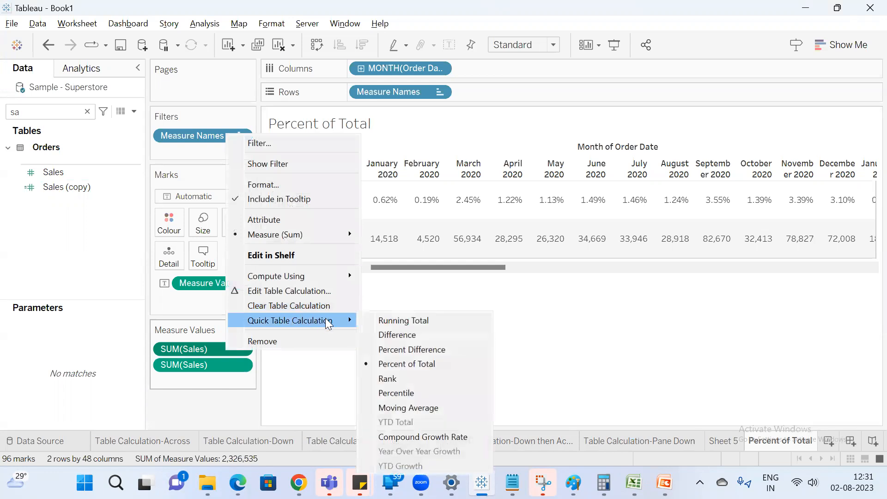
click(408, 378)
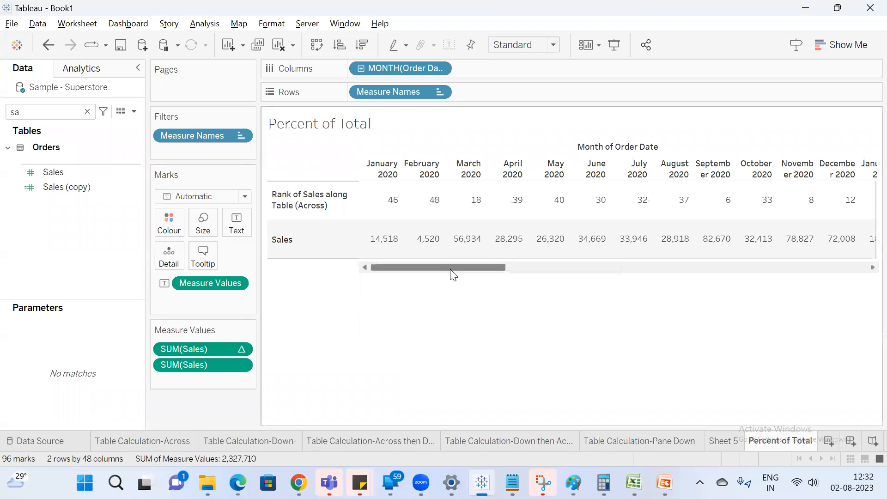
drag(452, 270, 865, 246)
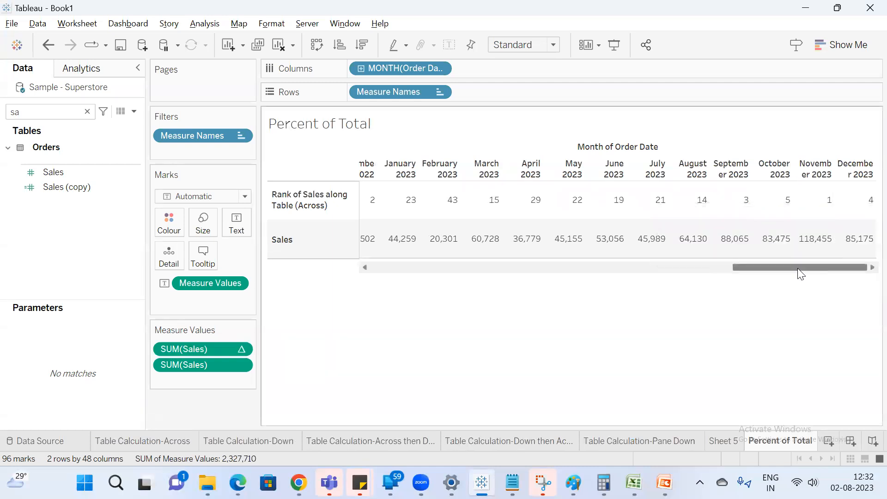
drag(797, 268, 744, 268)
Inspect the rank type options in the first SUM(Sales) measure's table calculation settings, and close them without changes
right_click(207, 350)
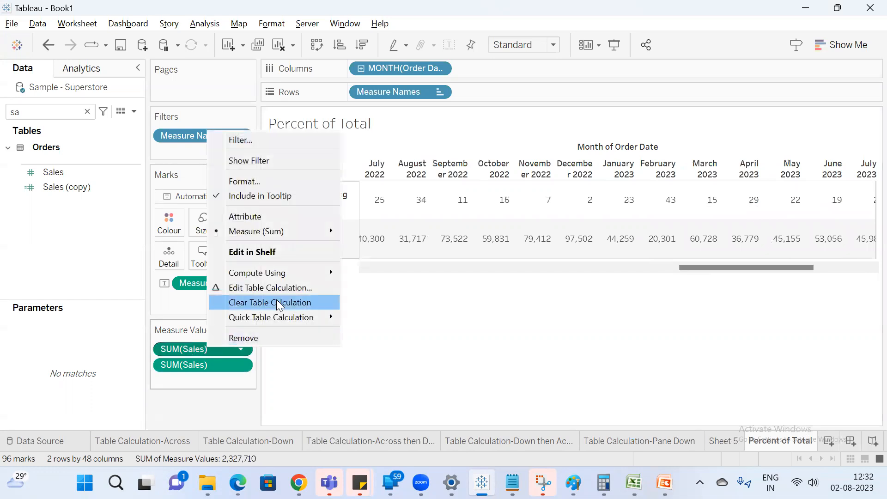
click(298, 288)
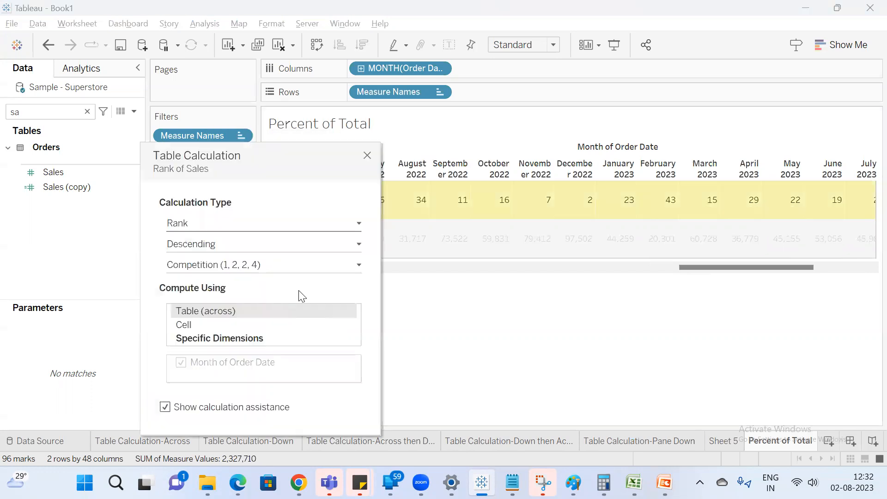
click(284, 261)
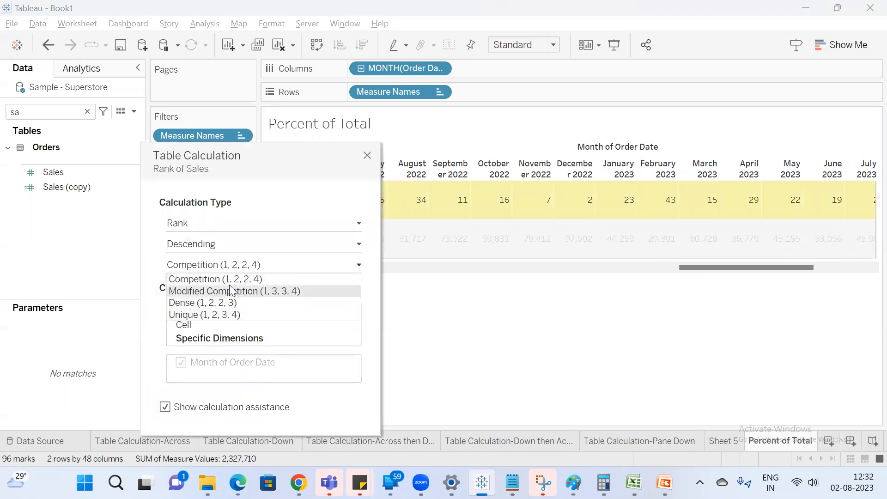
click(369, 156)
click(368, 155)
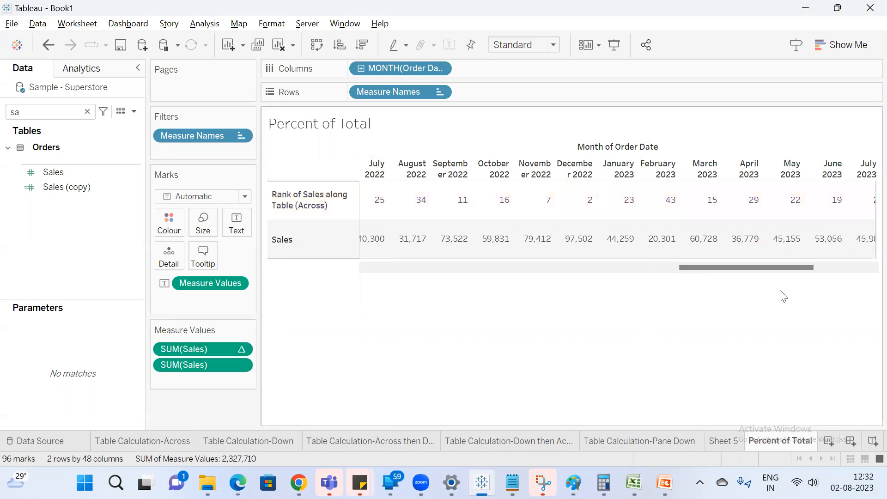
Compare the monthly sales ranks across the table from January 2020 to December 2023
drag(727, 268, 821, 270)
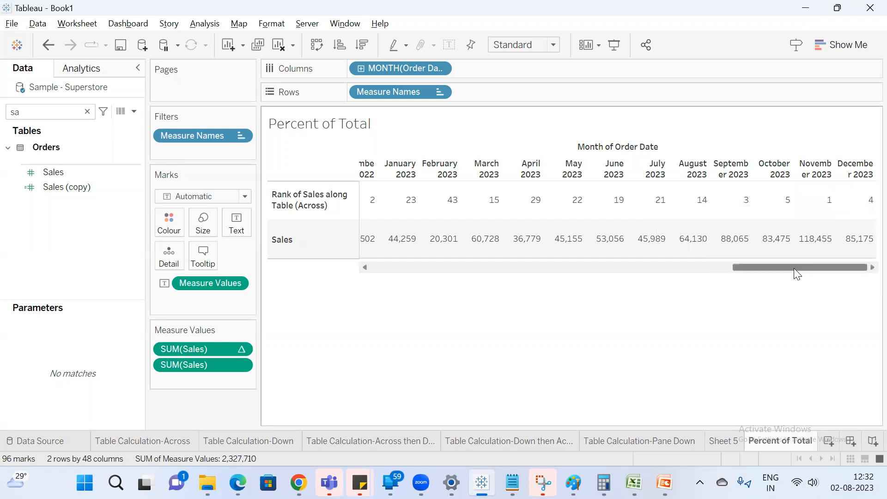
drag(794, 269, 337, 279)
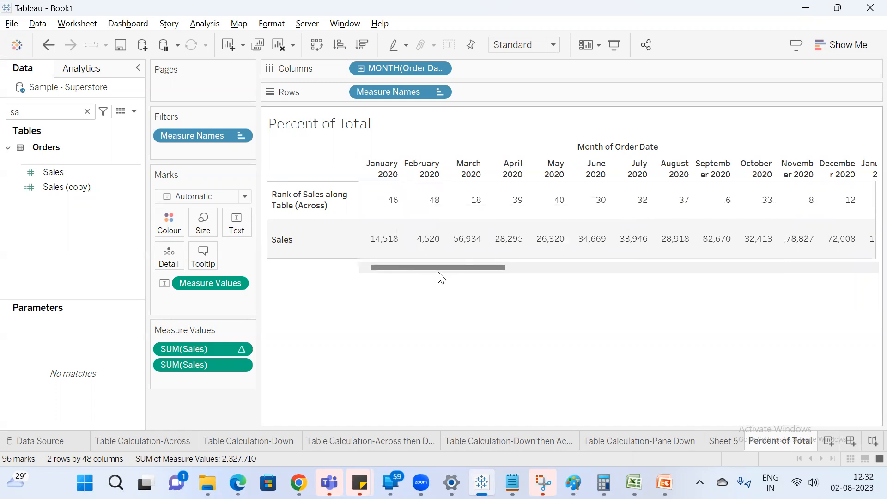
drag(451, 269, 826, 266)
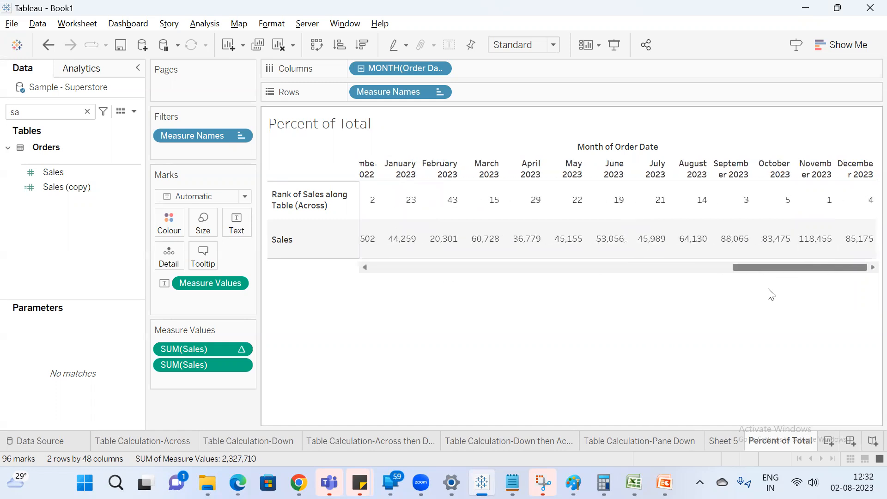
Switch to the Google Meet call in Chrome to check the participants, and return to Tableau
mouse_move(299, 483)
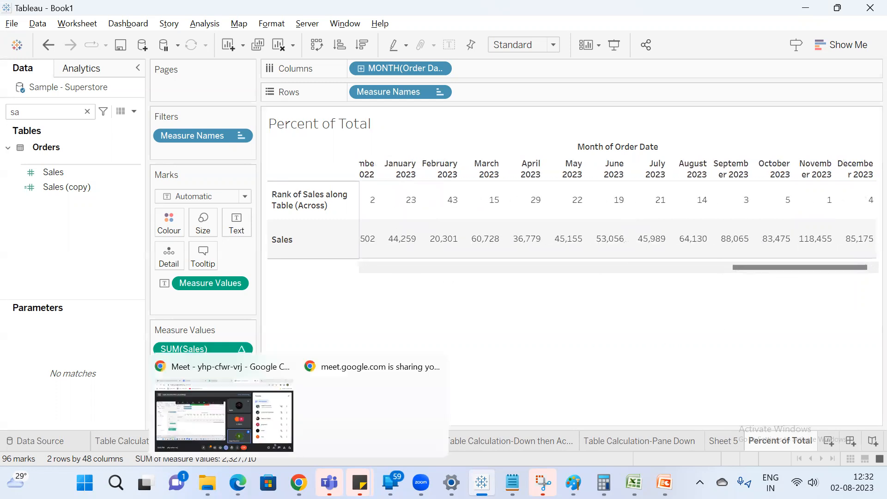
click(259, 417)
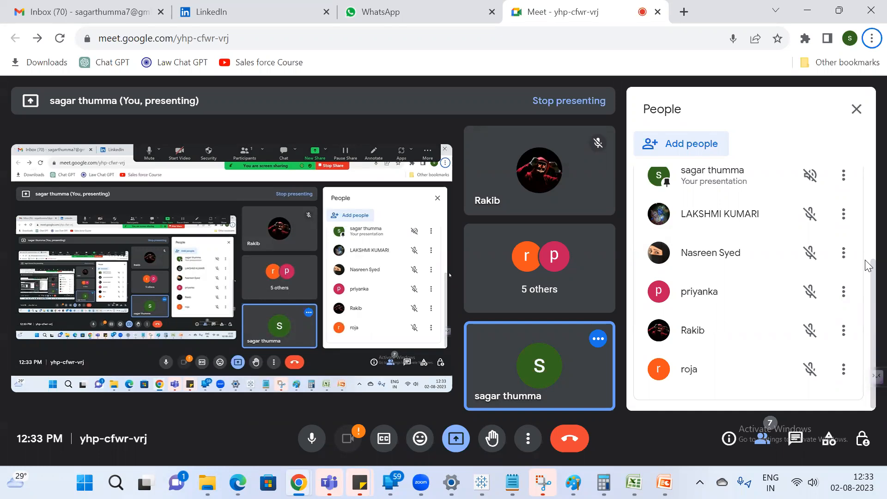
key(alt+Tab)
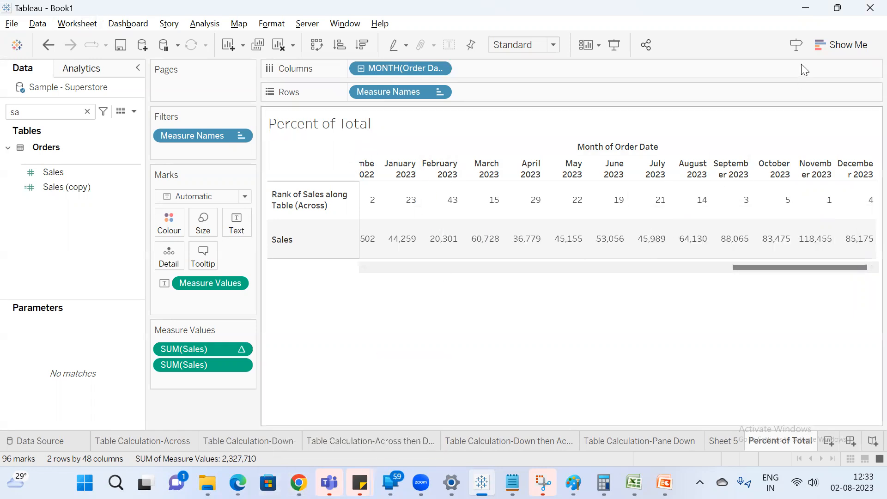
key(alt+Tab)
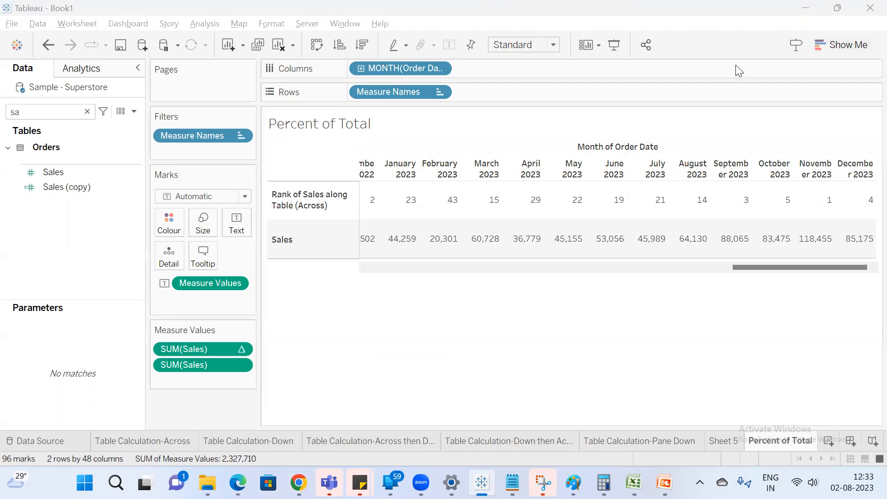